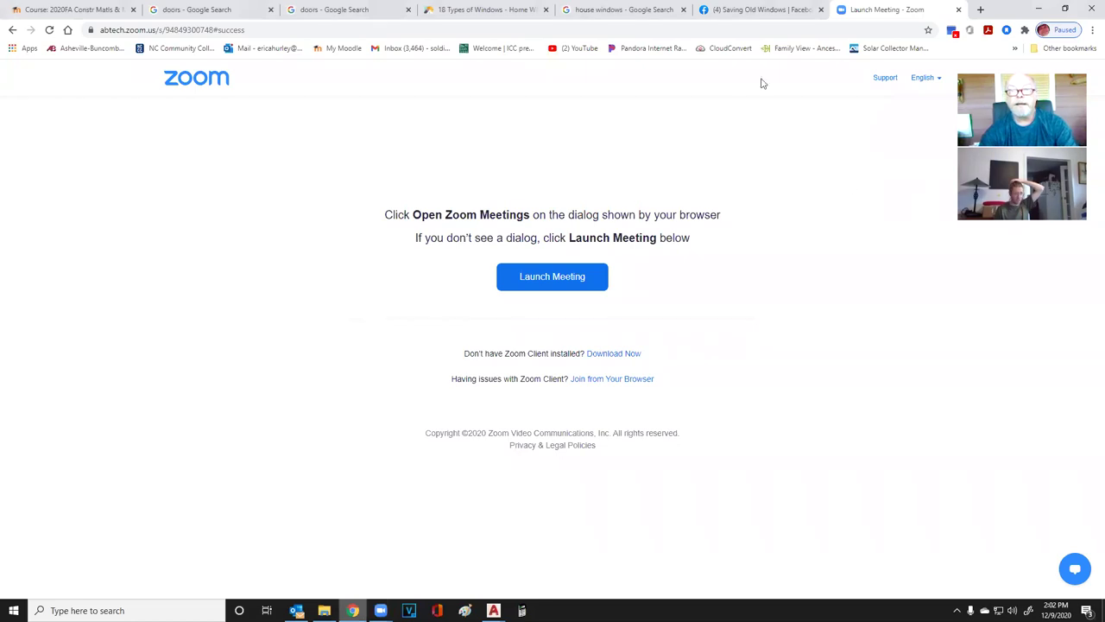
Close the Zoom launch tab and return to the Moodle course page
{"action": "left_click", "coordinate": [956, 10]}
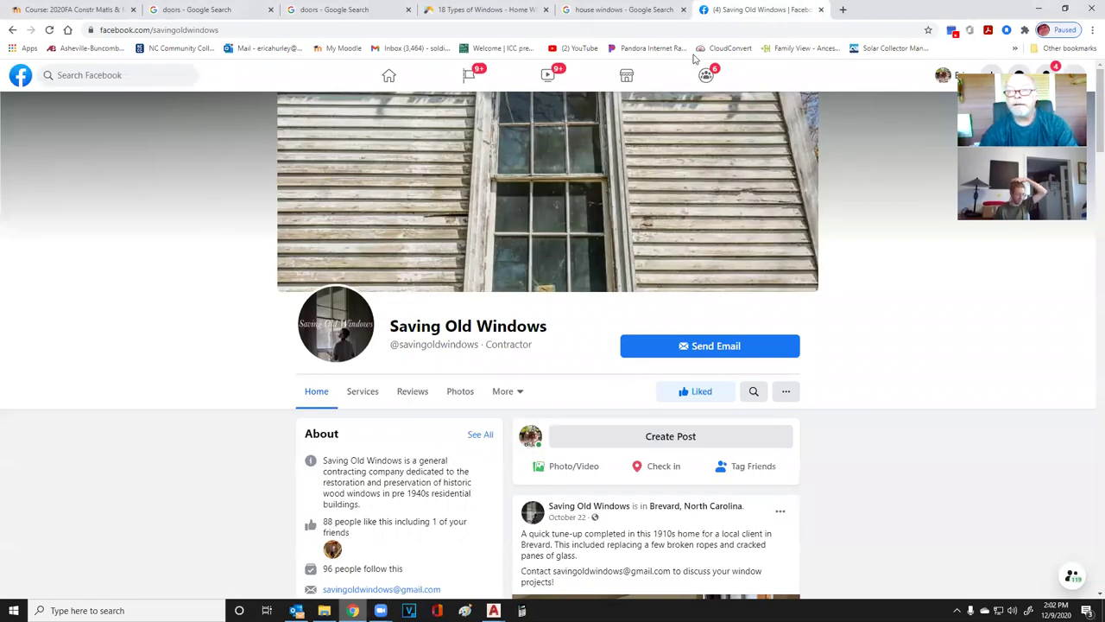
{"action": "left_click", "coordinate": [197, 10]}
{"action": "left_click", "coordinate": [49, 7]}
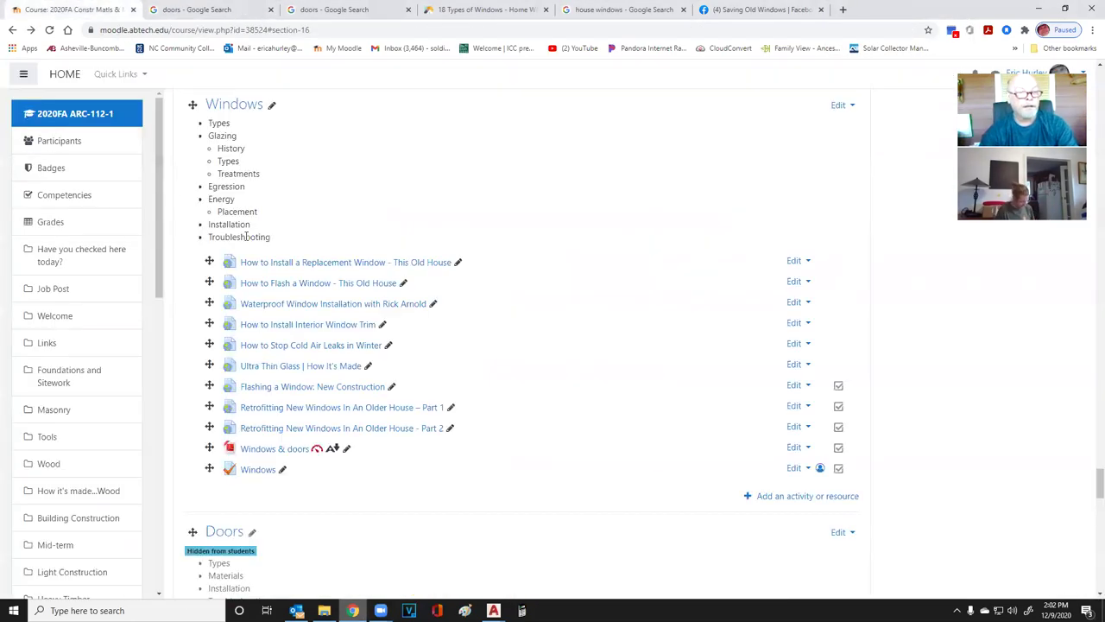
Make the hidden Doors topic visible to students with Show topic
{"action": "scroll", "coordinate": [313, 293], "scroll_direction": "down", "scroll_amount": 3}
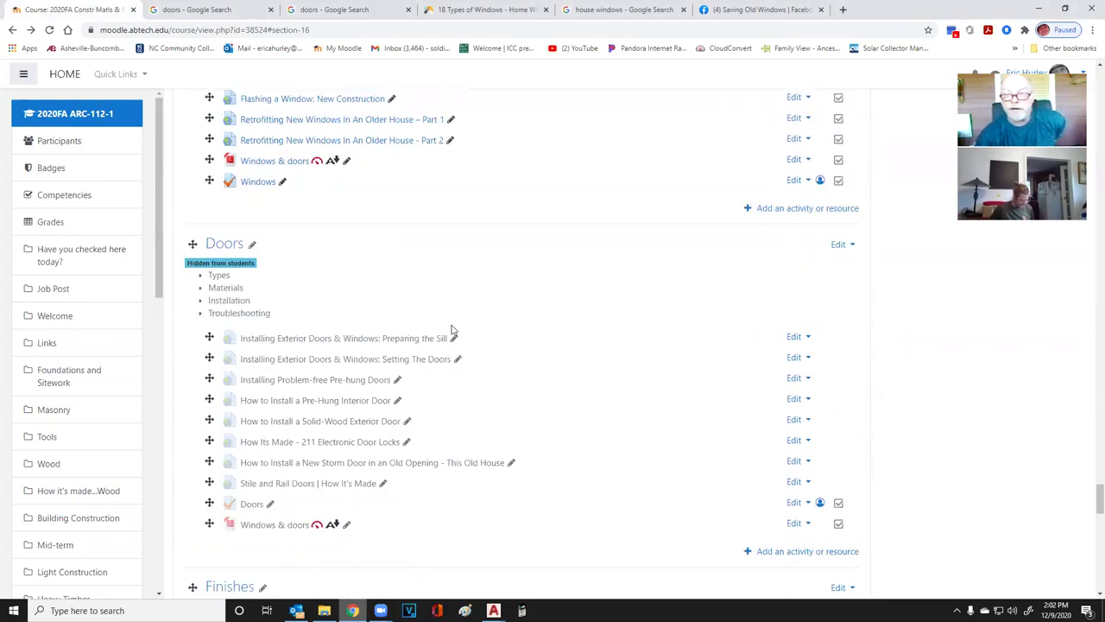
{"action": "left_click", "coordinate": [840, 245]}
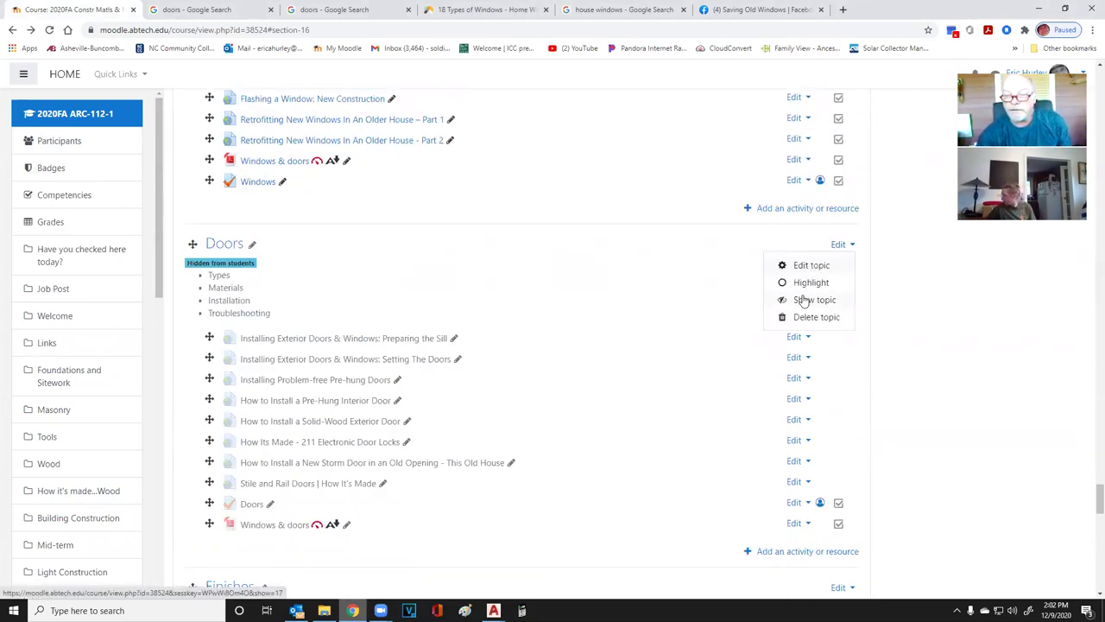
{"action": "left_click", "coordinate": [813, 300]}
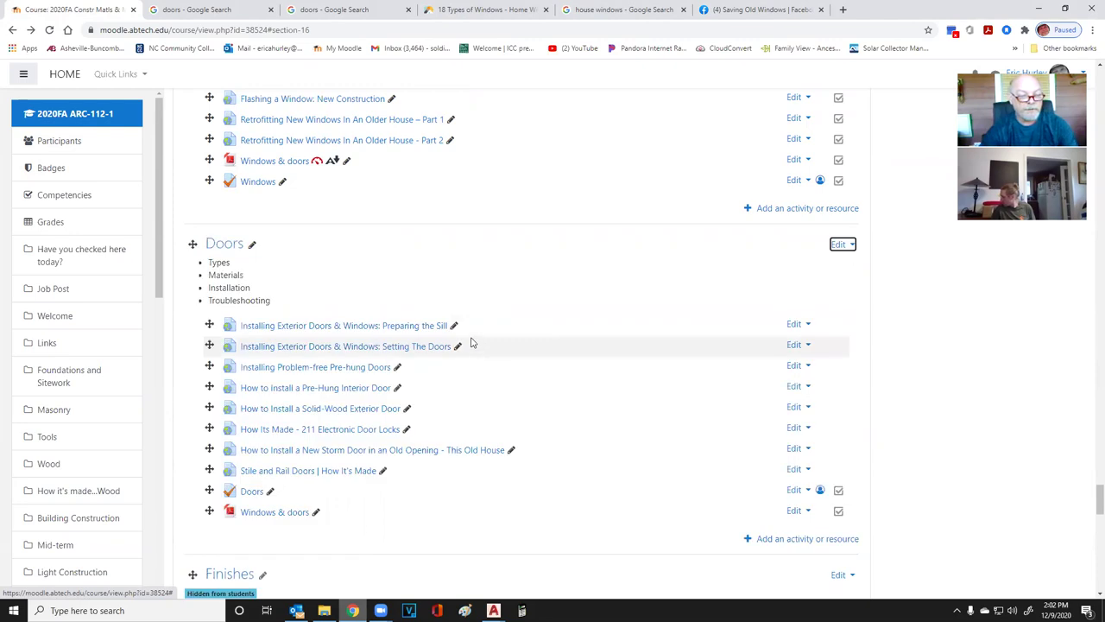
Look over the course page, then switch to the 18 Types of Windows article
{"action": "scroll", "coordinate": [433, 351], "scroll_direction": "up", "scroll_amount": 2}
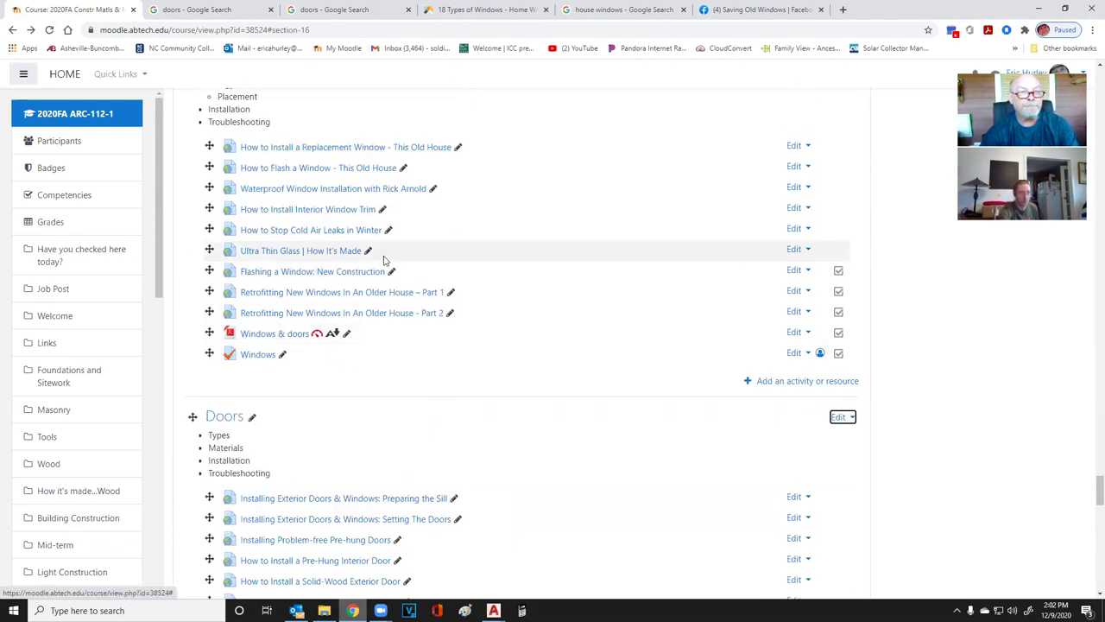
{"action": "scroll", "coordinate": [382, 259], "scroll_direction": "up", "scroll_amount": 2}
{"action": "scroll", "coordinate": [403, 370], "scroll_direction": "down", "scroll_amount": 1}
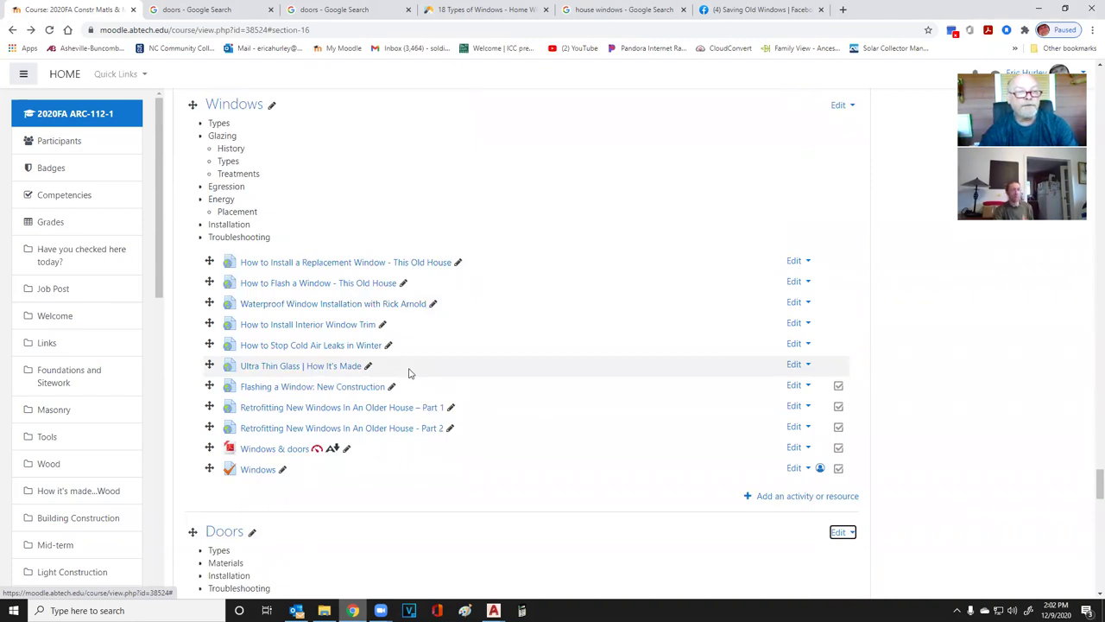
{"action": "scroll", "coordinate": [397, 365], "scroll_direction": "up", "scroll_amount": 1}
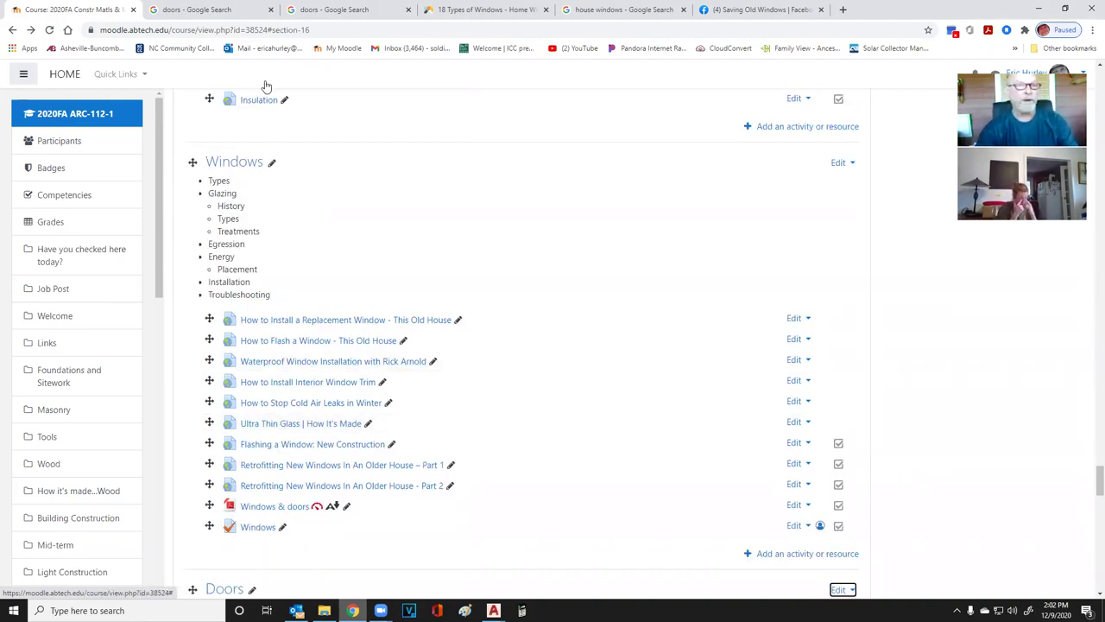
{"action": "left_click", "coordinate": [496, 9]}
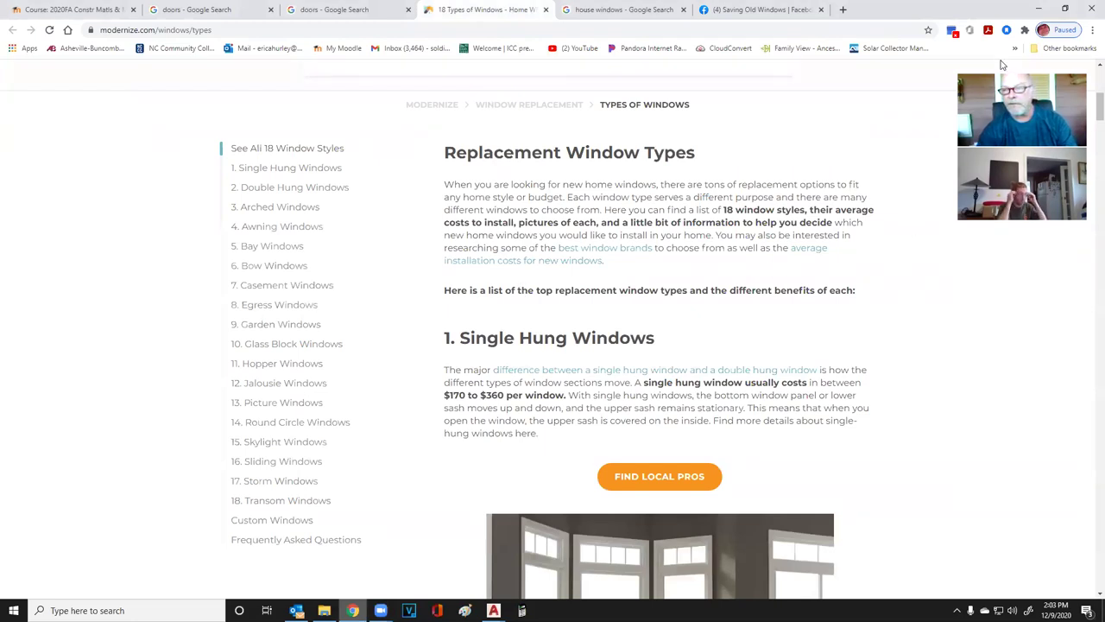
Scroll the article to Single Hung Windows, then bring up a blank 2400 × 1560px Paint canvas
{"action": "scroll", "coordinate": [618, 322], "scroll_direction": "down", "scroll_amount": 3}
{"action": "scroll", "coordinate": [618, 322], "scroll_direction": "down", "scroll_amount": 1}
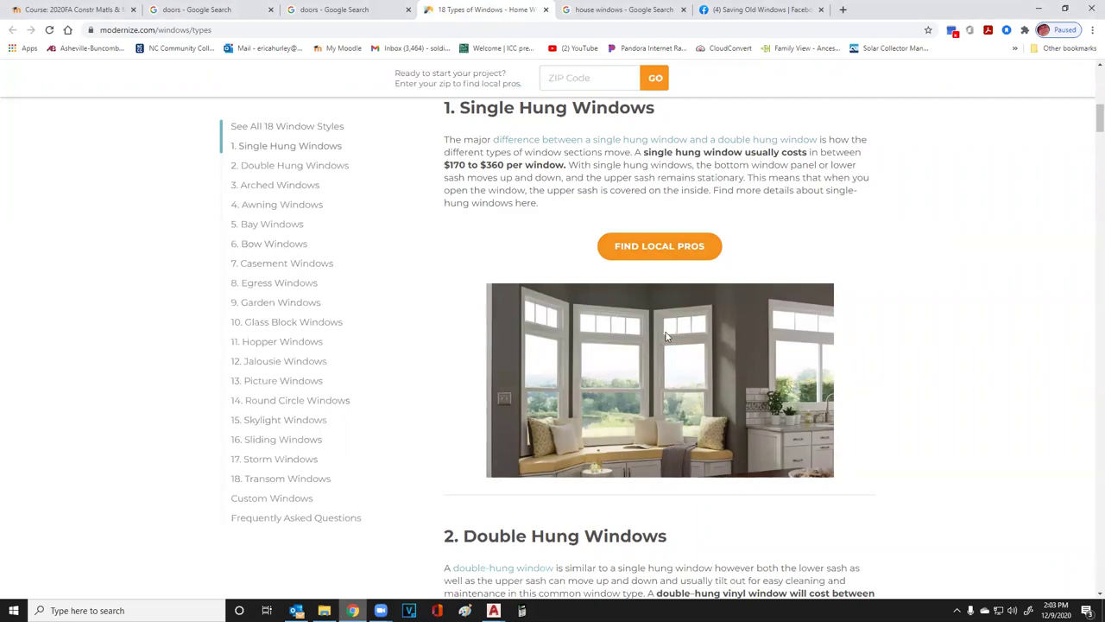
{"action": "left_click", "coordinate": [464, 610]}
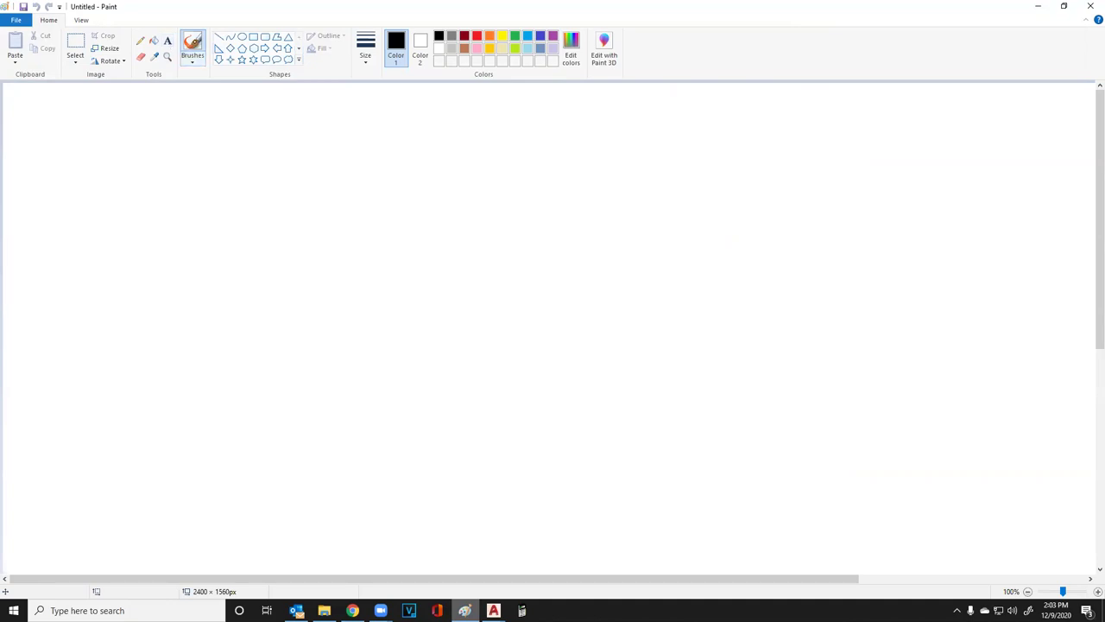
Draw a window frame split into two sashes, with an up-down arrow below and FIXED on top
{"action": "mouse_move", "coordinate": [263, 162]}
{"action": "left_mouse_down"}
{"action": "mouse_move", "coordinate": [257, 318]}
{"action": "mouse_move", "coordinate": [330, 162]}
{"action": "mouse_move", "coordinate": [415, 171]}
{"action": "mouse_move", "coordinate": [422, 357]}
{"action": "mouse_move", "coordinate": [232, 352]}
{"action": "left_mouse_up"}
{"action": "left_click_drag", "start_coordinate": [270, 257], "coordinate": [434, 266]}
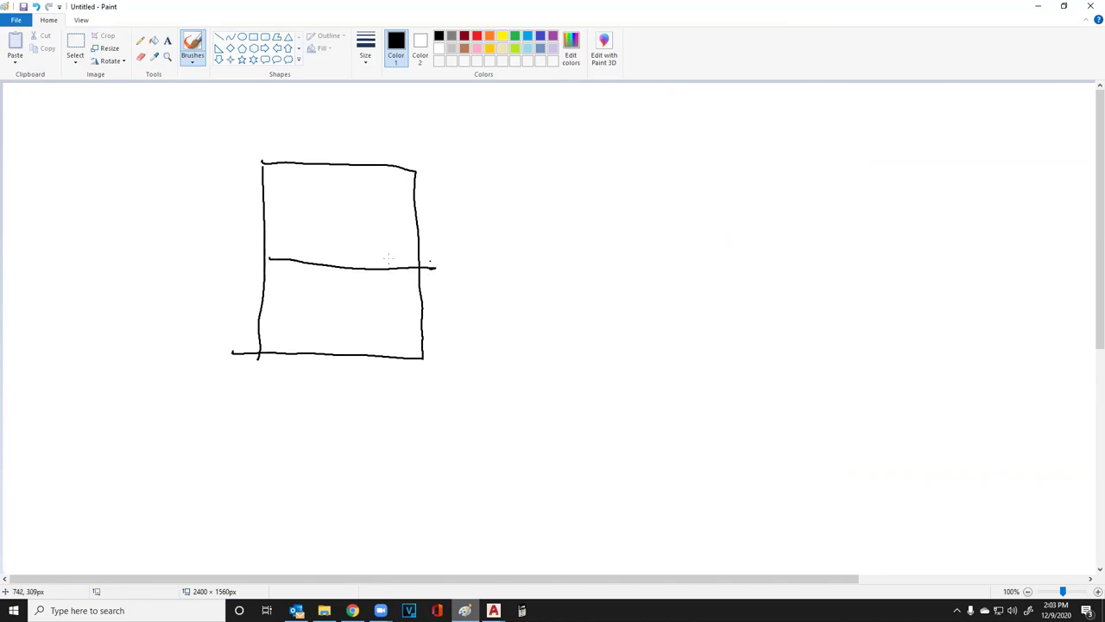
{"action": "mouse_move", "coordinate": [333, 322]}
{"action": "left_mouse_down"}
{"action": "mouse_move", "coordinate": [335, 284]}
{"action": "mouse_move", "coordinate": [331, 337]}
{"action": "mouse_move", "coordinate": [340, 324]}
{"action": "left_mouse_up"}
{"action": "mouse_move", "coordinate": [301, 198]}
{"action": "left_mouse_down"}
{"action": "mouse_move", "coordinate": [298, 216]}
{"action": "mouse_move", "coordinate": [314, 195]}
{"action": "left_mouse_up"}
{"action": "left_click_drag", "start_coordinate": [306, 206], "coordinate": [324, 212]}
{"action": "mouse_move", "coordinate": [330, 200]}
{"action": "left_mouse_down"}
{"action": "mouse_move", "coordinate": [332, 212]}
{"action": "mouse_move", "coordinate": [367, 204]}
{"action": "left_mouse_up"}
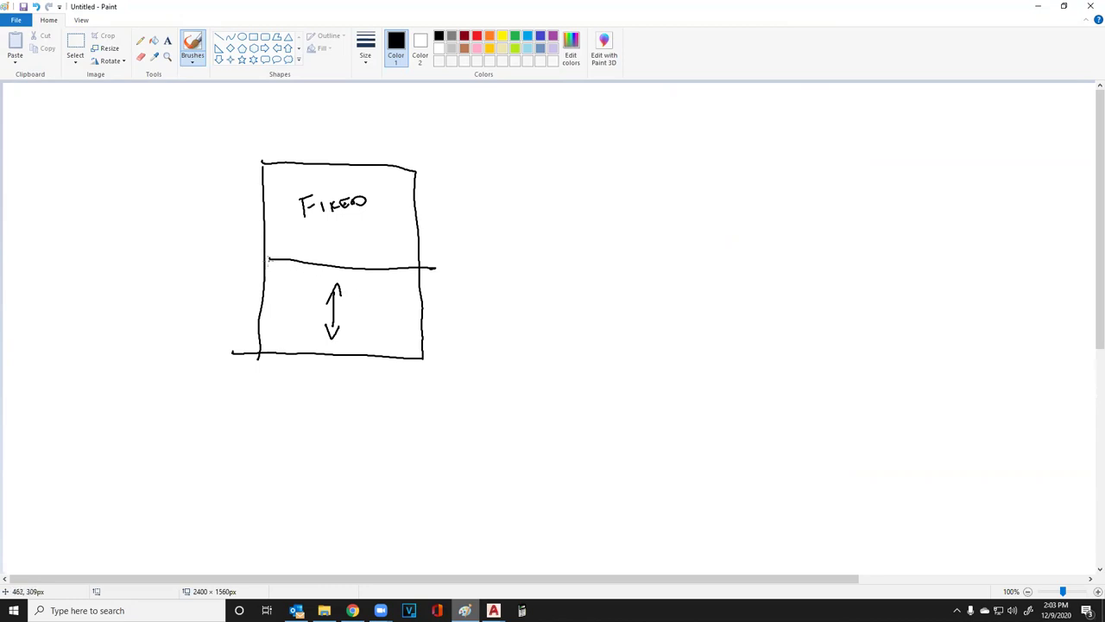
Handwrite the label 'Single Hung' beside the window sketch
{"action": "mouse_move", "coordinate": [462, 189]}
{"action": "left_mouse_down"}
{"action": "mouse_move", "coordinate": [452, 195]}
{"action": "mouse_move", "coordinate": [480, 203]}
{"action": "left_mouse_up"}
{"action": "left_click_drag", "start_coordinate": [484, 195], "coordinate": [488, 202]}
{"action": "mouse_move", "coordinate": [495, 181]}
{"action": "left_mouse_down"}
{"action": "mouse_move", "coordinate": [517, 194]}
{"action": "mouse_move", "coordinate": [549, 188]}
{"action": "mouse_move", "coordinate": [551, 172]}
{"action": "mouse_move", "coordinate": [577, 187]}
{"action": "left_mouse_up"}
{"action": "left_click_drag", "start_coordinate": [566, 178], "coordinate": [613, 171]}
{"action": "mouse_move", "coordinate": [606, 171]}
{"action": "left_mouse_down"}
{"action": "mouse_move", "coordinate": [624, 159]}
{"action": "mouse_move", "coordinate": [630, 169]}
{"action": "left_mouse_up"}
{"action": "left_click_drag", "start_coordinate": [625, 173], "coordinate": [654, 178]}
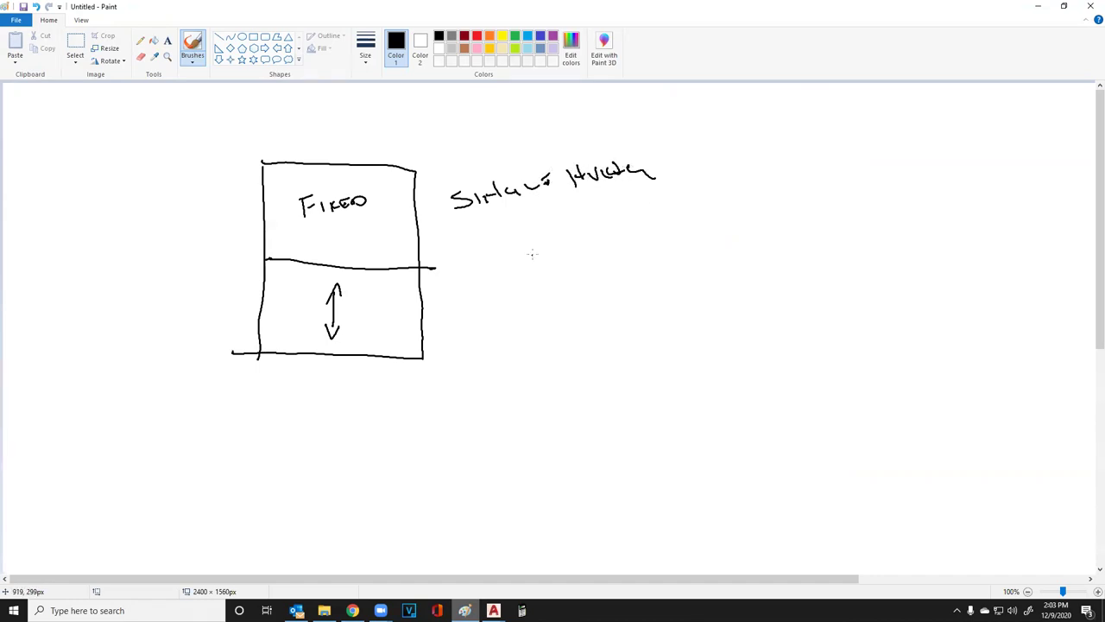
Check the window types article in Chrome and return to the Paint sketch
{"action": "key", "text": "alt+Tab"}
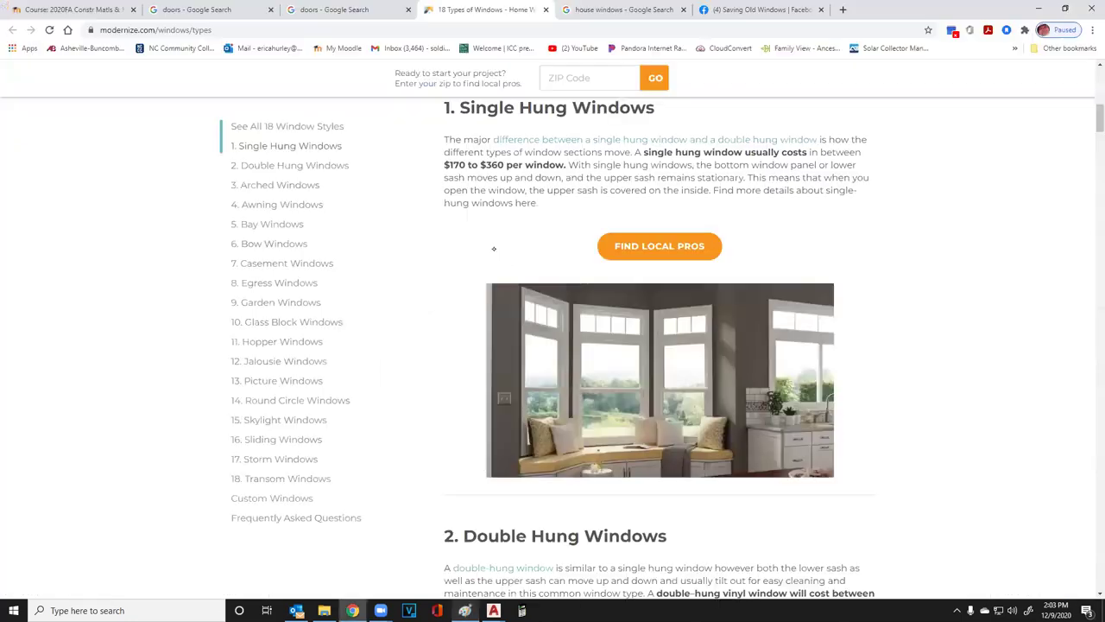
{"action": "scroll", "coordinate": [513, 263], "scroll_direction": "down", "scroll_amount": 4}
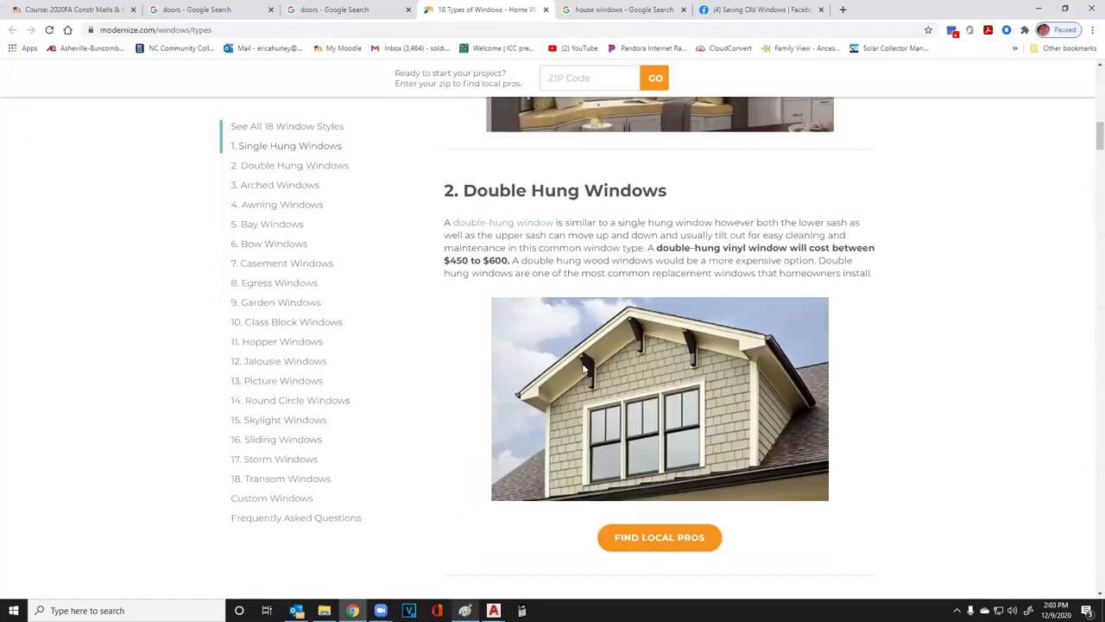
{"action": "scroll", "coordinate": [589, 343], "scroll_direction": "down", "scroll_amount": 1}
{"action": "key", "text": "alt+Tab"}
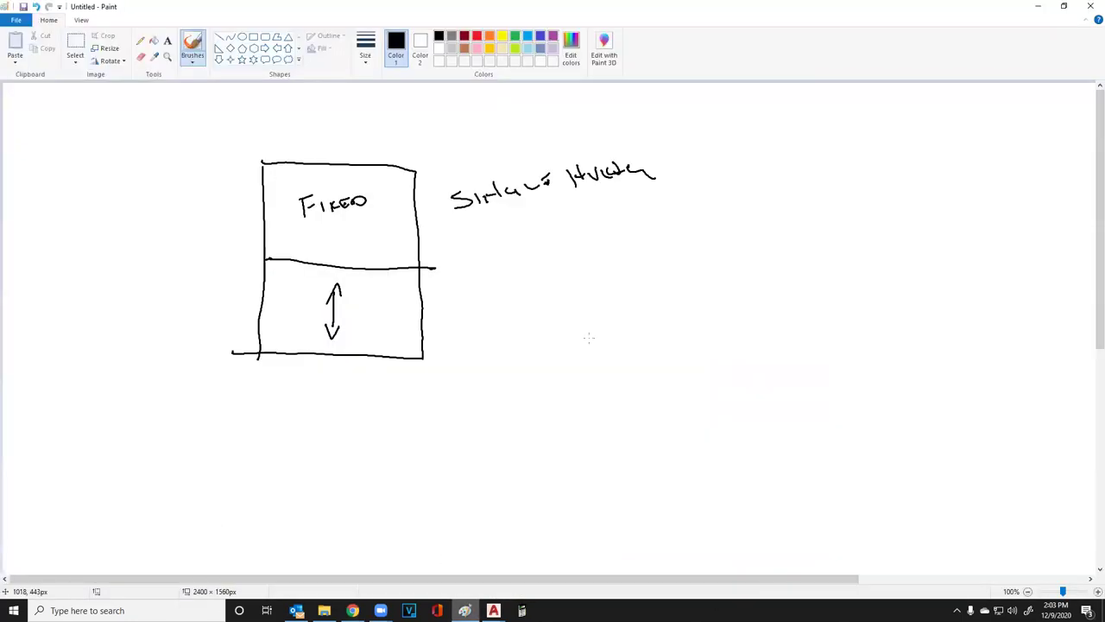
Erase the FIXED lettering and the word Single from the sketch
{"action": "left_click", "coordinate": [75, 47]}
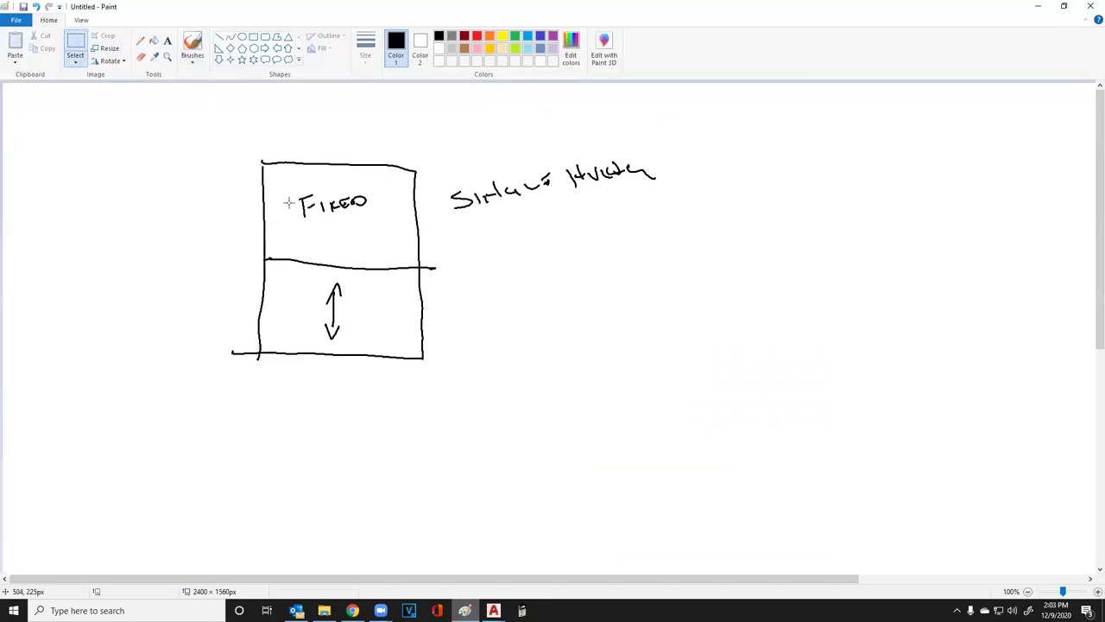
{"action": "left_click_drag", "start_coordinate": [291, 175], "coordinate": [372, 210]}
{"action": "key", "text": "Delete"}
{"action": "left_click_drag", "start_coordinate": [448, 156], "coordinate": [557, 234]}
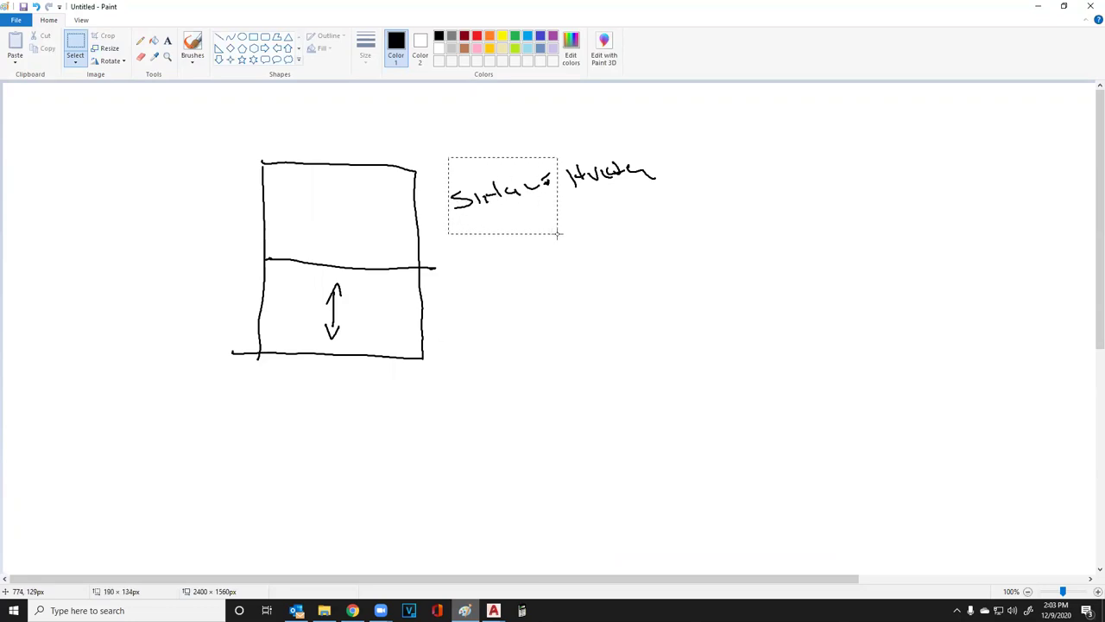
{"action": "key", "text": "Delete"}
{"action": "mouse_move", "coordinate": [344, 230]}
{"action": "left_mouse_down"}
{"action": "mouse_move", "coordinate": [341, 196]}
{"action": "mouse_move", "coordinate": [337, 240]}
{"action": "left_mouse_up"}
Draw an up-down arrow in the upper sash and start writing 'Double'
{"action": "left_click", "coordinate": [192, 44]}
{"action": "left_click_drag", "start_coordinate": [337, 240], "coordinate": [344, 230]}
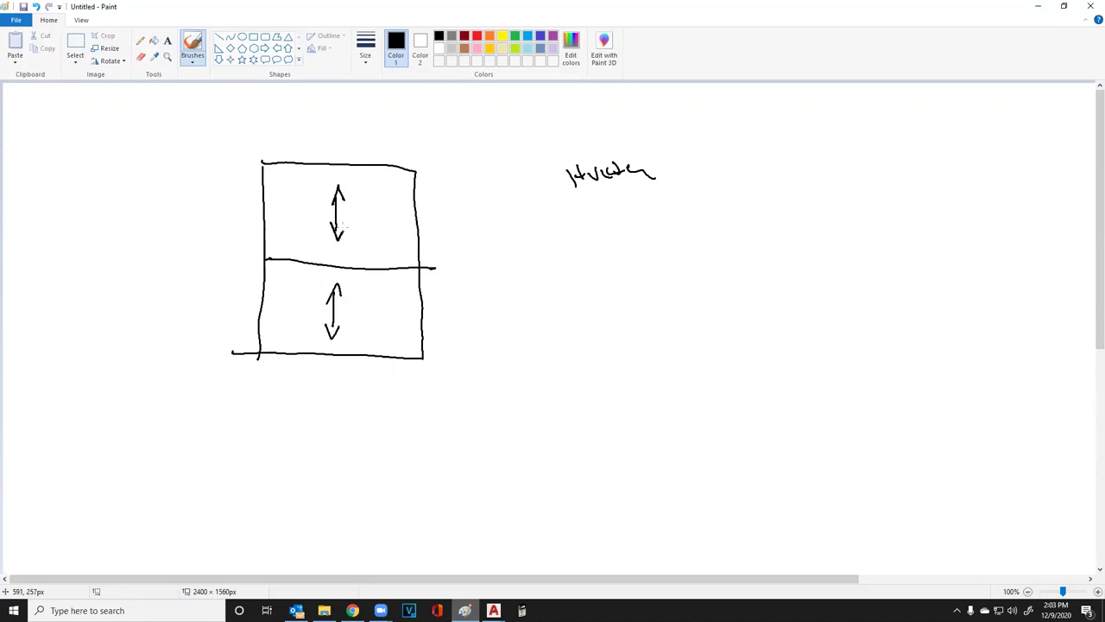
{"action": "mouse_move", "coordinate": [458, 192]}
{"action": "left_mouse_down"}
{"action": "mouse_move", "coordinate": [463, 207]}
{"action": "mouse_move", "coordinate": [478, 191]}
{"action": "mouse_move", "coordinate": [530, 186]}
{"action": "left_mouse_up"}
{"action": "left_click", "coordinate": [551, 190]}
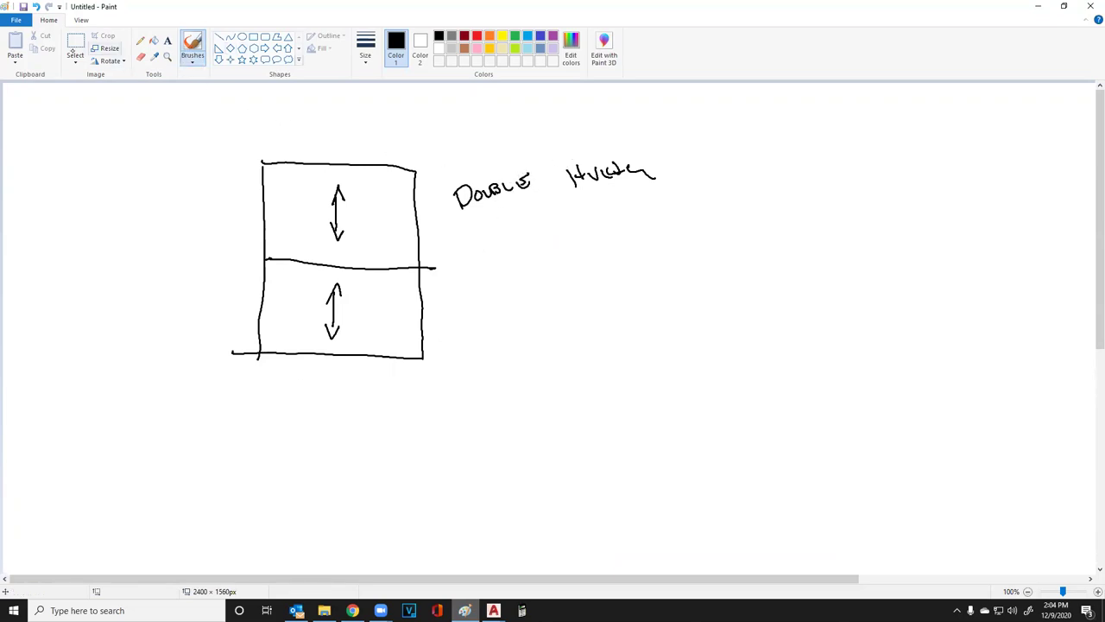
Replace the old Hung lettering so the label reads 'Double Hung', underlined
{"action": "left_click", "coordinate": [75, 50]}
{"action": "left_click_drag", "start_coordinate": [537, 135], "coordinate": [671, 192]}
{"action": "key", "text": "Delete"}
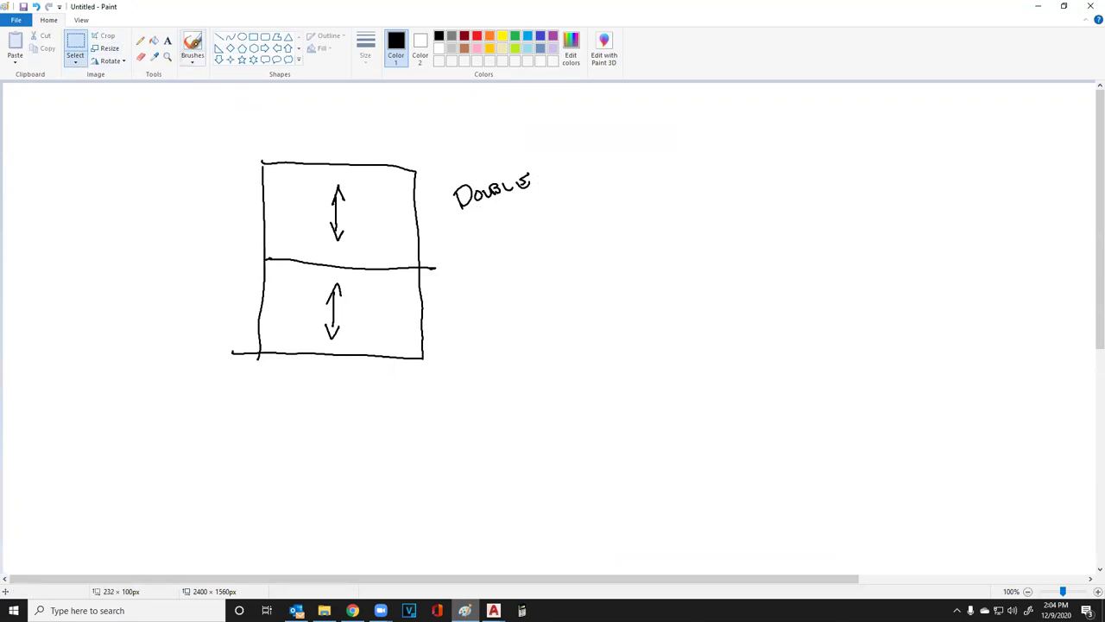
{"action": "left_click", "coordinate": [192, 48]}
{"action": "mouse_move", "coordinate": [537, 159]}
{"action": "left_mouse_down"}
{"action": "mouse_move", "coordinate": [535, 189]}
{"action": "mouse_move", "coordinate": [553, 181]}
{"action": "left_mouse_up"}
{"action": "left_click_drag", "start_coordinate": [542, 176], "coordinate": [633, 170]}
{"action": "left_click_drag", "start_coordinate": [477, 246], "coordinate": [635, 175]}
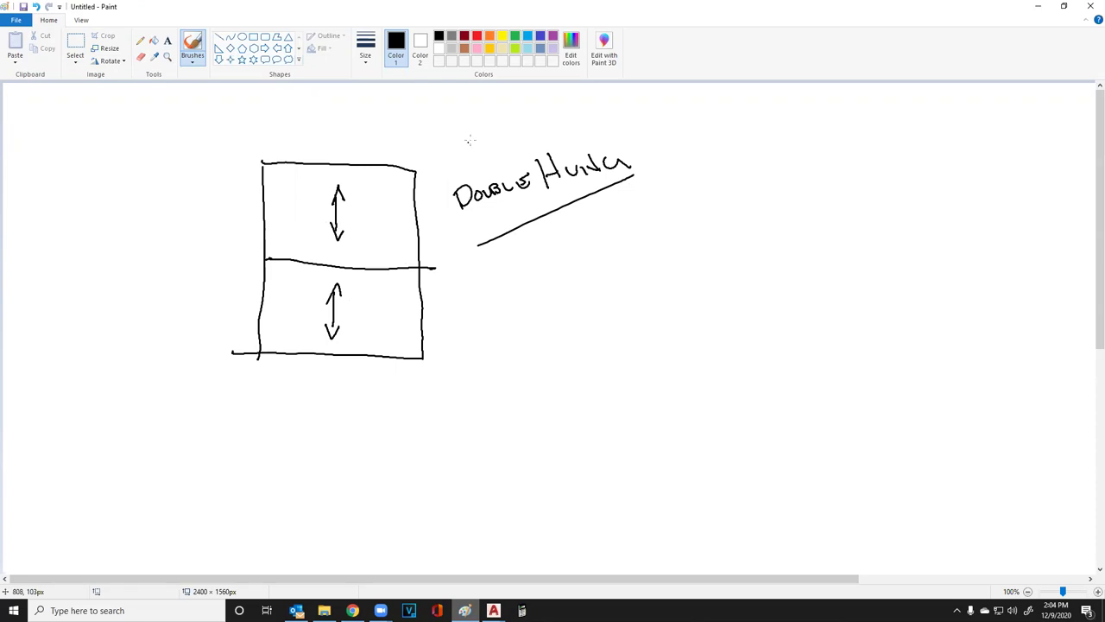
Draw a second two-sash window with a double-headed lower arrow, labelled 'Single'
{"action": "mouse_move", "coordinate": [706, 167]}
{"action": "left_mouse_down"}
{"action": "mouse_move", "coordinate": [705, 282]}
{"action": "mouse_move", "coordinate": [827, 161]}
{"action": "mouse_move", "coordinate": [833, 335]}
{"action": "mouse_move", "coordinate": [714, 345]}
{"action": "left_mouse_up"}
{"action": "left_click_drag", "start_coordinate": [712, 255], "coordinate": [823, 250]}
{"action": "mouse_move", "coordinate": [764, 274]}
{"action": "left_mouse_down"}
{"action": "mouse_move", "coordinate": [760, 325]}
{"action": "mouse_move", "coordinate": [763, 268]}
{"action": "mouse_move", "coordinate": [776, 285]}
{"action": "left_mouse_up"}
{"action": "mouse_move", "coordinate": [745, 311]}
{"action": "left_mouse_down"}
{"action": "mouse_move", "coordinate": [760, 325]}
{"action": "mouse_move", "coordinate": [777, 316]}
{"action": "left_mouse_up"}
{"action": "mouse_move", "coordinate": [880, 209]}
{"action": "left_mouse_down"}
{"action": "mouse_move", "coordinate": [875, 235]}
{"action": "mouse_move", "coordinate": [912, 235]}
{"action": "left_mouse_up"}
{"action": "mouse_move", "coordinate": [916, 214]}
{"action": "left_mouse_down"}
{"action": "mouse_move", "coordinate": [915, 231]}
{"action": "mouse_move", "coordinate": [917, 221]}
{"action": "left_mouse_up"}
{"action": "left_click_drag", "start_coordinate": [925, 219], "coordinate": [946, 228]}
{"action": "mouse_move", "coordinate": [952, 221]}
{"action": "left_mouse_down"}
{"action": "mouse_move", "coordinate": [964, 215]}
{"action": "mouse_move", "coordinate": [953, 228]}
{"action": "left_mouse_up"}
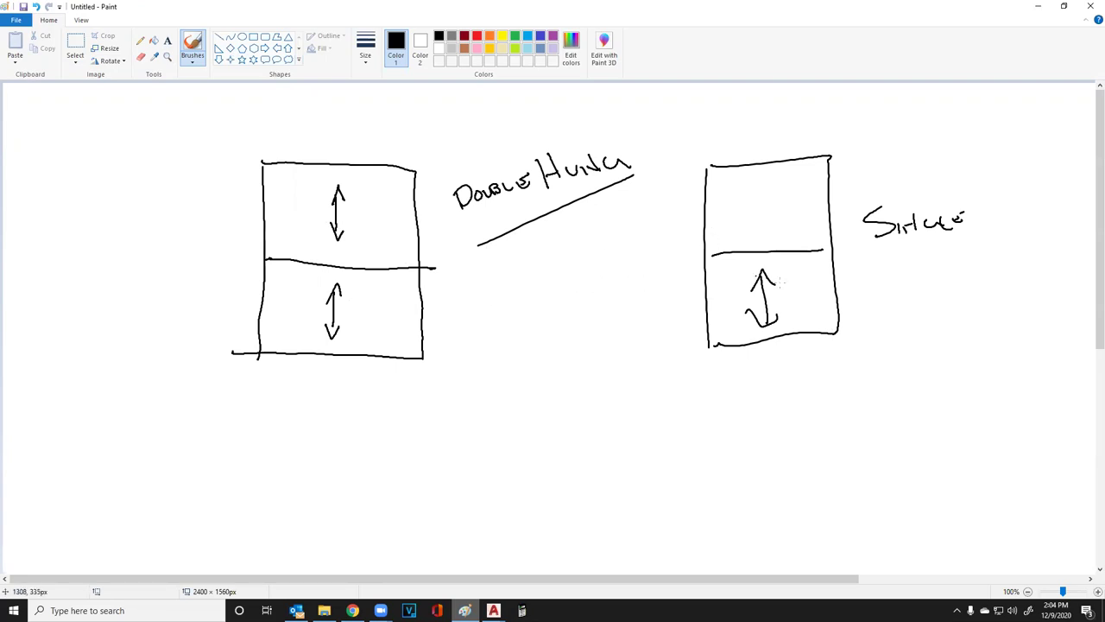
Add a tilting sash line beside the right window and write 'Tilt' beneath it
{"action": "left_click_drag", "start_coordinate": [679, 173], "coordinate": [681, 350]}
{"action": "mouse_move", "coordinate": [682, 343]}
{"action": "left_mouse_down"}
{"action": "mouse_move", "coordinate": [636, 268]}
{"action": "mouse_move", "coordinate": [663, 257]}
{"action": "mouse_move", "coordinate": [626, 270]}
{"action": "mouse_move", "coordinate": [666, 265]}
{"action": "left_mouse_up"}
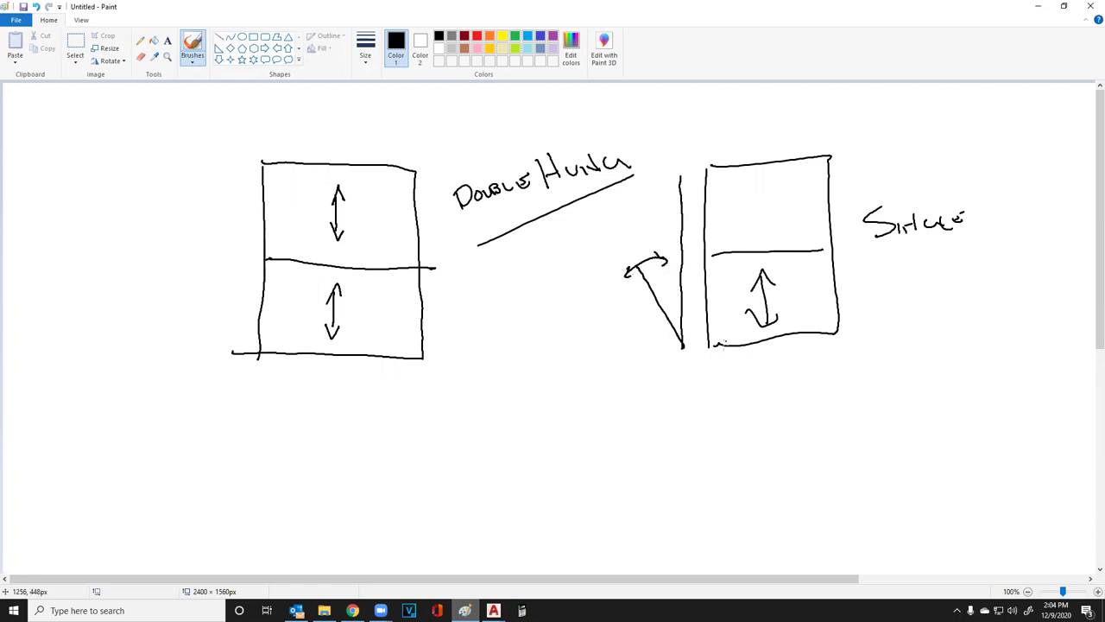
{"action": "mouse_move", "coordinate": [657, 369]}
{"action": "left_mouse_down"}
{"action": "mouse_move", "coordinate": [658, 393]}
{"action": "mouse_move", "coordinate": [672, 368]}
{"action": "mouse_move", "coordinate": [694, 380]}
{"action": "left_mouse_up"}
{"action": "left_click_drag", "start_coordinate": [685, 372], "coordinate": [718, 359]}
Sketch upper and lower sashes tilting outward with arrows beside the Double Hung window
{"action": "left_click_drag", "start_coordinate": [196, 164], "coordinate": [205, 355]}
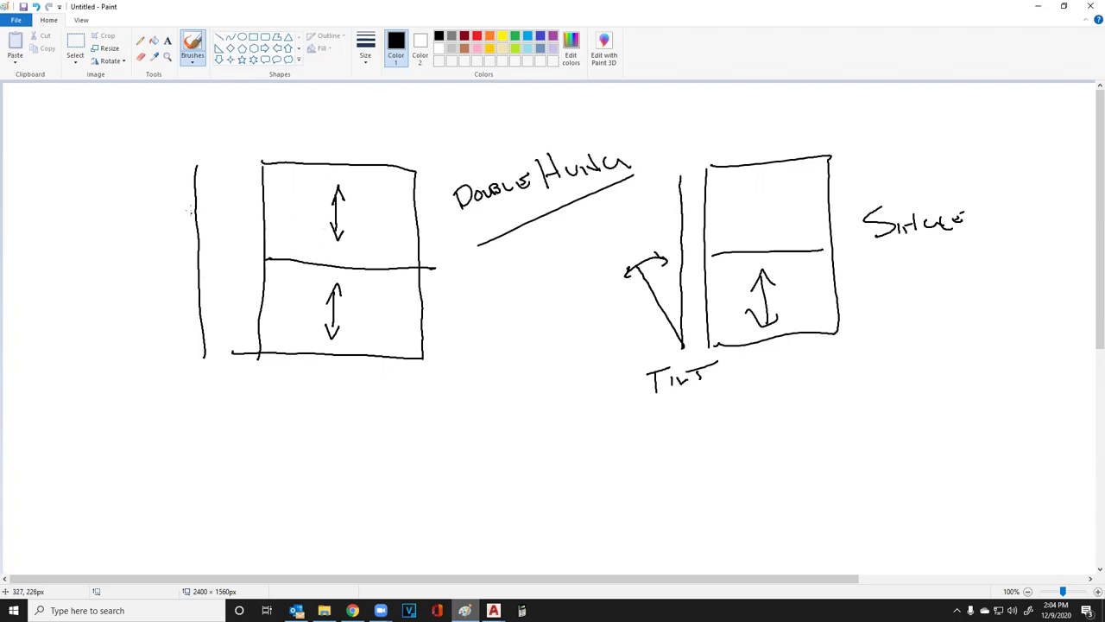
{"action": "left_click_drag", "start_coordinate": [160, 174], "coordinate": [203, 248]}
{"action": "mouse_move", "coordinate": [148, 183]}
{"action": "left_mouse_down"}
{"action": "mouse_move", "coordinate": [169, 163]}
{"action": "mouse_move", "coordinate": [178, 175]}
{"action": "mouse_move", "coordinate": [147, 189]}
{"action": "left_mouse_up"}
{"action": "mouse_move", "coordinate": [204, 356]}
{"action": "left_mouse_down"}
{"action": "mouse_move", "coordinate": [166, 280]}
{"action": "mouse_move", "coordinate": [153, 297]}
{"action": "mouse_move", "coordinate": [173, 263]}
{"action": "mouse_move", "coordinate": [183, 271]}
{"action": "mouse_move", "coordinate": [149, 300]}
{"action": "mouse_move", "coordinate": [159, 303]}
{"action": "left_mouse_up"}
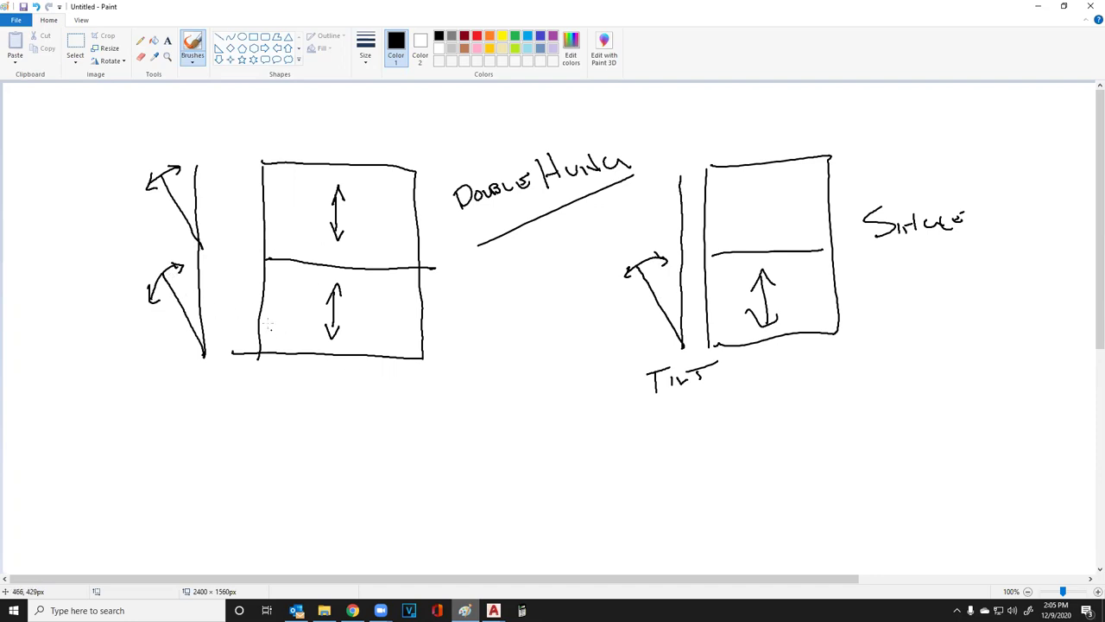
{"action": "mouse_move", "coordinate": [265, 318]}
{"action": "left_mouse_down"}
{"action": "mouse_move", "coordinate": [413, 310]}
{"action": "mouse_move", "coordinate": [275, 306]}
{"action": "mouse_move", "coordinate": [271, 291]}
{"action": "mouse_move", "coordinate": [302, 319]}
{"action": "mouse_move", "coordinate": [278, 298]}
{"action": "left_mouse_up"}
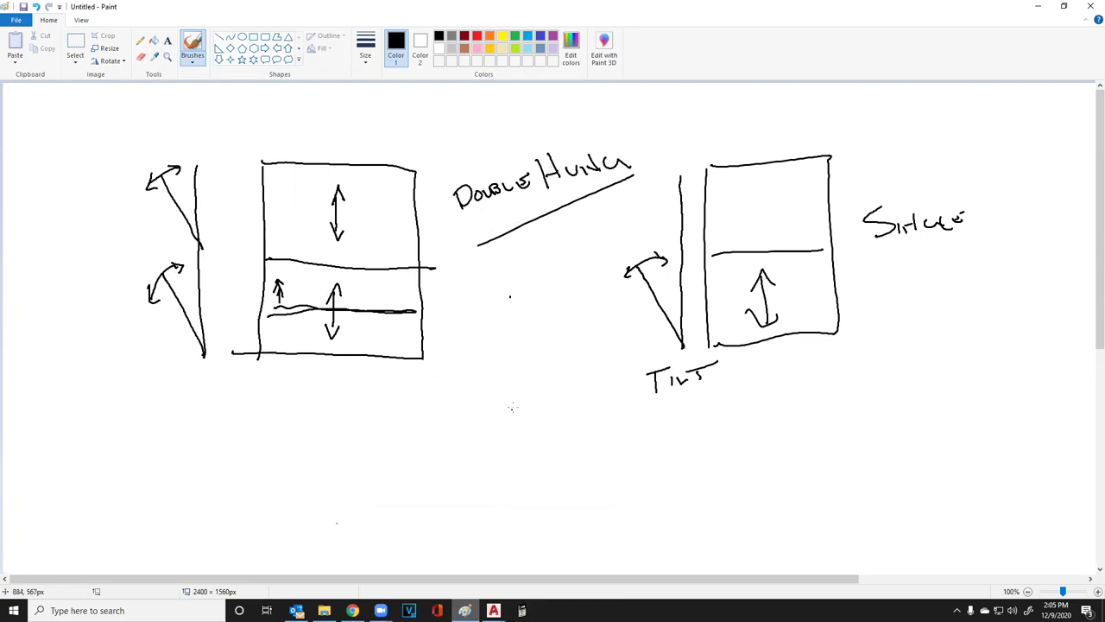
Draw a flagged vertical line and a tall narrow sash track with a pivot circle
{"action": "left_click_drag", "start_coordinate": [405, 127], "coordinate": [399, 400]}
{"action": "mouse_move", "coordinate": [402, 130]}
{"action": "left_mouse_down"}
{"action": "mouse_move", "coordinate": [421, 139]}
{"action": "mouse_move", "coordinate": [403, 153]}
{"action": "left_mouse_up"}
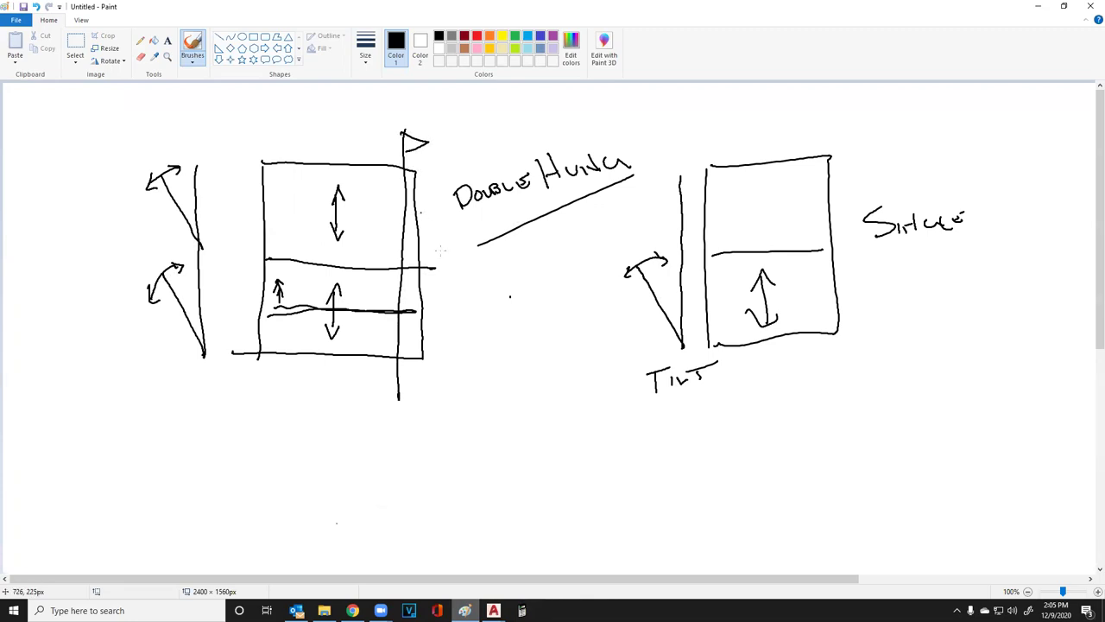
{"action": "mouse_move", "coordinate": [484, 276]}
{"action": "left_mouse_down"}
{"action": "mouse_move", "coordinate": [505, 271]}
{"action": "mouse_move", "coordinate": [520, 508]}
{"action": "mouse_move", "coordinate": [480, 280]}
{"action": "mouse_move", "coordinate": [490, 494]}
{"action": "mouse_move", "coordinate": [509, 510]}
{"action": "left_mouse_up"}
{"action": "left_click_drag", "start_coordinate": [490, 283], "coordinate": [498, 500]}
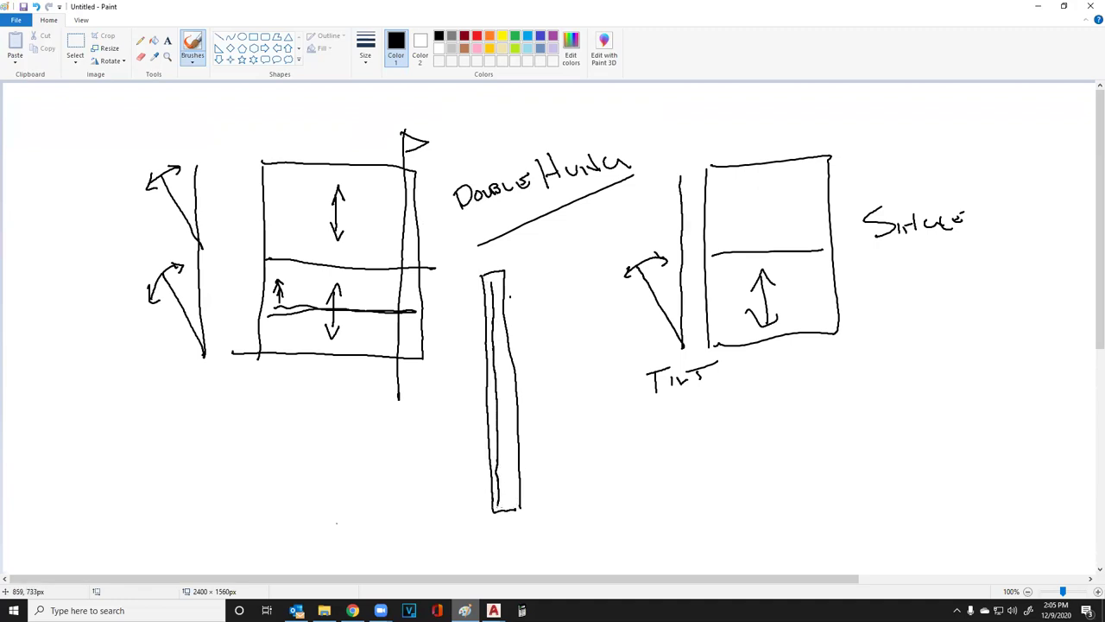
{"action": "left_click_drag", "start_coordinate": [494, 273], "coordinate": [515, 507]}
{"action": "left_click_drag", "start_coordinate": [509, 394], "coordinate": [424, 436]}
Sketch two circular latch details below the left window, with a slanted bar and rotation arrow
{"action": "mouse_move", "coordinate": [346, 430]}
{"action": "left_mouse_down"}
{"action": "mouse_move", "coordinate": [278, 466]}
{"action": "mouse_move", "coordinate": [366, 496]}
{"action": "mouse_move", "coordinate": [349, 432]}
{"action": "mouse_move", "coordinate": [337, 428]}
{"action": "mouse_move", "coordinate": [326, 453]}
{"action": "left_mouse_up"}
{"action": "mouse_move", "coordinate": [350, 474]}
{"action": "left_mouse_down"}
{"action": "mouse_move", "coordinate": [310, 460]}
{"action": "mouse_move", "coordinate": [318, 437]}
{"action": "mouse_move", "coordinate": [339, 434]}
{"action": "mouse_move", "coordinate": [310, 494]}
{"action": "mouse_move", "coordinate": [306, 481]}
{"action": "mouse_move", "coordinate": [364, 448]}
{"action": "left_mouse_up"}
{"action": "left_click_drag", "start_coordinate": [301, 461], "coordinate": [302, 485]}
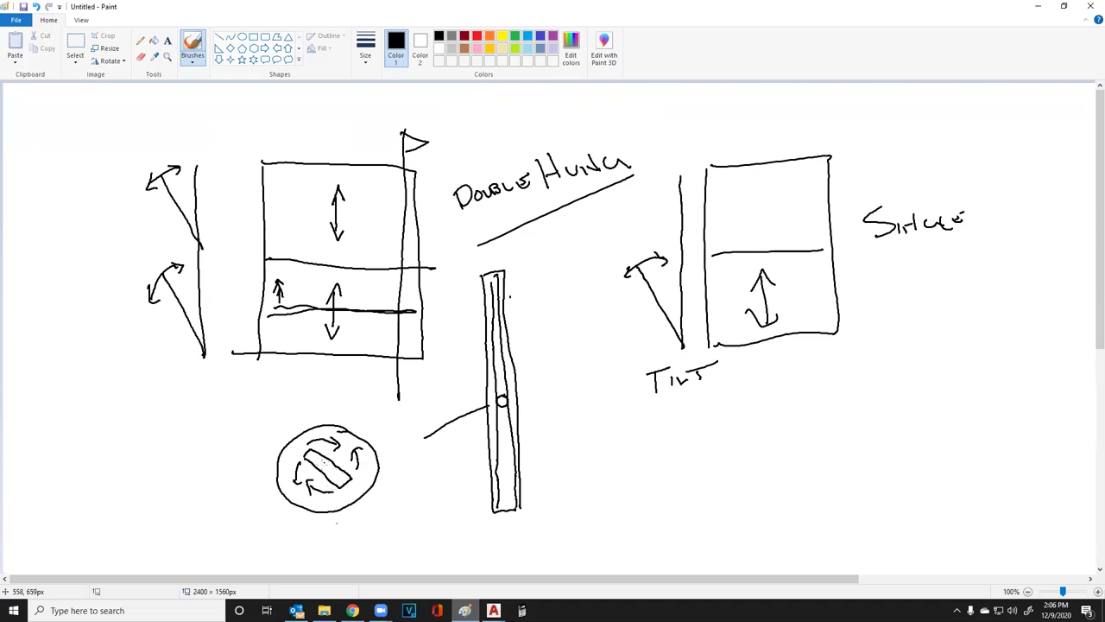
{"action": "mouse_move", "coordinate": [203, 436]}
{"action": "left_mouse_down"}
{"action": "mouse_move", "coordinate": [123, 454]}
{"action": "mouse_move", "coordinate": [179, 506]}
{"action": "mouse_move", "coordinate": [206, 424]}
{"action": "left_mouse_up"}
{"action": "mouse_move", "coordinate": [151, 455]}
{"action": "left_mouse_down"}
{"action": "mouse_move", "coordinate": [182, 452]}
{"action": "mouse_move", "coordinate": [184, 473]}
{"action": "mouse_move", "coordinate": [153, 453]}
{"action": "left_mouse_up"}
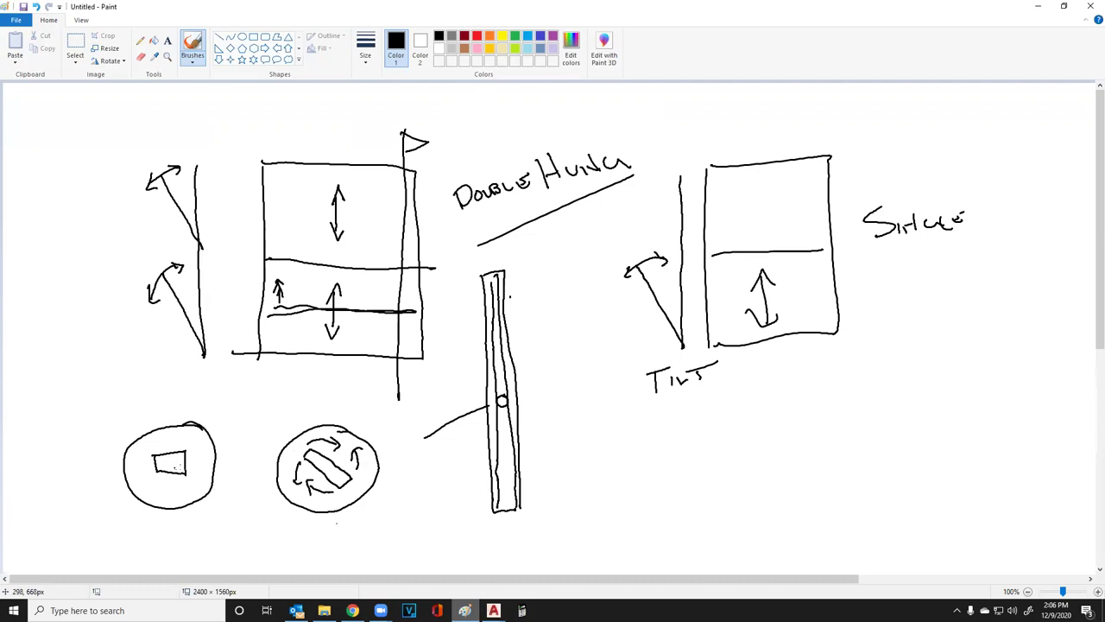
Add a double-headed arrow left of the left circle and a small mark on the vertical bar
{"action": "left_click_drag", "start_coordinate": [87, 490], "coordinate": [75, 427]}
{"action": "mouse_move", "coordinate": [62, 421]}
{"action": "left_mouse_down"}
{"action": "mouse_move", "coordinate": [72, 456]}
{"action": "mouse_move", "coordinate": [82, 444]}
{"action": "left_mouse_up"}
{"action": "mouse_move", "coordinate": [79, 484]}
{"action": "left_mouse_down"}
{"action": "mouse_move", "coordinate": [86, 493]}
{"action": "mouse_move", "coordinate": [107, 475]}
{"action": "left_mouse_up"}
{"action": "mouse_move", "coordinate": [498, 404]}
{"action": "left_mouse_down"}
{"action": "mouse_move", "coordinate": [504, 425]}
{"action": "mouse_move", "coordinate": [497, 373]}
{"action": "mouse_move", "coordinate": [503, 391]}
{"action": "left_mouse_up"}
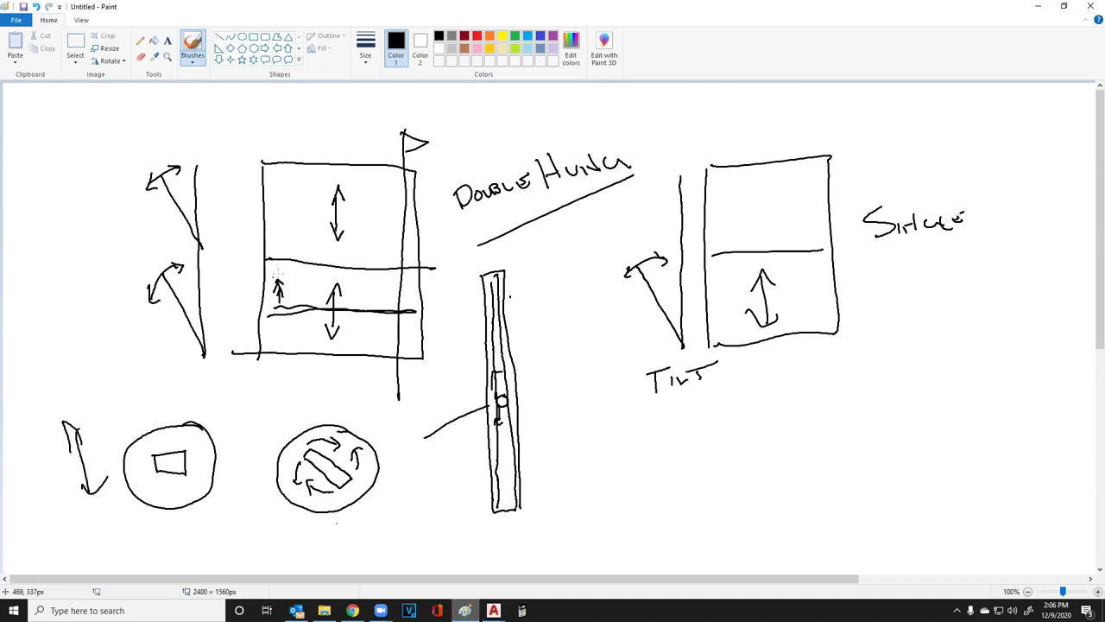
In red, circle the small left arrow and draw a line across the lower sash
{"action": "left_click", "coordinate": [476, 35]}
{"action": "left_click_drag", "start_coordinate": [176, 256], "coordinate": [165, 255]}
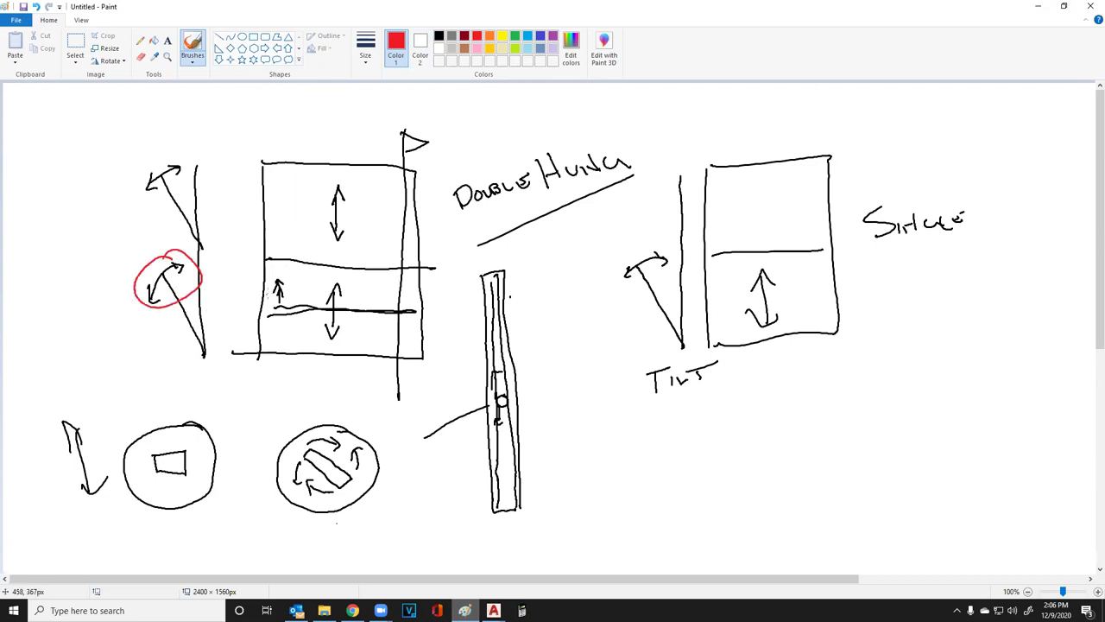
{"action": "left_click_drag", "start_coordinate": [273, 278], "coordinate": [412, 319]}
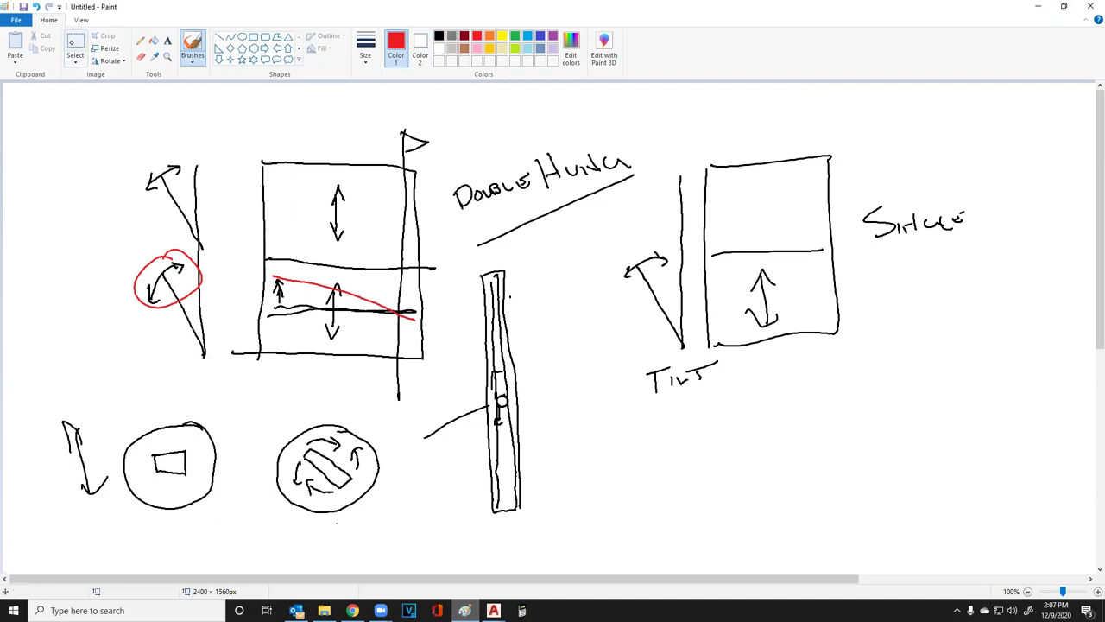
Select the whole drawing and delete it to clear the canvas
{"action": "left_click", "coordinate": [75, 43]}
{"action": "mouse_move", "coordinate": [36, 101]}
{"action": "left_mouse_down"}
{"action": "mouse_move", "coordinate": [178, 198]}
{"action": "mouse_move", "coordinate": [957, 547]}
{"action": "left_mouse_up"}
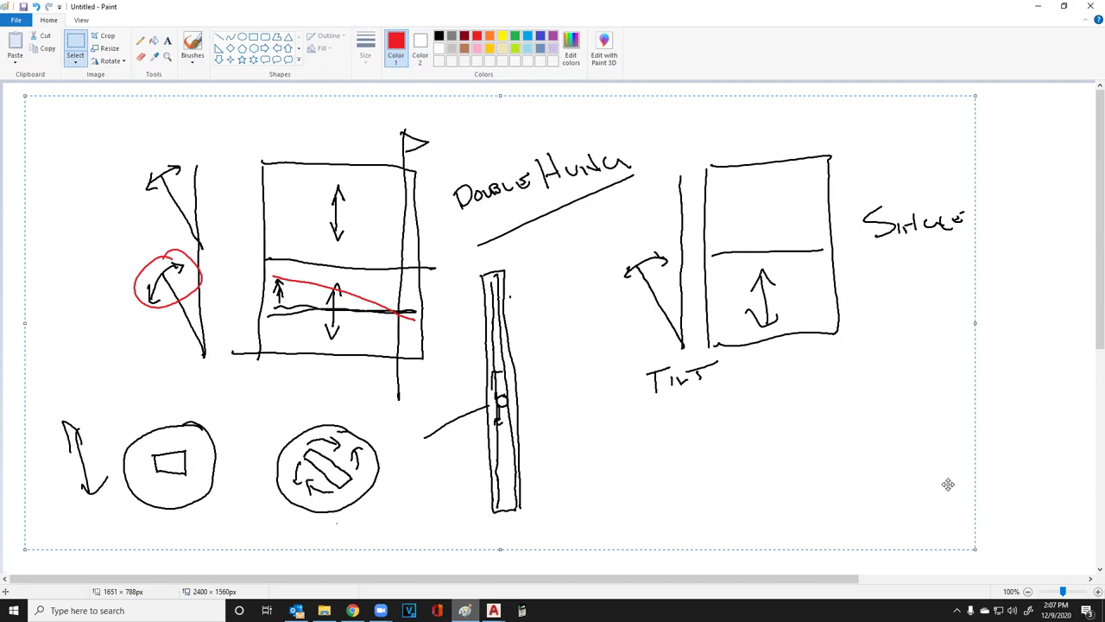
{"action": "key", "text": "Delete"}
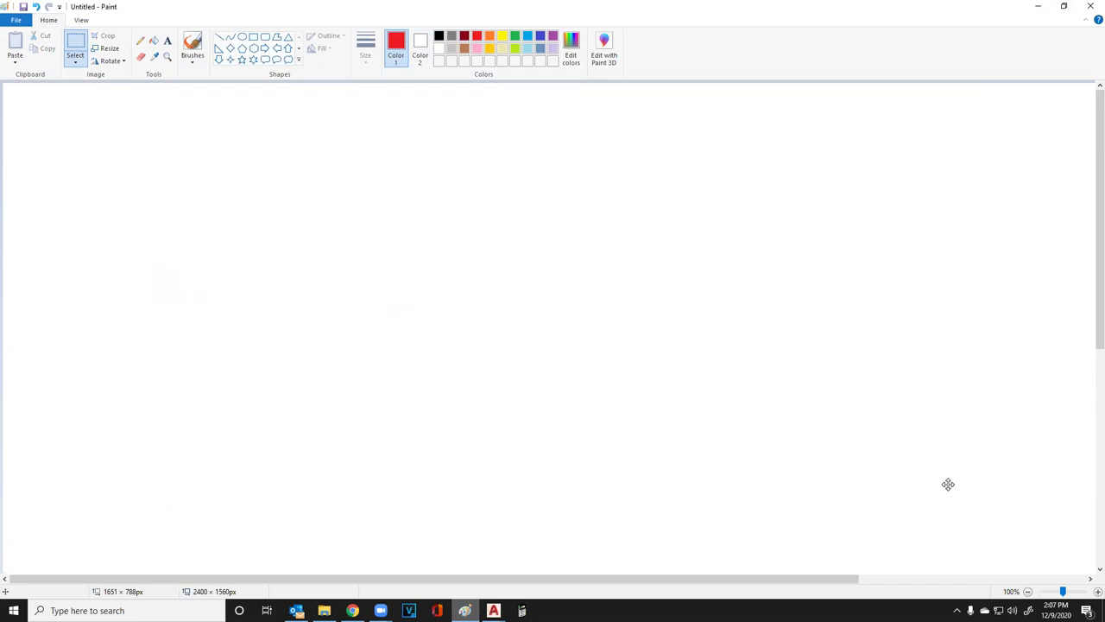
Open the Saving Old Windows Facebook page and its October 22 tune-up photo
{"action": "key", "text": "alt+Tab"}
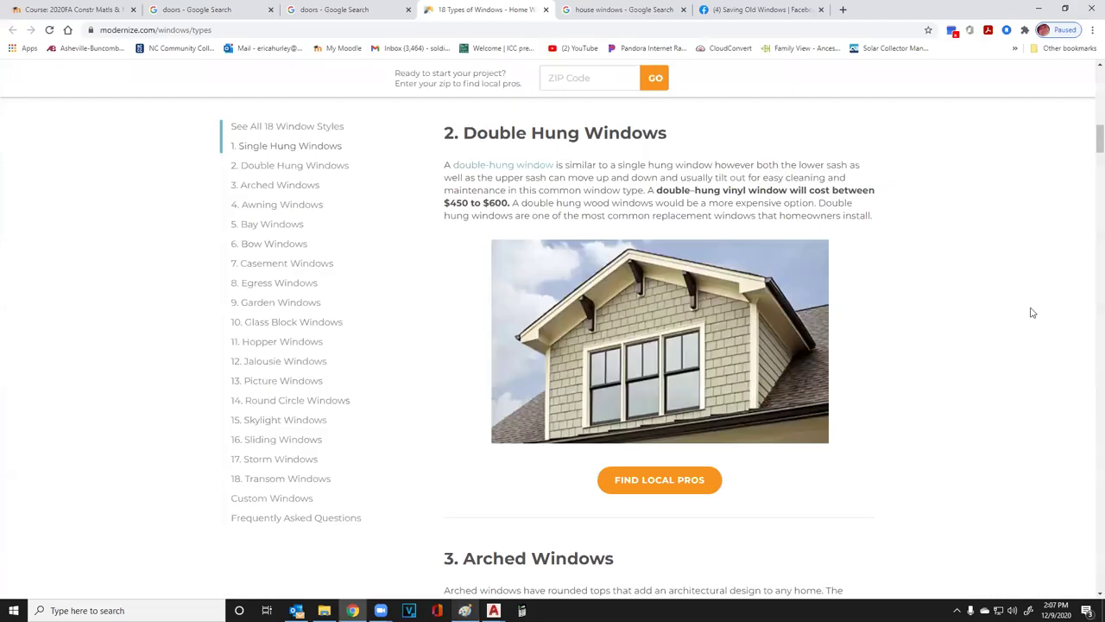
{"action": "left_click", "coordinate": [748, 14]}
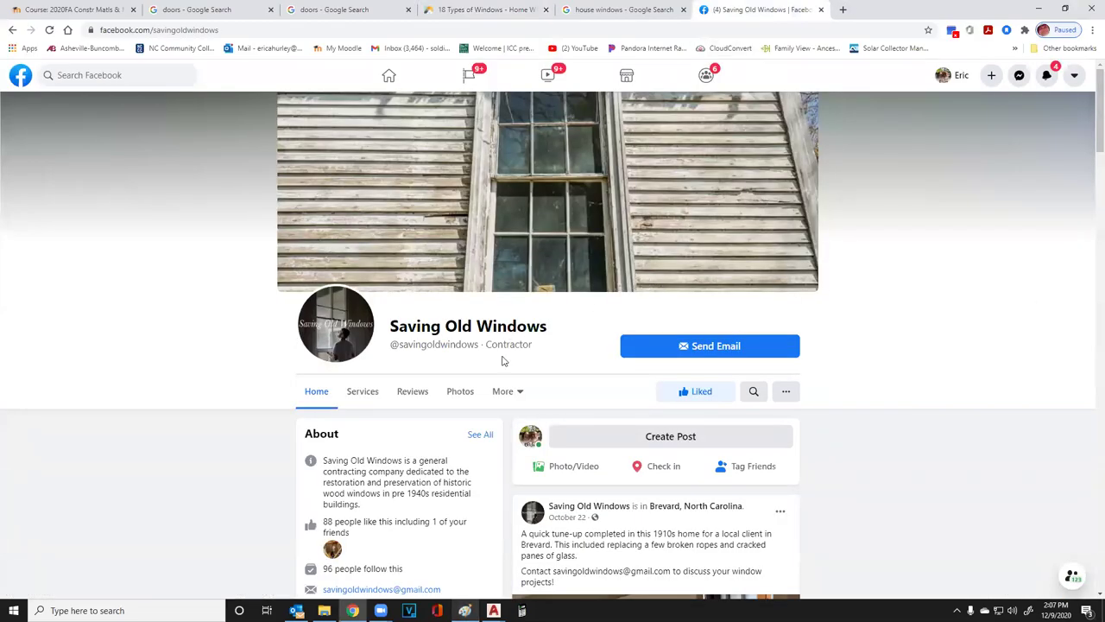
{"action": "scroll", "coordinate": [499, 380], "scroll_direction": "down", "scroll_amount": 10}
{"action": "scroll", "coordinate": [604, 345], "scroll_direction": "down", "scroll_amount": 7}
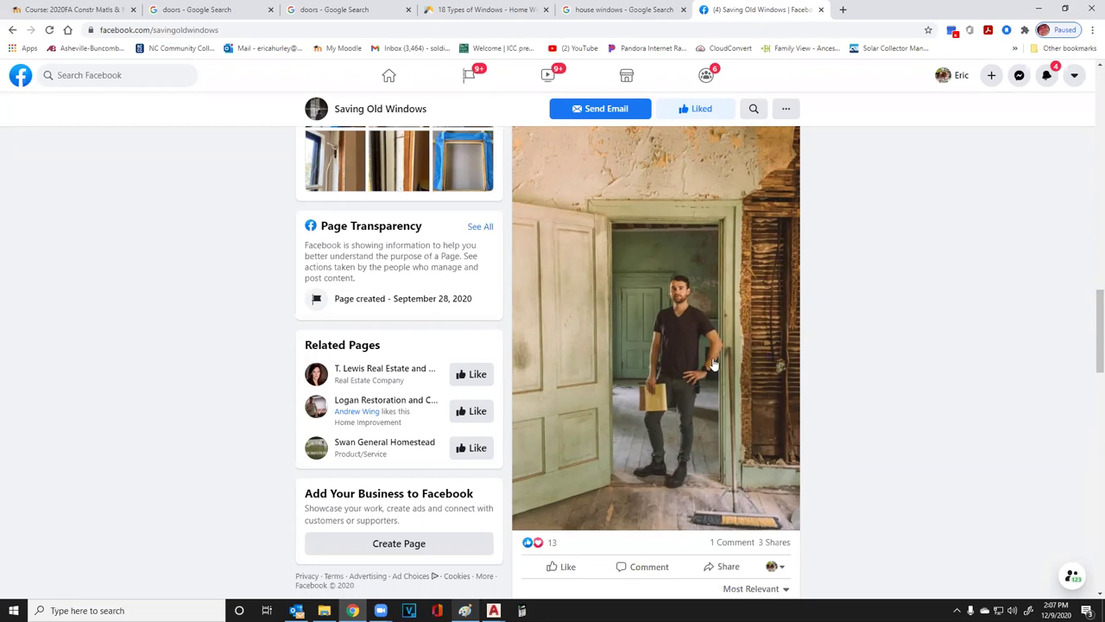
{"action": "scroll", "coordinate": [499, 365], "scroll_direction": "up", "scroll_amount": 8}
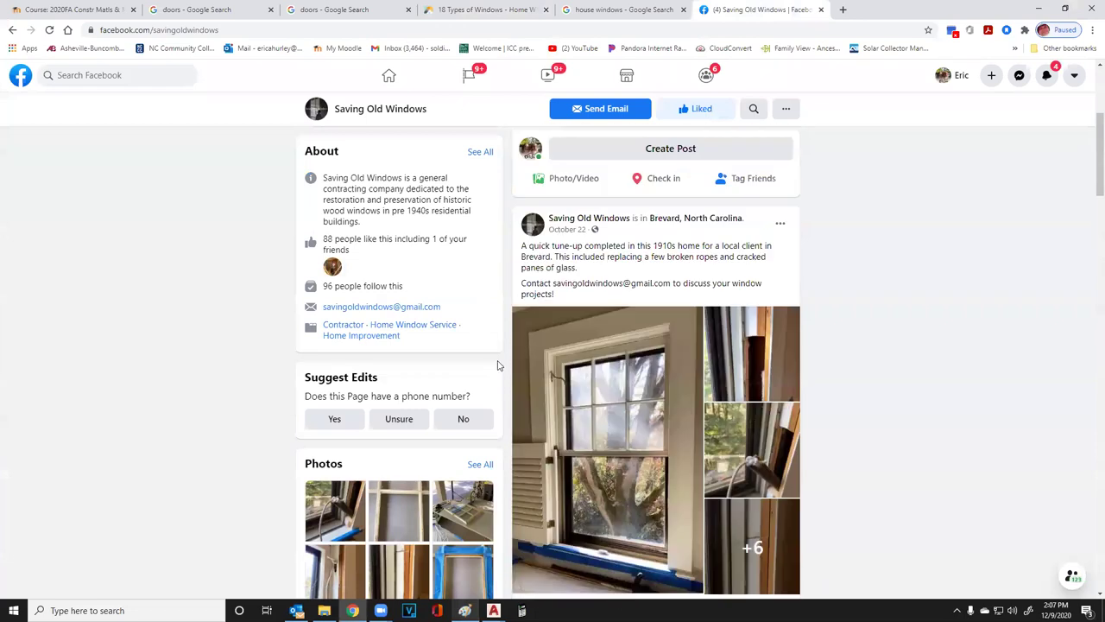
{"action": "scroll", "coordinate": [499, 365], "scroll_direction": "up", "scroll_amount": 1}
{"action": "scroll", "coordinate": [606, 364], "scroll_direction": "down", "scroll_amount": 2}
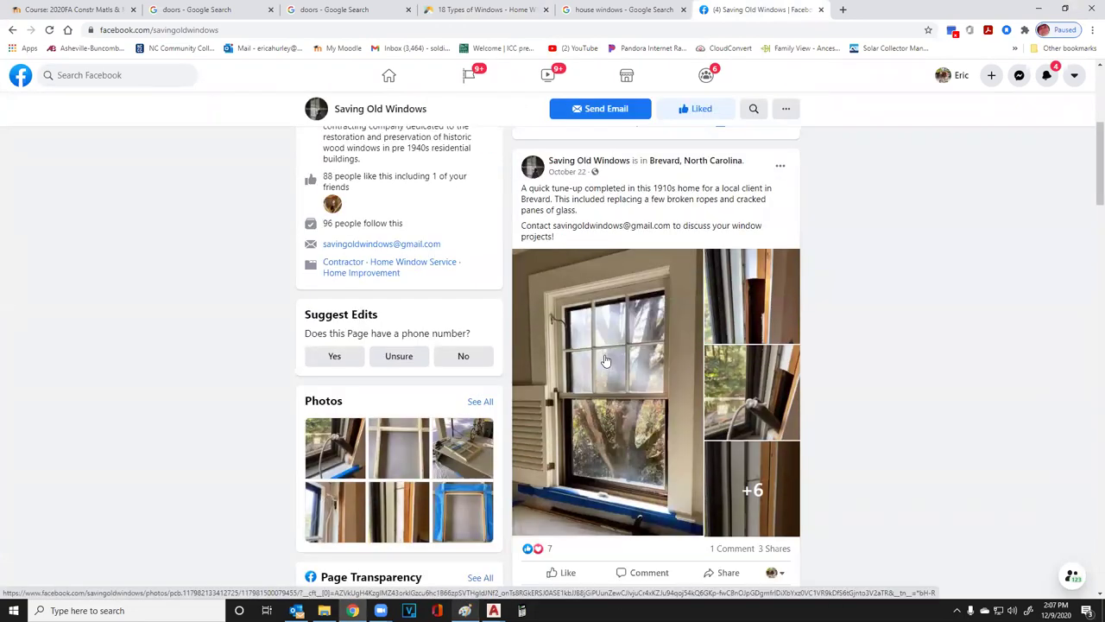
{"action": "left_click", "coordinate": [606, 361]}
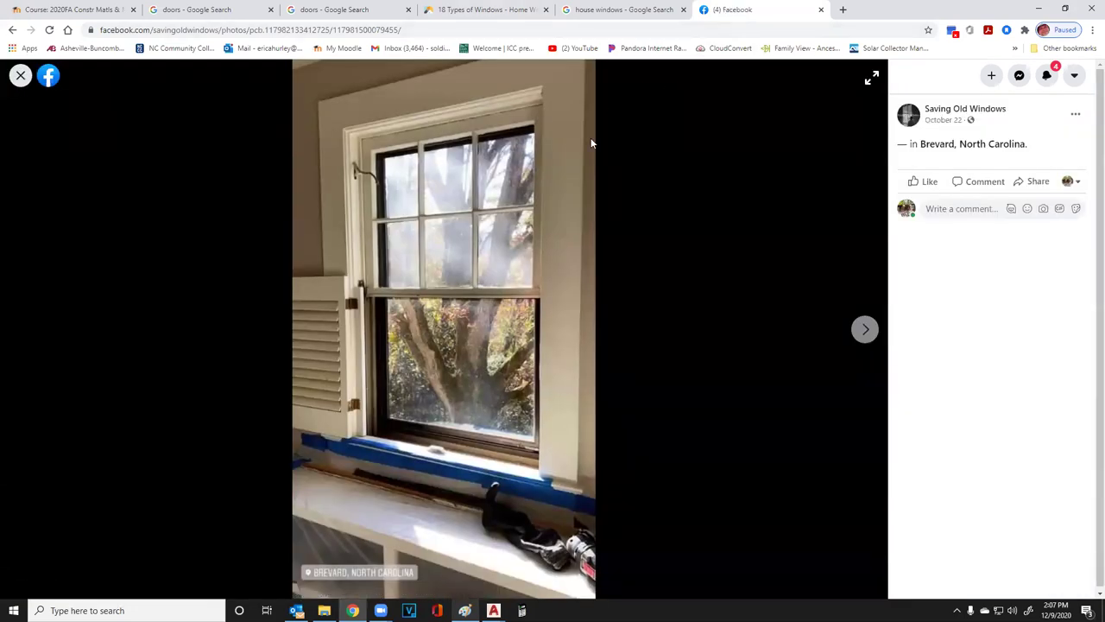
Browse back and forth through the post's photos, ending on the removed sash, then close the viewer
{"action": "left_click", "coordinate": [868, 330]}
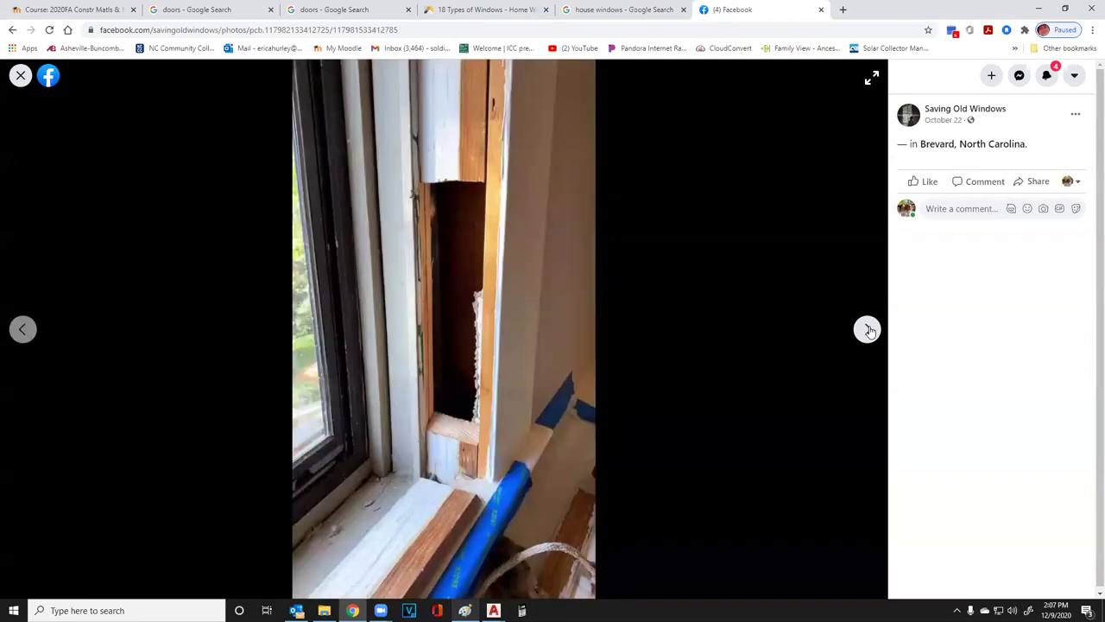
{"action": "left_click", "coordinate": [867, 329]}
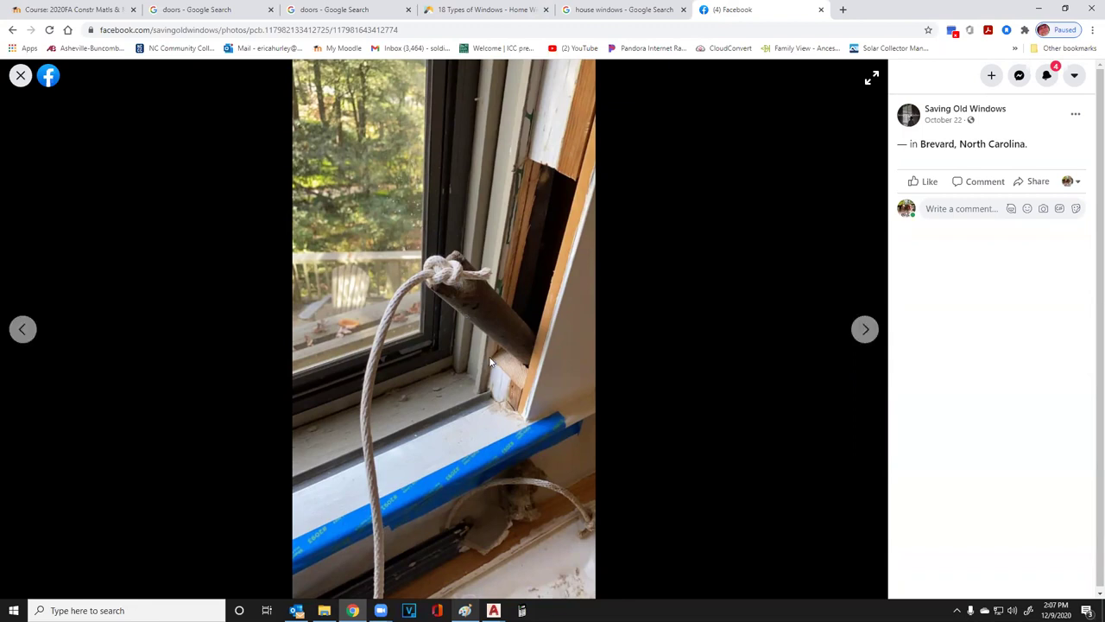
{"action": "left_click", "coordinate": [35, 328]}
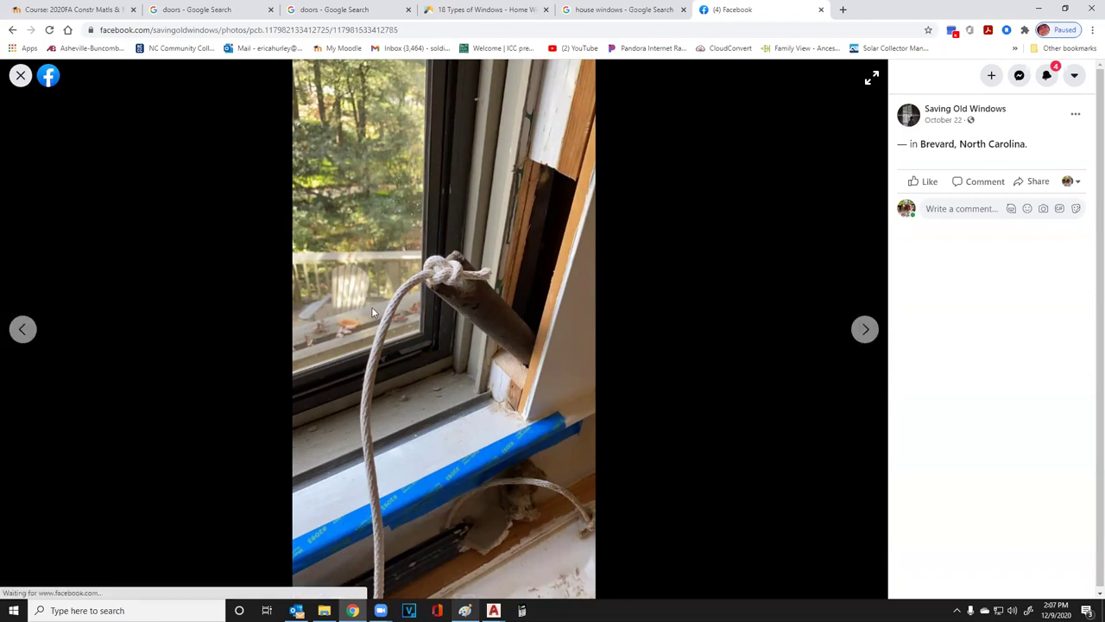
{"action": "left_click", "coordinate": [868, 329]}
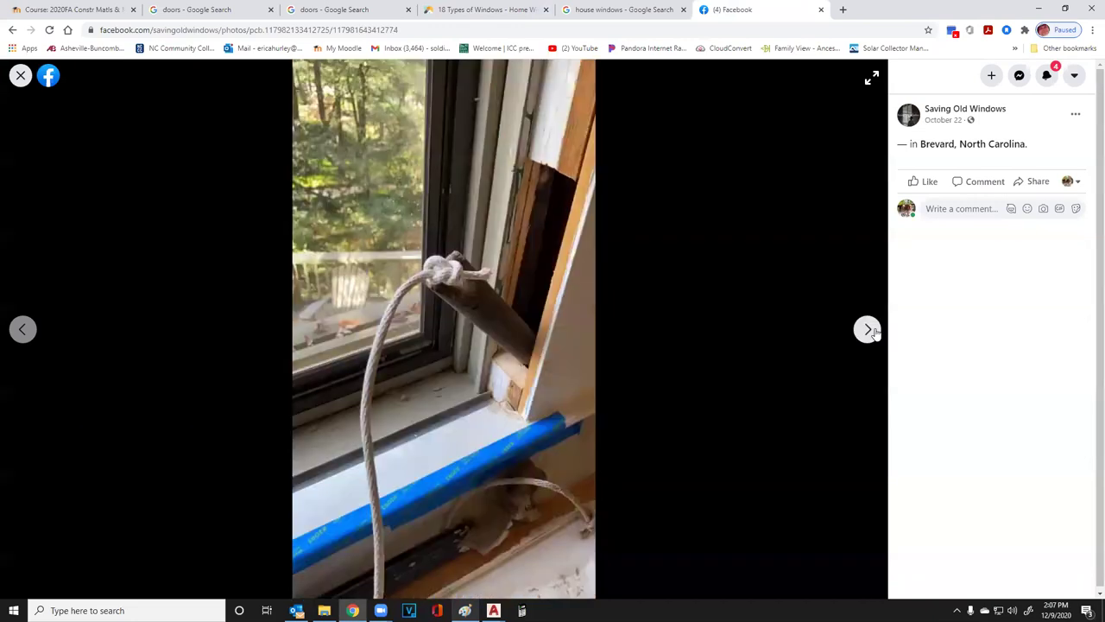
{"action": "left_click", "coordinate": [868, 331]}
{"action": "left_click", "coordinate": [867, 329]}
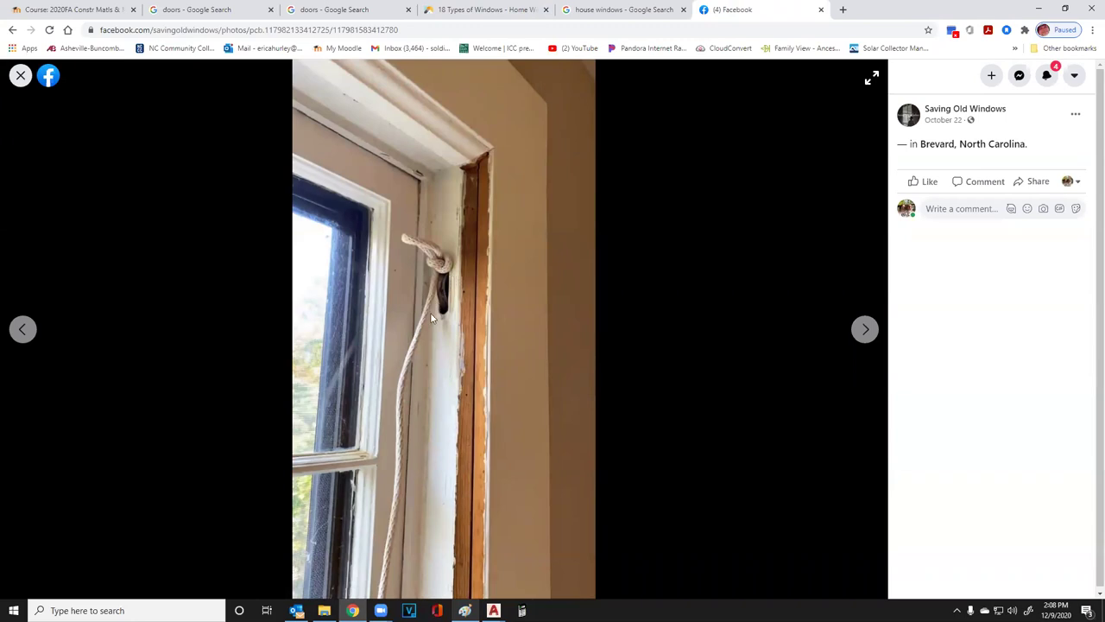
{"action": "left_click", "coordinate": [21, 327]}
{"action": "left_click", "coordinate": [20, 327]}
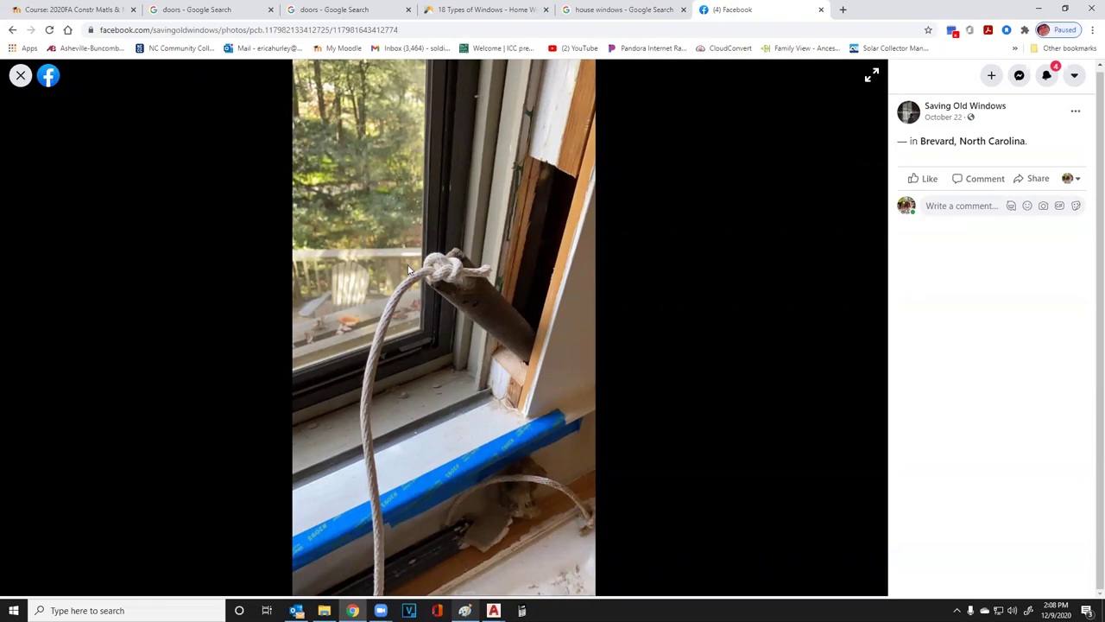
{"action": "left_click", "coordinate": [869, 335]}
{"action": "left_click", "coordinate": [867, 327]}
{"action": "left_click", "coordinate": [868, 327]}
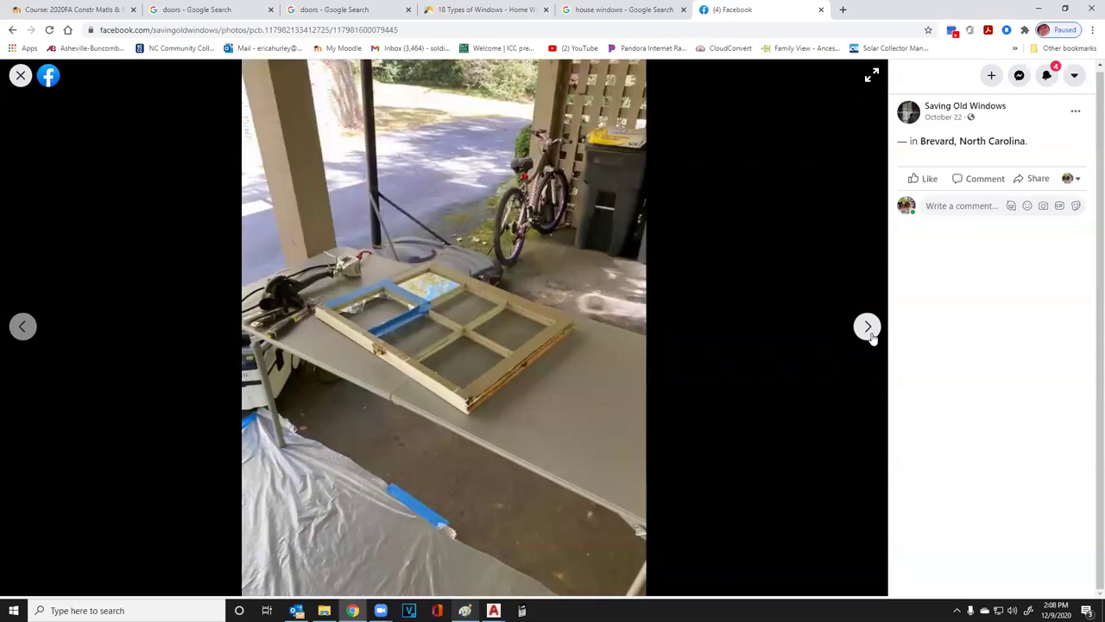
{"action": "left_click", "coordinate": [19, 77]}
Scroll the feed and open the September 28 photo of a man at a tall window
{"action": "scroll", "coordinate": [567, 319], "scroll_direction": "down", "scroll_amount": 5}
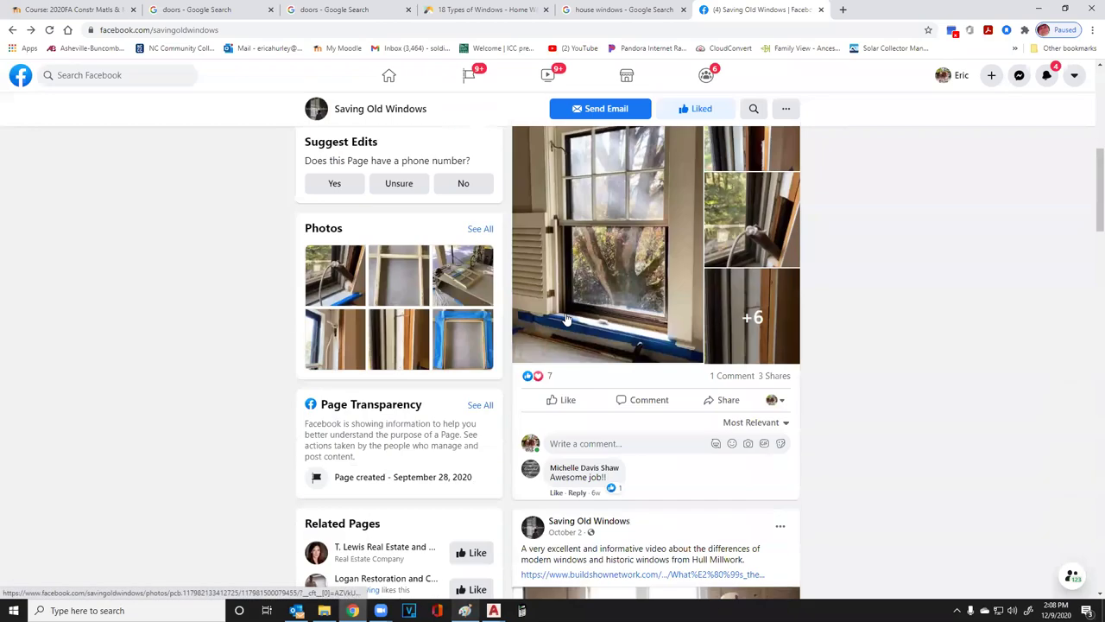
{"action": "scroll", "coordinate": [567, 319], "scroll_direction": "down", "scroll_amount": 8}
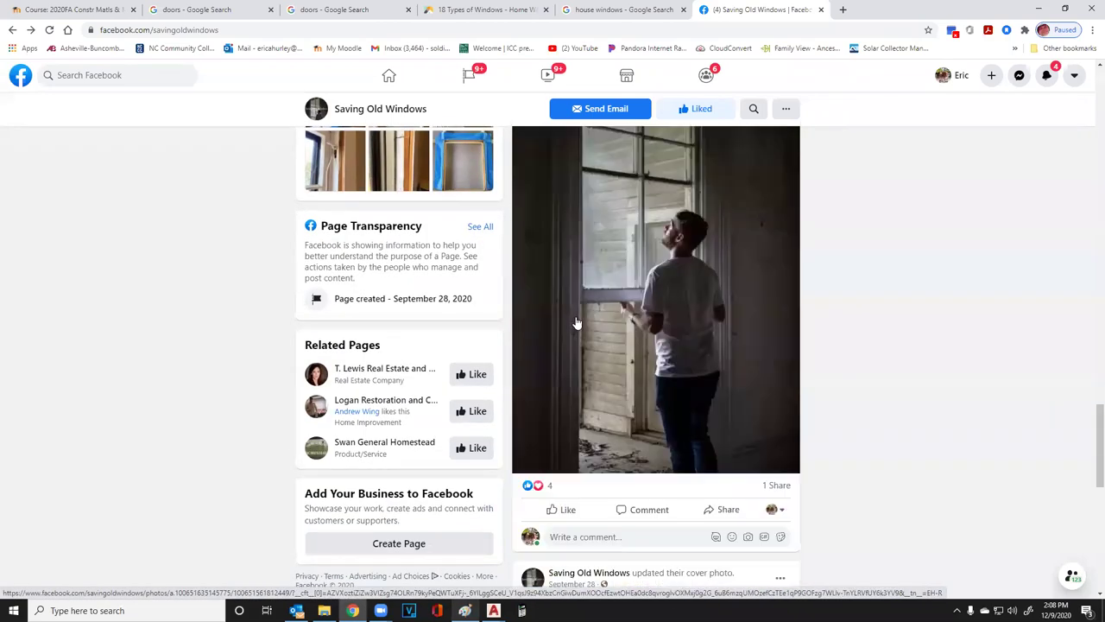
{"action": "scroll", "coordinate": [577, 323], "scroll_direction": "up", "scroll_amount": 1}
{"action": "left_click", "coordinate": [576, 323]}
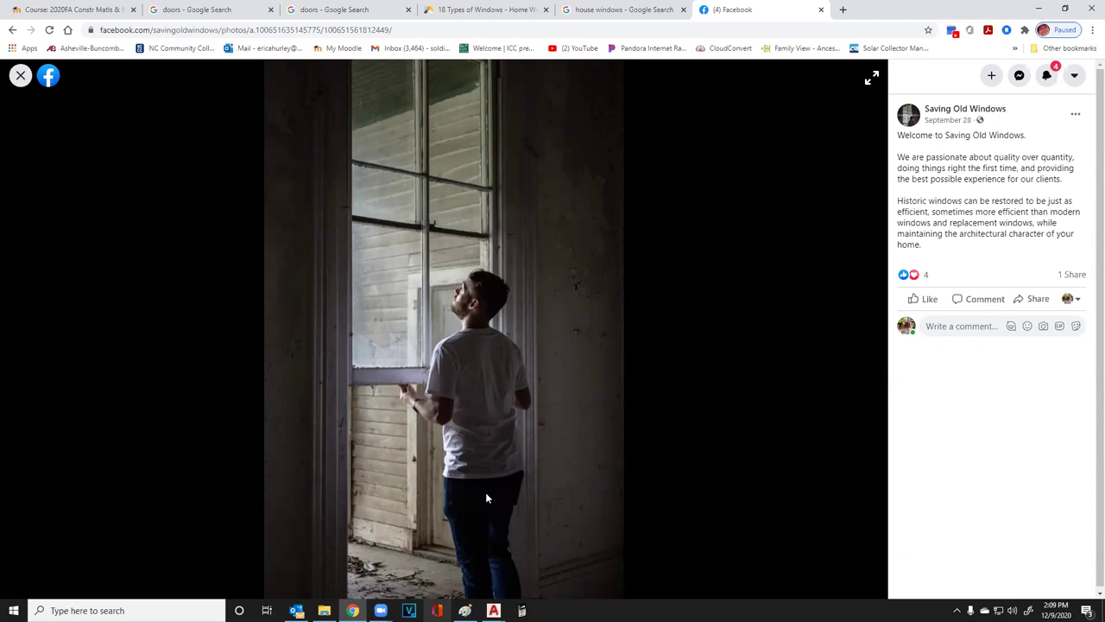
Step between neighbouring photos, then close the photo viewer
{"action": "key", "text": "Left"}
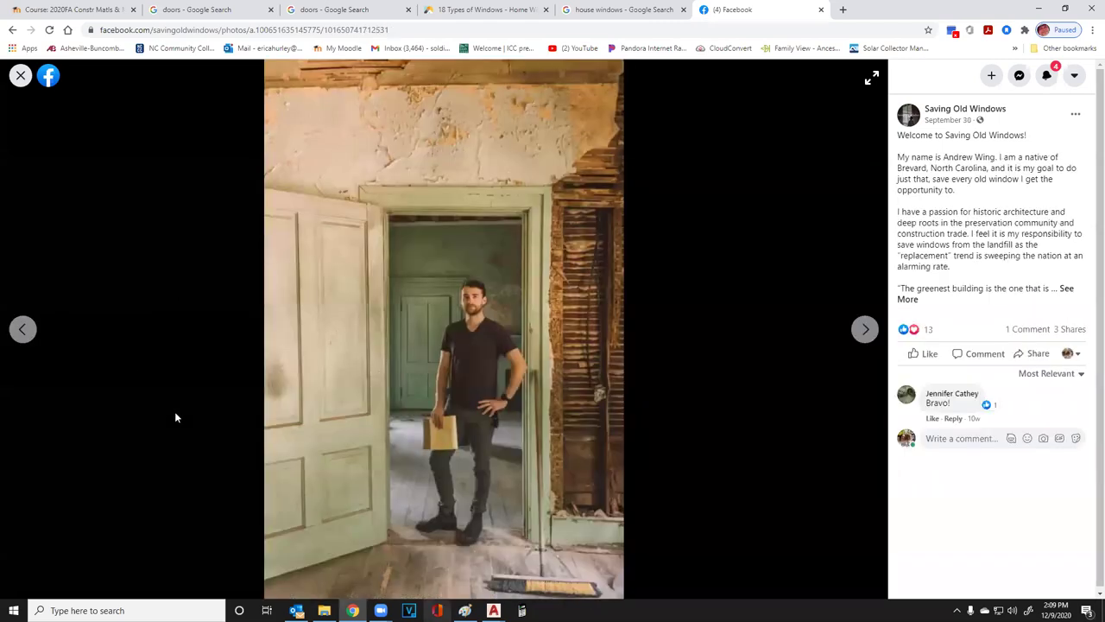
{"action": "left_click", "coordinate": [866, 329]}
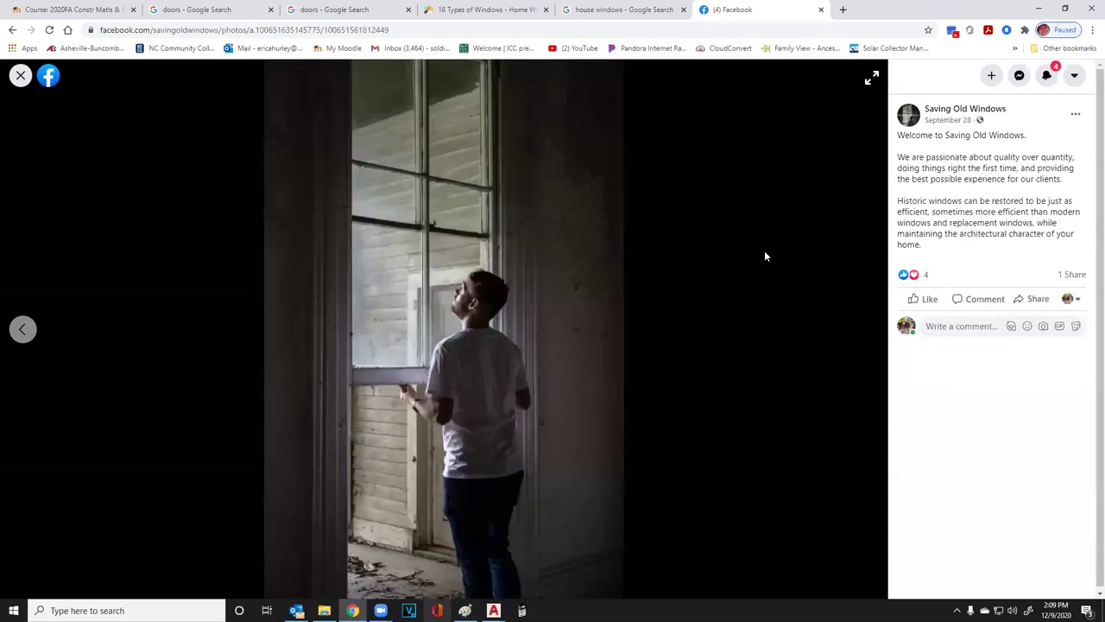
{"action": "left_click", "coordinate": [20, 76]}
Open the page's Photos section, then go back to the owner's profile
{"action": "scroll", "coordinate": [431, 354], "scroll_direction": "down", "scroll_amount": 8}
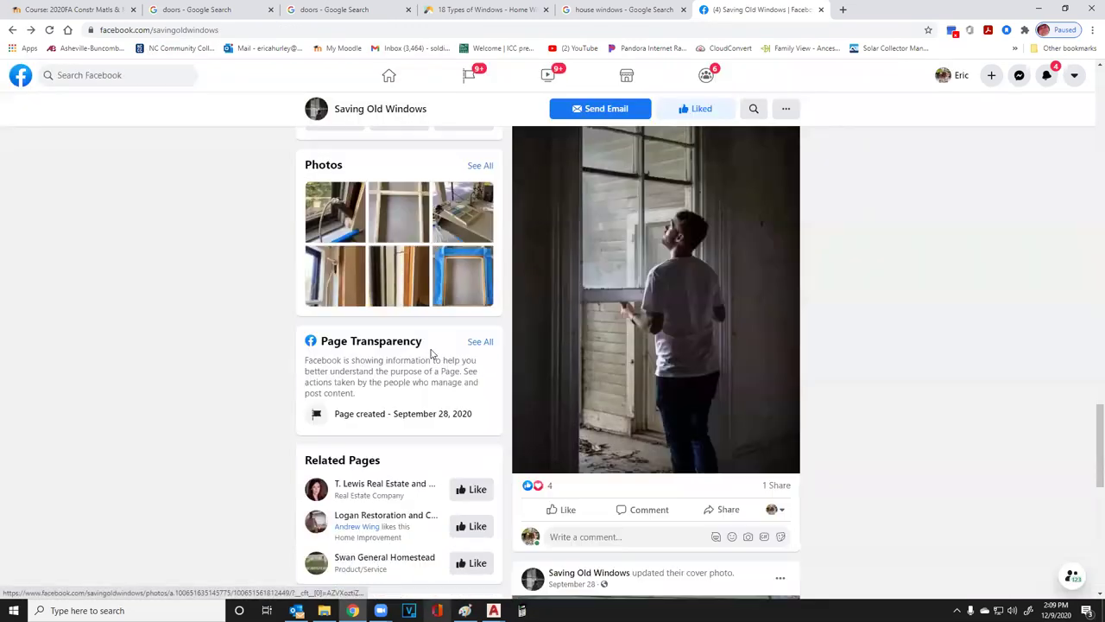
{"action": "scroll", "coordinate": [578, 410], "scroll_direction": "down", "scroll_amount": 1}
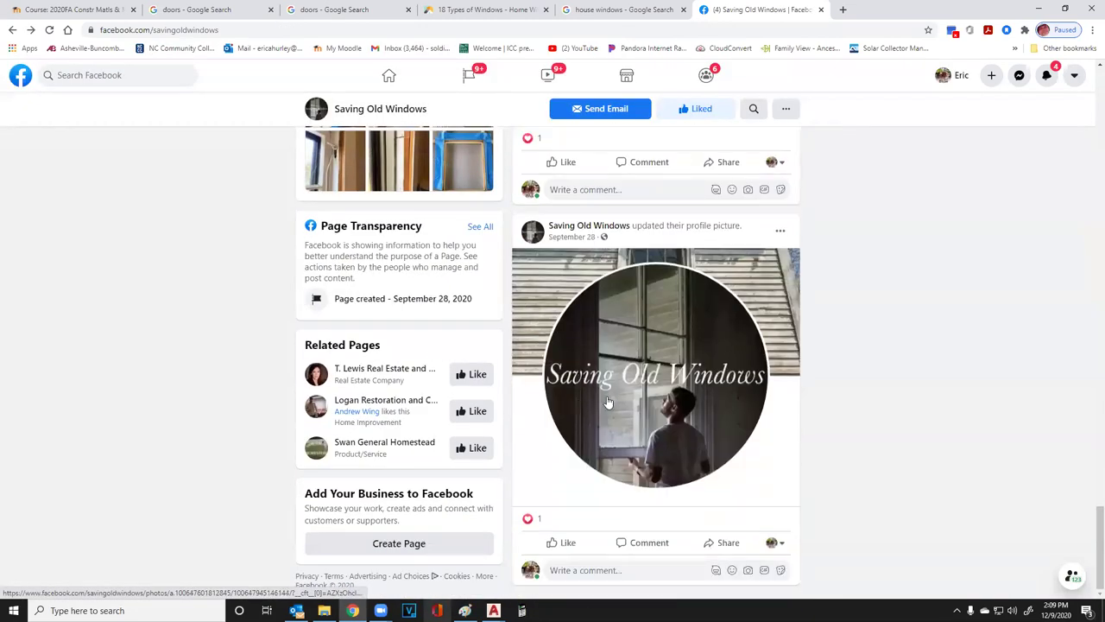
{"action": "scroll", "coordinate": [608, 402], "scroll_direction": "up", "scroll_amount": 15}
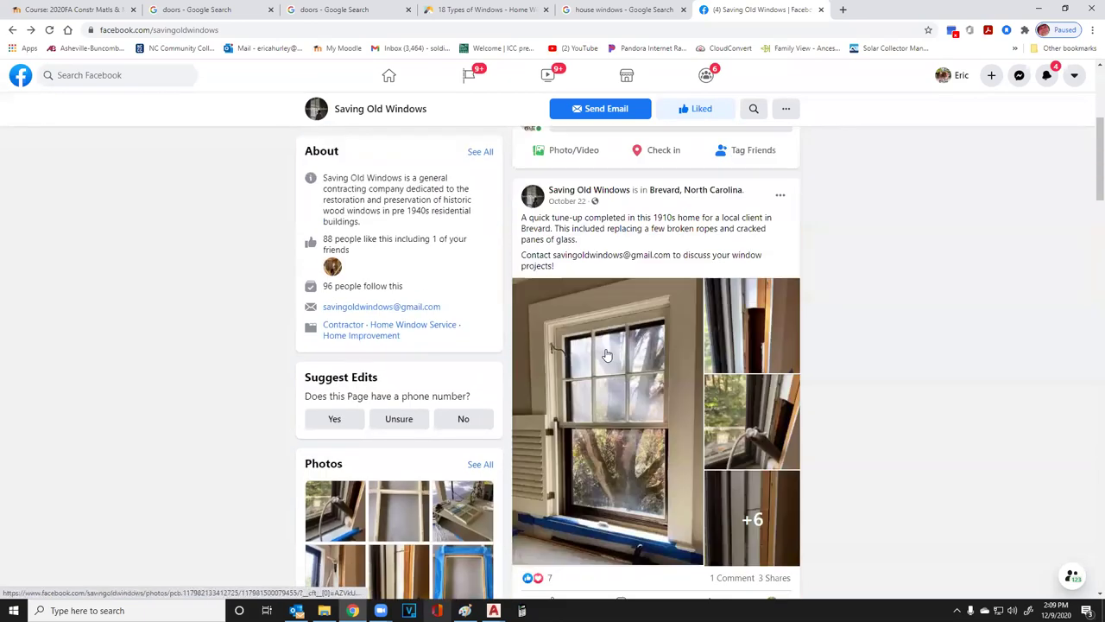
{"action": "scroll", "coordinate": [606, 352], "scroll_direction": "up", "scroll_amount": 3}
{"action": "left_click", "coordinate": [462, 393]}
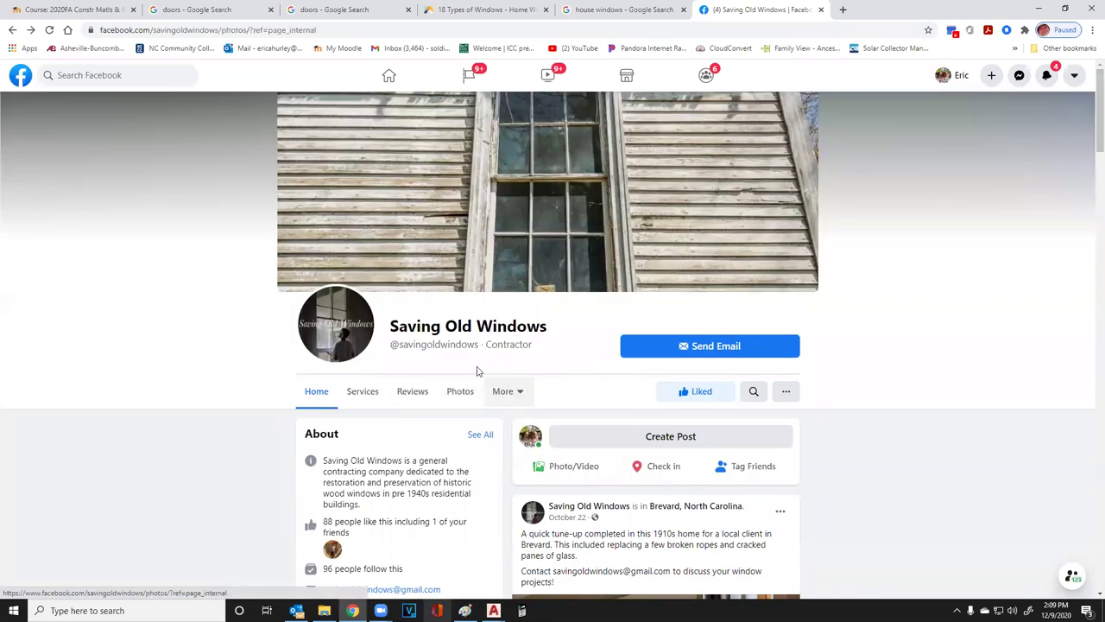
{"action": "scroll", "coordinate": [296, 331], "scroll_direction": "down", "scroll_amount": 3}
{"action": "scroll", "coordinate": [296, 330], "scroll_direction": "down", "scroll_amount": 3}
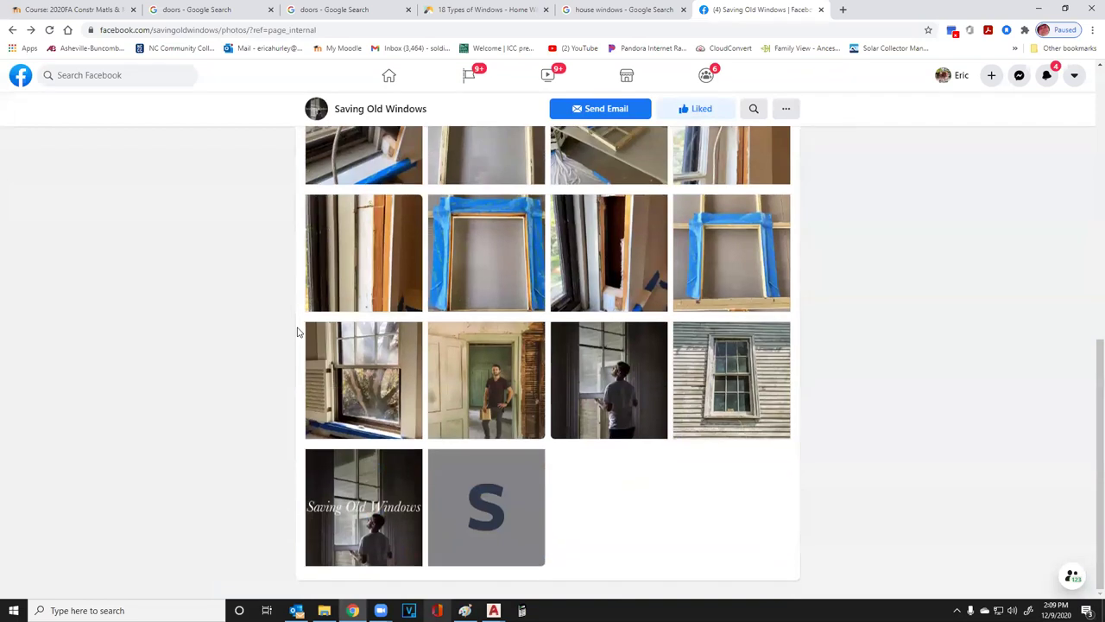
{"action": "scroll", "coordinate": [296, 328], "scroll_direction": "up", "scroll_amount": 6}
{"action": "left_click", "coordinate": [11, 31]}
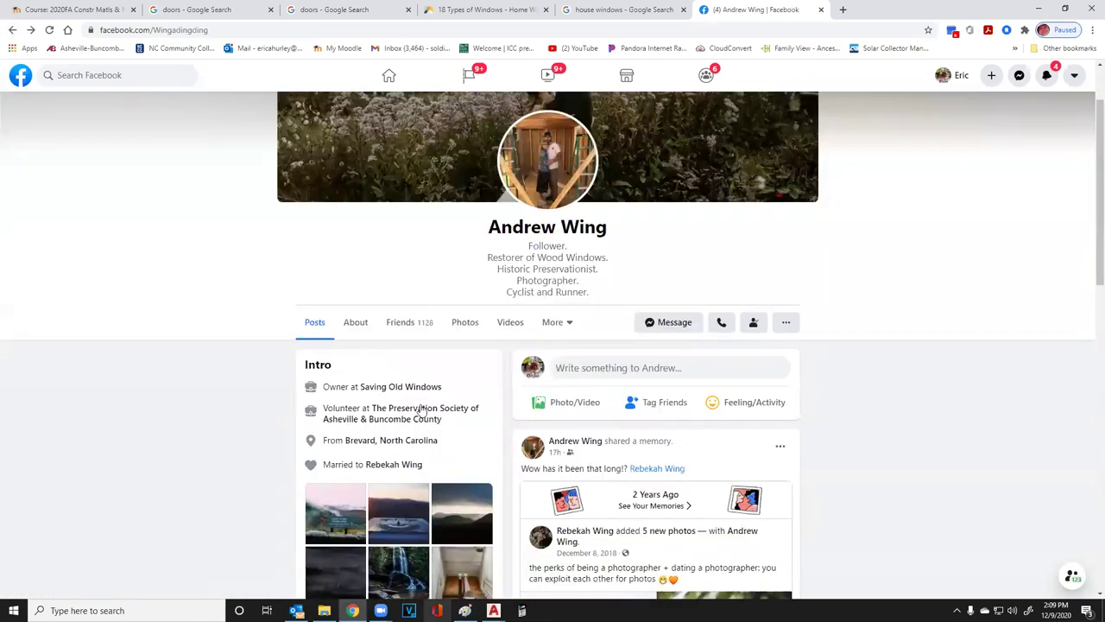
Open the friend's profile Photos and scroll past the photo grid to the Videos and Check-Ins sections
{"action": "left_click", "coordinate": [464, 326]}
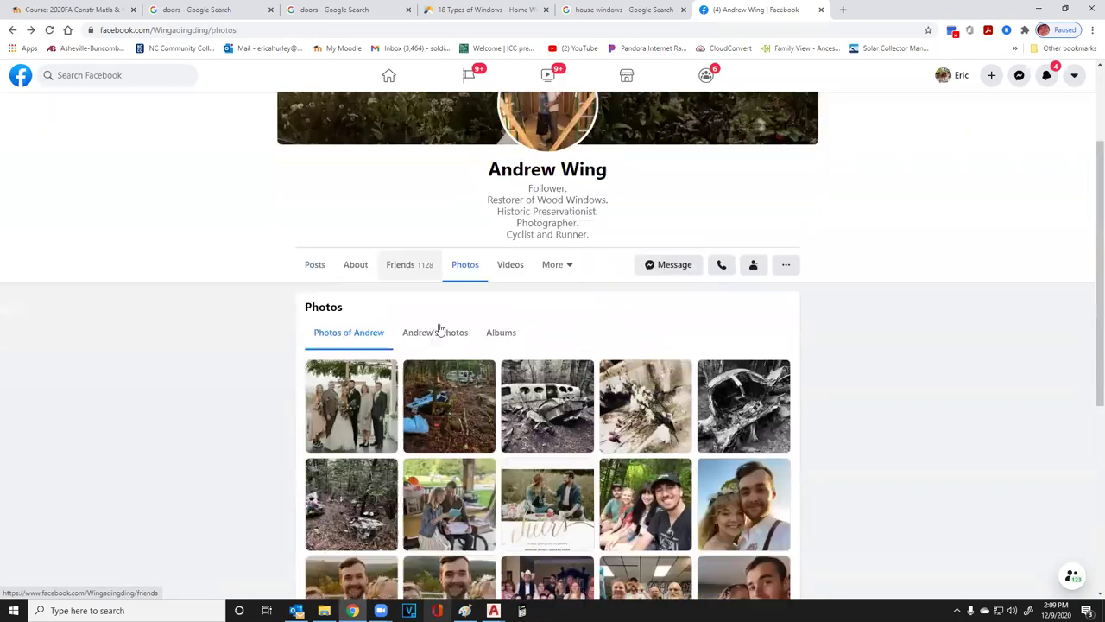
{"action": "scroll", "coordinate": [440, 328], "scroll_direction": "down", "scroll_amount": 10}
{"action": "scroll", "coordinate": [358, 292], "scroll_direction": "down", "scroll_amount": 15}
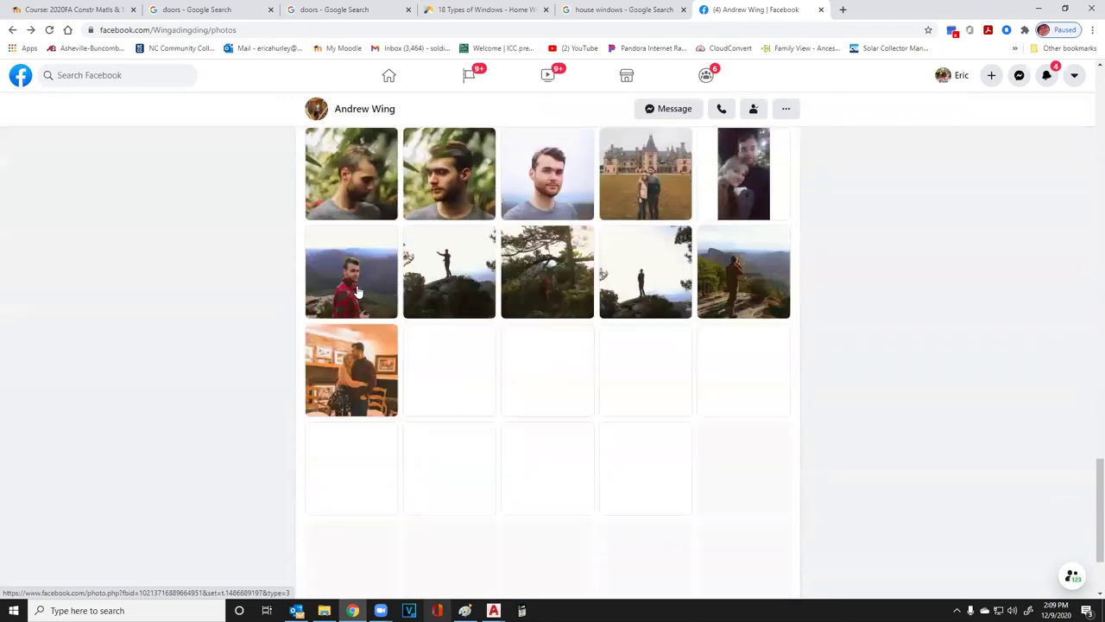
{"action": "scroll", "coordinate": [358, 292], "scroll_direction": "down", "scroll_amount": 15}
{"action": "scroll", "coordinate": [358, 292], "scroll_direction": "down", "scroll_amount": 15}
{"action": "scroll", "coordinate": [358, 292], "scroll_direction": "down", "scroll_amount": 15}
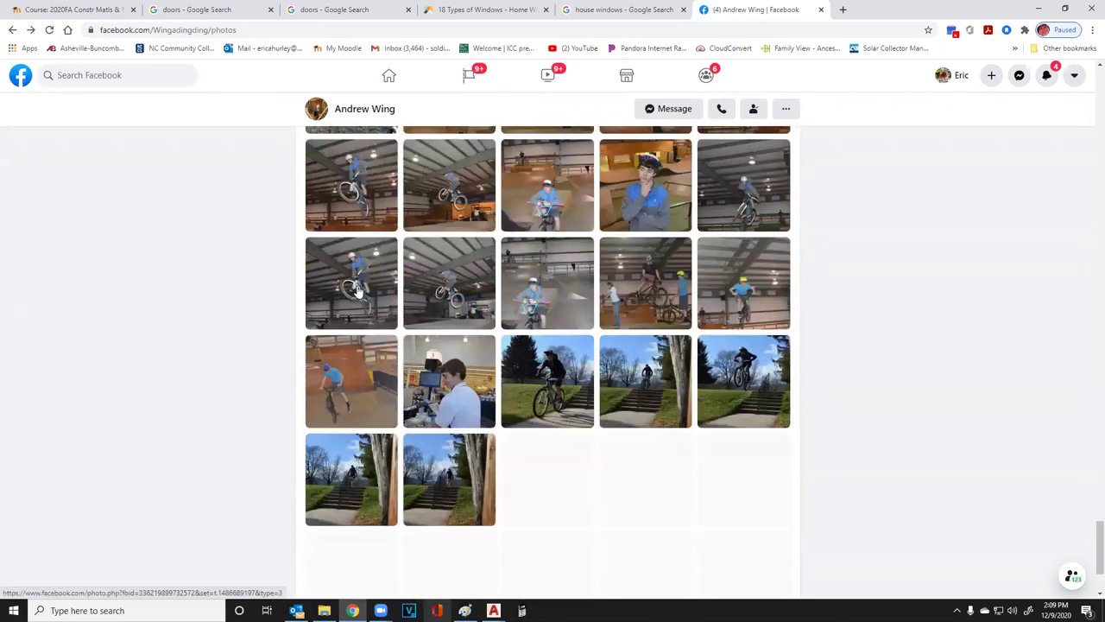
{"action": "scroll", "coordinate": [359, 292], "scroll_direction": "down", "scroll_amount": 15}
{"action": "scroll", "coordinate": [359, 291], "scroll_direction": "down", "scroll_amount": 15}
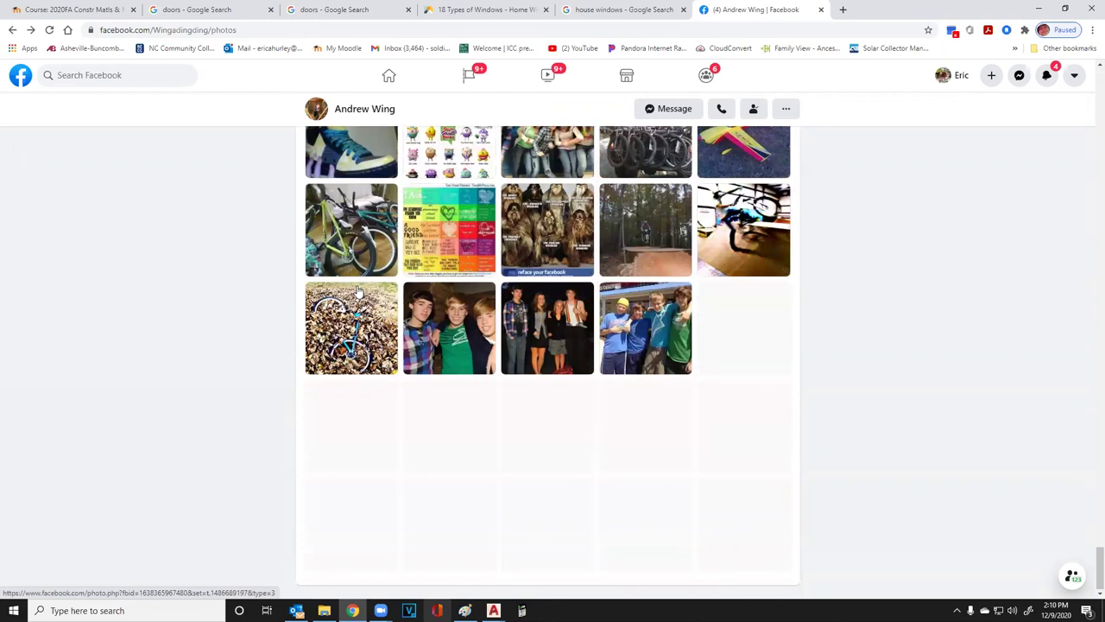
{"action": "scroll", "coordinate": [358, 291], "scroll_direction": "down", "scroll_amount": 12}
{"action": "scroll", "coordinate": [461, 348], "scroll_direction": "up", "scroll_amount": 4}
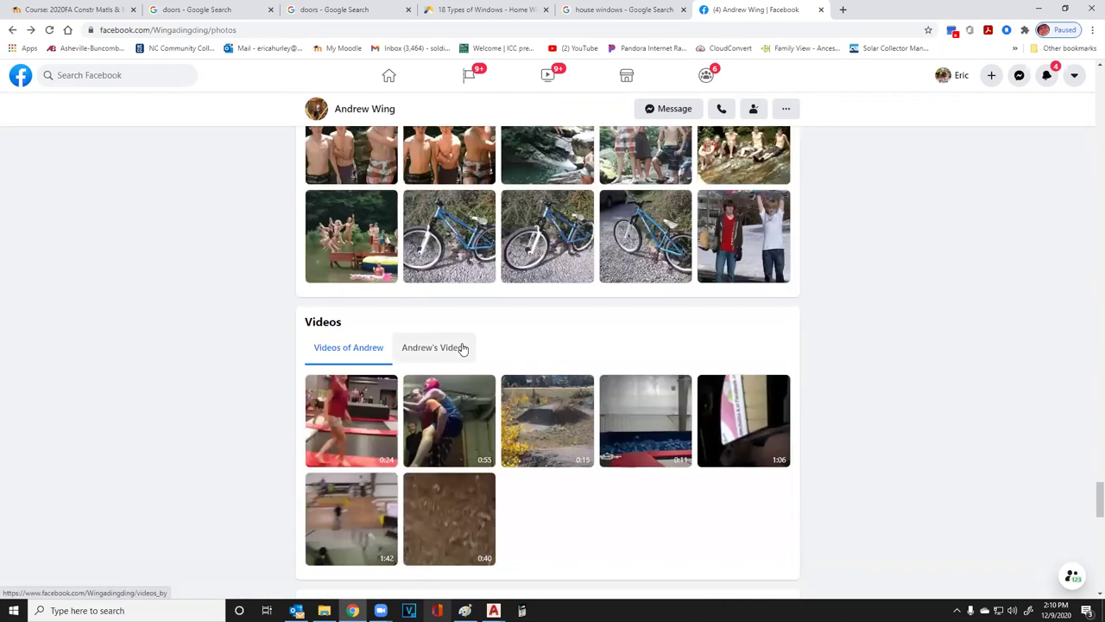
{"action": "scroll", "coordinate": [462, 348], "scroll_direction": "down", "scroll_amount": 2}
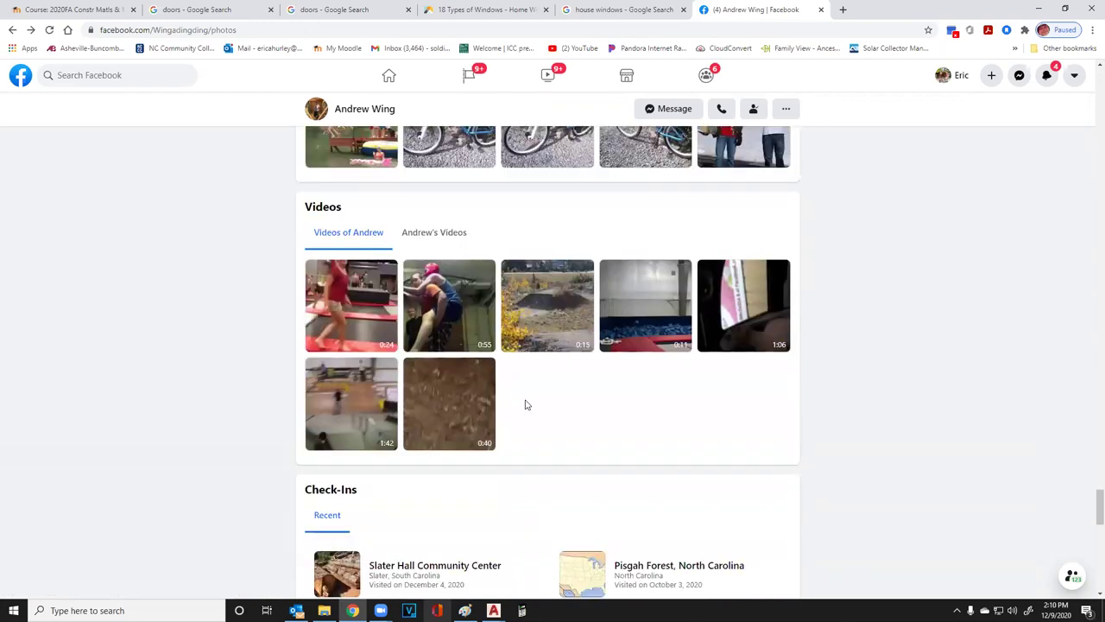
{"action": "scroll", "coordinate": [527, 404], "scroll_direction": "down", "scroll_amount": 4}
{"action": "scroll", "coordinate": [527, 396], "scroll_direction": "down", "scroll_amount": 4}
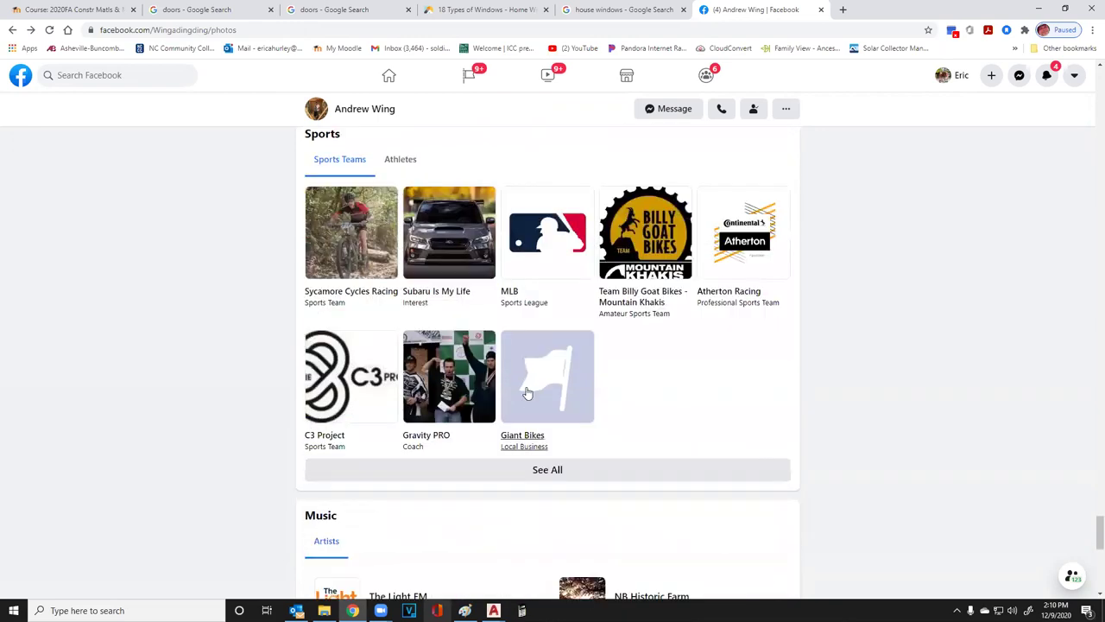
{"action": "scroll", "coordinate": [377, 249], "scroll_direction": "up", "scroll_amount": 5}
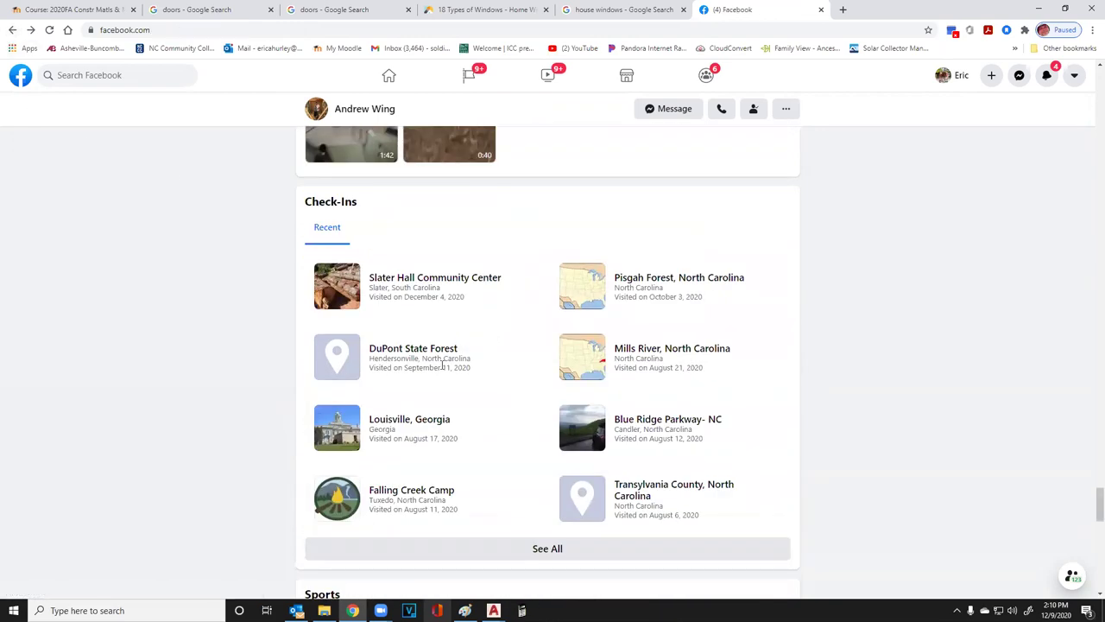
Go back to the home News Feed and scroll down through friends' posts and videos
{"action": "key", "text": "alt+Left"}
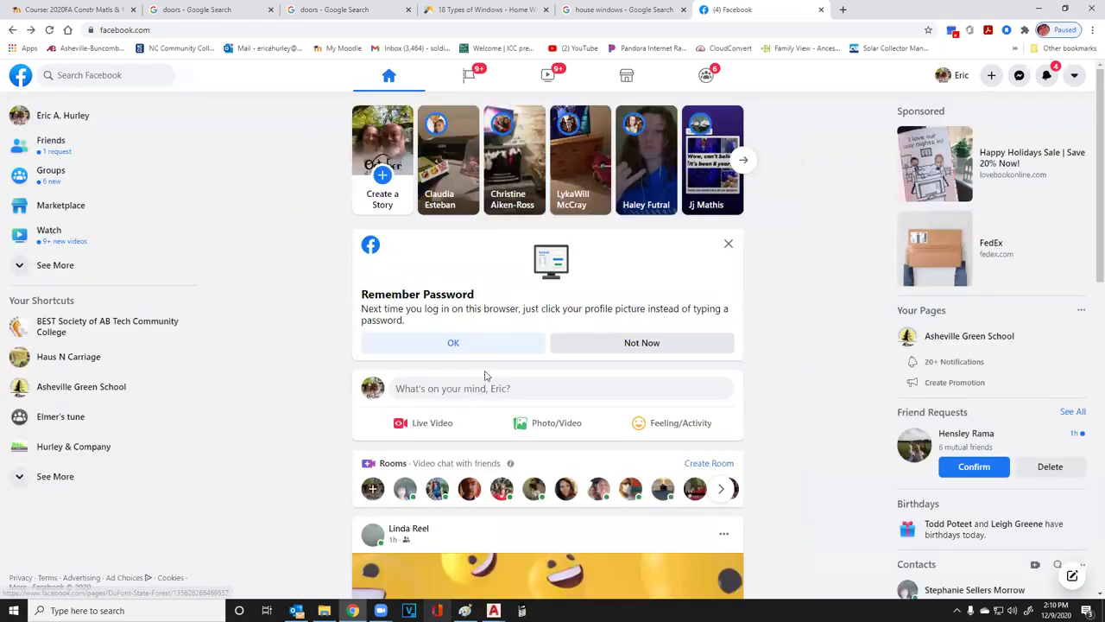
{"action": "scroll", "coordinate": [490, 382], "scroll_direction": "down", "scroll_amount": 20}
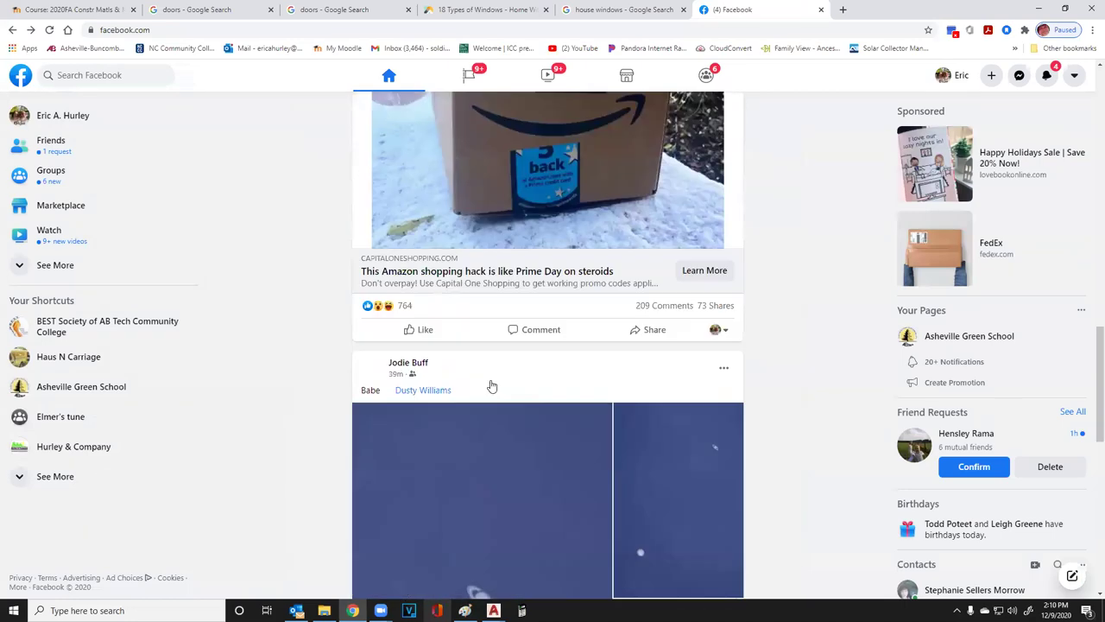
{"action": "scroll", "coordinate": [490, 382], "scroll_direction": "up", "scroll_amount": 5}
{"action": "scroll", "coordinate": [491, 383], "scroll_direction": "down", "scroll_amount": 15}
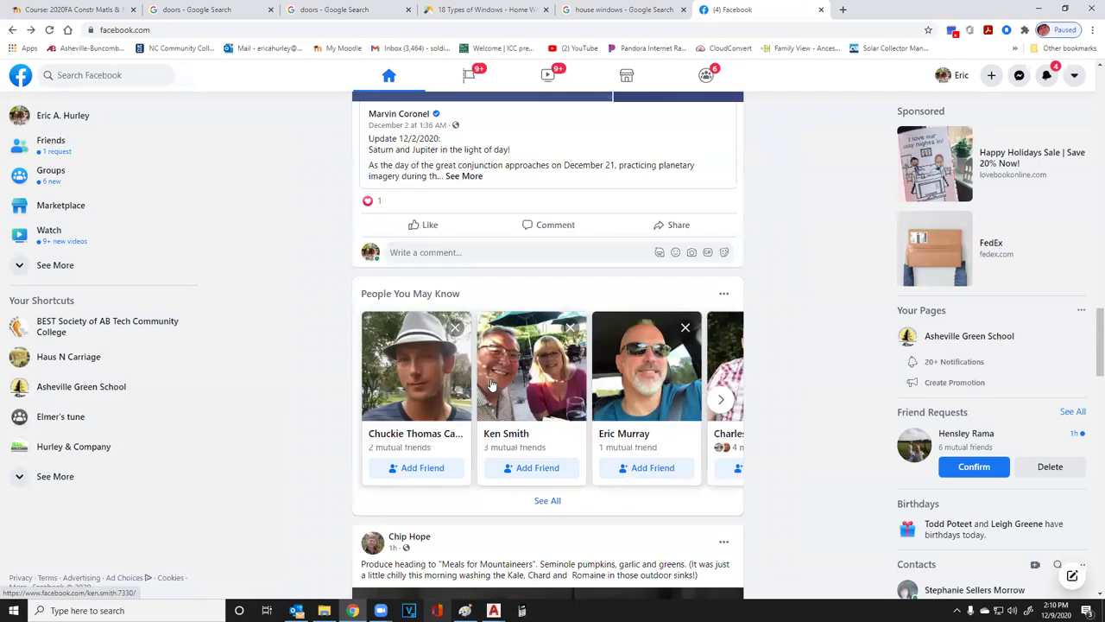
{"action": "scroll", "coordinate": [490, 382], "scroll_direction": "down", "scroll_amount": 20}
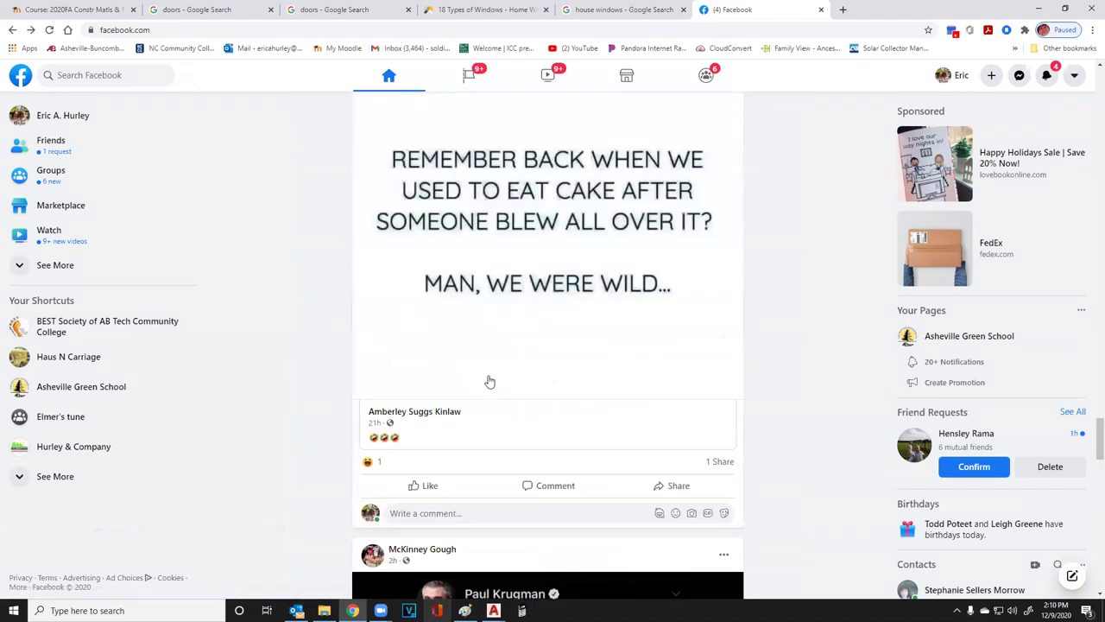
{"action": "scroll", "coordinate": [487, 378], "scroll_direction": "down", "scroll_amount": 20}
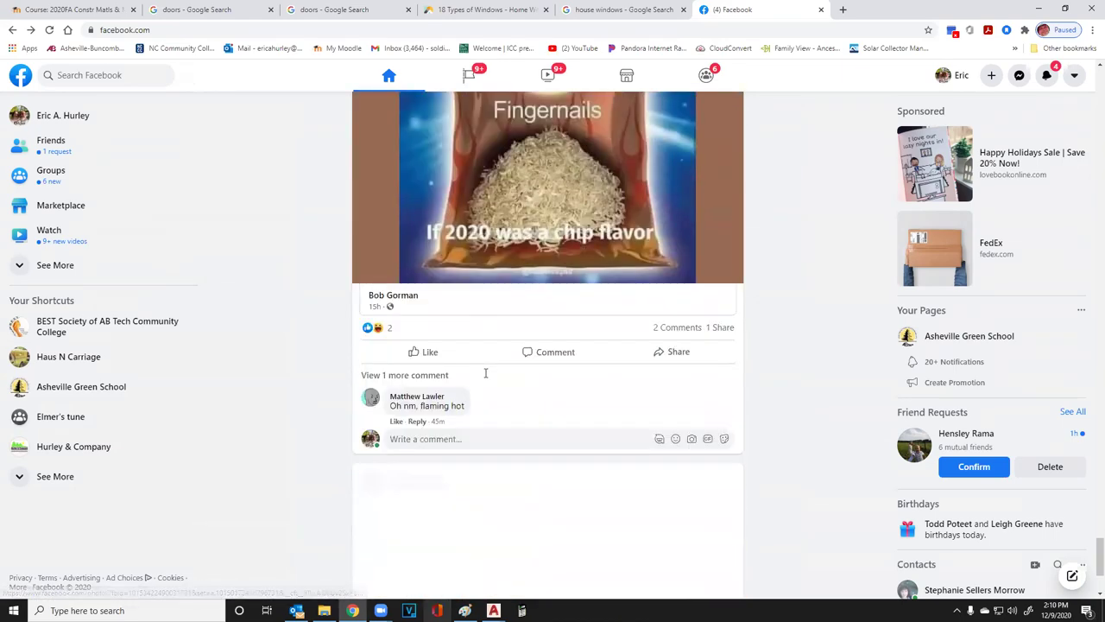
{"action": "scroll", "coordinate": [485, 376], "scroll_direction": "down", "scroll_amount": 20}
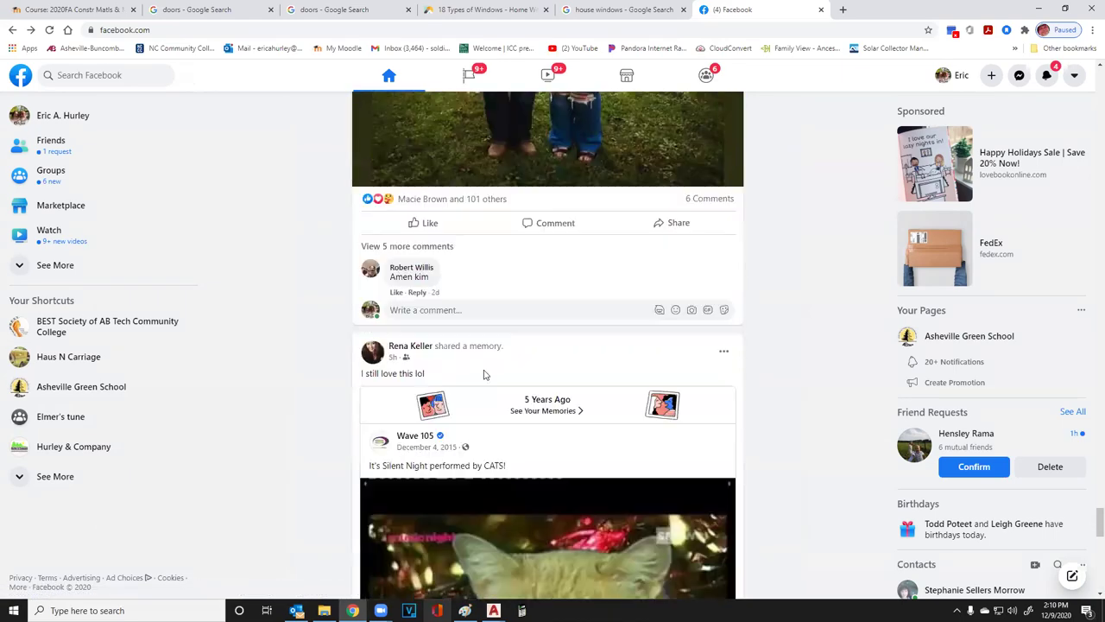
{"action": "scroll", "coordinate": [484, 374], "scroll_direction": "down", "scroll_amount": 20}
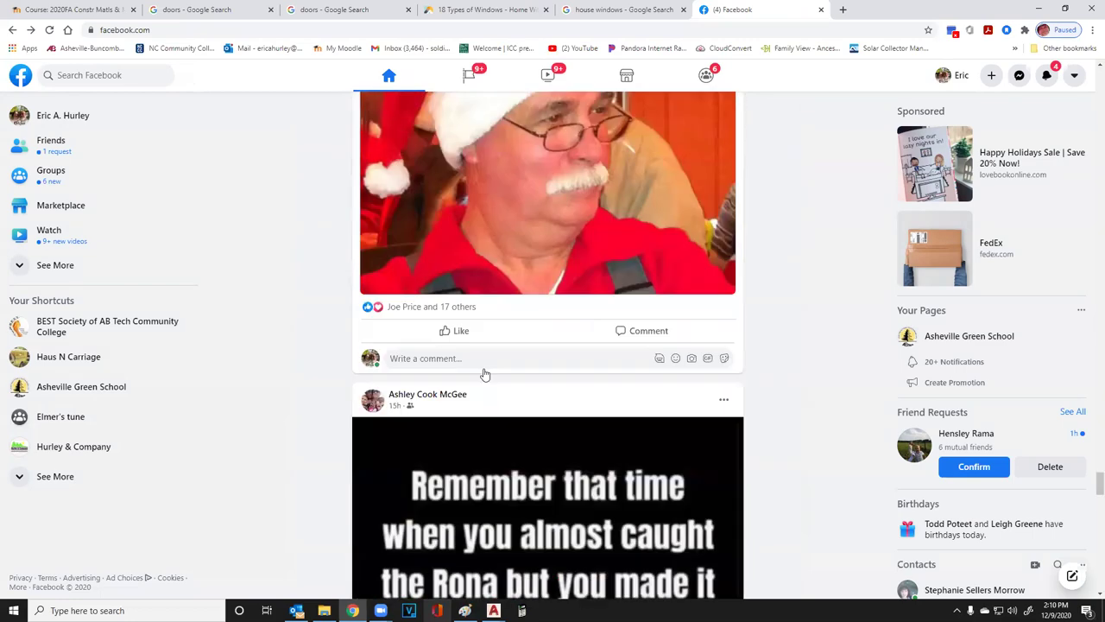
{"action": "scroll", "coordinate": [484, 373], "scroll_direction": "down", "scroll_amount": 15}
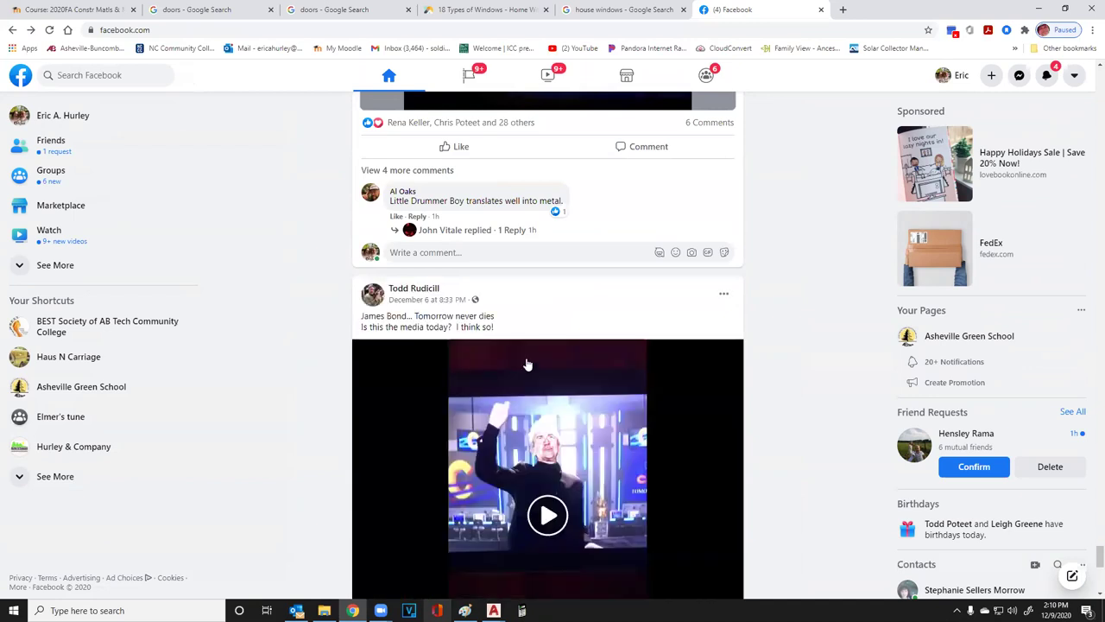
{"action": "scroll", "coordinate": [518, 379], "scroll_direction": "down", "scroll_amount": 6}
{"action": "scroll", "coordinate": [517, 380], "scroll_direction": "down", "scroll_amount": 20}
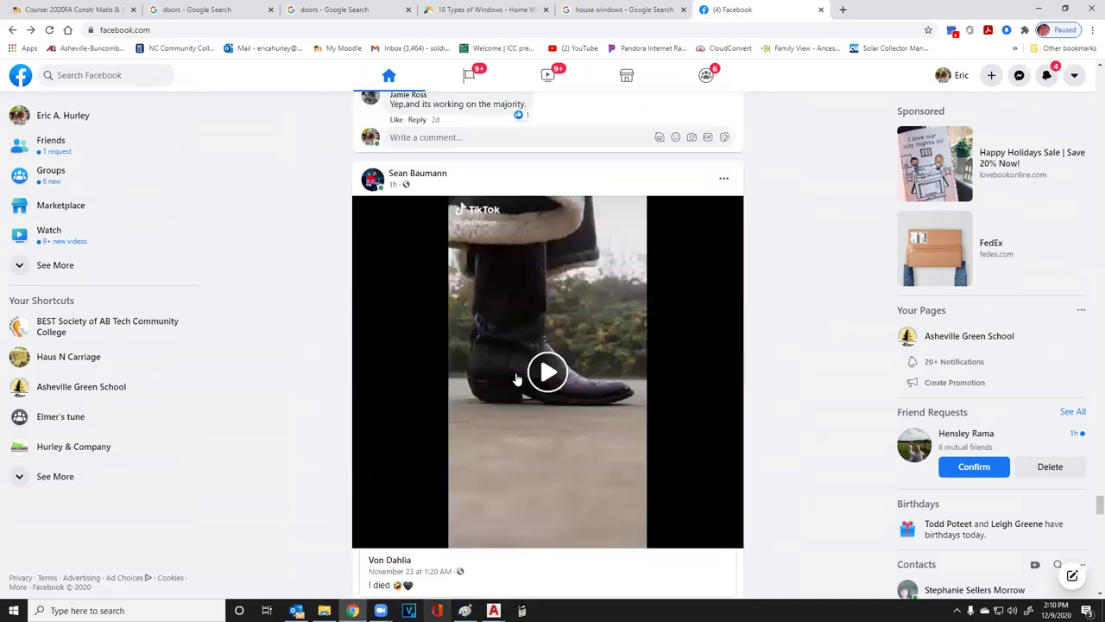
{"action": "scroll", "coordinate": [516, 379], "scroll_direction": "down", "scroll_amount": 3}
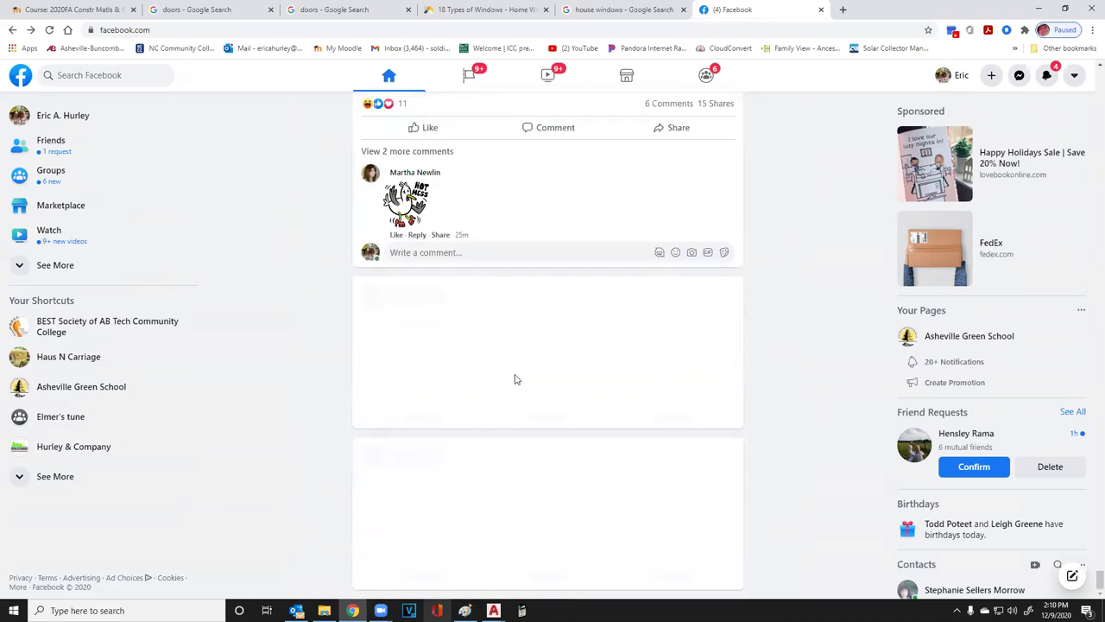
{"action": "scroll", "coordinate": [514, 378], "scroll_direction": "down", "scroll_amount": 5}
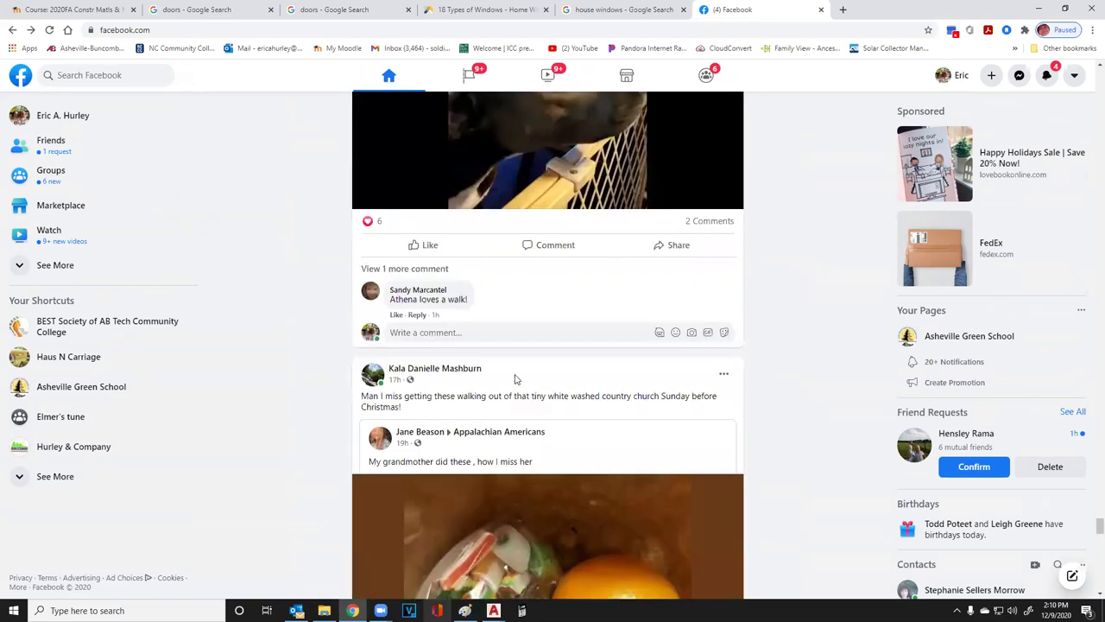
{"action": "scroll", "coordinate": [515, 378], "scroll_direction": "down", "scroll_amount": 20}
{"action": "scroll", "coordinate": [515, 380], "scroll_direction": "up", "scroll_amount": 5}
{"action": "scroll", "coordinate": [514, 379], "scroll_direction": "down", "scroll_amount": 5}
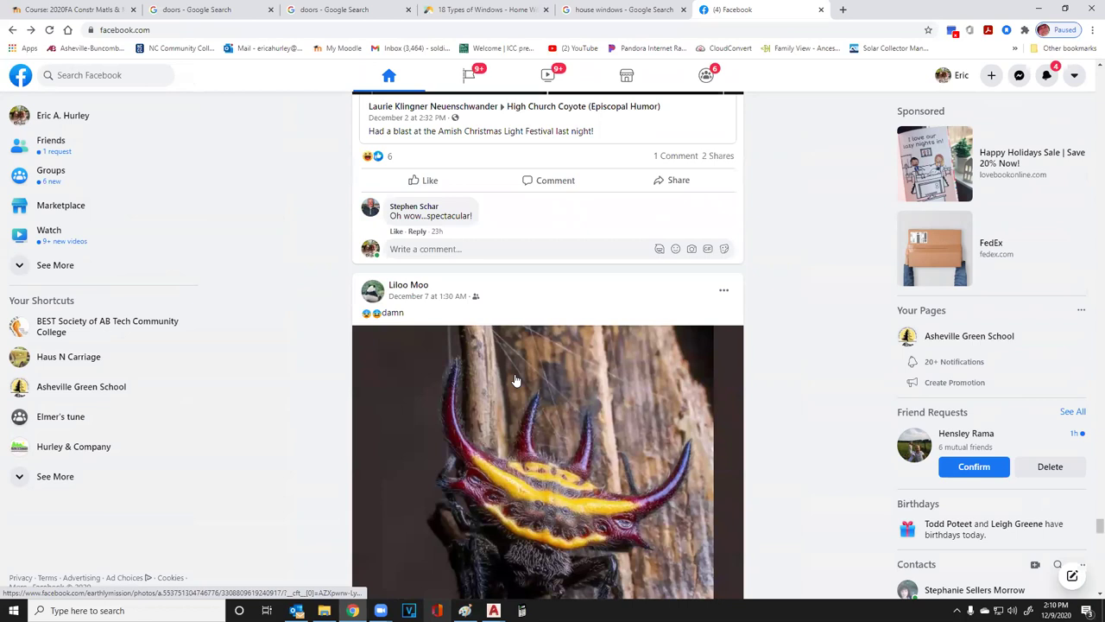
{"action": "scroll", "coordinate": [515, 377], "scroll_direction": "down", "scroll_amount": 5}
{"action": "scroll", "coordinate": [515, 377], "scroll_direction": "up", "scroll_amount": 6}
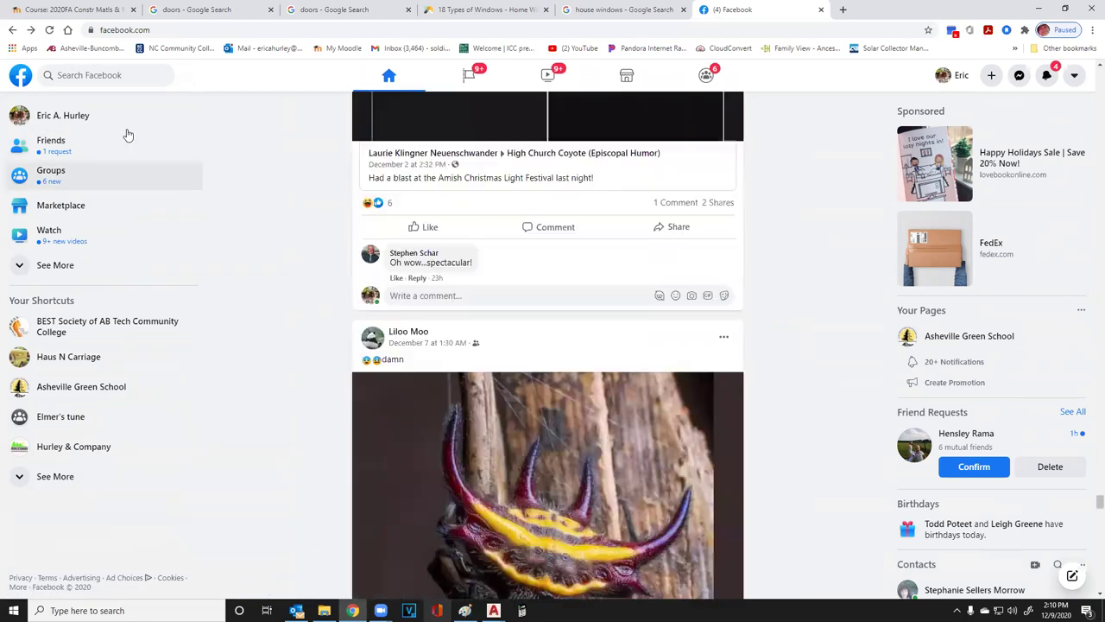
Search Facebook with 'a' and open the window-restorer friend's profile from the suggestions
{"action": "left_click", "coordinate": [108, 76]}
{"action": "type", "text": "a"}
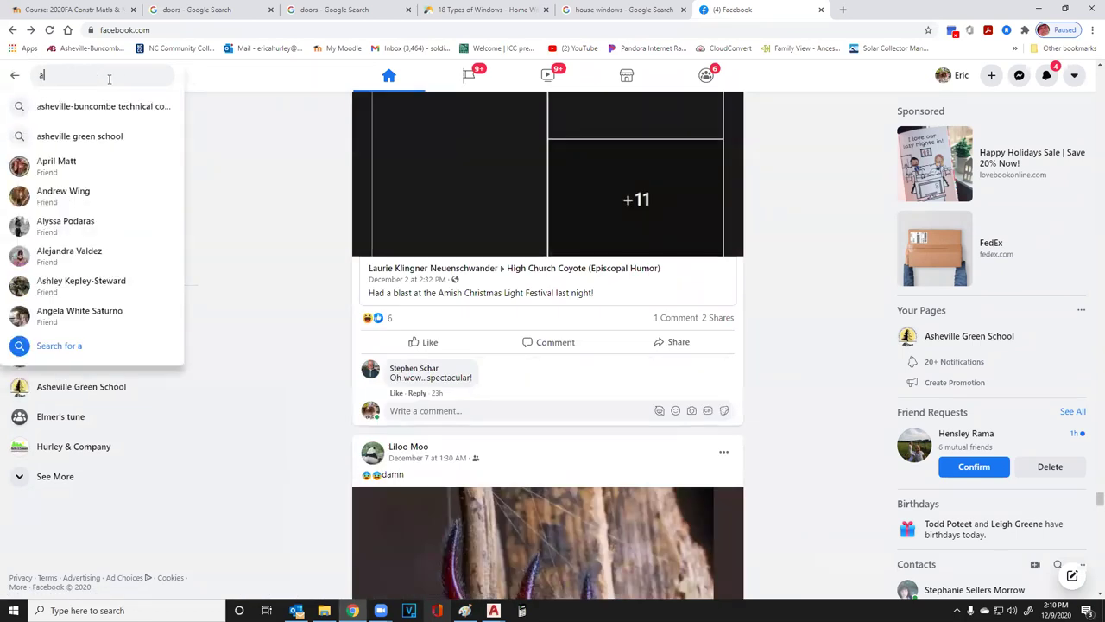
{"action": "left_click", "coordinate": [69, 196]}
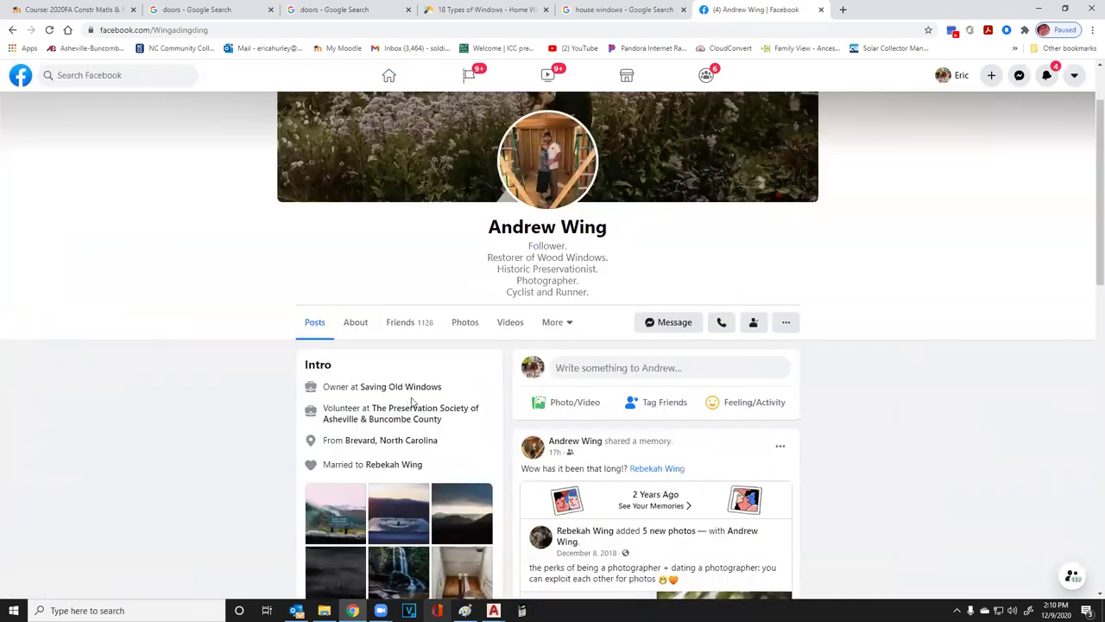
Find the Saving Old Windows post and open its Slater Hall Community Center photo full-size
{"action": "scroll", "coordinate": [413, 402], "scroll_direction": "down", "scroll_amount": 15}
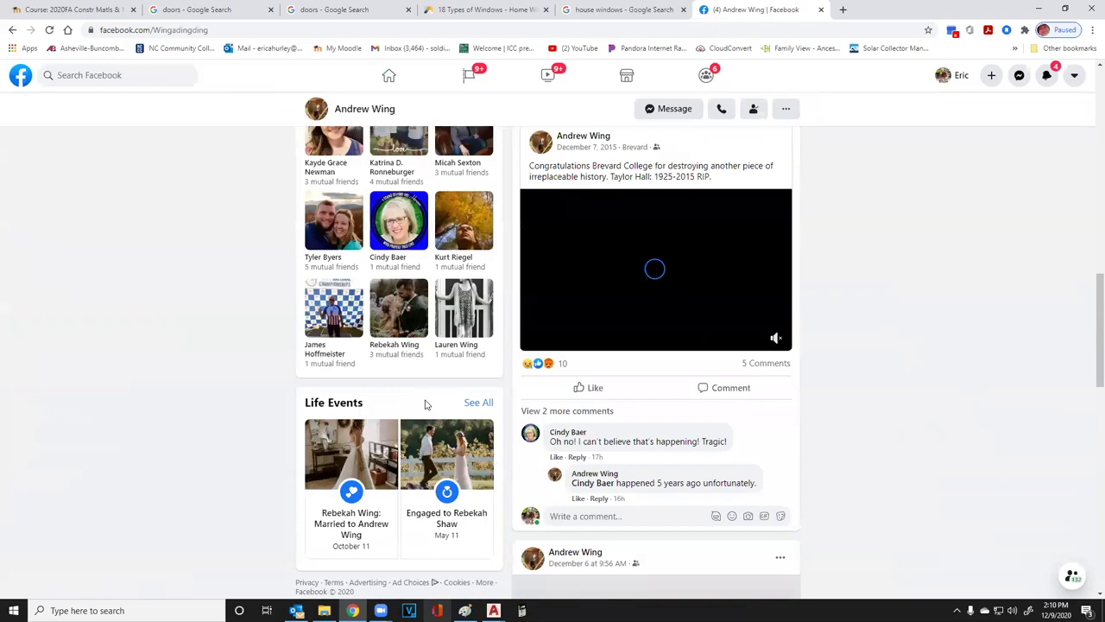
{"action": "scroll", "coordinate": [425, 403], "scroll_direction": "down", "scroll_amount": 10}
{"action": "scroll", "coordinate": [572, 401], "scroll_direction": "down", "scroll_amount": 12}
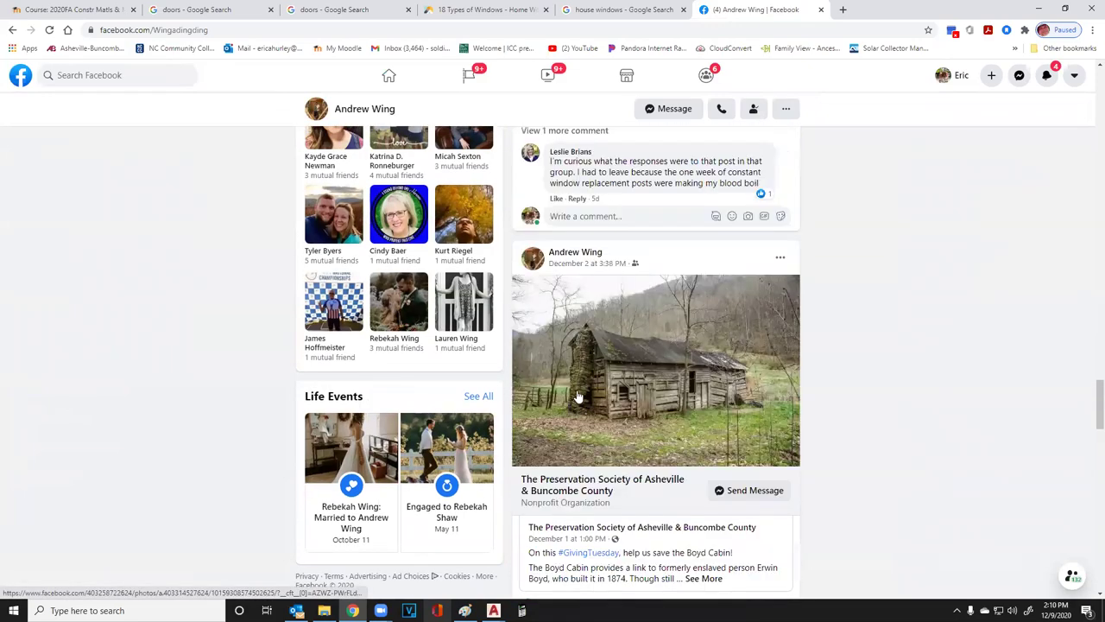
{"action": "scroll", "coordinate": [579, 396], "scroll_direction": "up", "scroll_amount": 10}
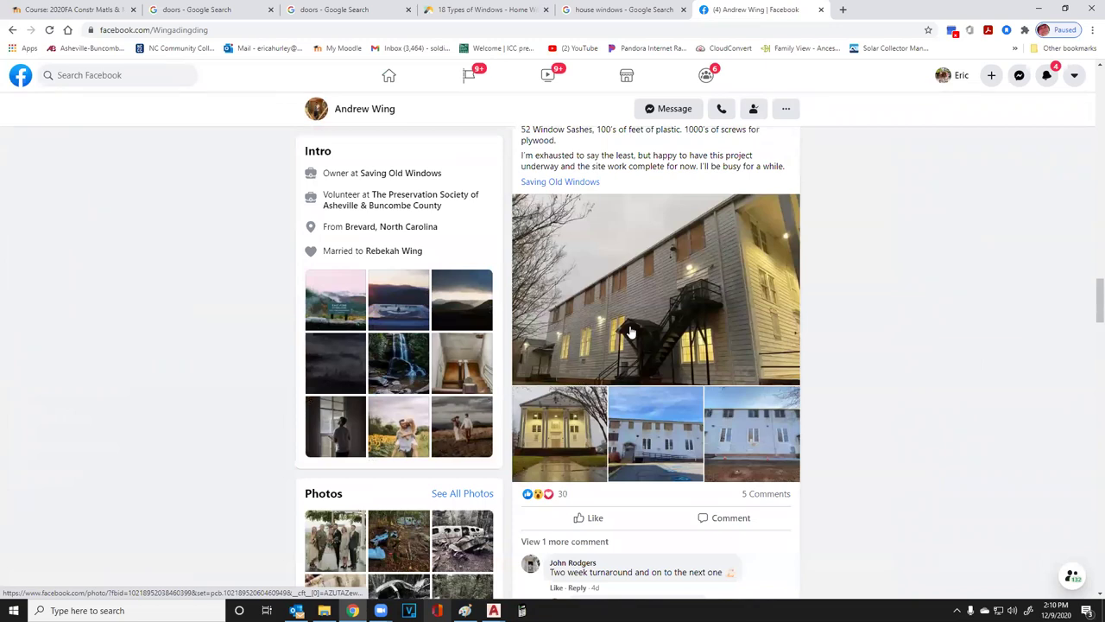
{"action": "left_click", "coordinate": [584, 350]}
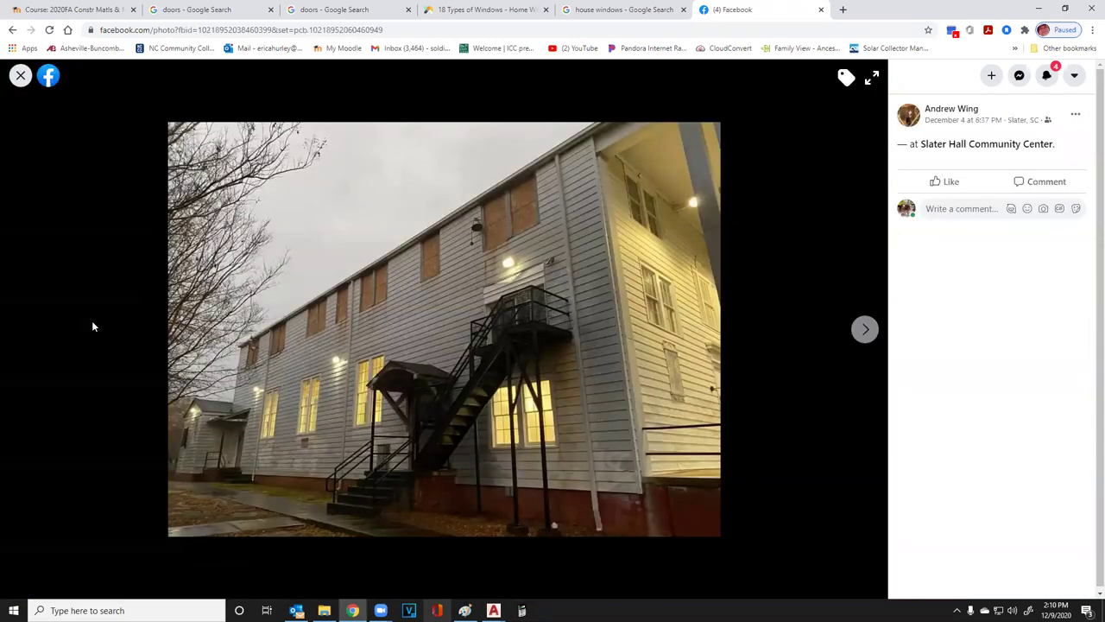
View the hall's front-view photo, return to the side view, and close the photo viewer
{"action": "key", "text": "Right"}
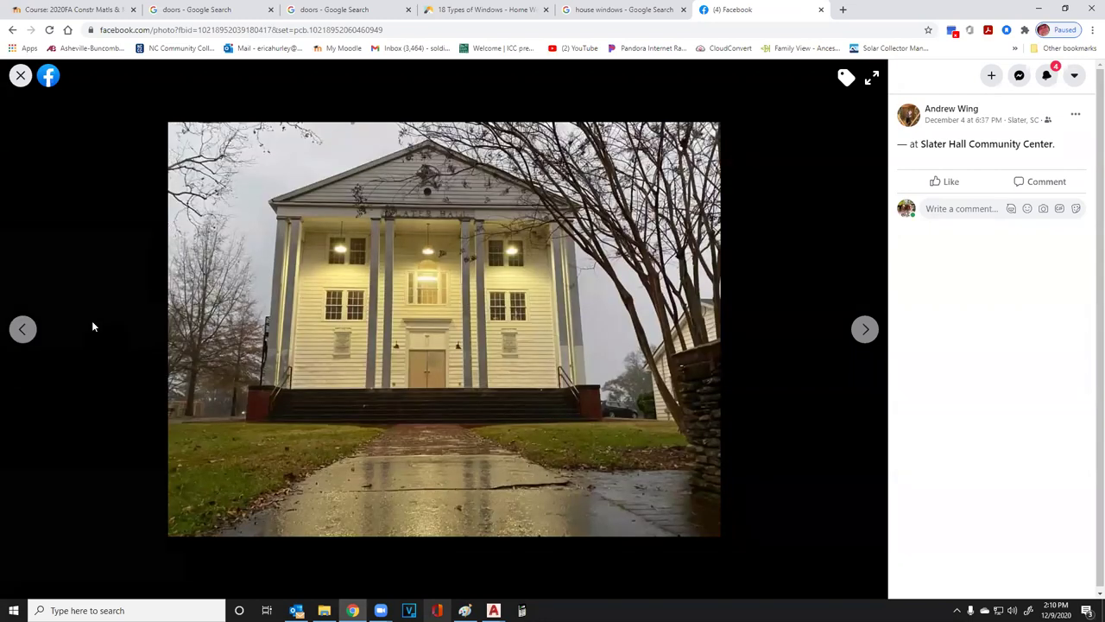
{"action": "key", "text": "Left"}
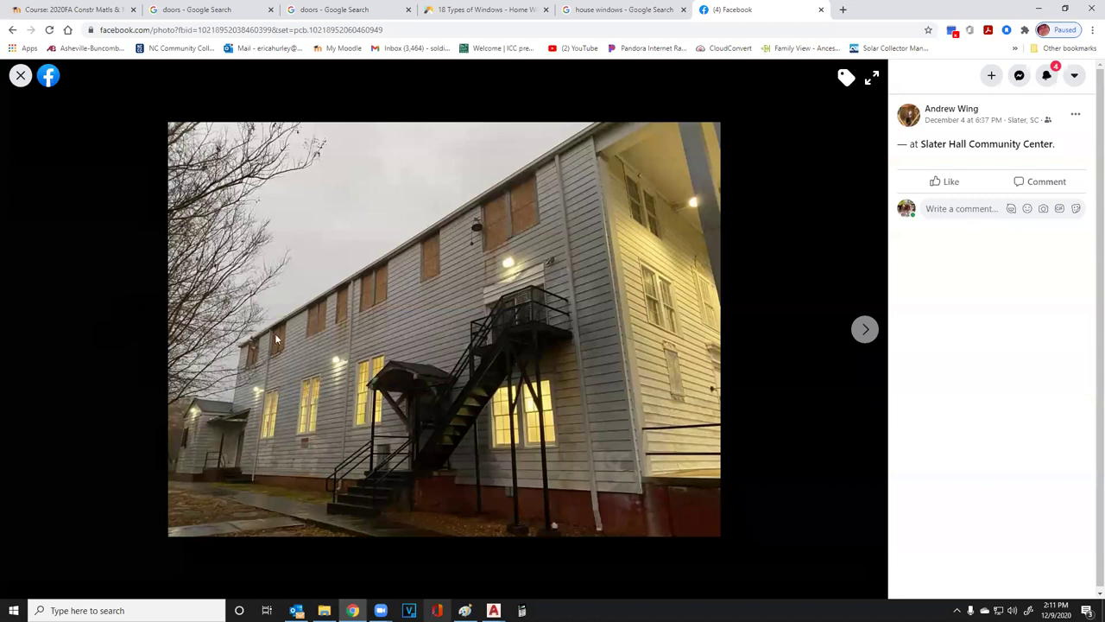
{"action": "left_click", "coordinate": [21, 76]}
Open the '2 years ago' memory photo from the profile feed, then close it
{"action": "scroll", "coordinate": [338, 373], "scroll_direction": "down", "scroll_amount": 6}
{"action": "scroll", "coordinate": [575, 394], "scroll_direction": "down", "scroll_amount": 20}
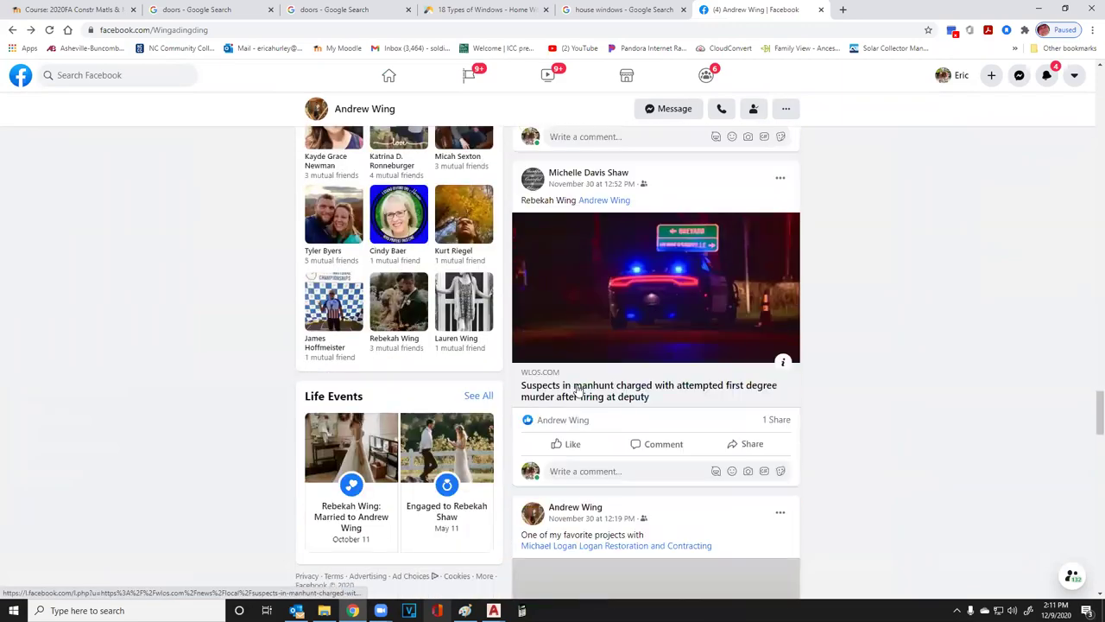
{"action": "scroll", "coordinate": [578, 392], "scroll_direction": "down", "scroll_amount": 5}
{"action": "scroll", "coordinate": [572, 381], "scroll_direction": "up", "scroll_amount": 8}
{"action": "left_click", "coordinate": [575, 380]}
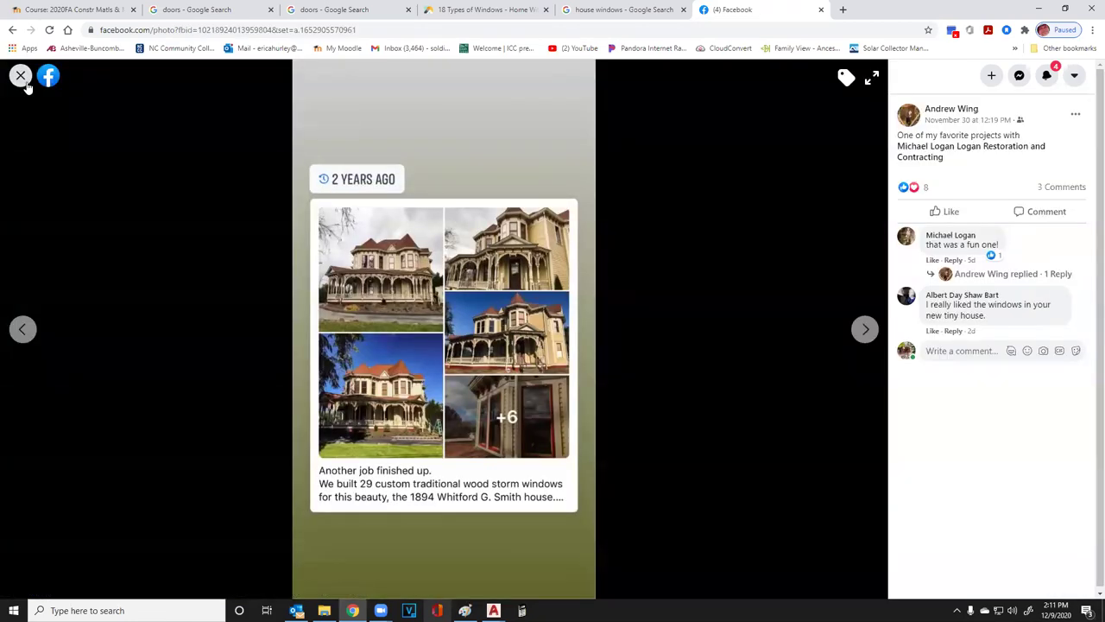
{"action": "left_click", "coordinate": [21, 75]}
Scroll to the tiny house post and open the green tiny house photo full-size
{"action": "scroll", "coordinate": [565, 354], "scroll_direction": "down", "scroll_amount": 5}
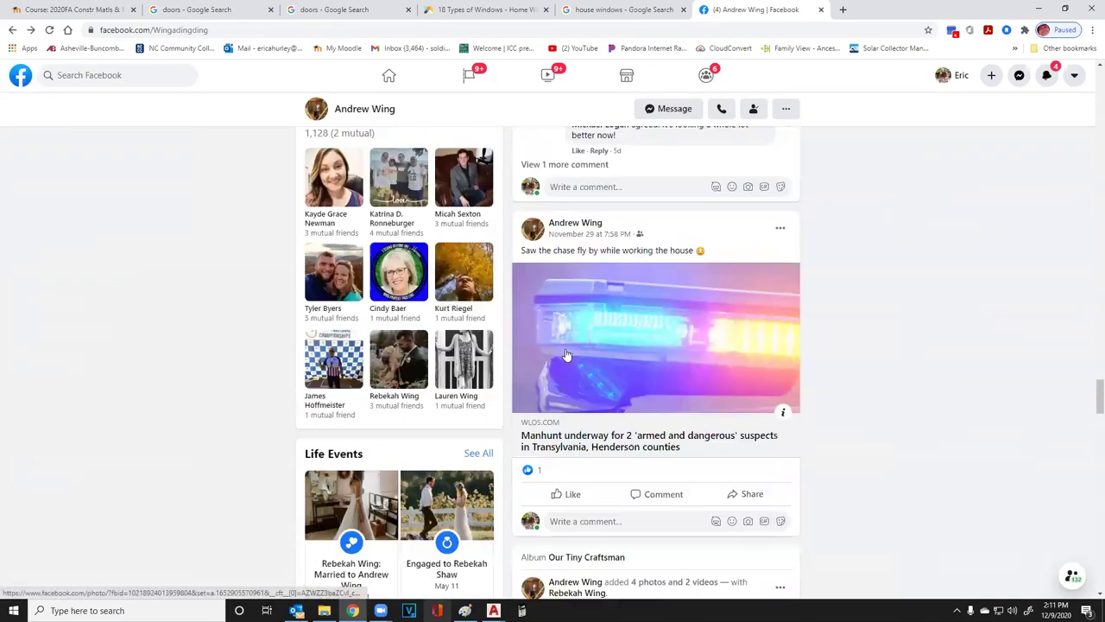
{"action": "scroll", "coordinate": [566, 354], "scroll_direction": "down", "scroll_amount": 12}
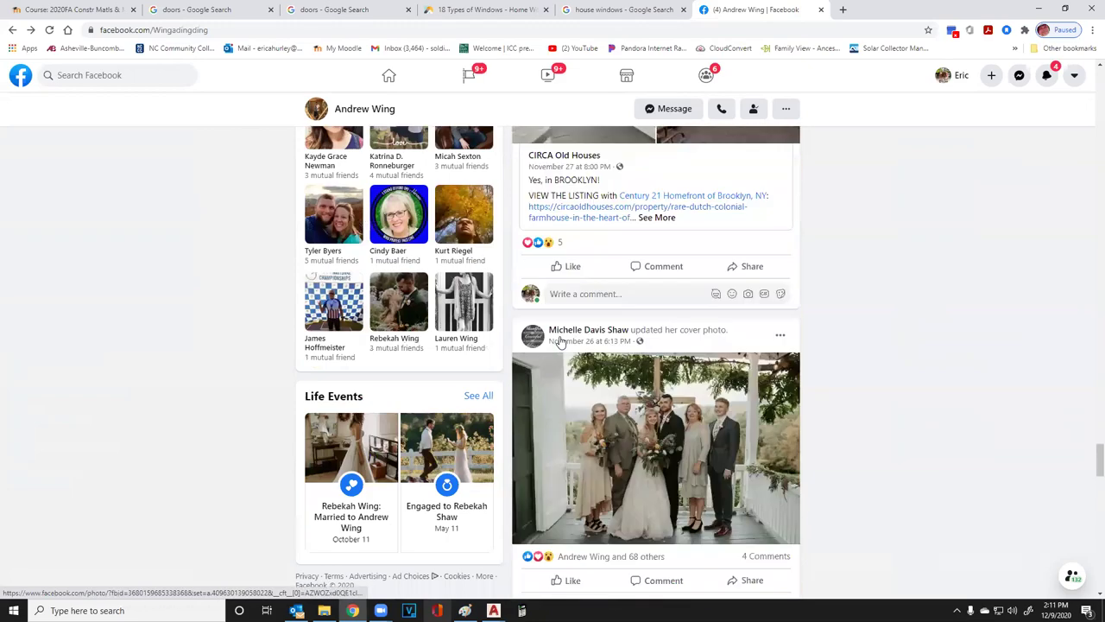
{"action": "scroll", "coordinate": [559, 341], "scroll_direction": "up", "scroll_amount": 3}
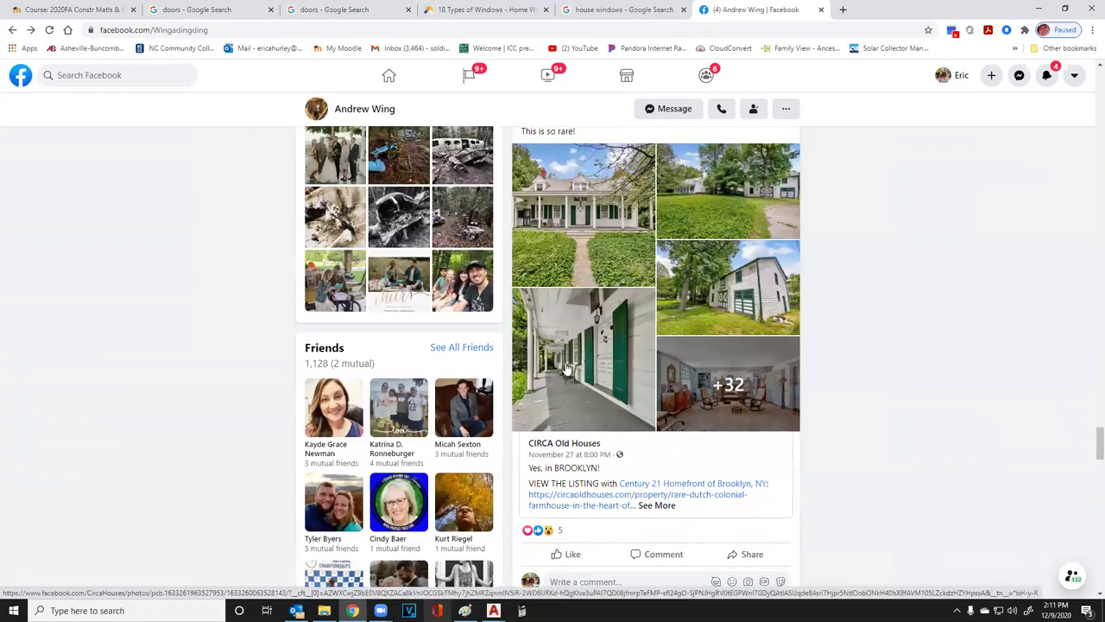
{"action": "scroll", "coordinate": [565, 367], "scroll_direction": "down", "scroll_amount": 20}
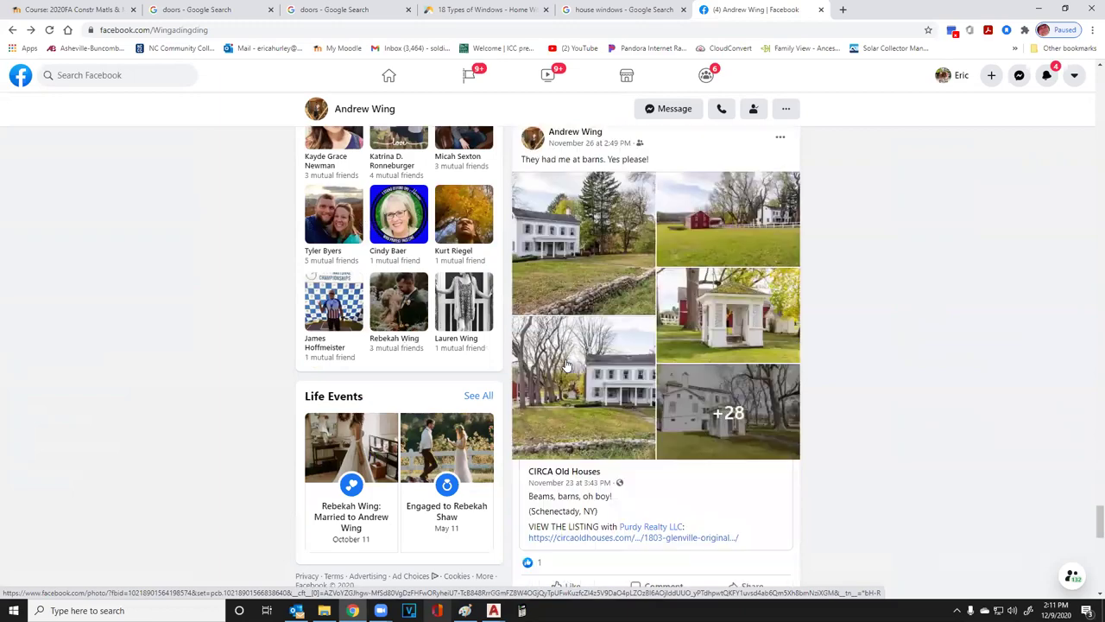
{"action": "scroll", "coordinate": [566, 360], "scroll_direction": "down", "scroll_amount": 12}
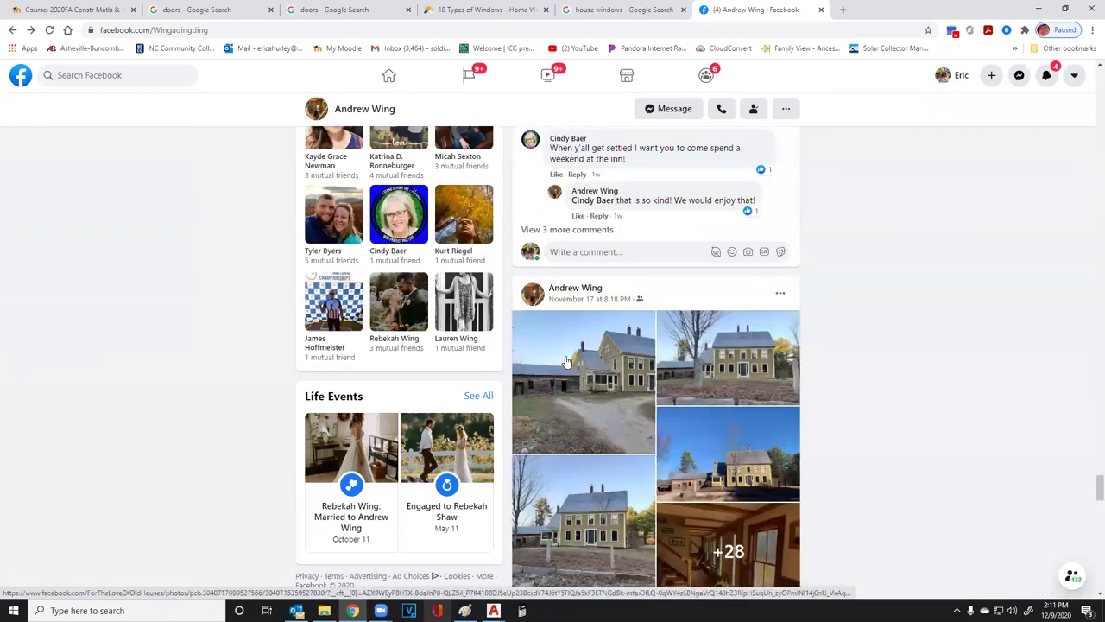
{"action": "scroll", "coordinate": [566, 361], "scroll_direction": "up", "scroll_amount": 3}
{"action": "scroll", "coordinate": [565, 361], "scroll_direction": "up", "scroll_amount": 3}
{"action": "left_click", "coordinate": [545, 380]}
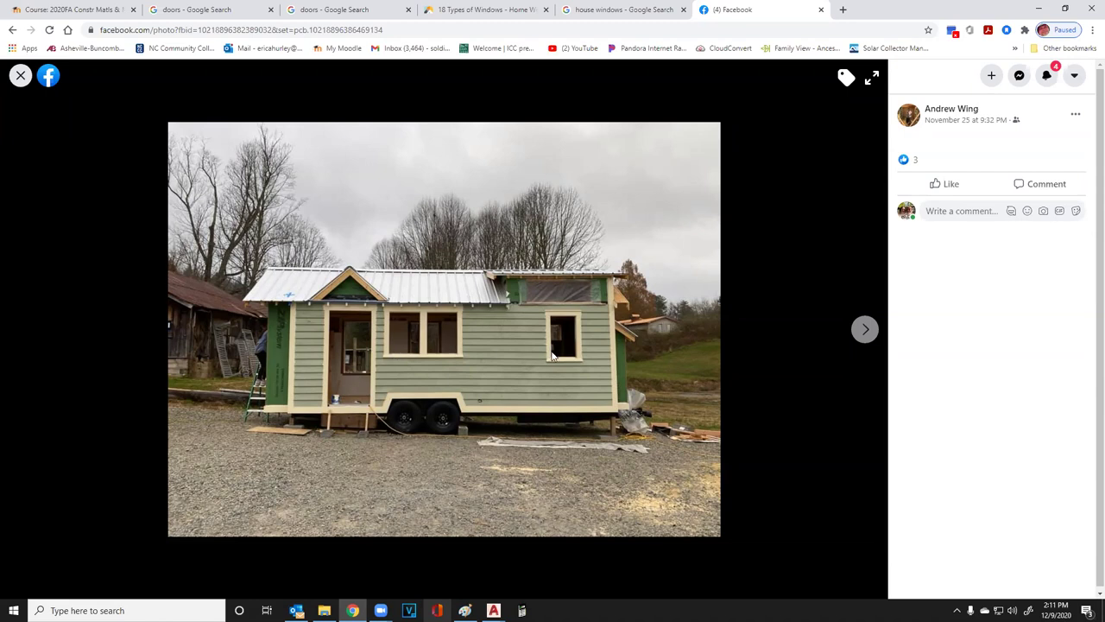
Close the tiny house photo, then view and close the tiny house interior window photo
{"action": "left_click", "coordinate": [21, 75]}
{"action": "scroll", "coordinate": [596, 428], "scroll_direction": "down", "scroll_amount": 3}
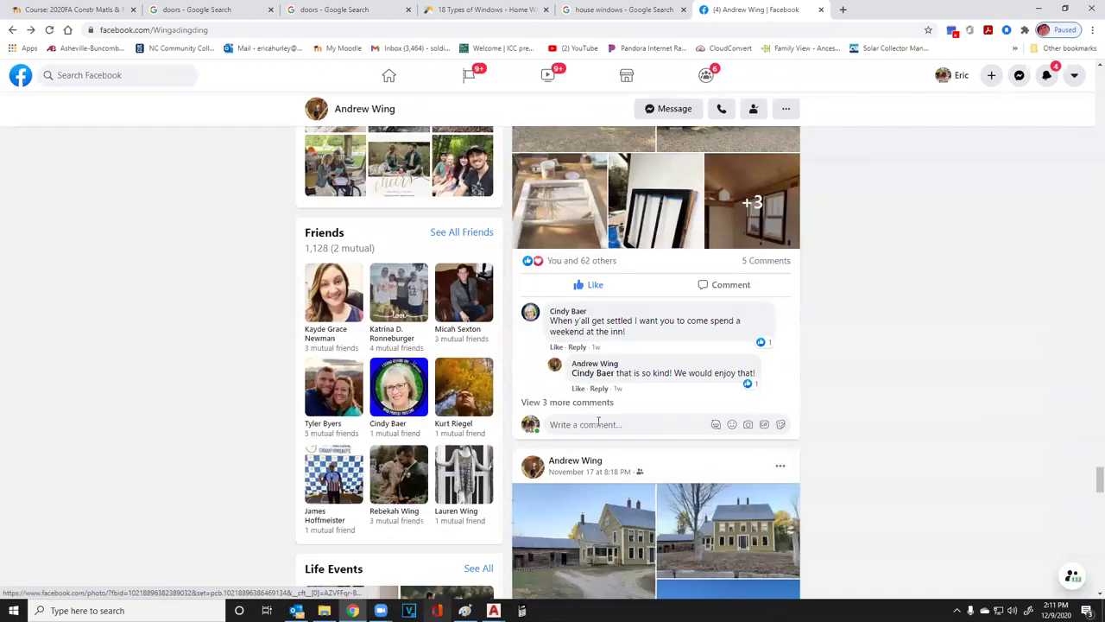
{"action": "scroll", "coordinate": [598, 423], "scroll_direction": "down", "scroll_amount": 3}
{"action": "scroll", "coordinate": [597, 423], "scroll_direction": "up", "scroll_amount": 4}
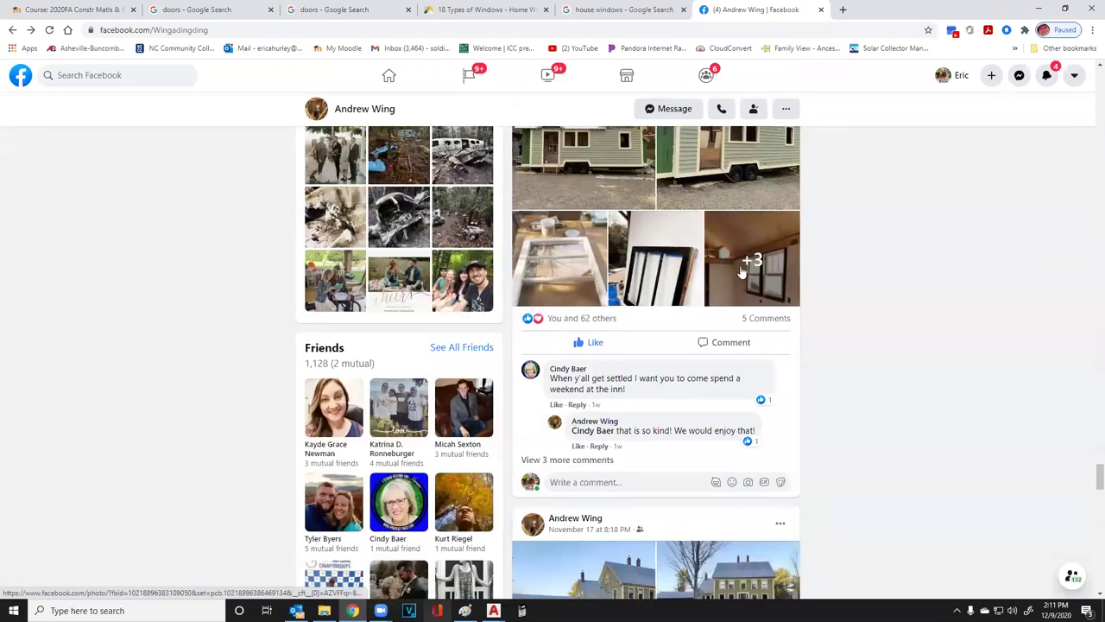
{"action": "left_click", "coordinate": [734, 277]}
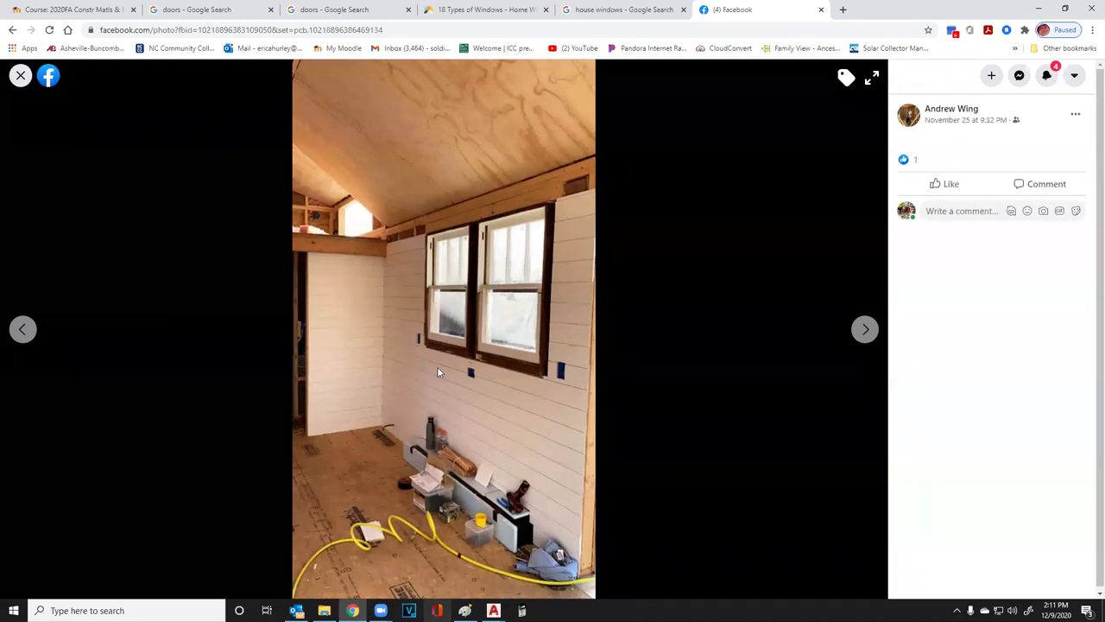
{"action": "left_click", "coordinate": [21, 76]}
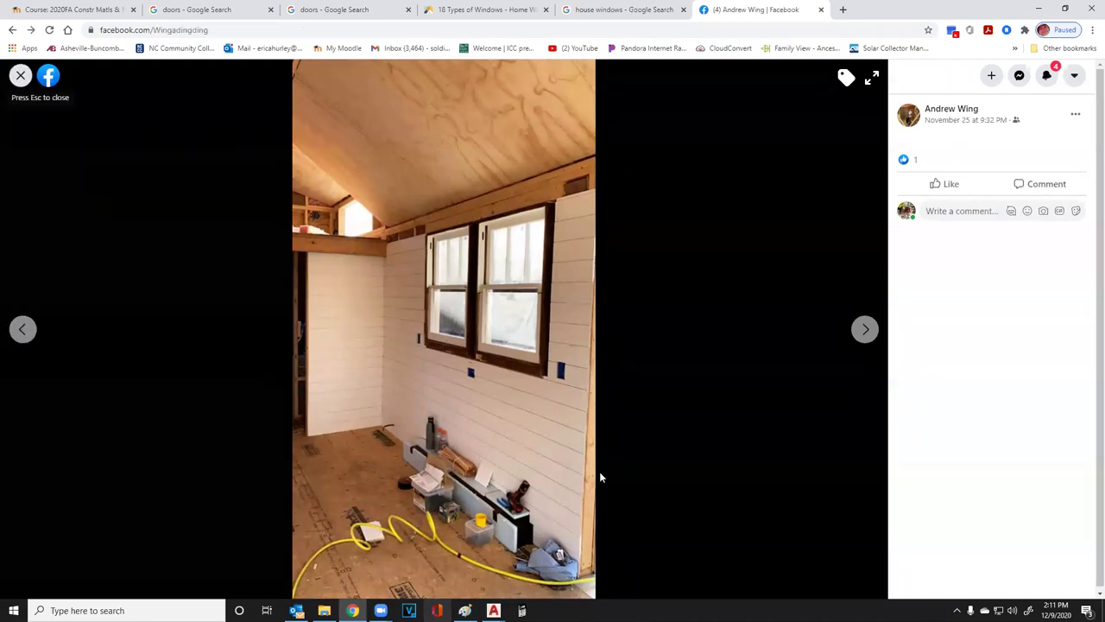
Browse down the profile feed and scroll back up to the cover photo and intro
{"action": "scroll", "coordinate": [605, 458], "scroll_direction": "down", "scroll_amount": 3}
{"action": "scroll", "coordinate": [611, 462], "scroll_direction": "down", "scroll_amount": 20}
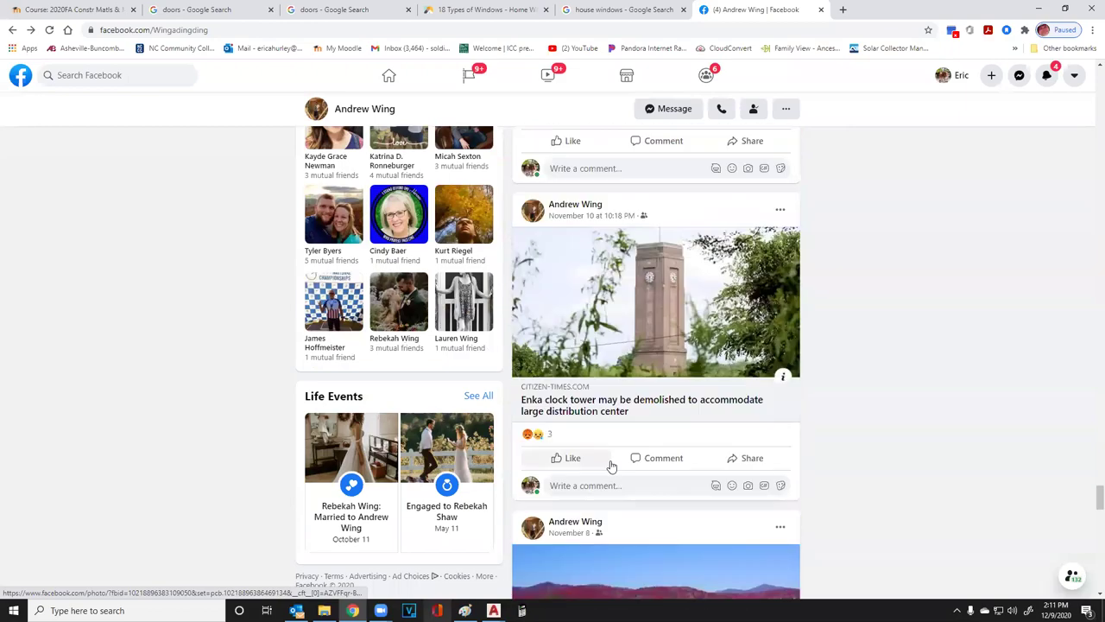
{"action": "scroll", "coordinate": [611, 459], "scroll_direction": "down", "scroll_amount": 20}
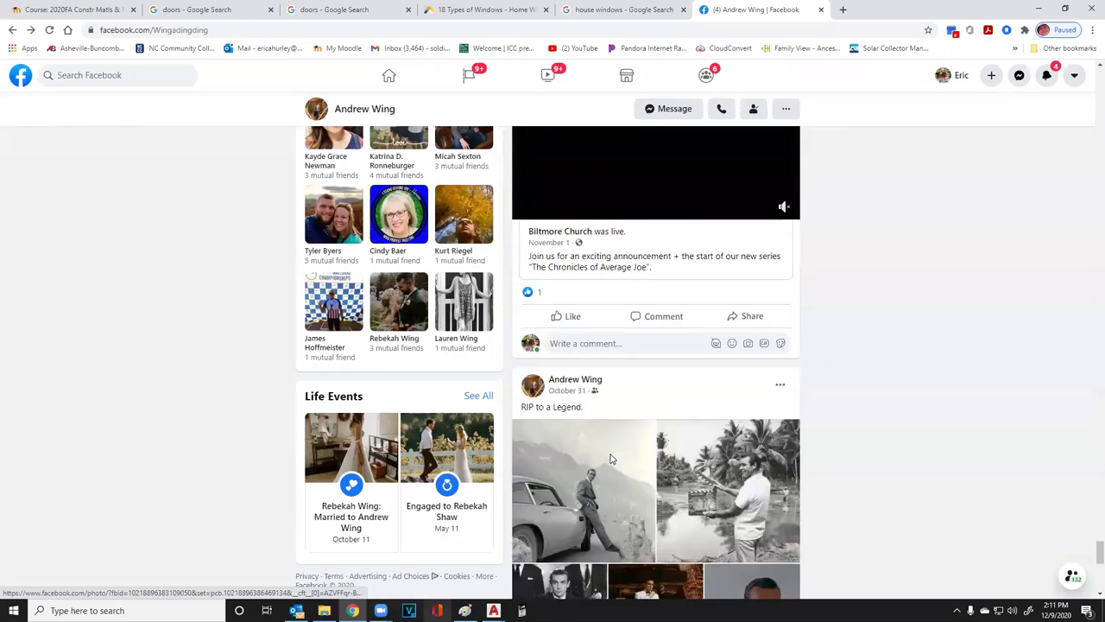
{"action": "scroll", "coordinate": [611, 455], "scroll_direction": "down", "scroll_amount": 20}
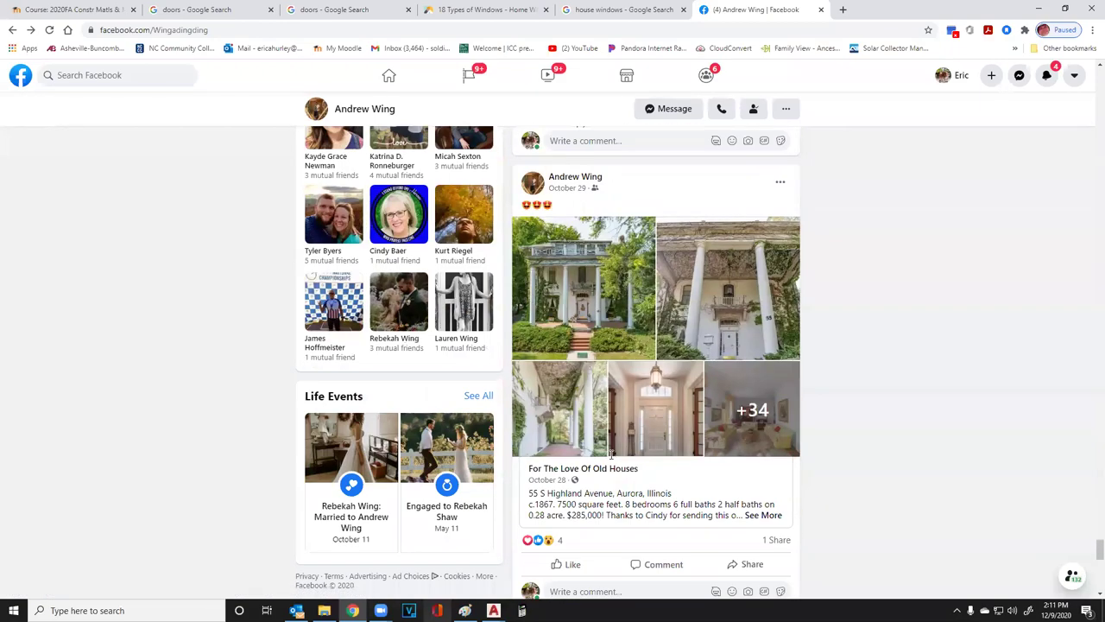
{"action": "scroll", "coordinate": [607, 452], "scroll_direction": "down", "scroll_amount": 12}
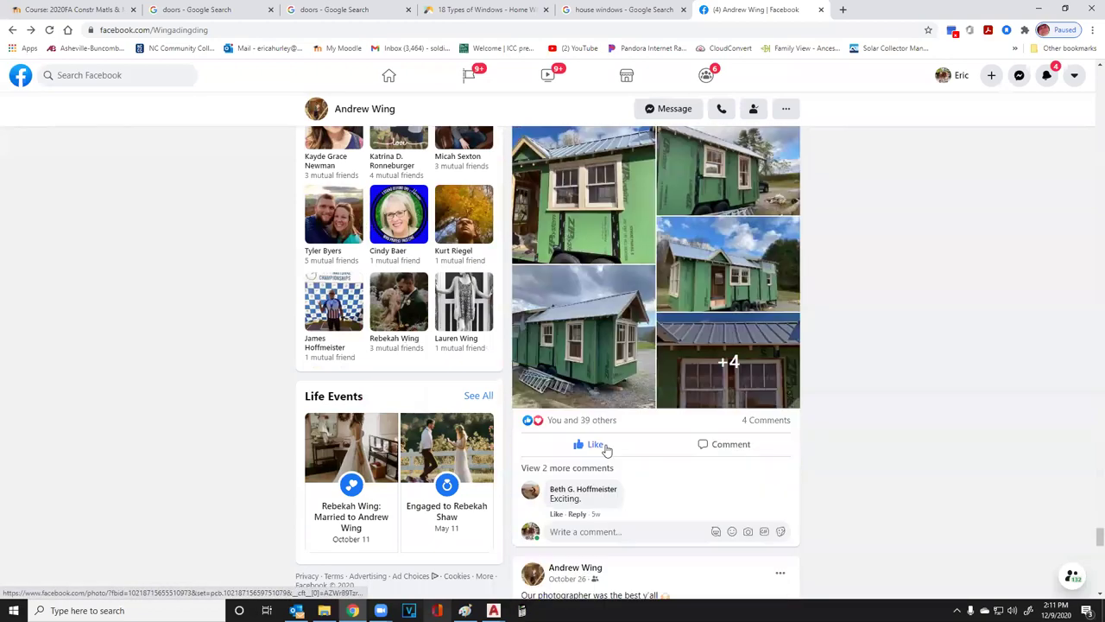
{"action": "scroll", "coordinate": [607, 452], "scroll_direction": "up", "scroll_amount": 8}
{"action": "scroll", "coordinate": [607, 451], "scroll_direction": "down", "scroll_amount": 15}
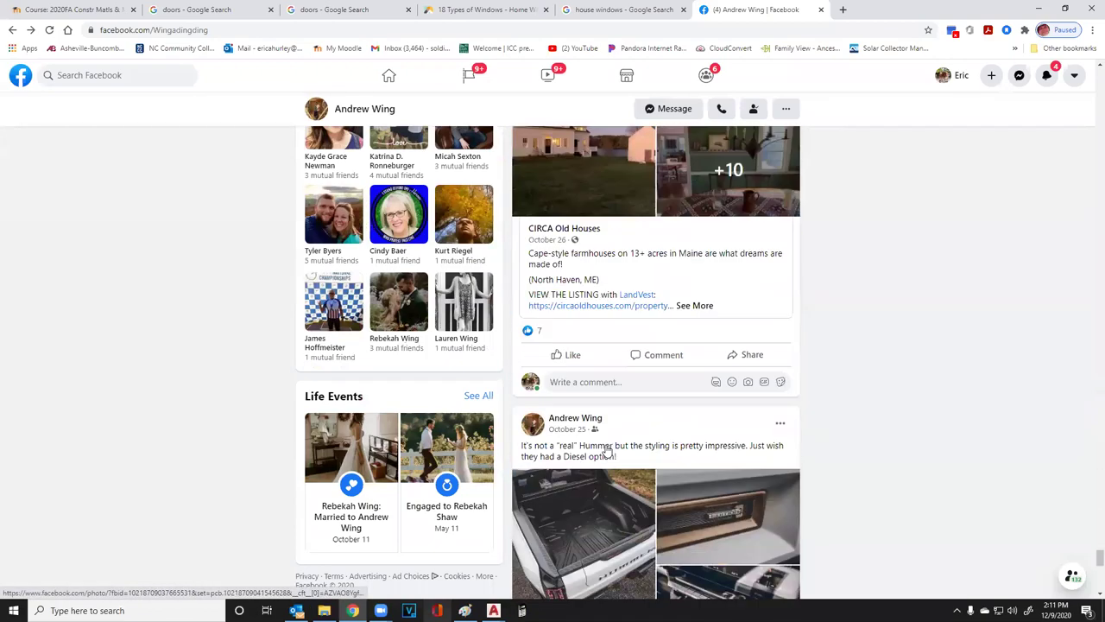
{"action": "scroll", "coordinate": [607, 451], "scroll_direction": "down", "scroll_amount": 15}
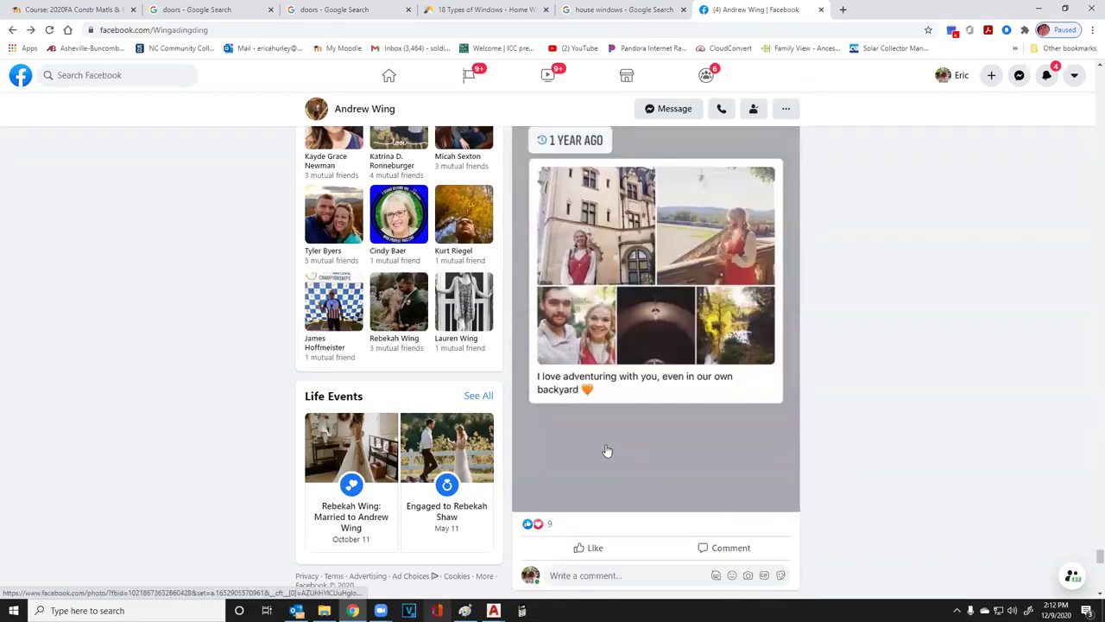
{"action": "scroll", "coordinate": [607, 450], "scroll_direction": "down", "scroll_amount": 5}
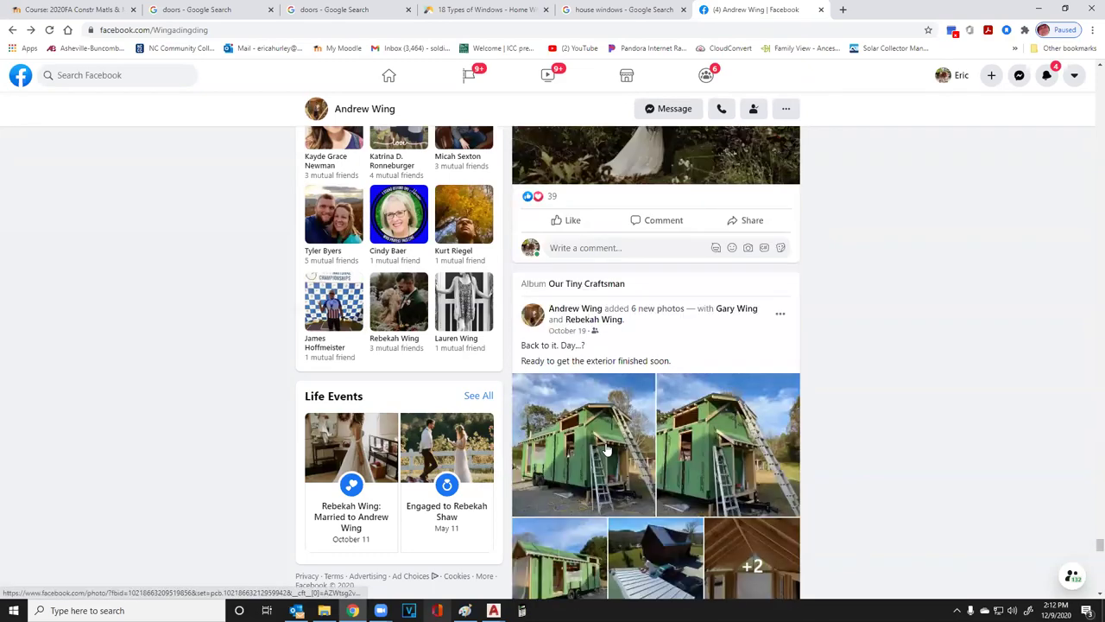
{"action": "scroll", "coordinate": [607, 451], "scroll_direction": "up", "scroll_amount": 4}
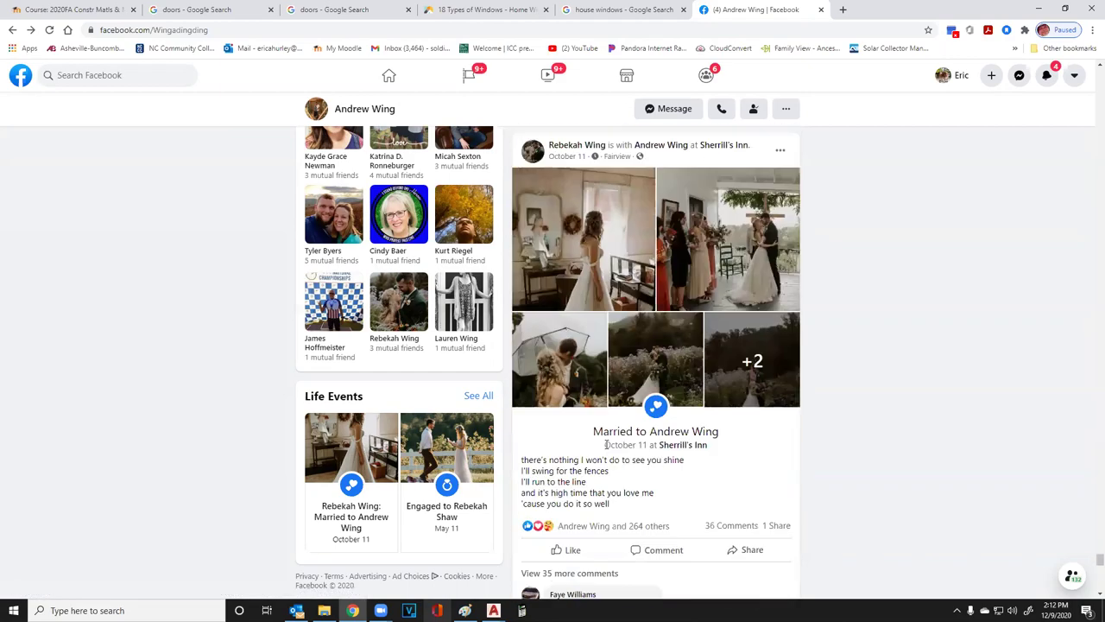
{"action": "scroll", "coordinate": [607, 449], "scroll_direction": "down", "scroll_amount": 5}
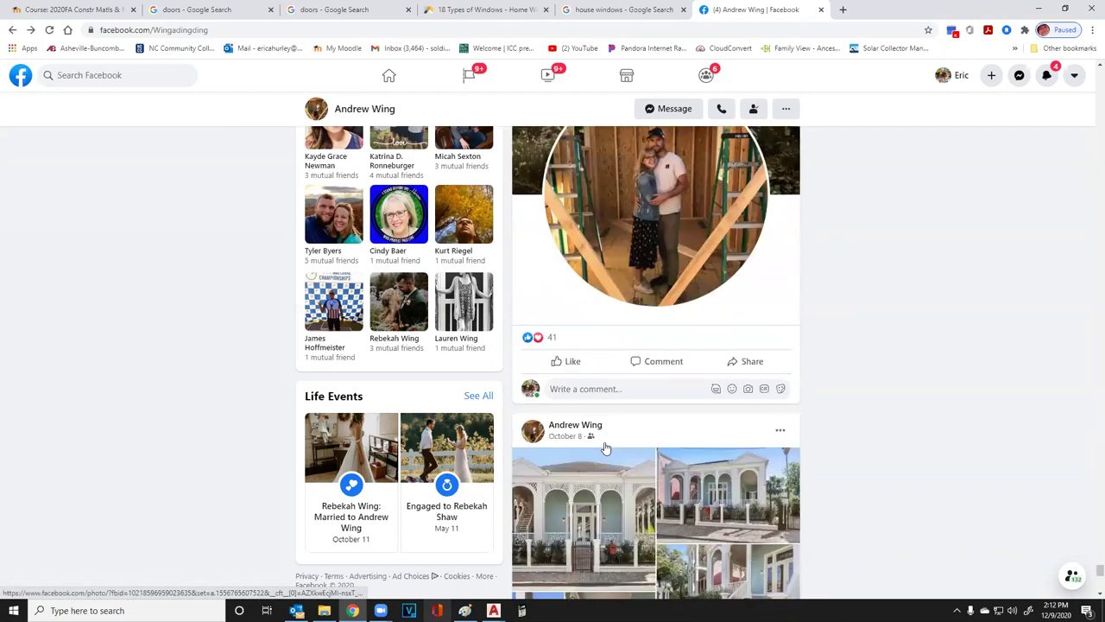
{"action": "scroll", "coordinate": [607, 447], "scroll_direction": "down", "scroll_amount": 4}
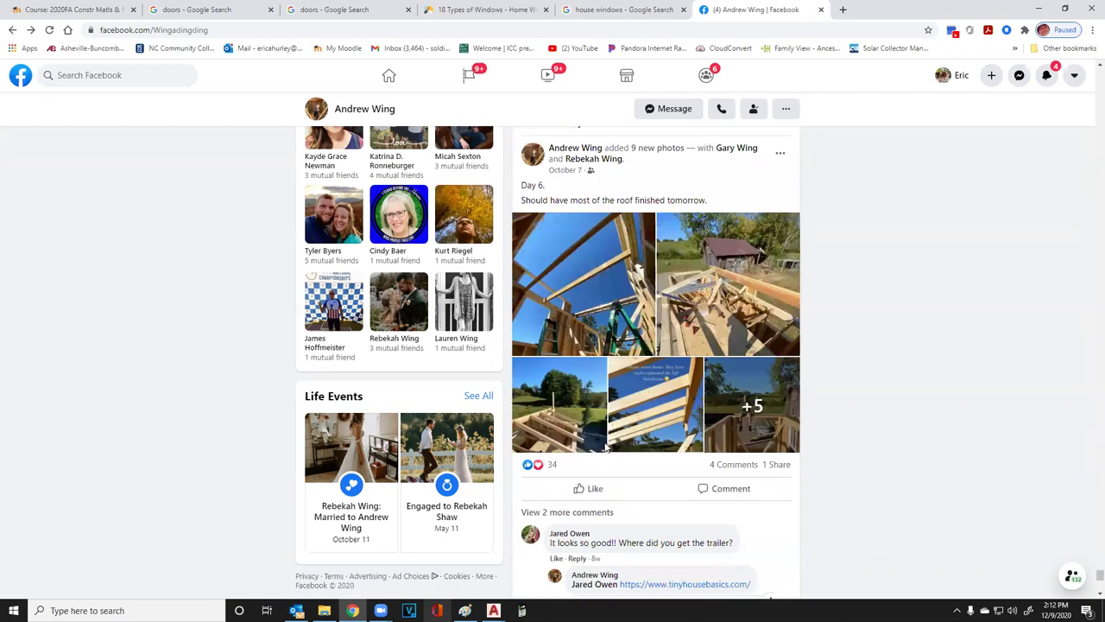
{"action": "scroll", "coordinate": [607, 447], "scroll_direction": "down", "scroll_amount": 8}
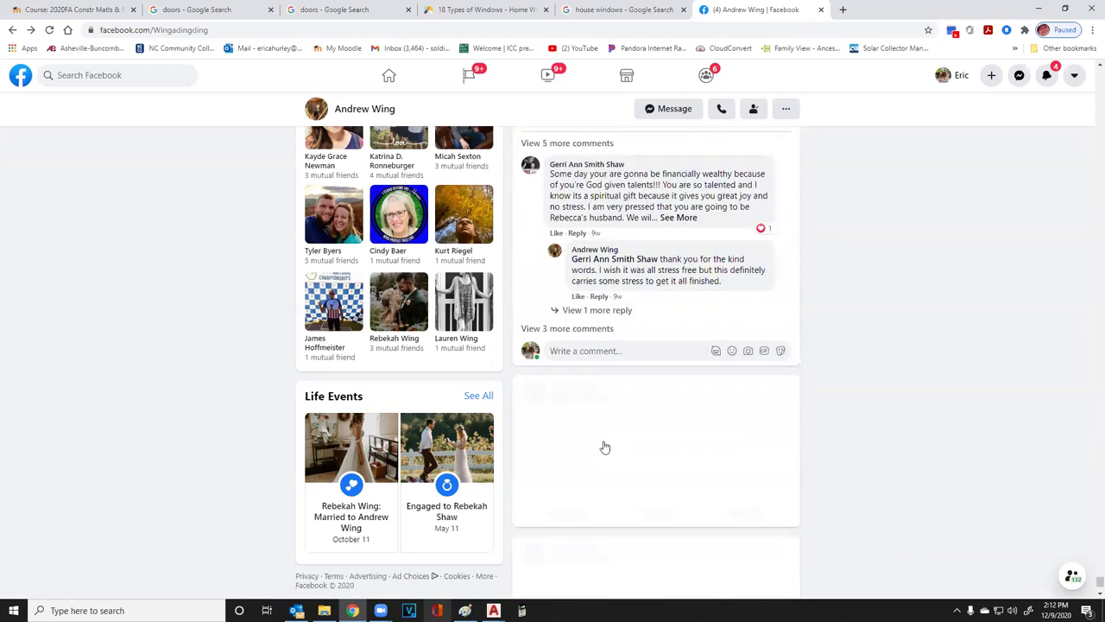
{"action": "scroll", "coordinate": [605, 447], "scroll_direction": "down", "scroll_amount": 5}
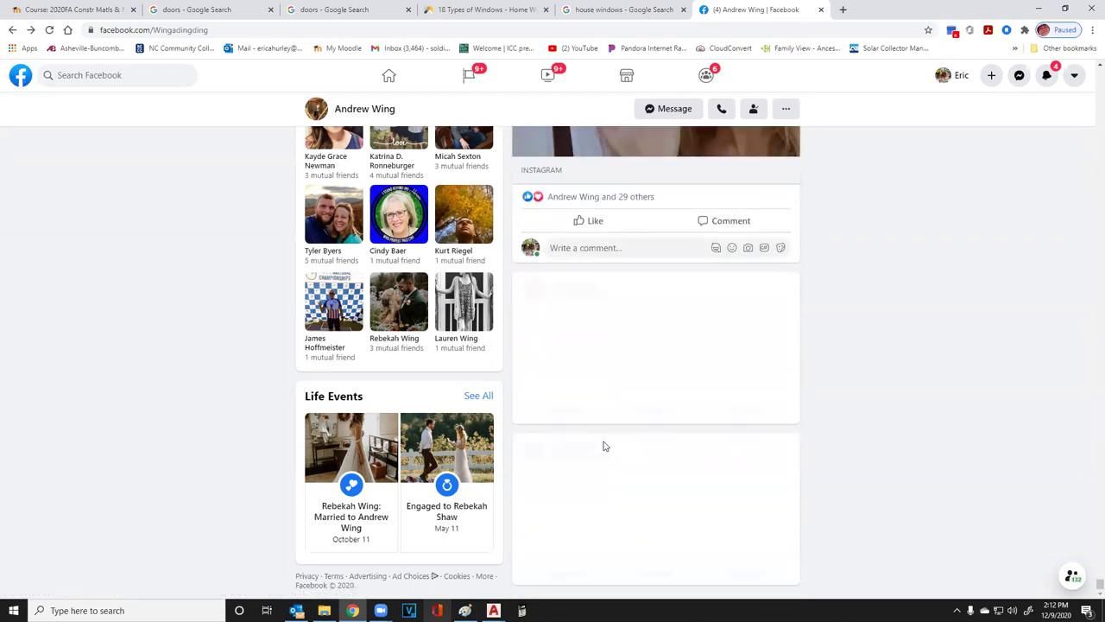
{"action": "scroll", "coordinate": [605, 447], "scroll_direction": "down", "scroll_amount": 7}
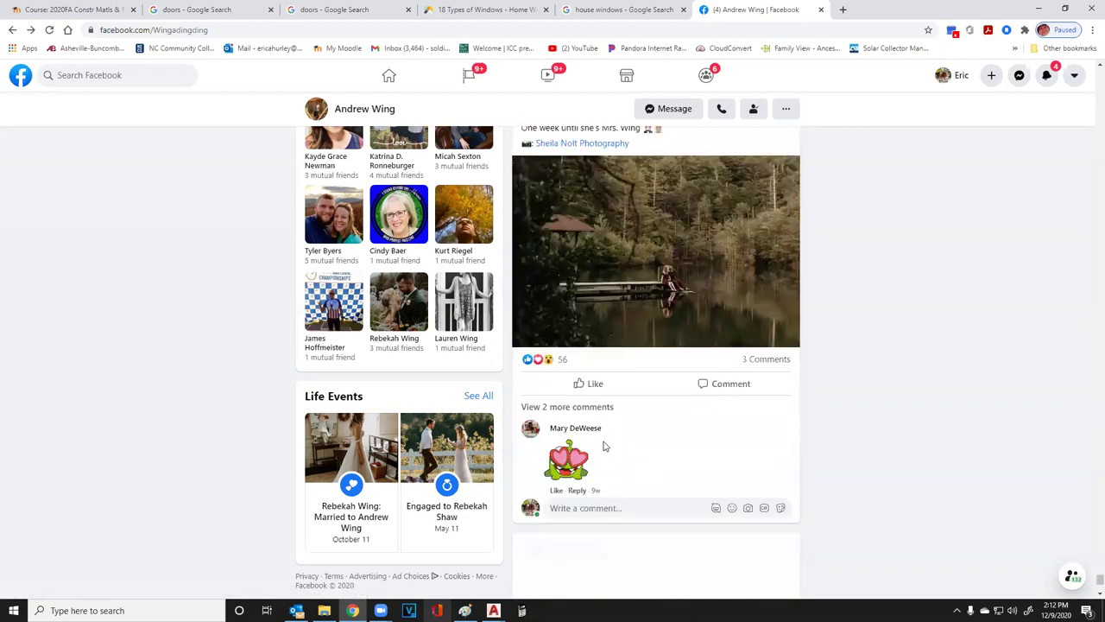
{"action": "scroll", "coordinate": [369, 343], "scroll_direction": "up", "scroll_amount": 10}
{"action": "scroll", "coordinate": [370, 343], "scroll_direction": "up", "scroll_amount": 5}
{"action": "scroll", "coordinate": [375, 339], "scroll_direction": "up", "scroll_amount": 5}
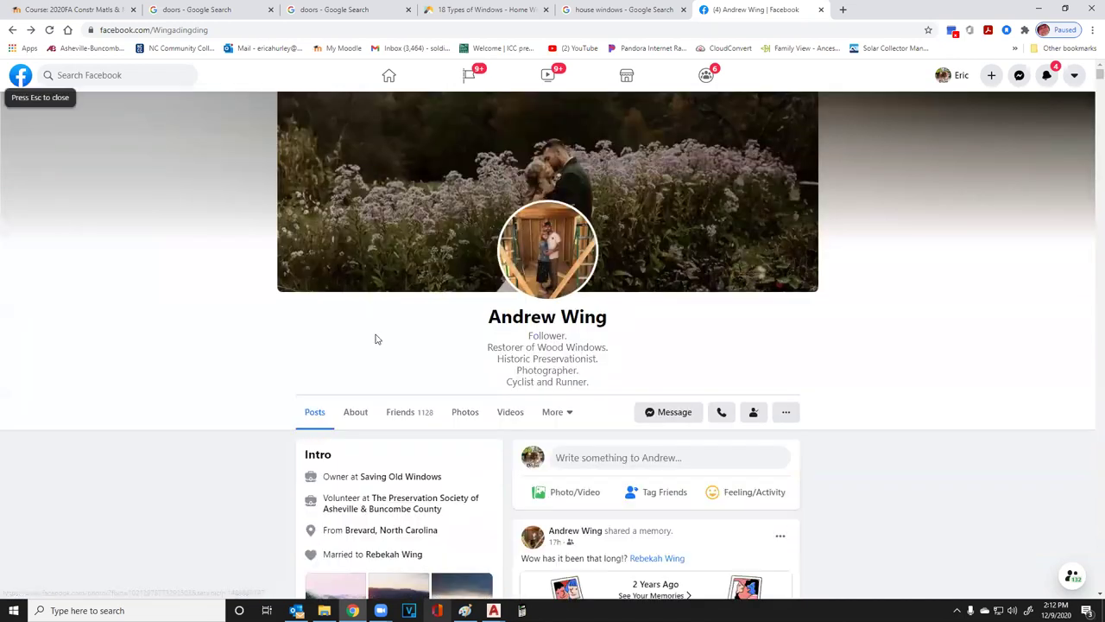
Open the profile's Photos, switch to Albums, and open The BIG Little House album of 59 items
{"action": "left_click", "coordinate": [458, 414]}
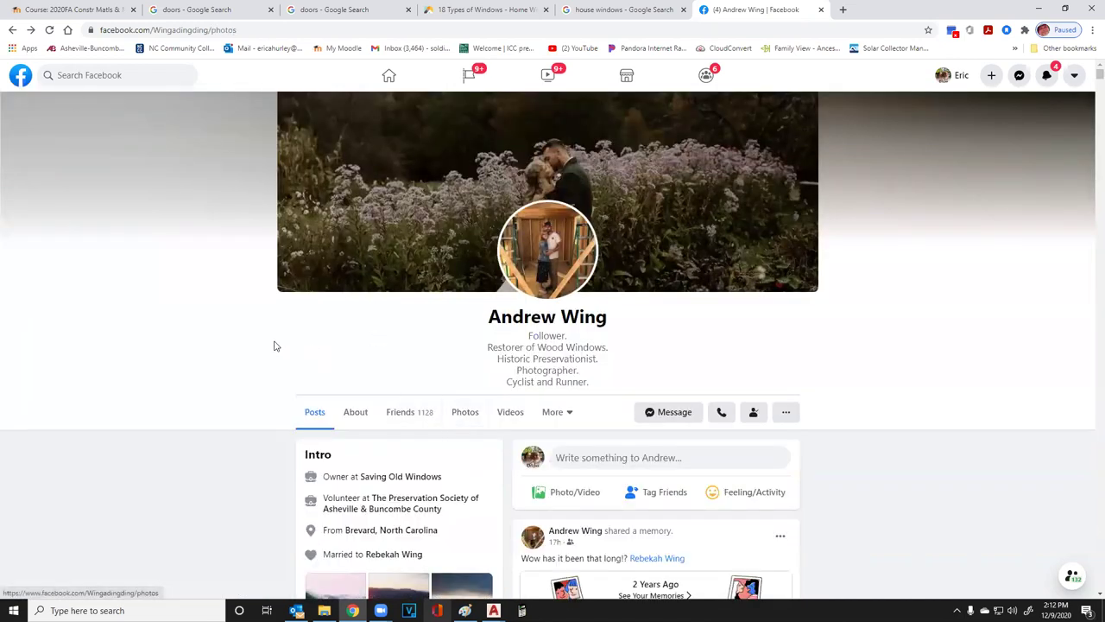
{"action": "scroll", "coordinate": [274, 345], "scroll_direction": "down", "scroll_amount": 1}
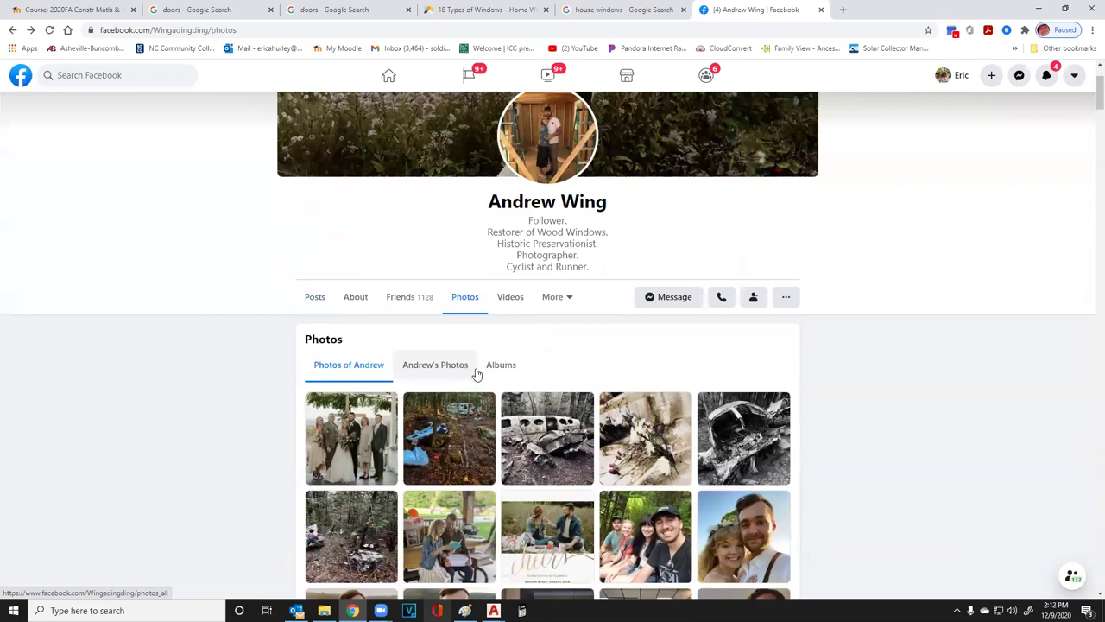
{"action": "left_click", "coordinate": [505, 370]}
{"action": "scroll", "coordinate": [267, 277], "scroll_direction": "down", "scroll_amount": 2}
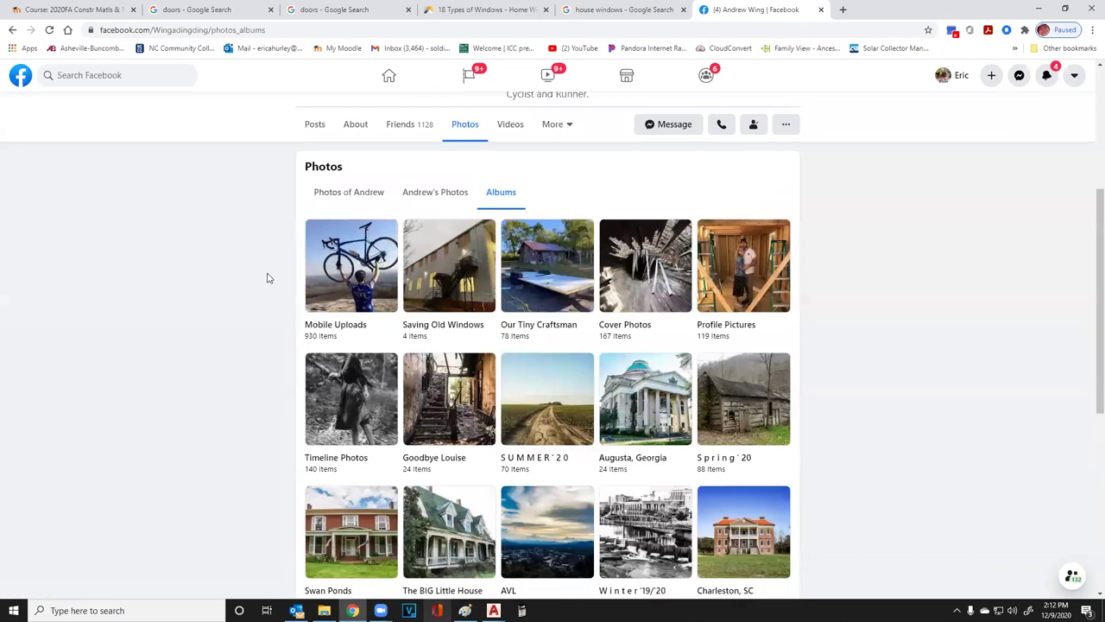
{"action": "scroll", "coordinate": [331, 436], "scroll_direction": "down", "scroll_amount": 1}
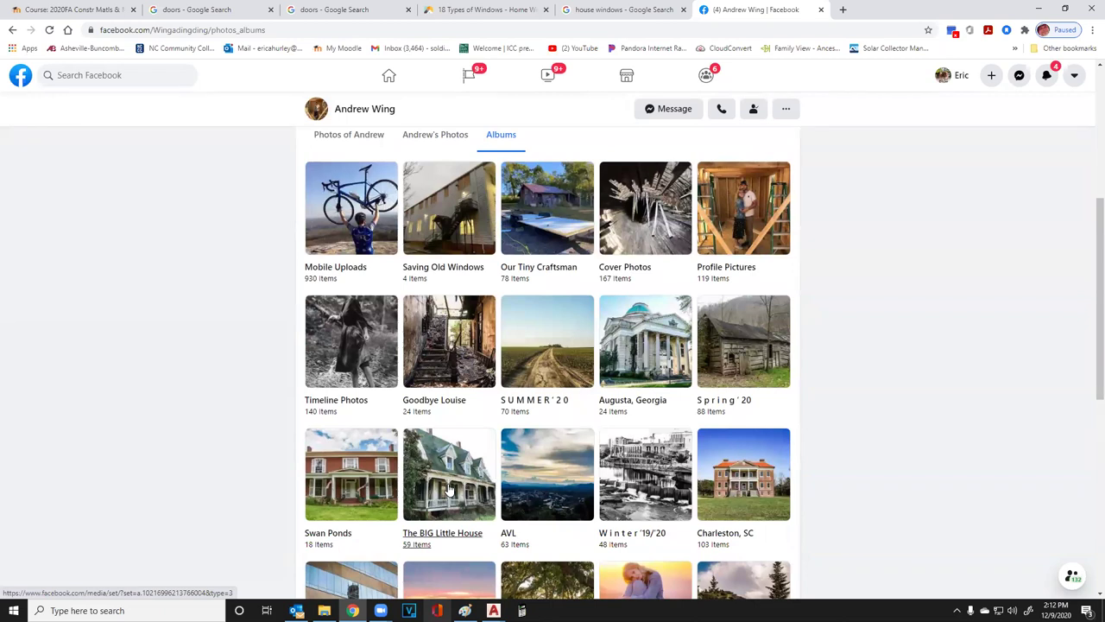
{"action": "left_click", "coordinate": [448, 490]}
{"action": "scroll", "coordinate": [445, 492], "scroll_direction": "down", "scroll_amount": 2}
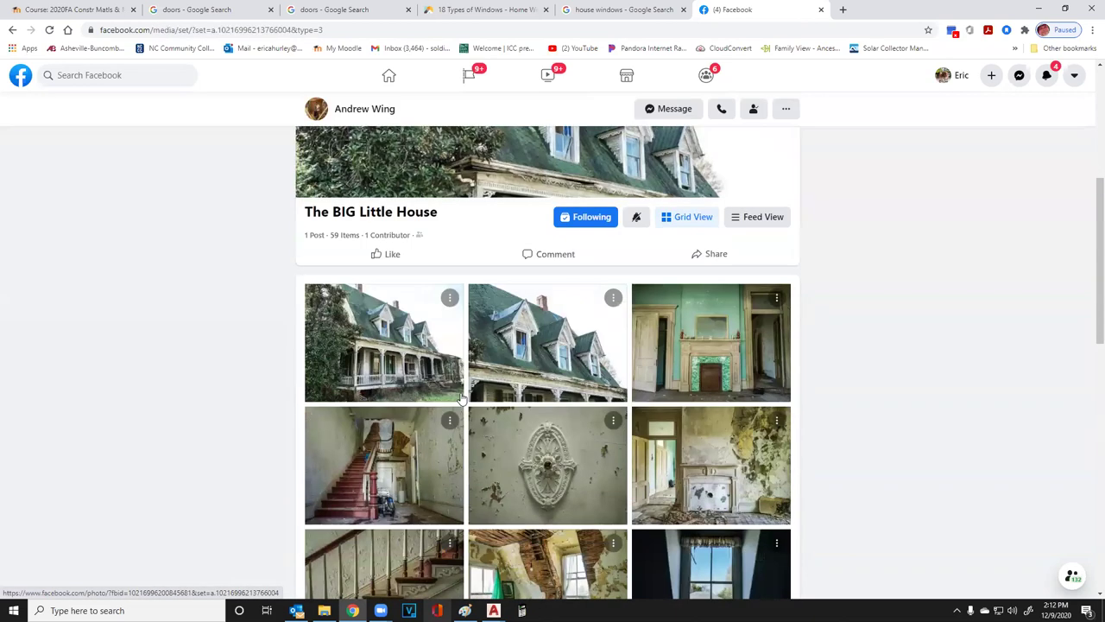
View the first house exterior photo and the teal room photo full-size, closing each
{"action": "left_click", "coordinate": [402, 368]}
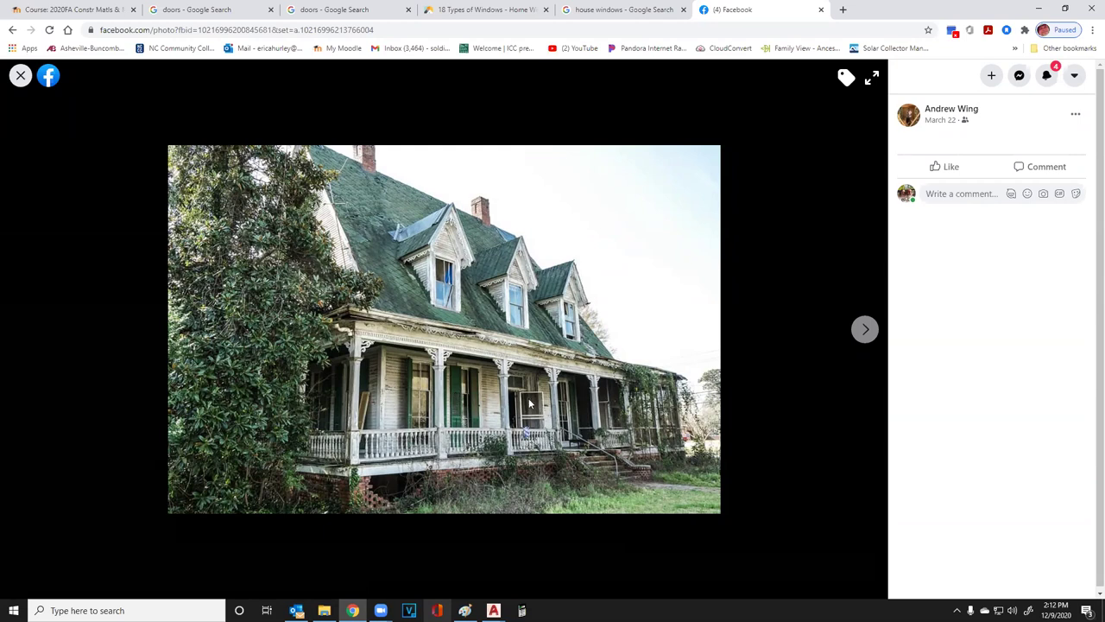
{"action": "left_click", "coordinate": [21, 75]}
{"action": "scroll", "coordinate": [345, 390], "scroll_direction": "down", "scroll_amount": 6}
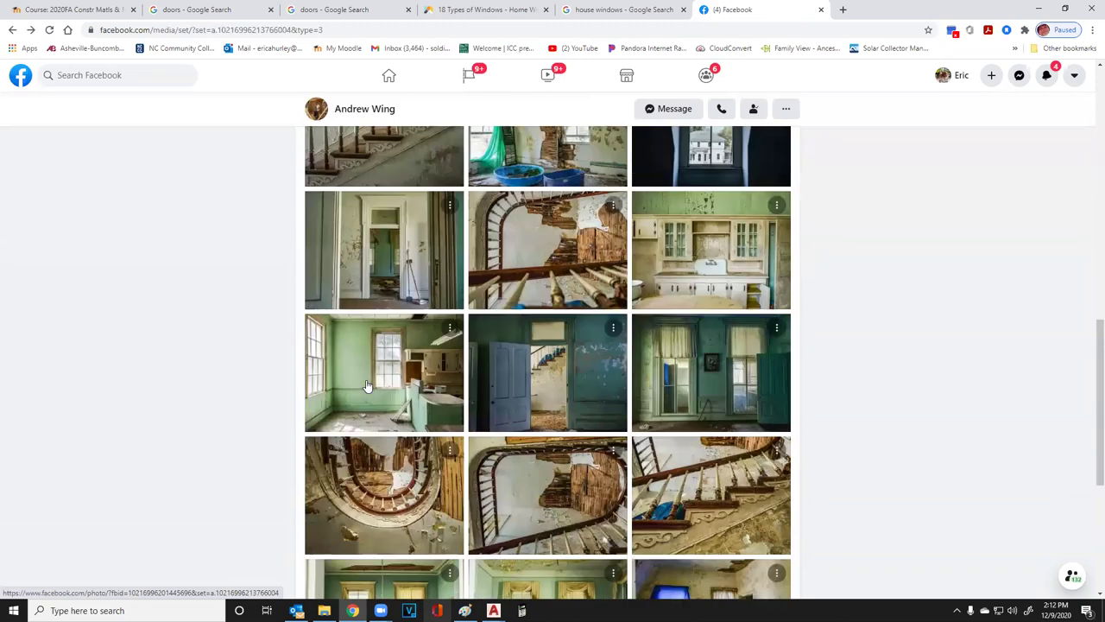
{"action": "scroll", "coordinate": [367, 386], "scroll_direction": "down", "scroll_amount": 1}
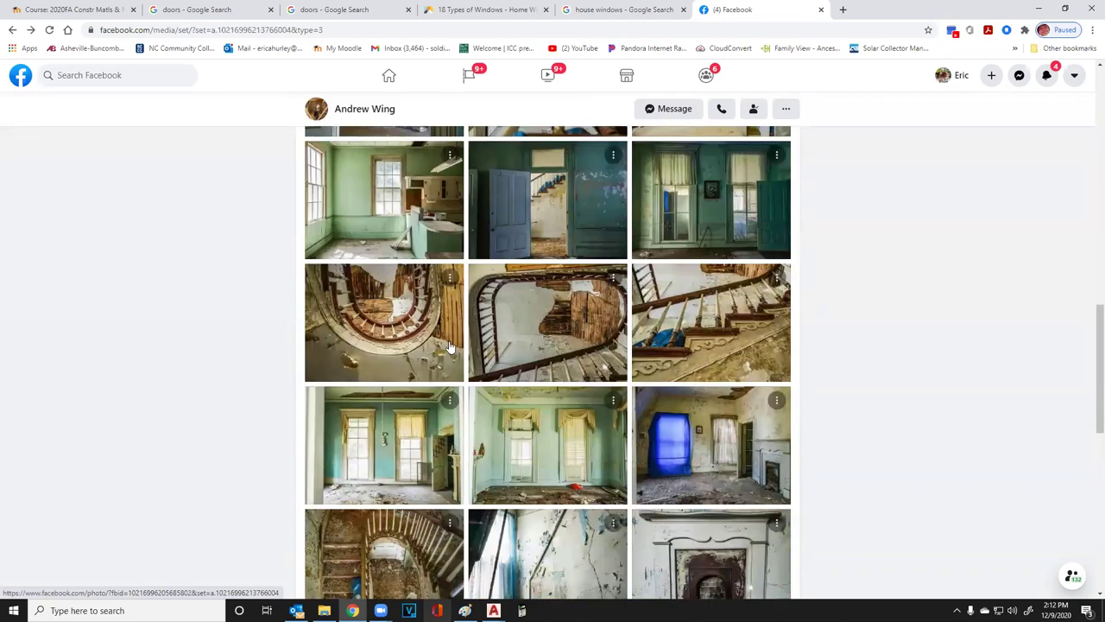
{"action": "left_click", "coordinate": [390, 470]}
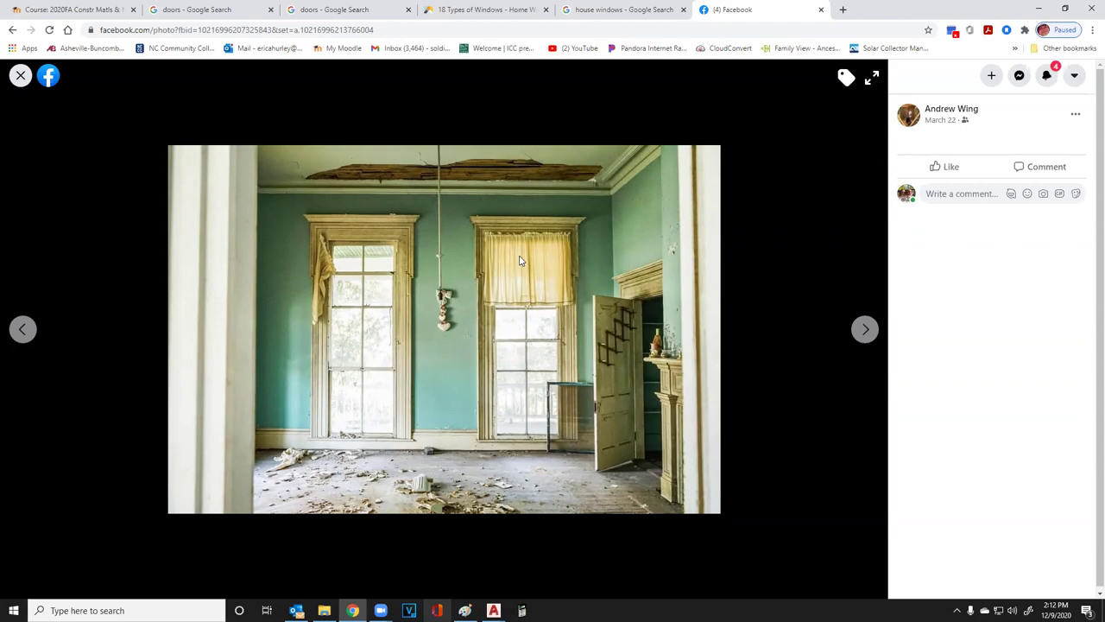
{"action": "left_click", "coordinate": [21, 75]}
{"action": "scroll", "coordinate": [395, 394], "scroll_direction": "down", "scroll_amount": 5}
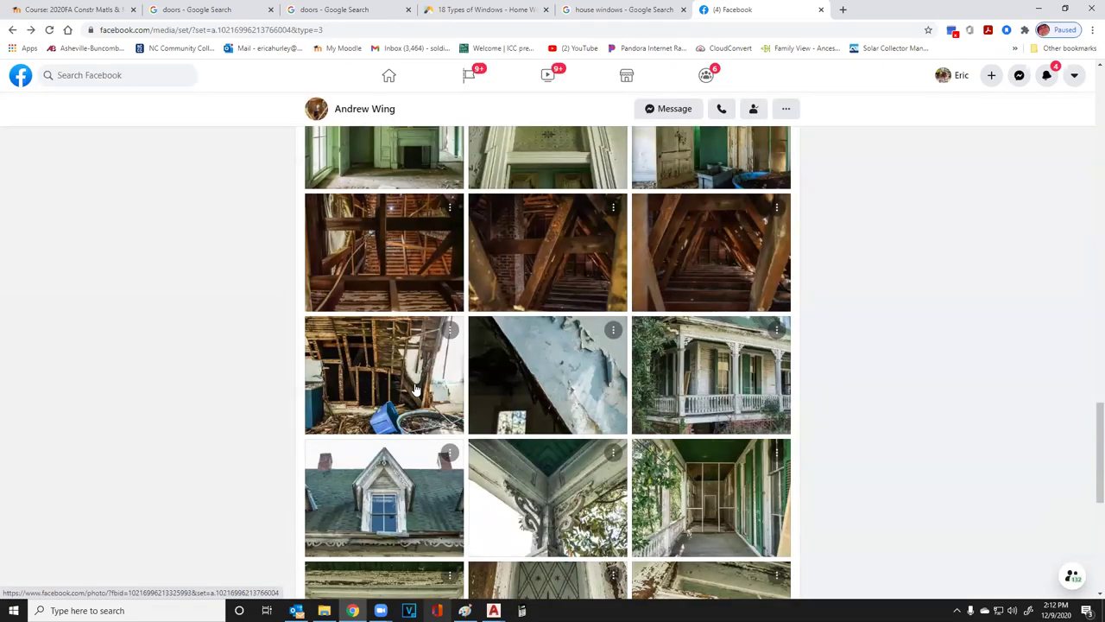
{"action": "scroll", "coordinate": [415, 390], "scroll_direction": "down", "scroll_amount": 8}
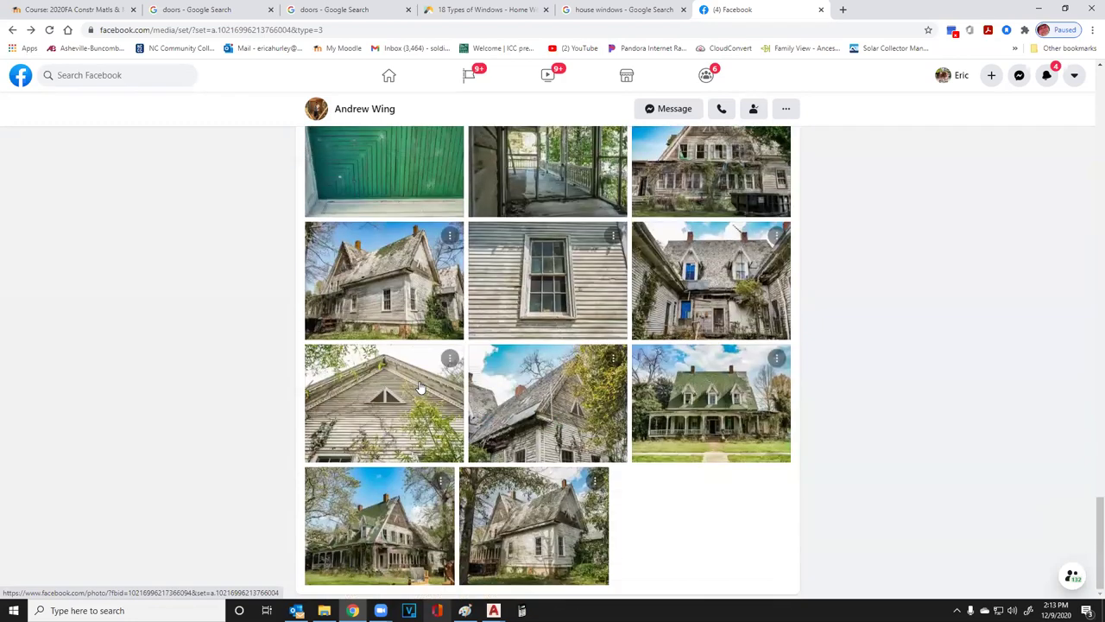
View the green-roofed house photo full-size, then close it and scroll back up the album grid
{"action": "left_click", "coordinate": [708, 448]}
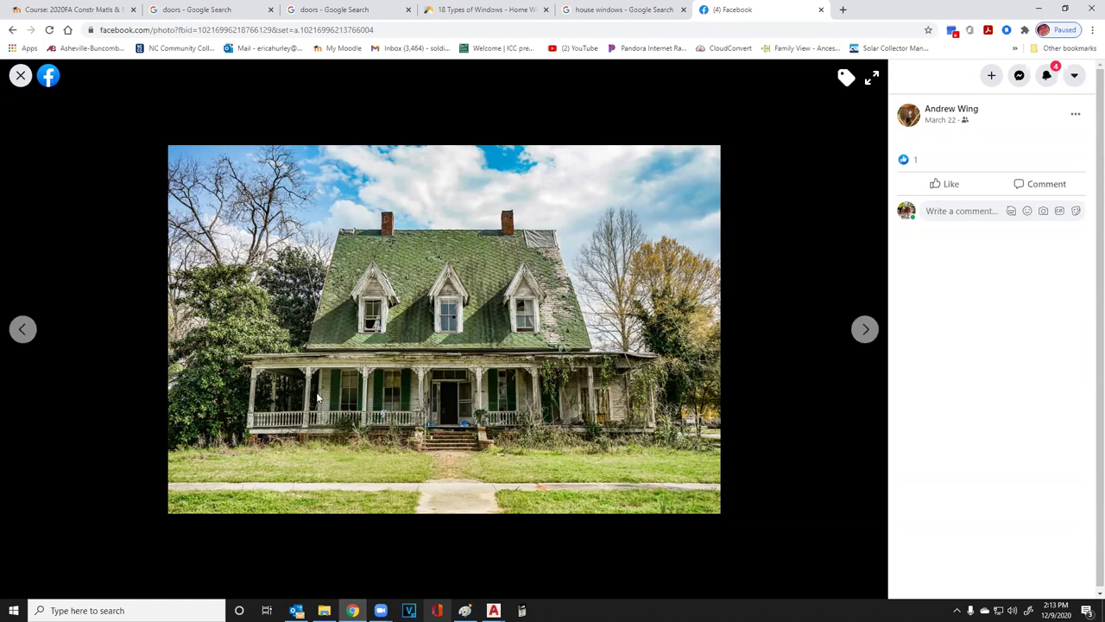
{"action": "left_click", "coordinate": [21, 76]}
{"action": "scroll", "coordinate": [470, 333], "scroll_direction": "up", "scroll_amount": 2}
{"action": "scroll", "coordinate": [471, 332], "scroll_direction": "up", "scroll_amount": 5}
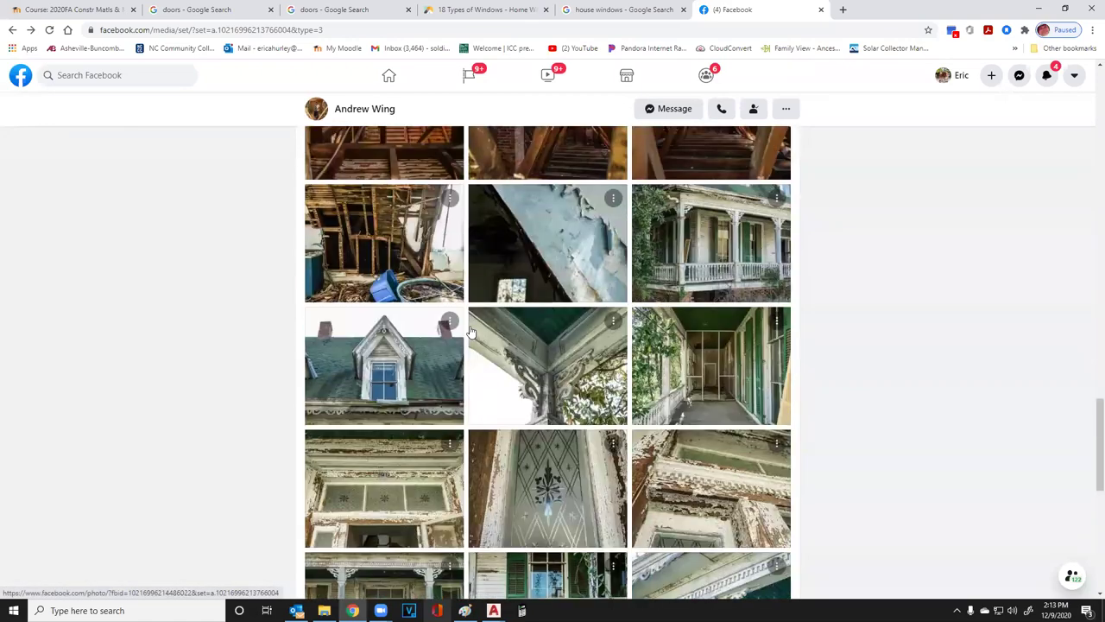
{"action": "scroll", "coordinate": [471, 333], "scroll_direction": "up", "scroll_amount": 5}
{"action": "scroll", "coordinate": [471, 332], "scroll_direction": "up", "scroll_amount": 3}
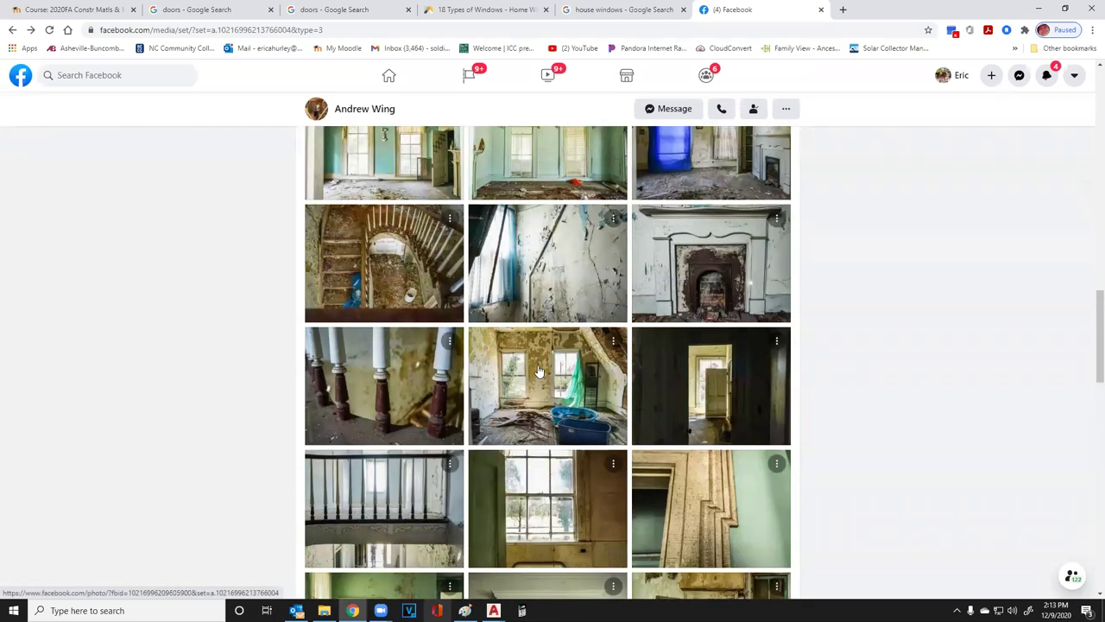
{"action": "scroll", "coordinate": [538, 372], "scroll_direction": "up", "scroll_amount": 2}
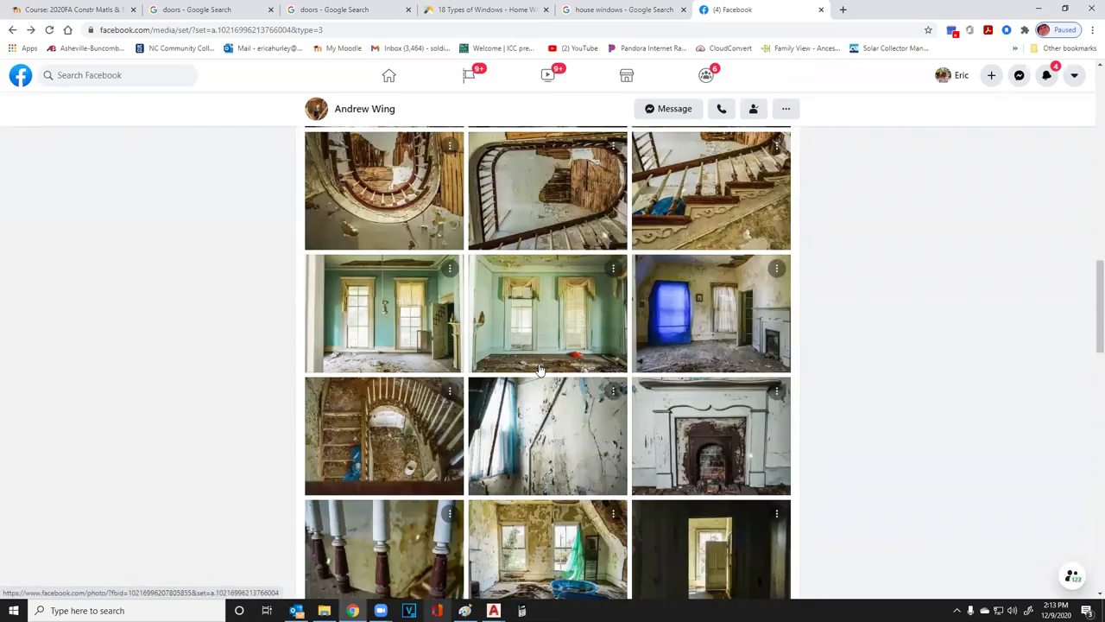
View the blue-tarp room photo full-size, then close it and return to the album header
{"action": "left_click", "coordinate": [659, 308]}
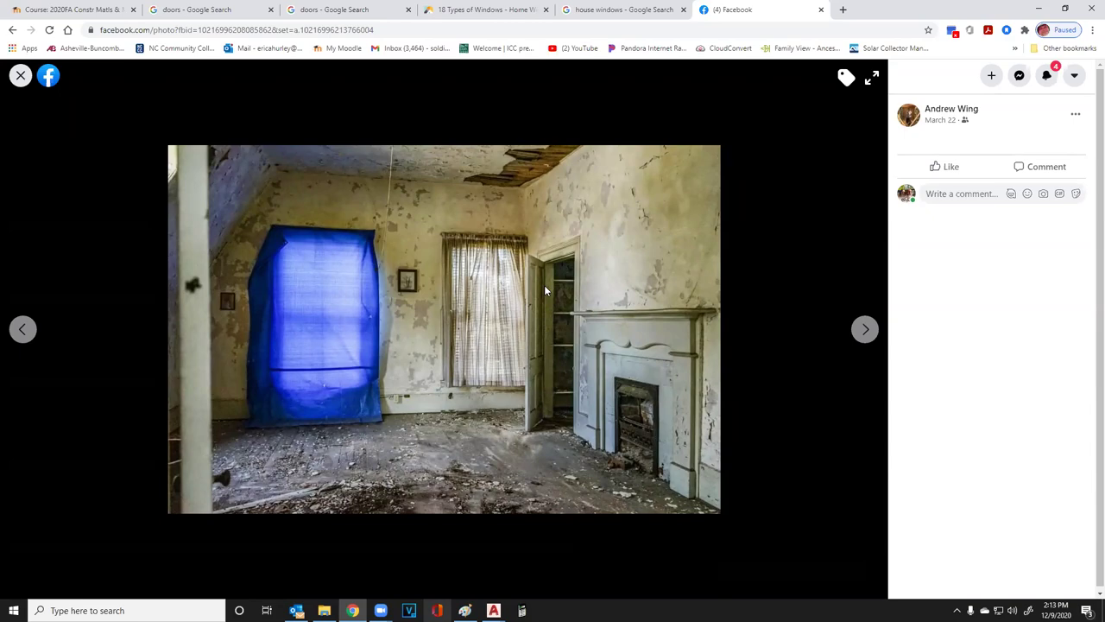
{"action": "left_click", "coordinate": [19, 79]}
{"action": "scroll", "coordinate": [432, 336], "scroll_direction": "down", "scroll_amount": 6}
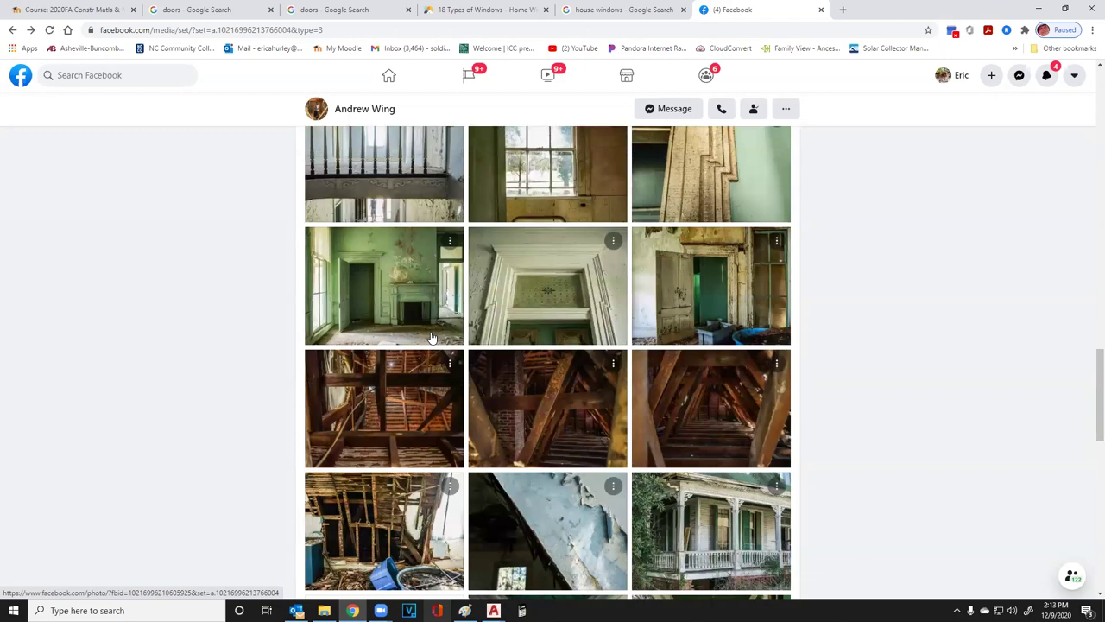
{"action": "scroll", "coordinate": [432, 337], "scroll_direction": "up", "scroll_amount": 10}
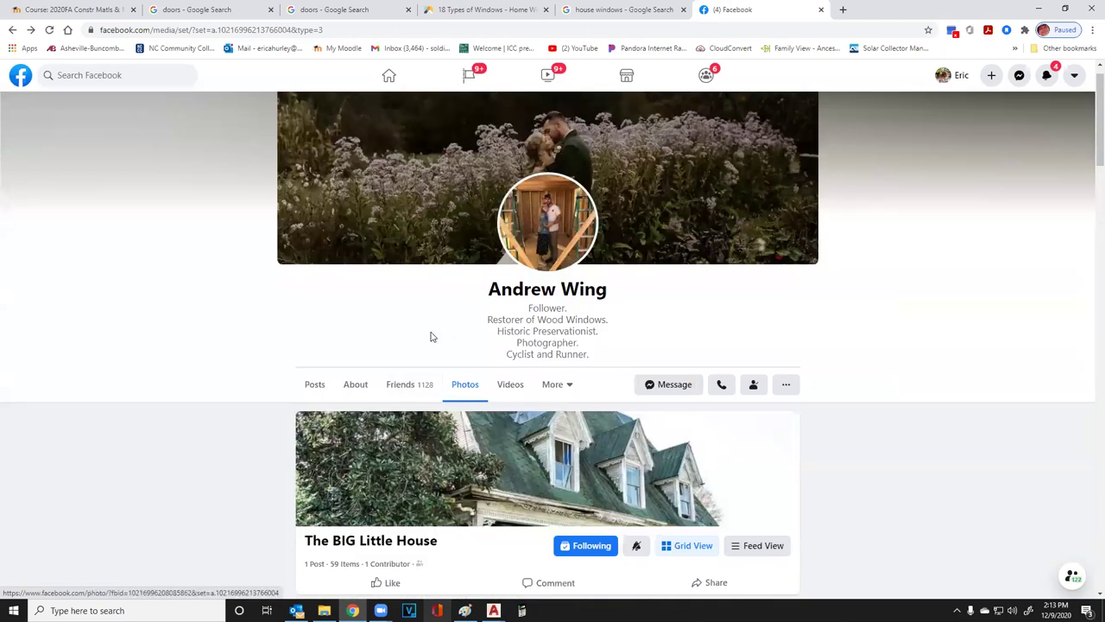
{"action": "scroll", "coordinate": [432, 333], "scroll_direction": "down", "scroll_amount": 2}
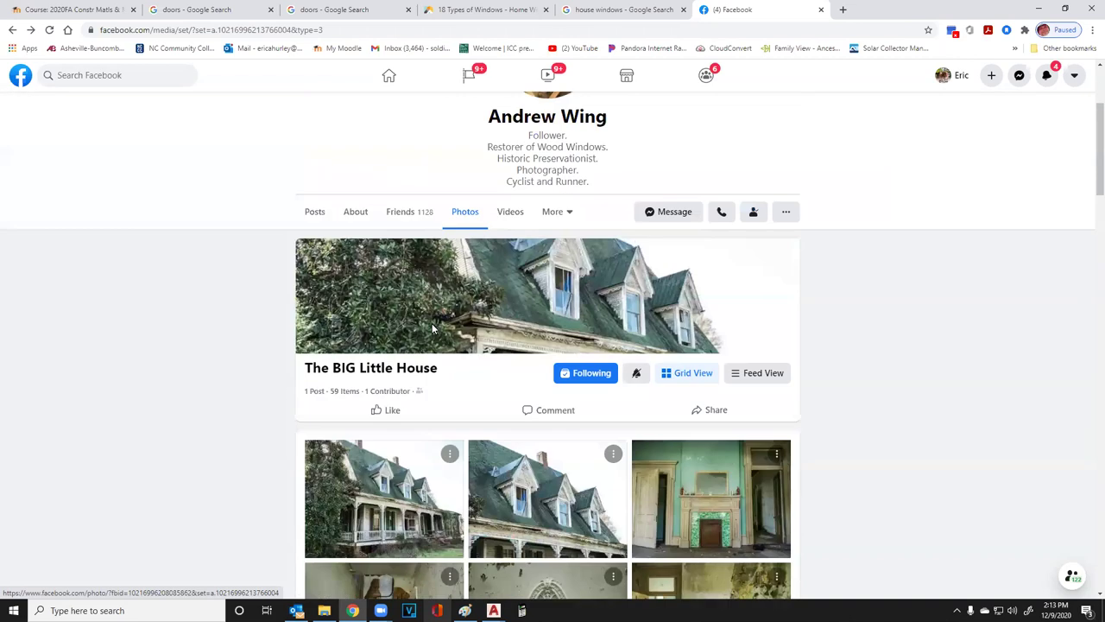
{"action": "scroll", "coordinate": [433, 328], "scroll_direction": "up", "scroll_amount": 2}
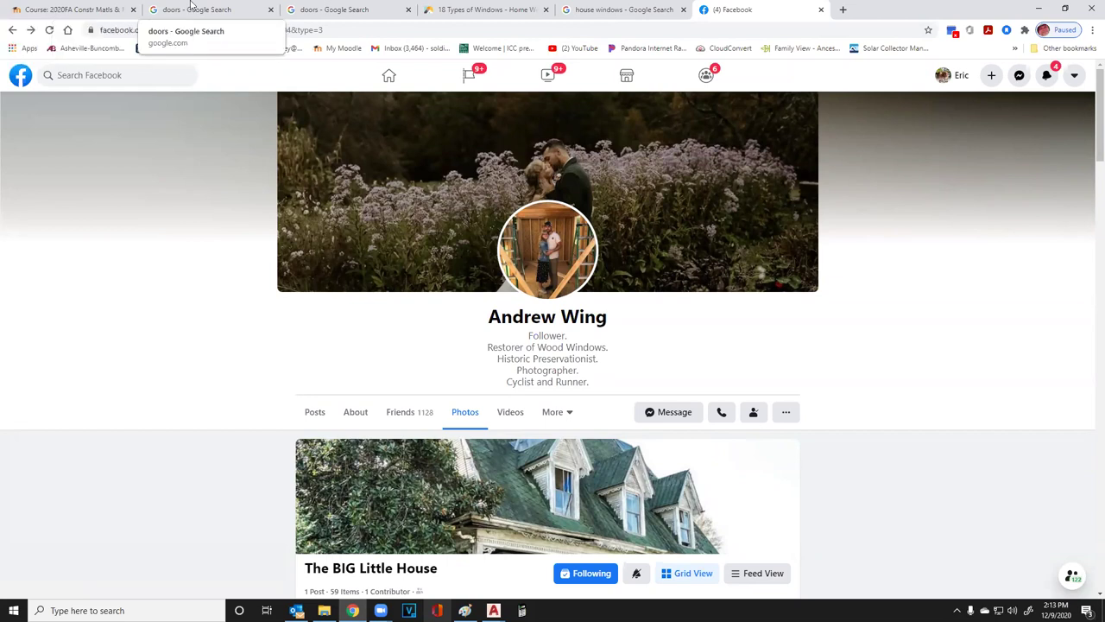
Switch to the 18 Types of Windows article and highlight 'Arched' in a section heading
{"action": "left_click", "coordinate": [483, 10]}
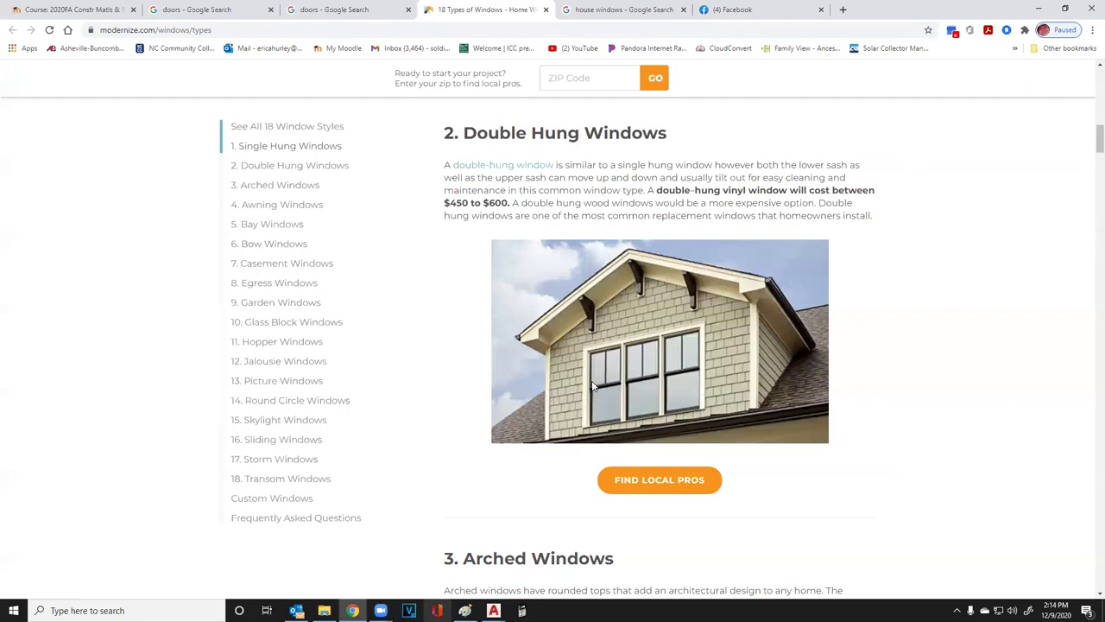
{"action": "scroll", "coordinate": [593, 386], "scroll_direction": "down", "scroll_amount": 5}
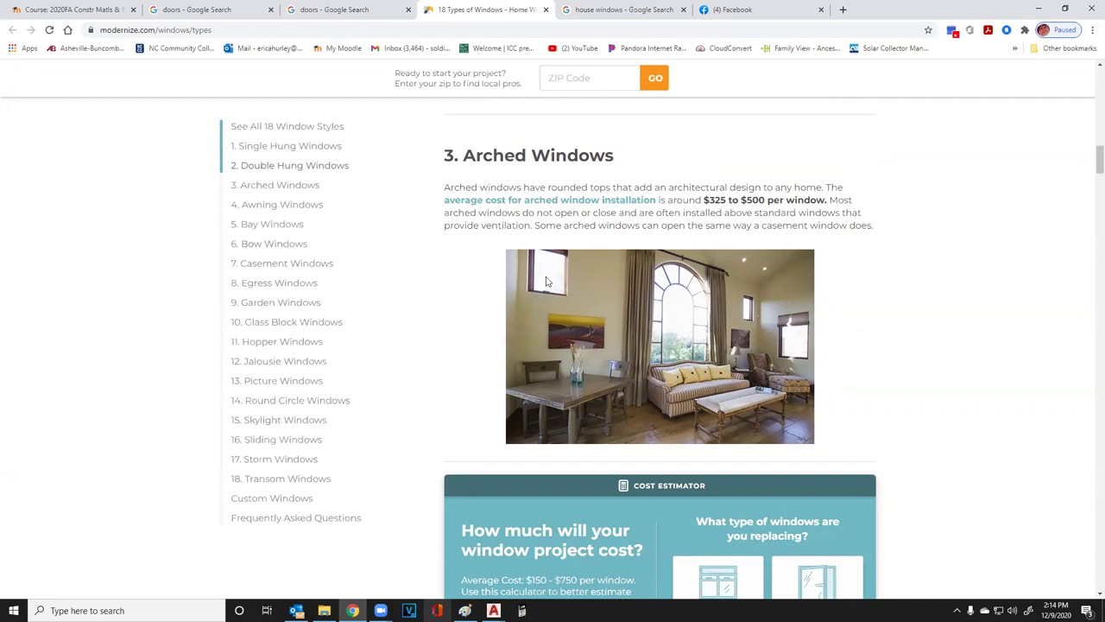
{"action": "left_click_drag", "start_coordinate": [463, 155], "coordinate": [527, 154]}
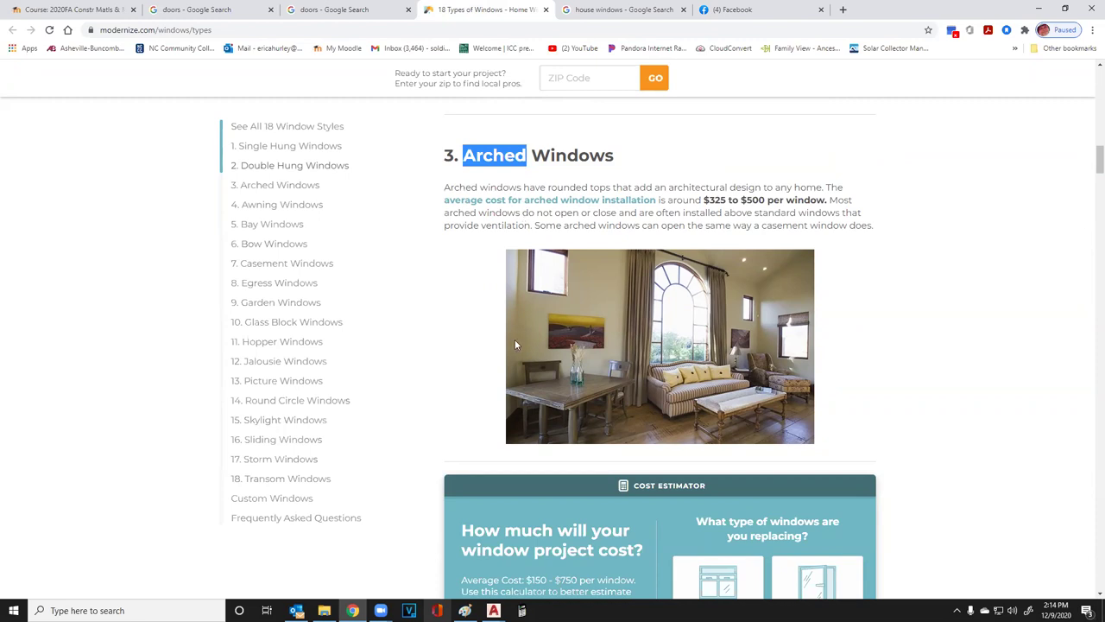
Read down through the window sections to Awning Windows ($420–$760), then bring up Paint
{"action": "scroll", "coordinate": [499, 349], "scroll_direction": "down", "scroll_amount": 2}
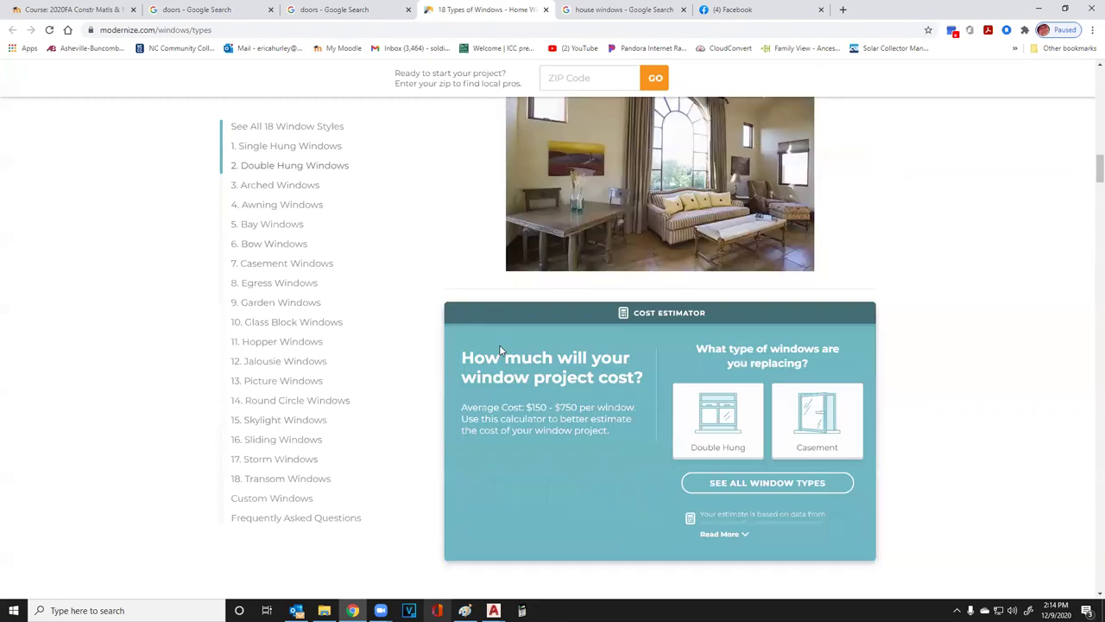
{"action": "scroll", "coordinate": [501, 345], "scroll_direction": "down", "scroll_amount": 6}
{"action": "scroll", "coordinate": [499, 315], "scroll_direction": "up", "scroll_amount": 1}
{"action": "scroll", "coordinate": [498, 315], "scroll_direction": "down", "scroll_amount": 1}
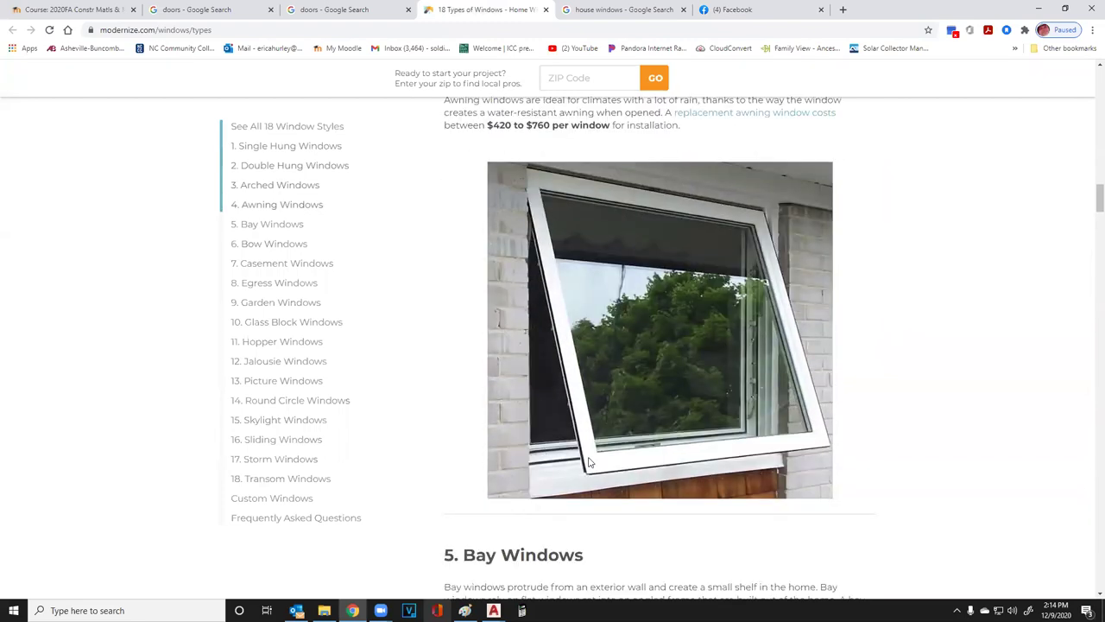
{"action": "scroll", "coordinate": [578, 432], "scroll_direction": "down", "scroll_amount": 20}
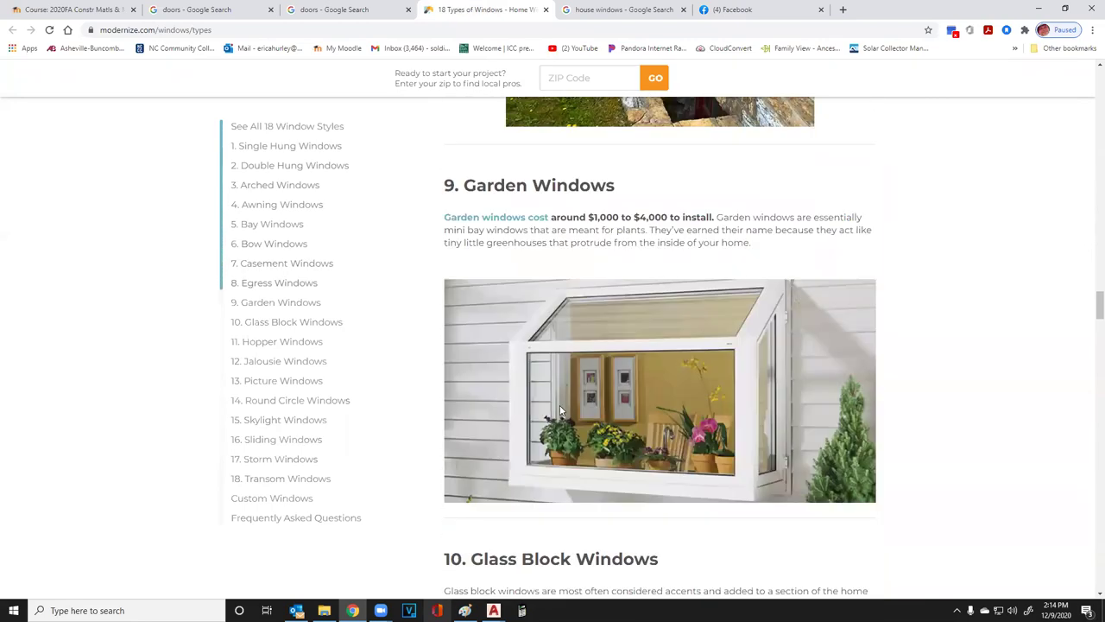
{"action": "scroll", "coordinate": [559, 411], "scroll_direction": "down", "scroll_amount": 8}
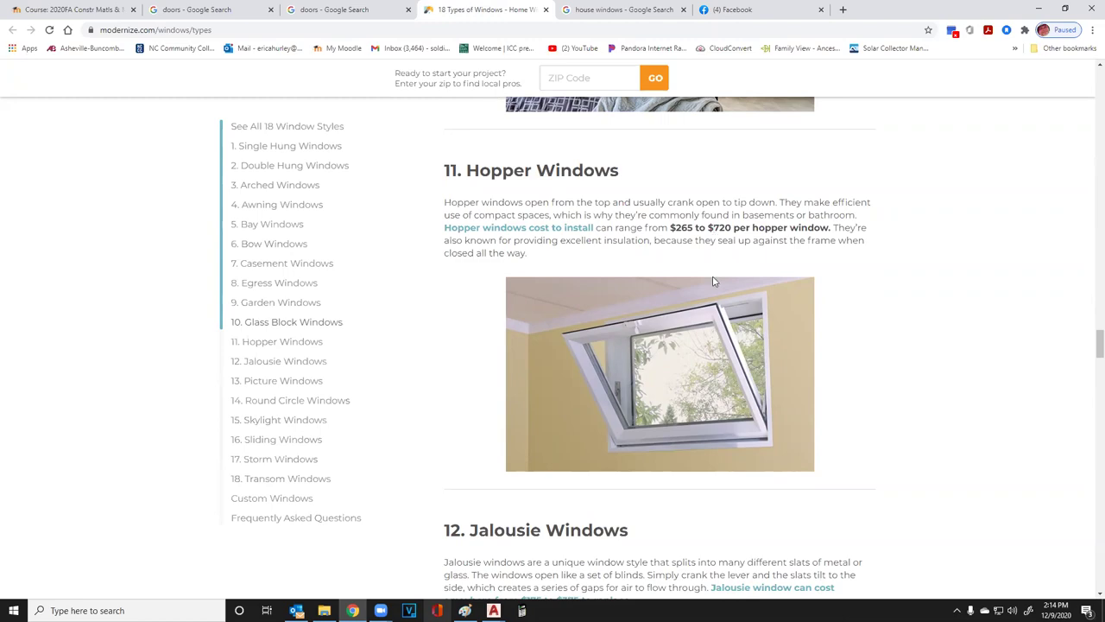
{"action": "scroll", "coordinate": [716, 354], "scroll_direction": "up", "scroll_amount": 15}
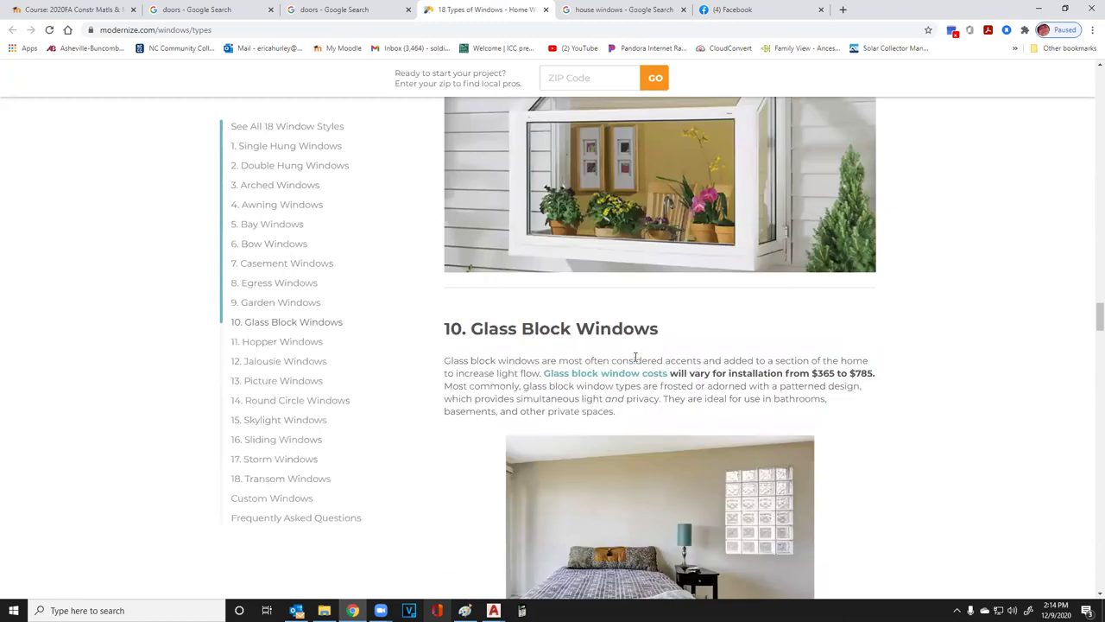
{"action": "scroll", "coordinate": [641, 351], "scroll_direction": "up", "scroll_amount": 12}
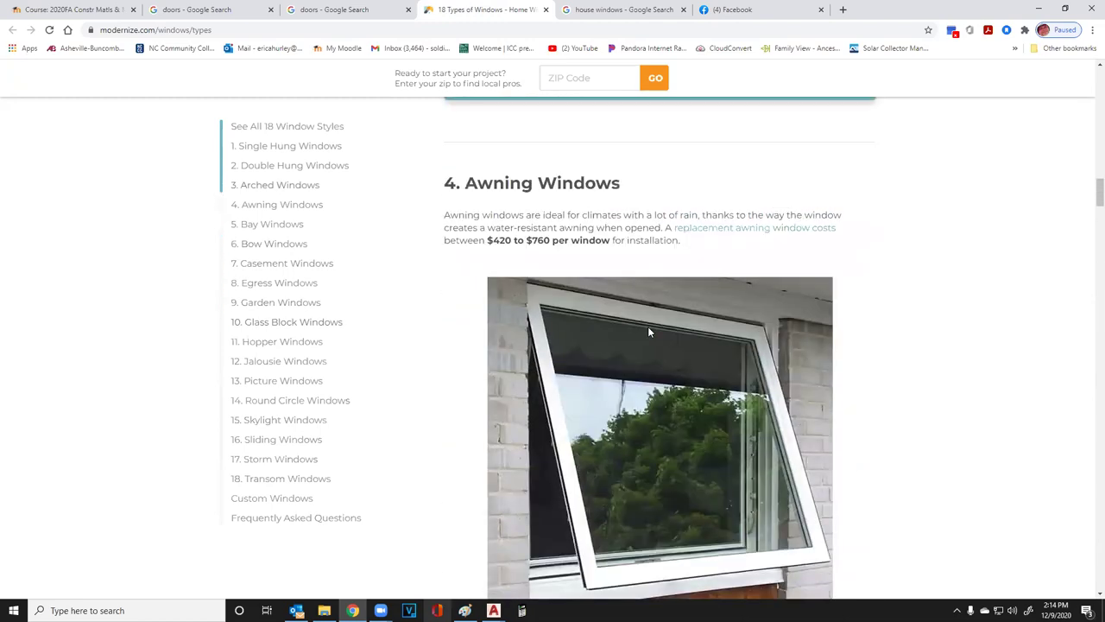
{"action": "scroll", "coordinate": [647, 326], "scroll_direction": "down", "scroll_amount": 2}
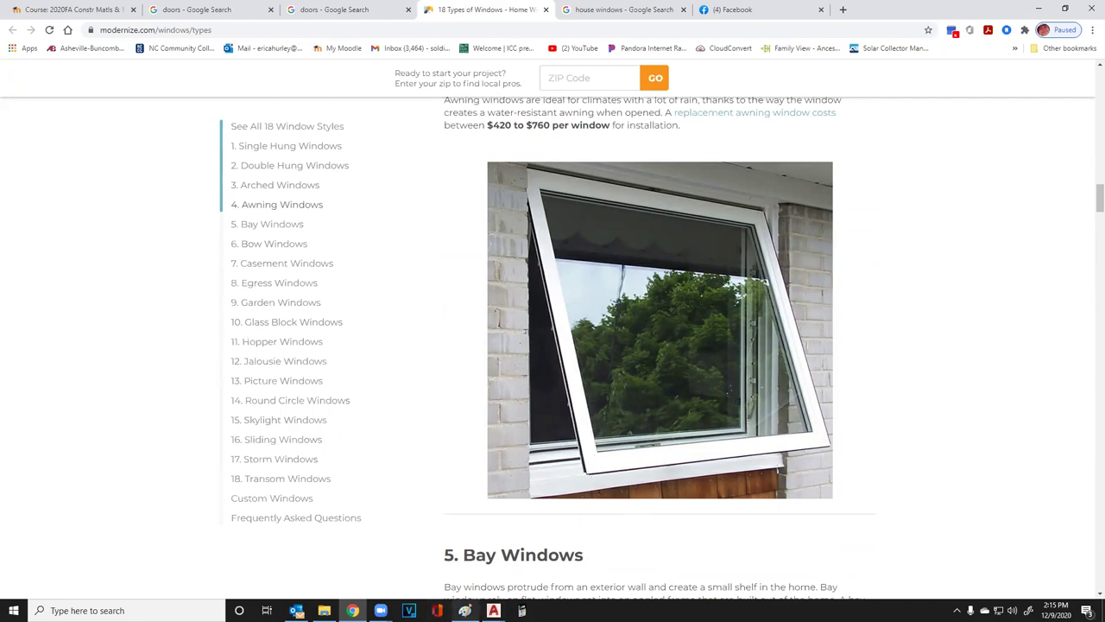
{"action": "left_click", "coordinate": [464, 611]}
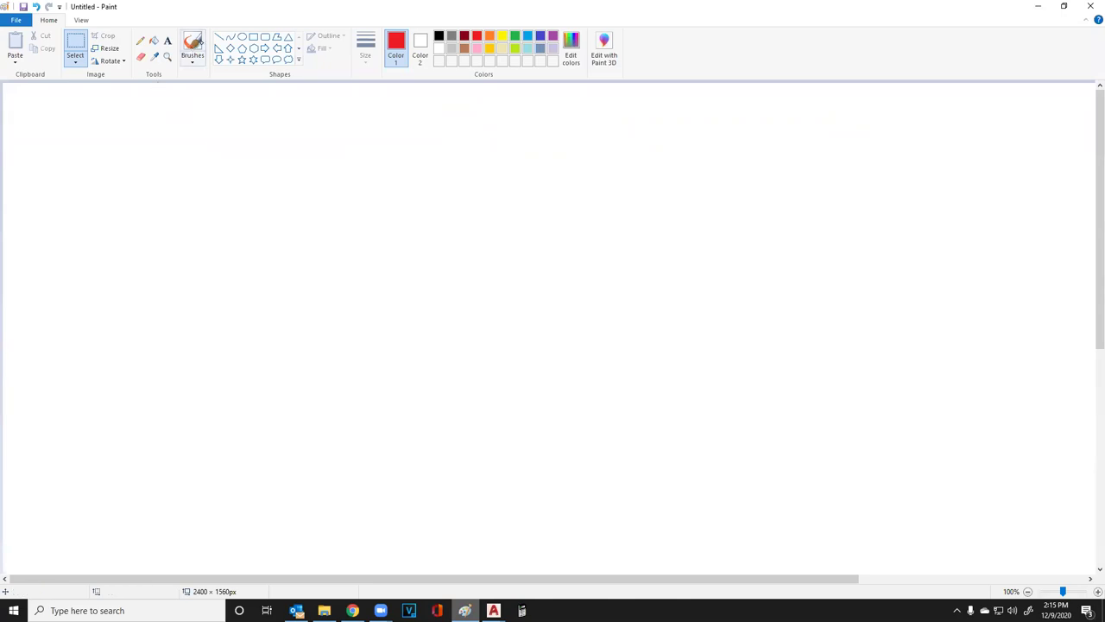
With the brush, draw a red window frame, a swing symbol and an arrowed oval
{"action": "left_click", "coordinate": [192, 45]}
{"action": "mouse_move", "coordinate": [176, 250]}
{"action": "left_mouse_down"}
{"action": "mouse_move", "coordinate": [183, 216]}
{"action": "mouse_move", "coordinate": [266, 216]}
{"action": "mouse_move", "coordinate": [274, 206]}
{"action": "mouse_move", "coordinate": [273, 236]}
{"action": "mouse_move", "coordinate": [198, 229]}
{"action": "mouse_move", "coordinate": [191, 257]}
{"action": "left_mouse_up"}
{"action": "mouse_move", "coordinate": [271, 195]}
{"action": "left_mouse_down"}
{"action": "mouse_move", "coordinate": [237, 179]}
{"action": "mouse_move", "coordinate": [141, 214]}
{"action": "mouse_move", "coordinate": [230, 265]}
{"action": "mouse_move", "coordinate": [302, 210]}
{"action": "mouse_move", "coordinate": [278, 179]}
{"action": "mouse_move", "coordinate": [273, 190]}
{"action": "mouse_move", "coordinate": [296, 180]}
{"action": "left_mouse_up"}
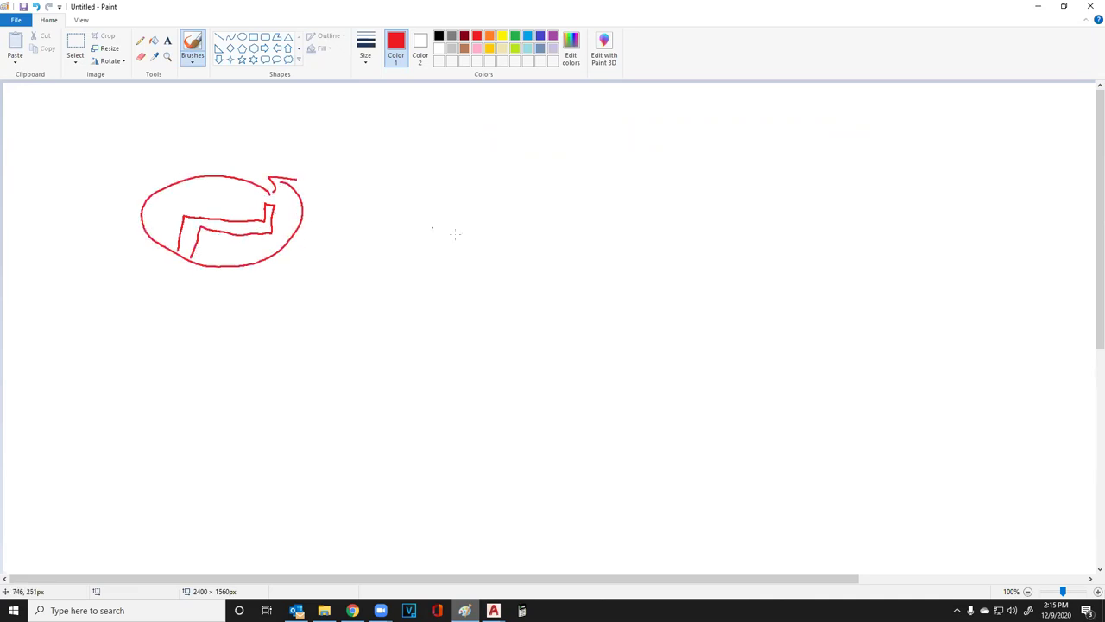
{"action": "mouse_move", "coordinate": [368, 147]}
{"action": "left_mouse_down"}
{"action": "mouse_move", "coordinate": [355, 188]}
{"action": "mouse_move", "coordinate": [801, 169]}
{"action": "mouse_move", "coordinate": [858, 145]}
{"action": "mouse_move", "coordinate": [820, 124]}
{"action": "mouse_move", "coordinate": [362, 146]}
{"action": "left_mouse_up"}
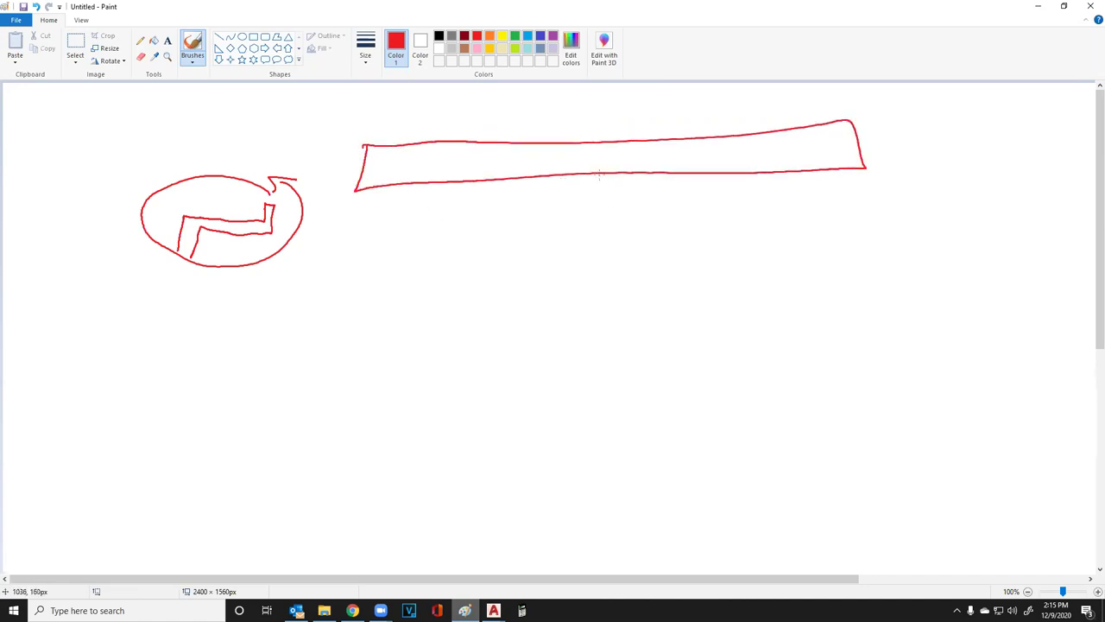
{"action": "left_click_drag", "start_coordinate": [594, 174], "coordinate": [680, 174]}
In black, add the sash, a swing arc below the frame, and up arrows at both ends
{"action": "left_click", "coordinate": [439, 35]}
{"action": "mouse_move", "coordinate": [596, 168]}
{"action": "left_mouse_down"}
{"action": "mouse_move", "coordinate": [732, 163]}
{"action": "mouse_move", "coordinate": [730, 179]}
{"action": "mouse_move", "coordinate": [606, 177]}
{"action": "left_mouse_up"}
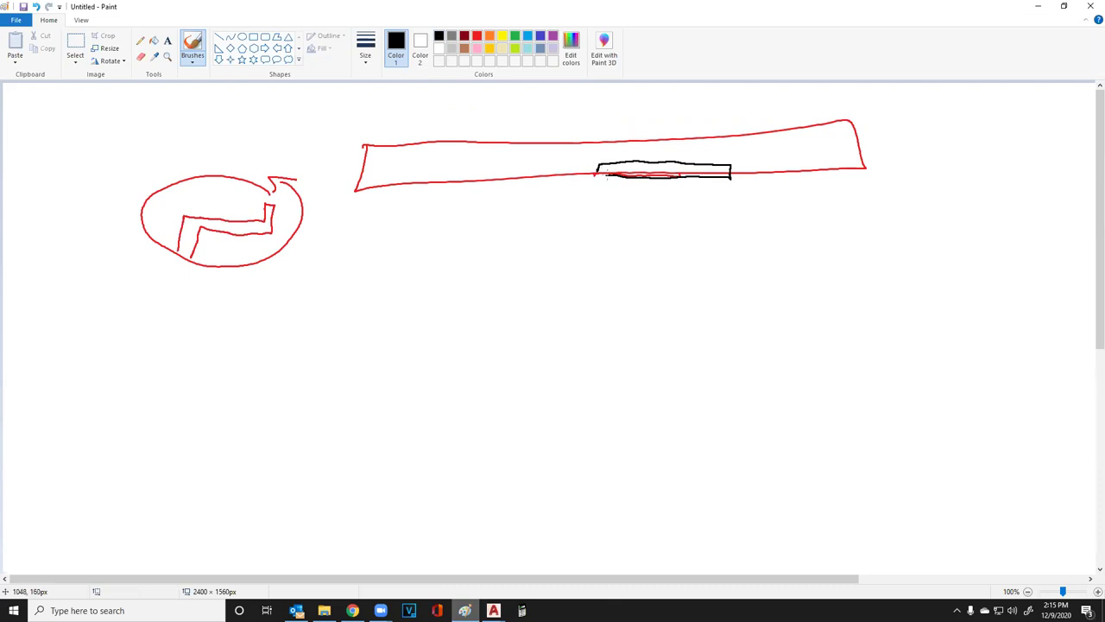
{"action": "mouse_move", "coordinate": [732, 166]}
{"action": "left_mouse_down"}
{"action": "mouse_move", "coordinate": [725, 205]}
{"action": "mouse_move", "coordinate": [681, 261]}
{"action": "mouse_move", "coordinate": [599, 281]}
{"action": "mouse_move", "coordinate": [506, 240]}
{"action": "mouse_move", "coordinate": [474, 204]}
{"action": "mouse_move", "coordinate": [481, 198]}
{"action": "left_mouse_up"}
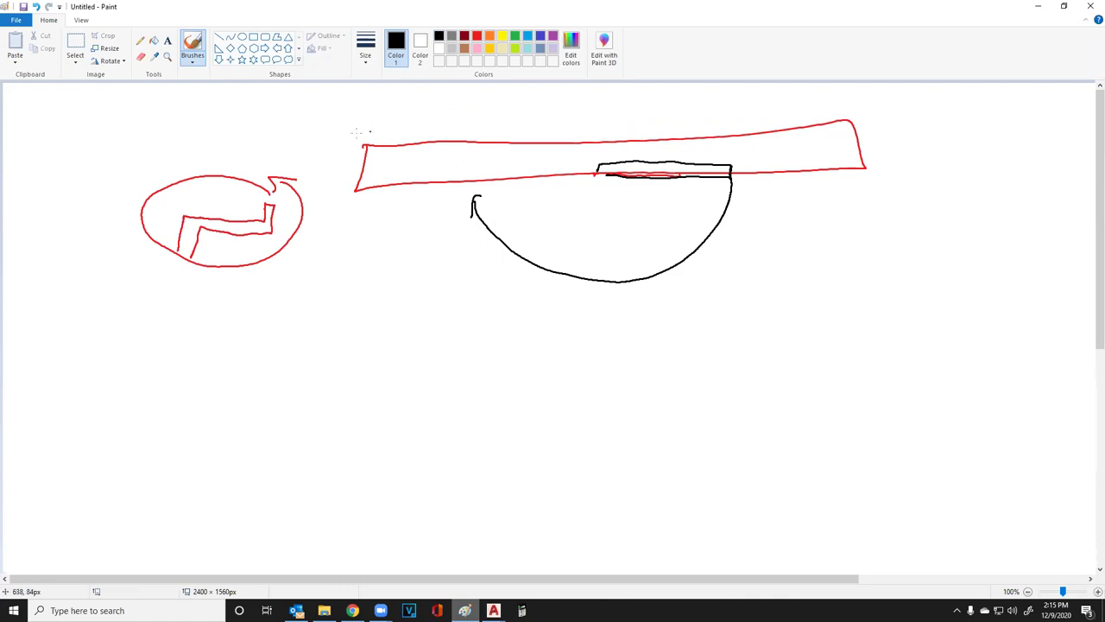
{"action": "mouse_move", "coordinate": [364, 134]}
{"action": "left_mouse_down"}
{"action": "mouse_move", "coordinate": [365, 103]}
{"action": "mouse_move", "coordinate": [386, 100]}
{"action": "left_mouse_up"}
{"action": "mouse_move", "coordinate": [843, 112]}
{"action": "left_mouse_down"}
{"action": "mouse_move", "coordinate": [843, 90]}
{"action": "mouse_move", "coordinate": [852, 95]}
{"action": "left_mouse_up"}
Handwrite the label 'Awning, Hopper, Casement' under the sketch
{"action": "mouse_move", "coordinate": [313, 305]}
{"action": "left_mouse_down"}
{"action": "mouse_move", "coordinate": [306, 340]}
{"action": "mouse_move", "coordinate": [356, 319]}
{"action": "mouse_move", "coordinate": [433, 314]}
{"action": "mouse_move", "coordinate": [479, 350]}
{"action": "left_mouse_up"}
{"action": "left_click_drag", "start_coordinate": [515, 302], "coordinate": [509, 336]}
{"action": "mouse_move", "coordinate": [531, 293]}
{"action": "left_mouse_down"}
{"action": "mouse_move", "coordinate": [520, 322]}
{"action": "mouse_move", "coordinate": [534, 318]}
{"action": "left_mouse_up"}
{"action": "mouse_move", "coordinate": [546, 313]}
{"action": "left_mouse_down"}
{"action": "mouse_move", "coordinate": [614, 310]}
{"action": "mouse_move", "coordinate": [668, 348]}
{"action": "left_mouse_up"}
{"action": "mouse_move", "coordinate": [720, 295]}
{"action": "left_mouse_down"}
{"action": "mouse_move", "coordinate": [725, 317]}
{"action": "mouse_move", "coordinate": [865, 312]}
{"action": "left_mouse_up"}
{"action": "left_click_drag", "start_coordinate": [848, 304], "coordinate": [912, 267]}
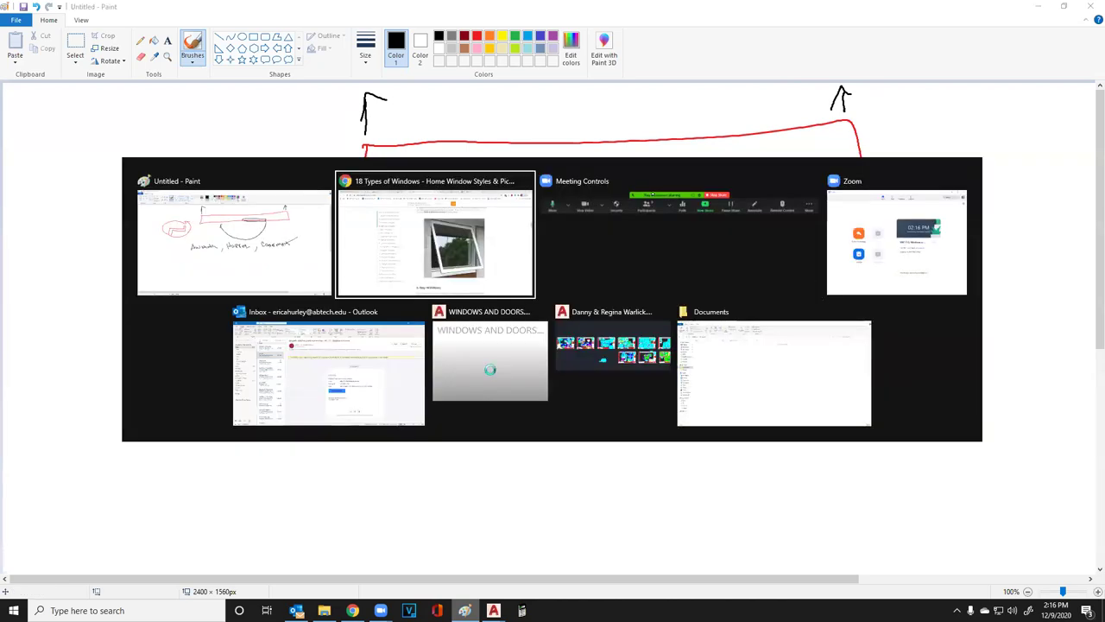
Scroll the Modernize window types page to the 5. Bay Windows section ($1,150–$3,550)
{"action": "key", "text": "alt+Tab"}
{"action": "scroll", "coordinate": [584, 338], "scroll_direction": "down", "scroll_amount": 2}
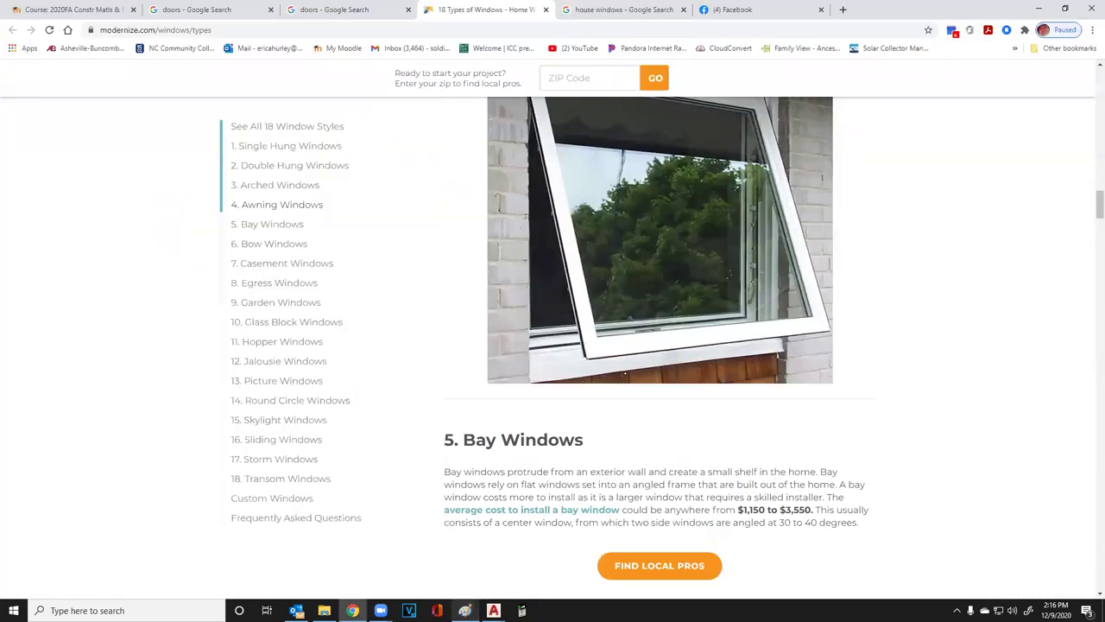
{"action": "scroll", "coordinate": [565, 333], "scroll_direction": "up", "scroll_amount": 1}
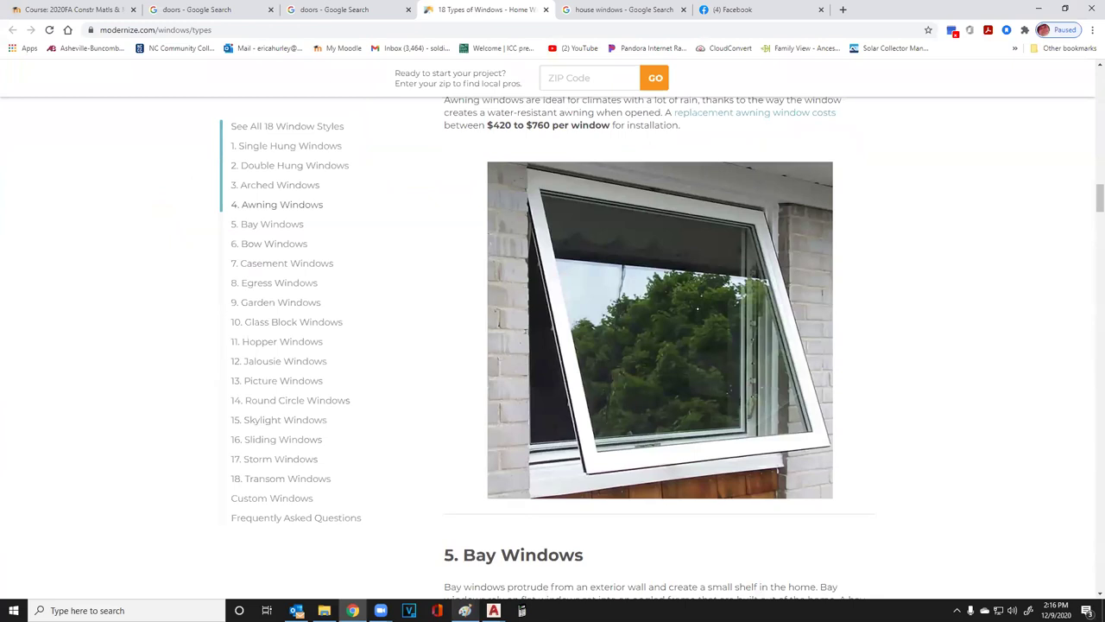
{"action": "scroll", "coordinate": [697, 308], "scroll_direction": "down", "scroll_amount": 8}
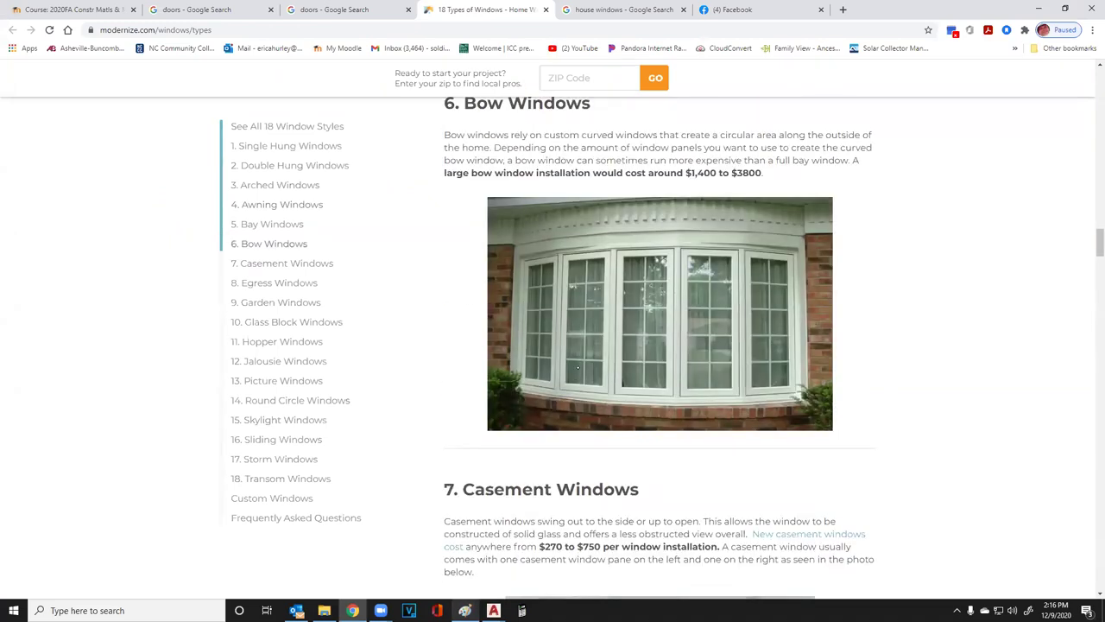
{"action": "scroll", "coordinate": [578, 368], "scroll_direction": "down", "scroll_amount": 3}
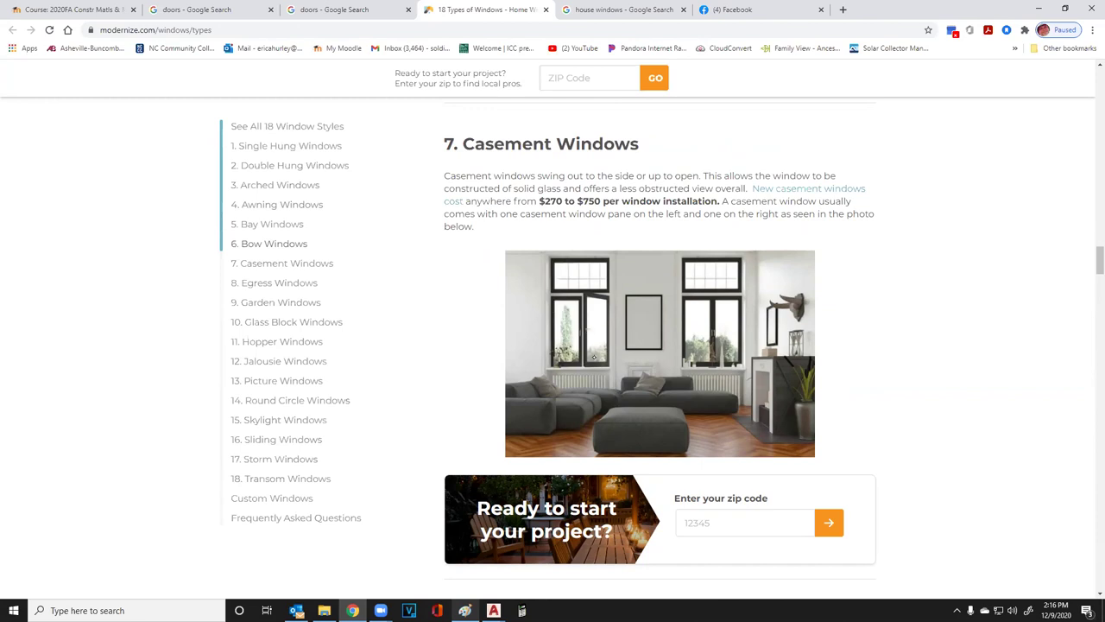
{"action": "key", "text": "alt+Tab"}
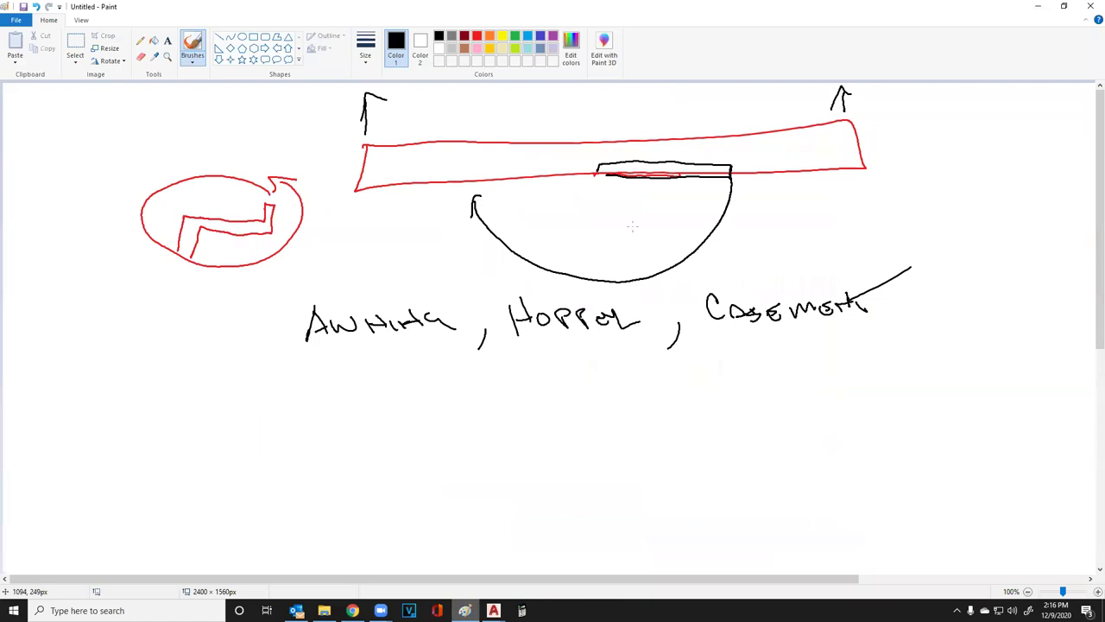
{"action": "key", "text": "alt+Tab"}
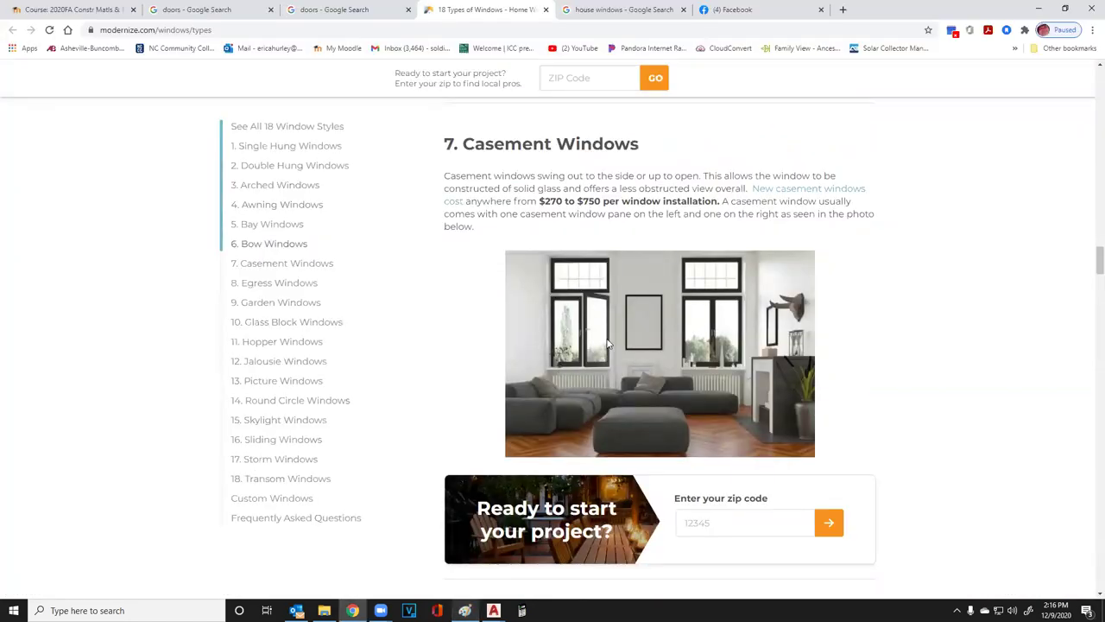
{"action": "scroll", "coordinate": [607, 346], "scroll_direction": "up", "scroll_amount": 3}
{"action": "scroll", "coordinate": [606, 359], "scroll_direction": "down", "scroll_amount": 2}
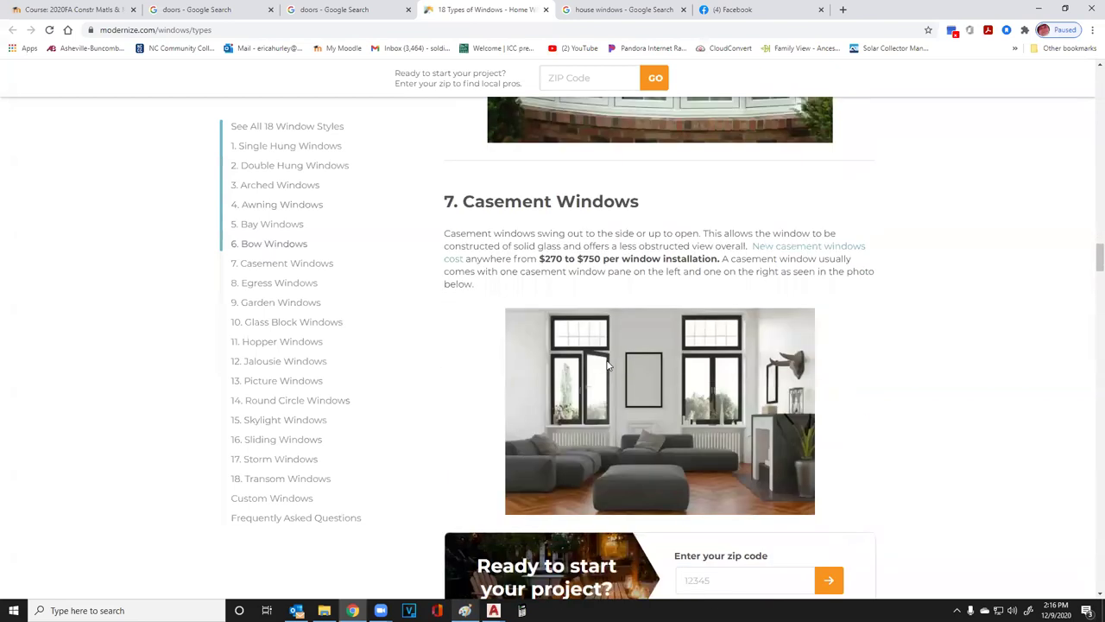
{"action": "scroll", "coordinate": [618, 359], "scroll_direction": "up", "scroll_amount": 20}
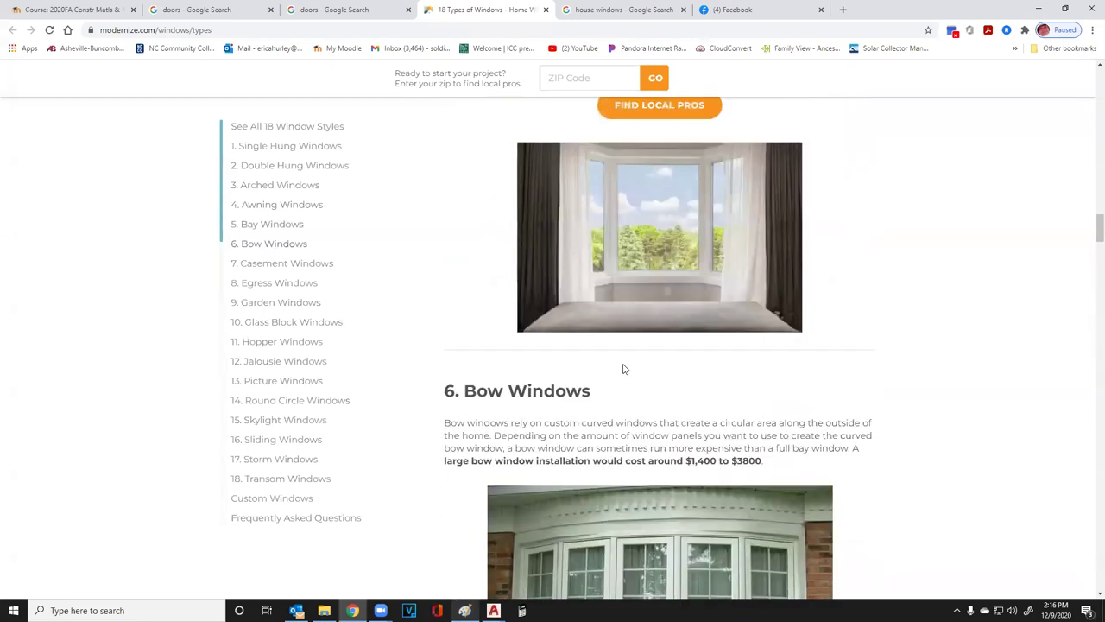
{"action": "scroll", "coordinate": [624, 368], "scroll_direction": "up", "scroll_amount": 10}
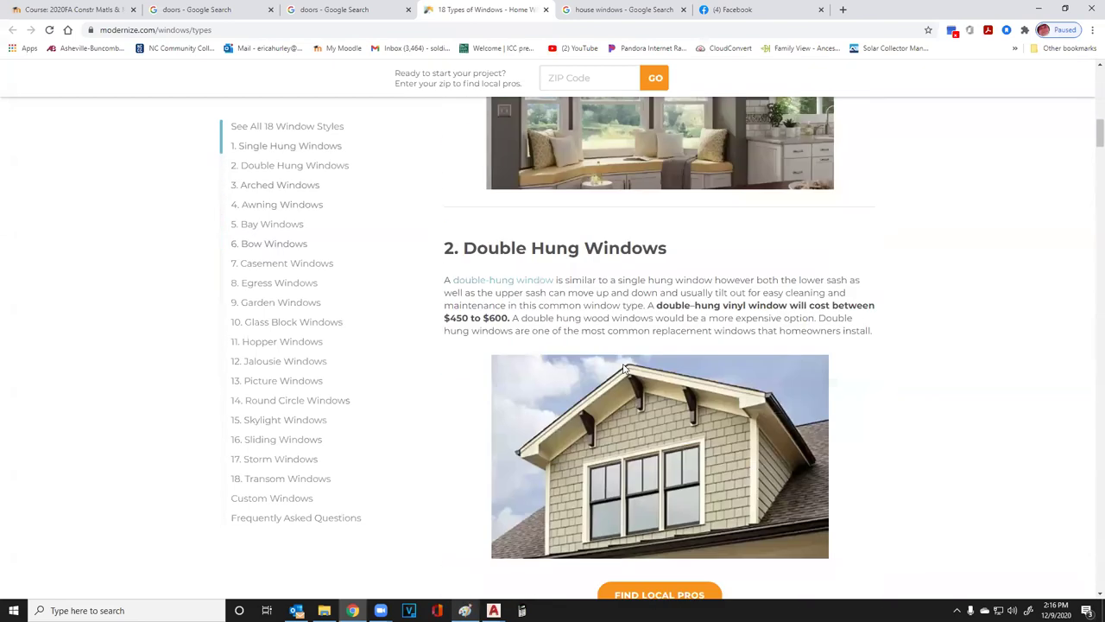
{"action": "scroll", "coordinate": [623, 369], "scroll_direction": "down", "scroll_amount": 14}
{"action": "scroll", "coordinate": [623, 367], "scroll_direction": "down", "scroll_amount": 3}
{"action": "scroll", "coordinate": [629, 363], "scroll_direction": "up", "scroll_amount": 2}
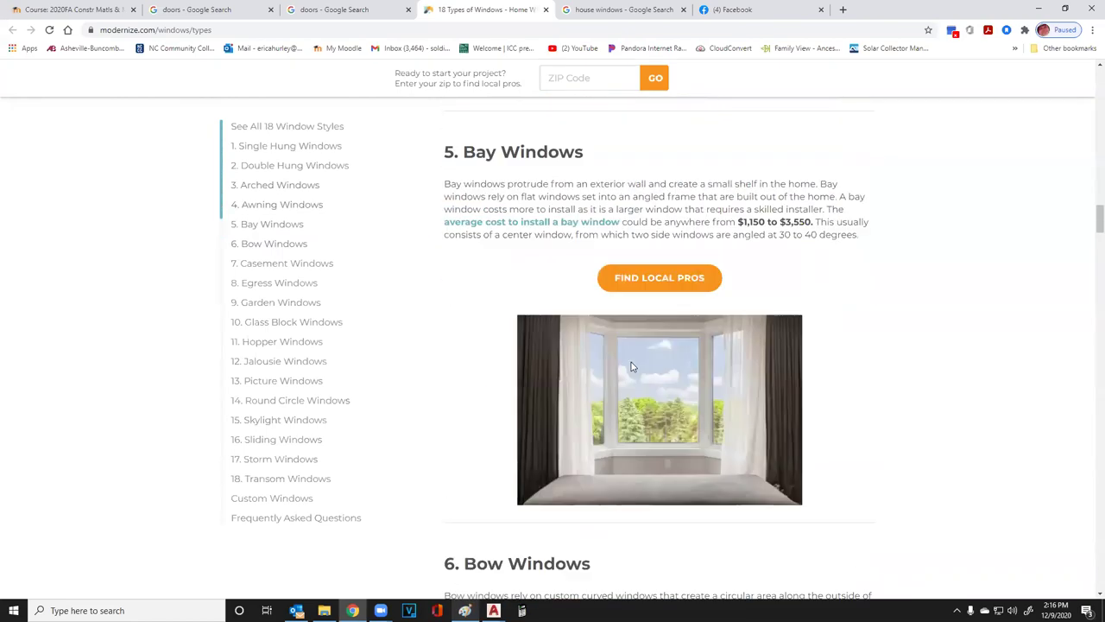
{"action": "scroll", "coordinate": [613, 366], "scroll_direction": "down", "scroll_amount": 3}
{"action": "scroll", "coordinate": [607, 367], "scroll_direction": "down", "scroll_amount": 10}
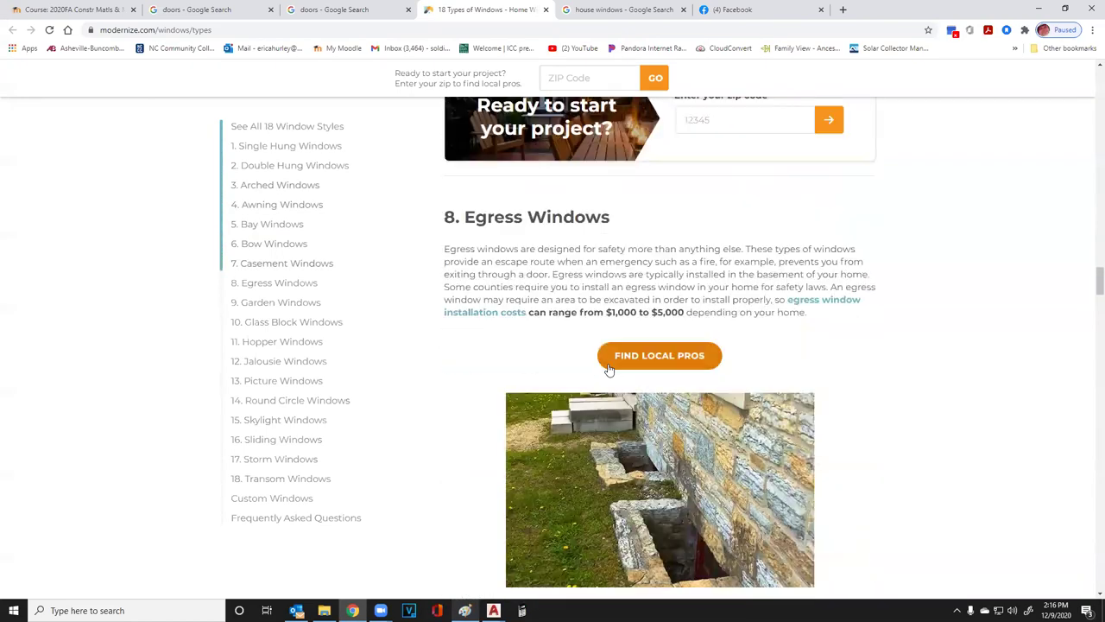
{"action": "scroll", "coordinate": [608, 367], "scroll_direction": "down", "scroll_amount": 1}
{"action": "scroll", "coordinate": [608, 361], "scroll_direction": "up", "scroll_amount": 11}
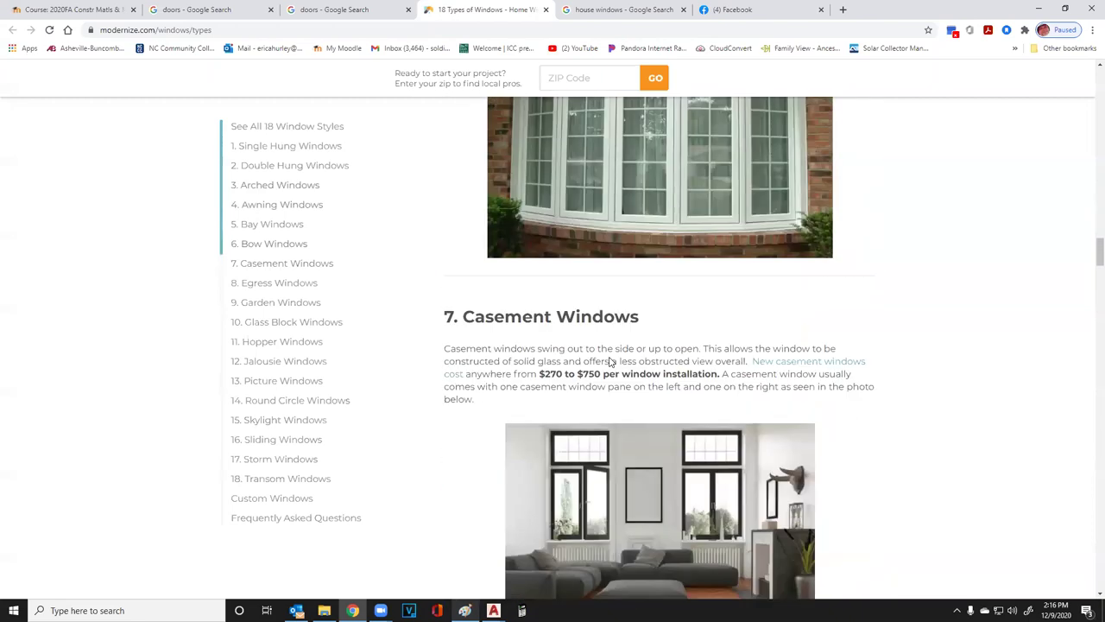
{"action": "scroll", "coordinate": [611, 360], "scroll_direction": "up", "scroll_amount": 3}
{"action": "scroll", "coordinate": [609, 363], "scroll_direction": "down", "scroll_amount": 1}
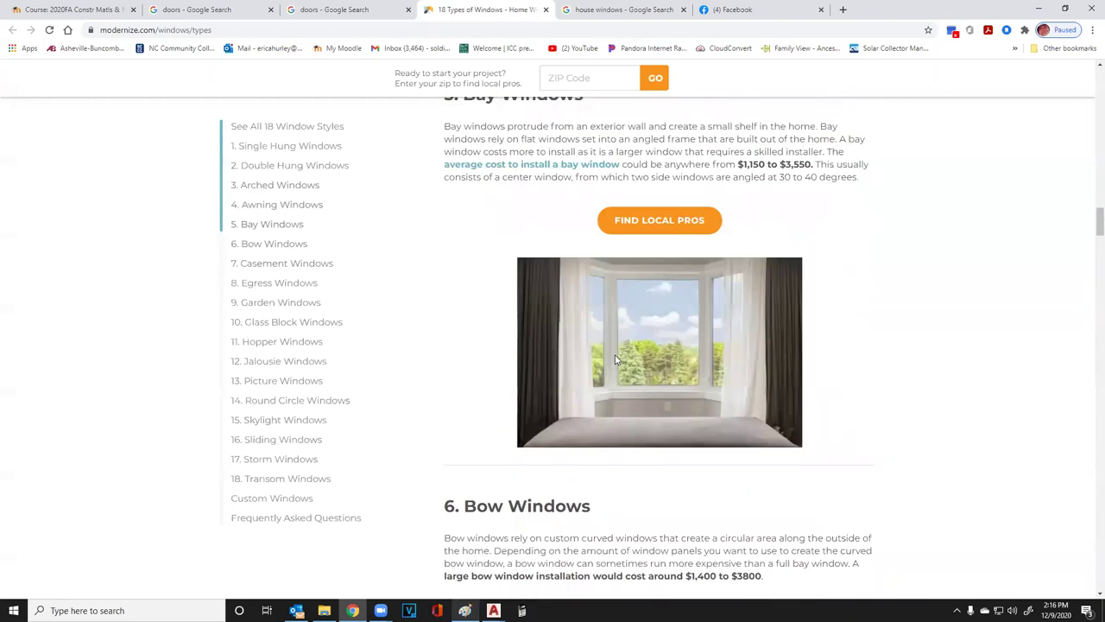
{"action": "scroll", "coordinate": [608, 371], "scroll_direction": "up", "scroll_amount": 1}
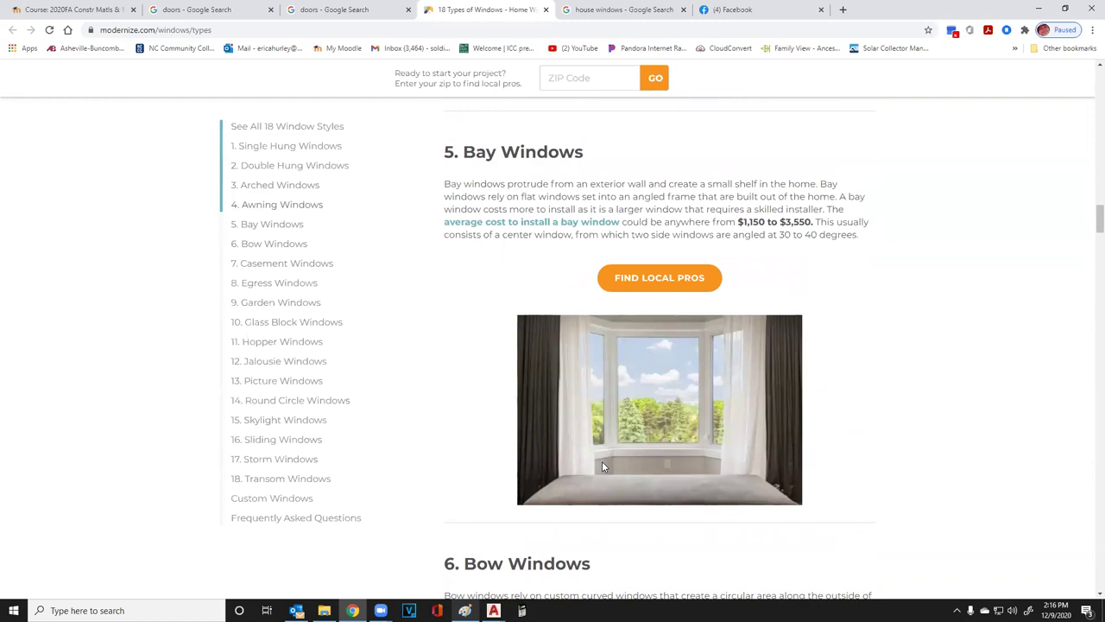
Erase the old awning and hopper sketch from the Paint canvas
{"action": "key", "text": "alt+Tab"}
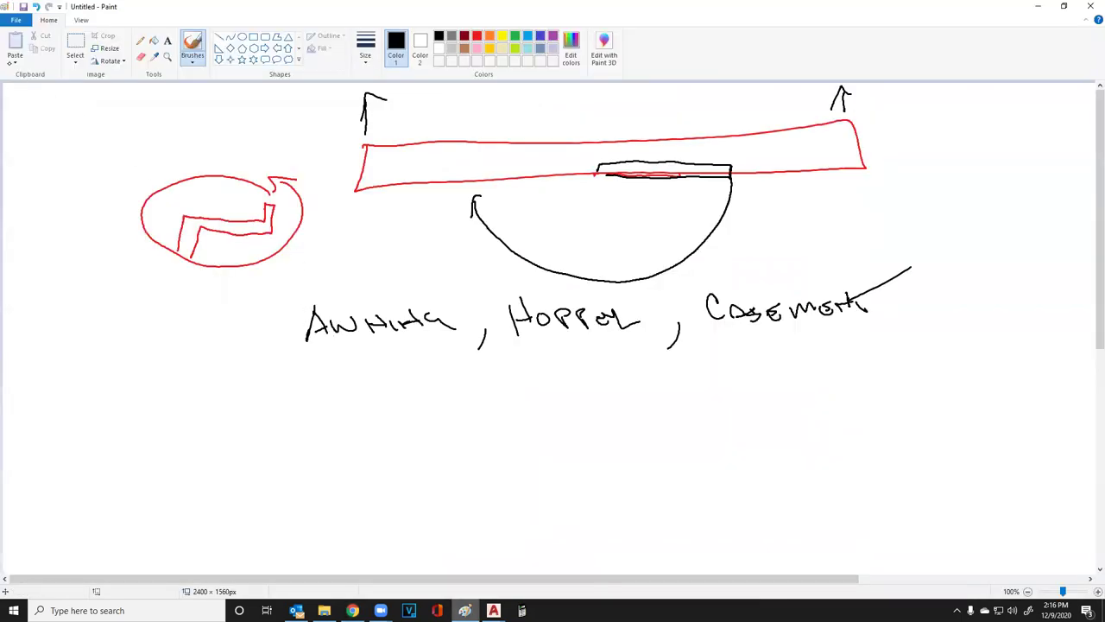
{"action": "left_click", "coordinate": [75, 48]}
{"action": "mouse_move", "coordinate": [75, 89]}
{"action": "left_mouse_down"}
{"action": "mouse_move", "coordinate": [415, 202]}
{"action": "mouse_move", "coordinate": [851, 378]}
{"action": "left_mouse_up"}
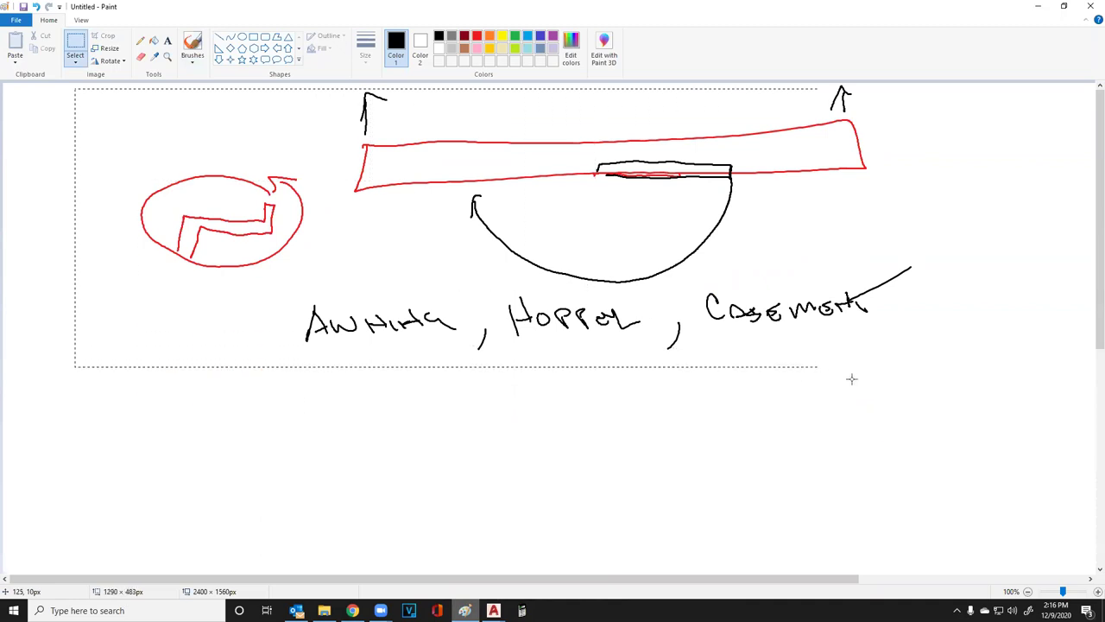
{"action": "key", "text": "Delete"}
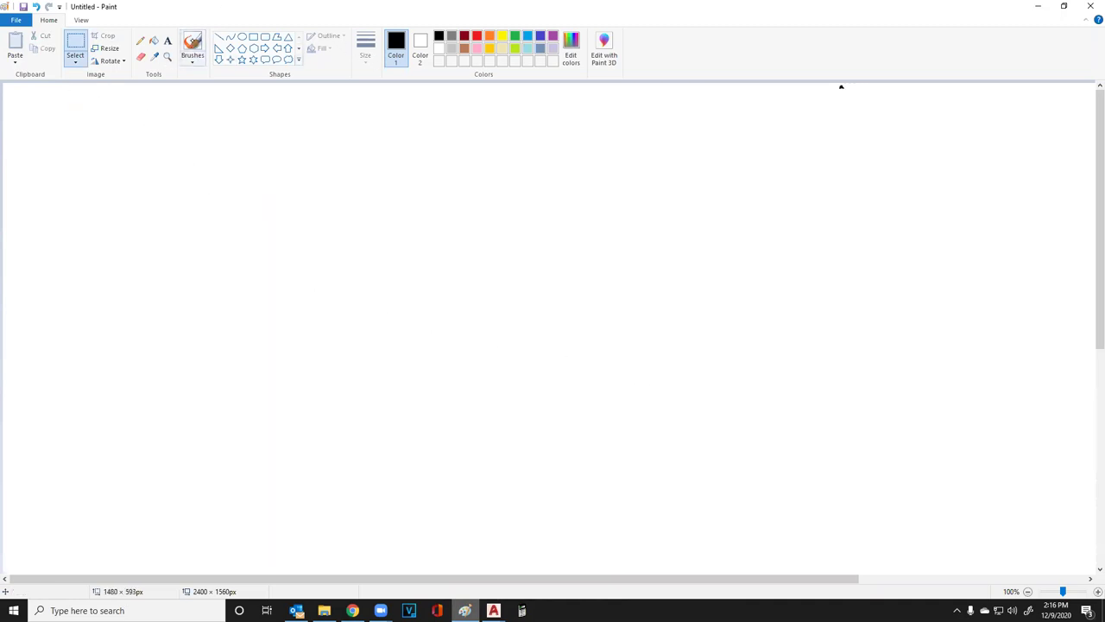
Brush the upper bay window outline with its sloped sides
{"action": "left_click", "coordinate": [193, 43]}
{"action": "left_click_drag", "start_coordinate": [365, 191], "coordinate": [300, 249]}
{"action": "mouse_move", "coordinate": [364, 192]}
{"action": "left_mouse_down"}
{"action": "mouse_move", "coordinate": [502, 189]}
{"action": "mouse_move", "coordinate": [576, 243]}
{"action": "left_mouse_up"}
{"action": "mouse_move", "coordinate": [509, 190]}
{"action": "left_mouse_down"}
{"action": "mouse_move", "coordinate": [566, 235]}
{"action": "mouse_move", "coordinate": [466, 175]}
{"action": "mouse_move", "coordinate": [366, 179]}
{"action": "mouse_move", "coordinate": [363, 204]}
{"action": "mouse_move", "coordinate": [341, 195]}
{"action": "mouse_move", "coordinate": [301, 236]}
{"action": "mouse_move", "coordinate": [312, 250]}
{"action": "mouse_move", "coordinate": [614, 244]}
{"action": "left_mouse_up"}
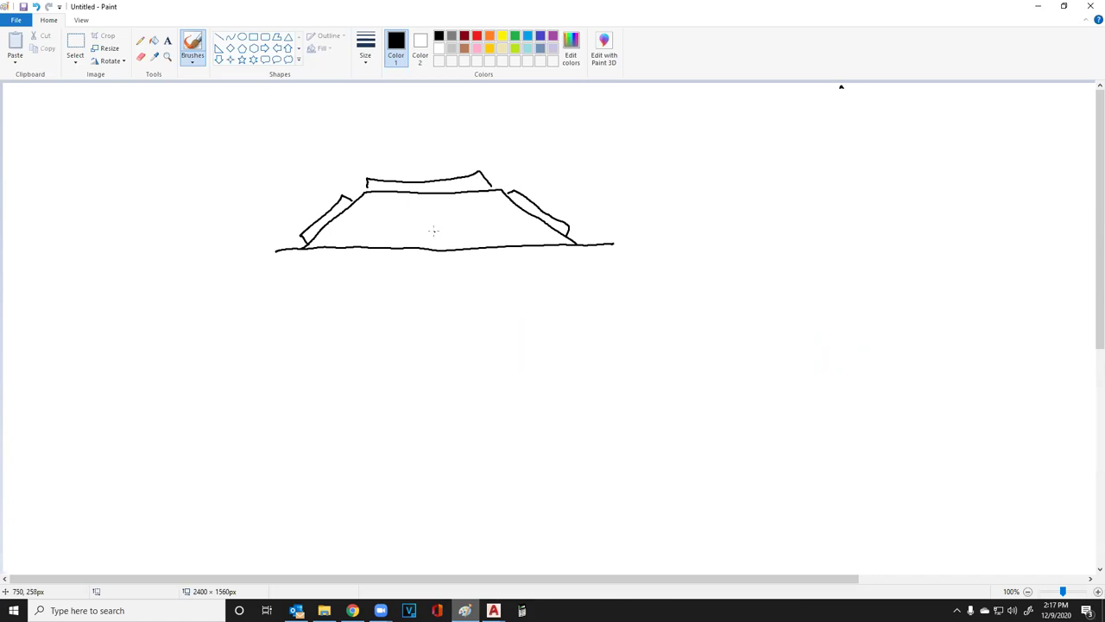
{"action": "left_click", "coordinate": [424, 261]}
Draw the lower bay sketch with a center panel, and add 'Unit' and 'Built in' labels
{"action": "mouse_move", "coordinate": [430, 477]}
{"action": "left_mouse_down"}
{"action": "mouse_move", "coordinate": [427, 511]}
{"action": "mouse_move", "coordinate": [413, 496]}
{"action": "mouse_move", "coordinate": [492, 402]}
{"action": "mouse_move", "coordinate": [481, 395]}
{"action": "mouse_move", "coordinate": [503, 388]}
{"action": "mouse_move", "coordinate": [480, 393]}
{"action": "mouse_move", "coordinate": [493, 380]}
{"action": "mouse_move", "coordinate": [496, 389]}
{"action": "mouse_move", "coordinate": [491, 380]}
{"action": "mouse_move", "coordinate": [518, 374]}
{"action": "mouse_move", "coordinate": [505, 390]}
{"action": "mouse_move", "coordinate": [620, 366]}
{"action": "left_mouse_up"}
{"action": "mouse_move", "coordinate": [516, 384]}
{"action": "left_mouse_down"}
{"action": "mouse_move", "coordinate": [666, 359]}
{"action": "mouse_move", "coordinate": [691, 377]}
{"action": "mouse_move", "coordinate": [672, 392]}
{"action": "mouse_move", "coordinate": [644, 372]}
{"action": "mouse_move", "coordinate": [702, 407]}
{"action": "mouse_move", "coordinate": [743, 456]}
{"action": "mouse_move", "coordinate": [760, 450]}
{"action": "mouse_move", "coordinate": [784, 475]}
{"action": "mouse_move", "coordinate": [766, 485]}
{"action": "left_mouse_up"}
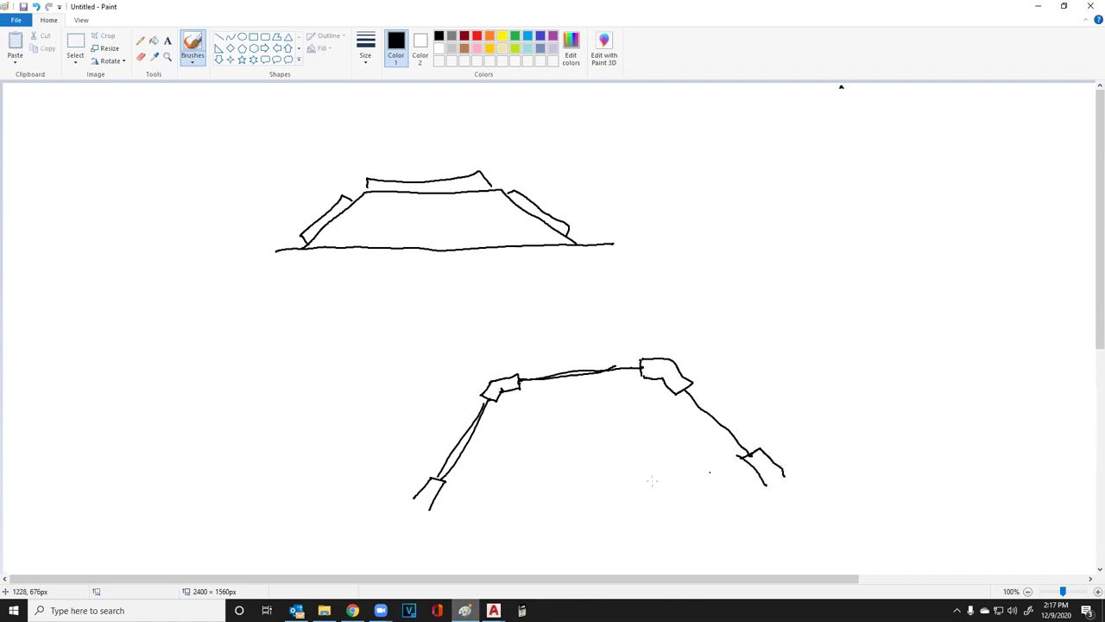
{"action": "left_click_drag", "start_coordinate": [419, 510], "coordinate": [787, 489]}
{"action": "left_click_drag", "start_coordinate": [510, 399], "coordinate": [516, 506]}
{"action": "left_click_drag", "start_coordinate": [644, 381], "coordinate": [664, 496]}
{"action": "left_click_drag", "start_coordinate": [510, 390], "coordinate": [639, 378]}
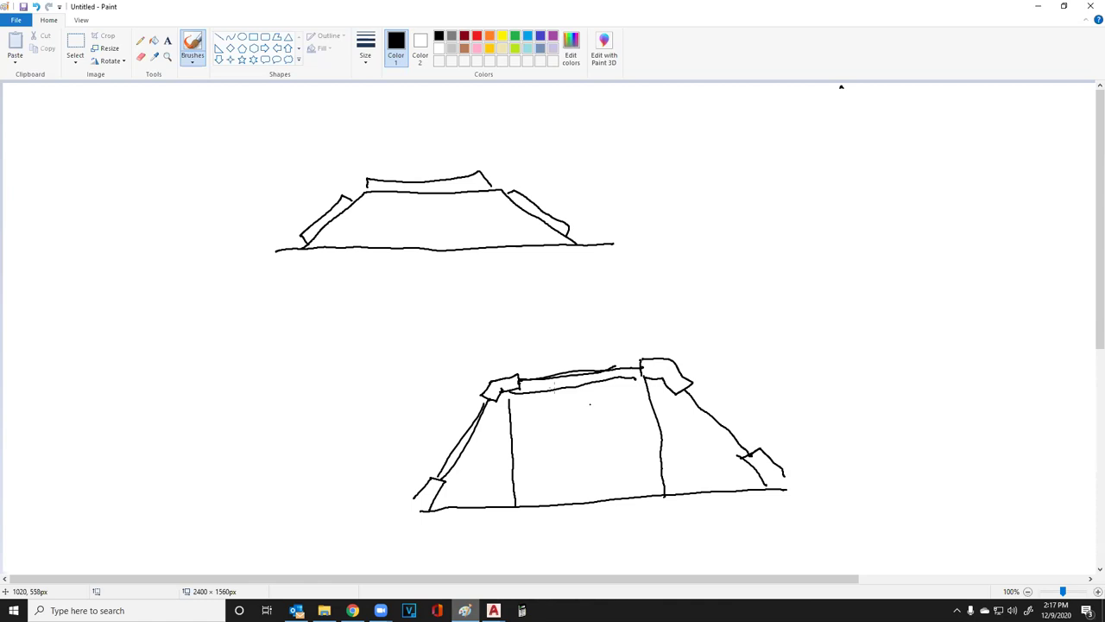
{"action": "mouse_move", "coordinate": [611, 161]}
{"action": "left_mouse_down"}
{"action": "mouse_move", "coordinate": [641, 172]}
{"action": "mouse_move", "coordinate": [679, 165]}
{"action": "mouse_move", "coordinate": [681, 151]}
{"action": "left_mouse_up"}
{"action": "mouse_move", "coordinate": [695, 355]}
{"action": "left_mouse_down"}
{"action": "mouse_move", "coordinate": [758, 322]}
{"action": "mouse_move", "coordinate": [774, 296]}
{"action": "mouse_move", "coordinate": [753, 330]}
{"action": "mouse_move", "coordinate": [815, 284]}
{"action": "mouse_move", "coordinate": [836, 289]}
{"action": "mouse_move", "coordinate": [842, 273]}
{"action": "mouse_move", "coordinate": [846, 294]}
{"action": "left_mouse_up"}
Undo the stray letter and add extra lines around the lower bay sketch
{"action": "key", "text": "ctrl+z"}
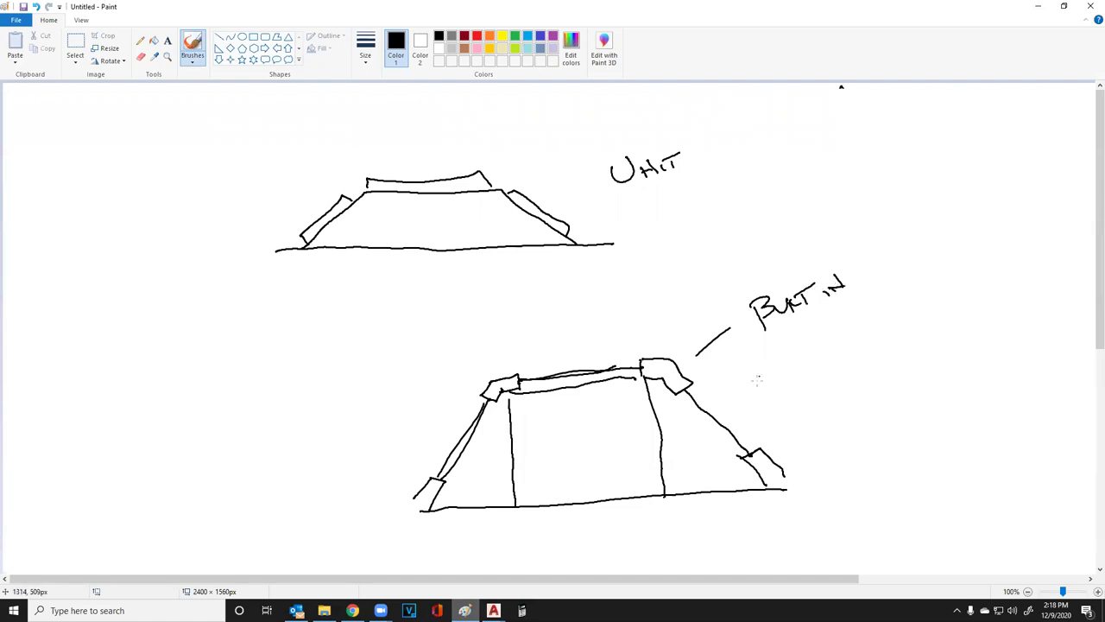
{"action": "left_click_drag", "start_coordinate": [726, 419], "coordinate": [752, 396]}
{"action": "left_click_drag", "start_coordinate": [587, 369], "coordinate": [569, 319]}
{"action": "left_click_drag", "start_coordinate": [459, 424], "coordinate": [407, 411]}
In red, mark four ticks on the base line and upward arrows in the panels
{"action": "left_click", "coordinate": [476, 35]}
{"action": "left_click_drag", "start_coordinate": [454, 499], "coordinate": [454, 510]}
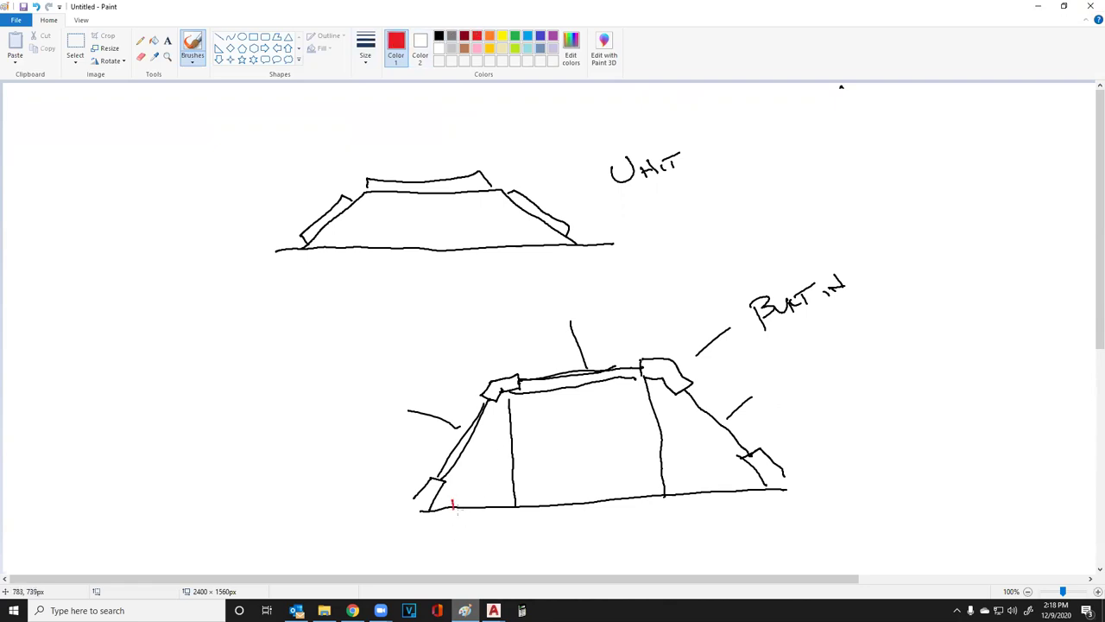
{"action": "left_click_drag", "start_coordinate": [519, 499], "coordinate": [524, 511]}
{"action": "left_click_drag", "start_coordinate": [623, 491], "coordinate": [623, 500]}
{"action": "left_click_drag", "start_coordinate": [715, 490], "coordinate": [716, 501]}
{"action": "mouse_move", "coordinate": [486, 493]}
{"action": "left_mouse_down"}
{"action": "mouse_move", "coordinate": [488, 475]}
{"action": "mouse_move", "coordinate": [473, 470]}
{"action": "mouse_move", "coordinate": [482, 449]}
{"action": "left_mouse_up"}
{"action": "left_click_drag", "start_coordinate": [563, 486], "coordinate": [577, 423]}
{"action": "mouse_move", "coordinate": [682, 474]}
{"action": "left_mouse_down"}
{"action": "mouse_move", "coordinate": [699, 420]}
{"action": "mouse_move", "coordinate": [687, 426]}
{"action": "mouse_move", "coordinate": [715, 427]}
{"action": "left_mouse_up"}
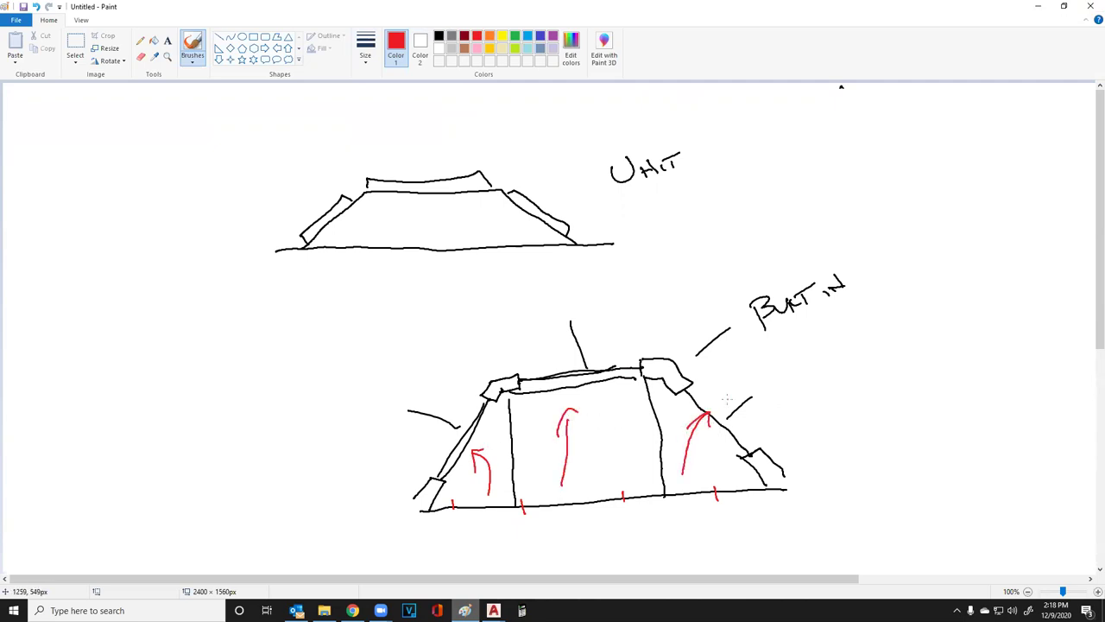
Select both window sketches and delete them
{"action": "left_click", "coordinate": [75, 45]}
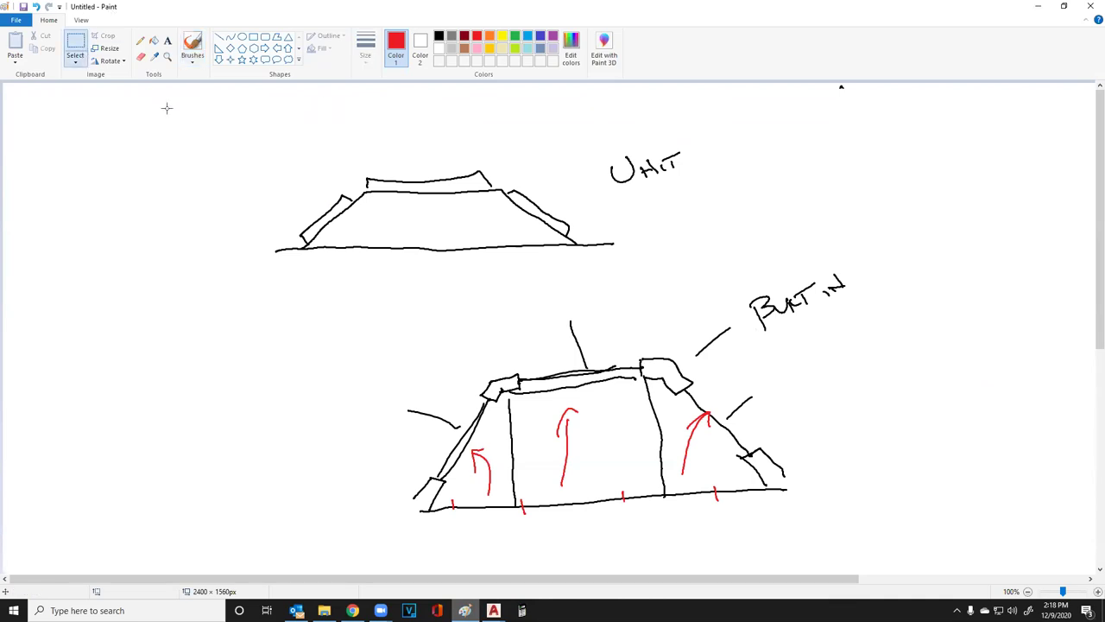
{"action": "left_click_drag", "start_coordinate": [223, 101], "coordinate": [1020, 545]}
{"action": "key", "text": "Delete"}
In red, draw a small bay outline, a Bow label, and a long curve with tick marks
{"action": "left_click", "coordinate": [193, 47]}
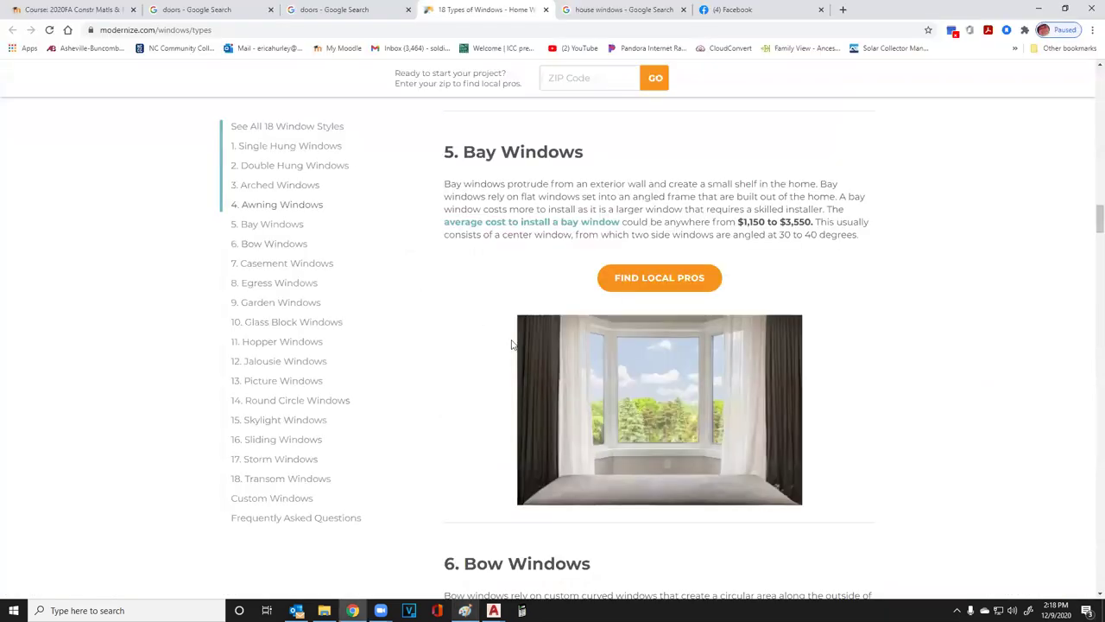
{"action": "scroll", "coordinate": [513, 343], "scroll_direction": "down", "scroll_amount": 5}
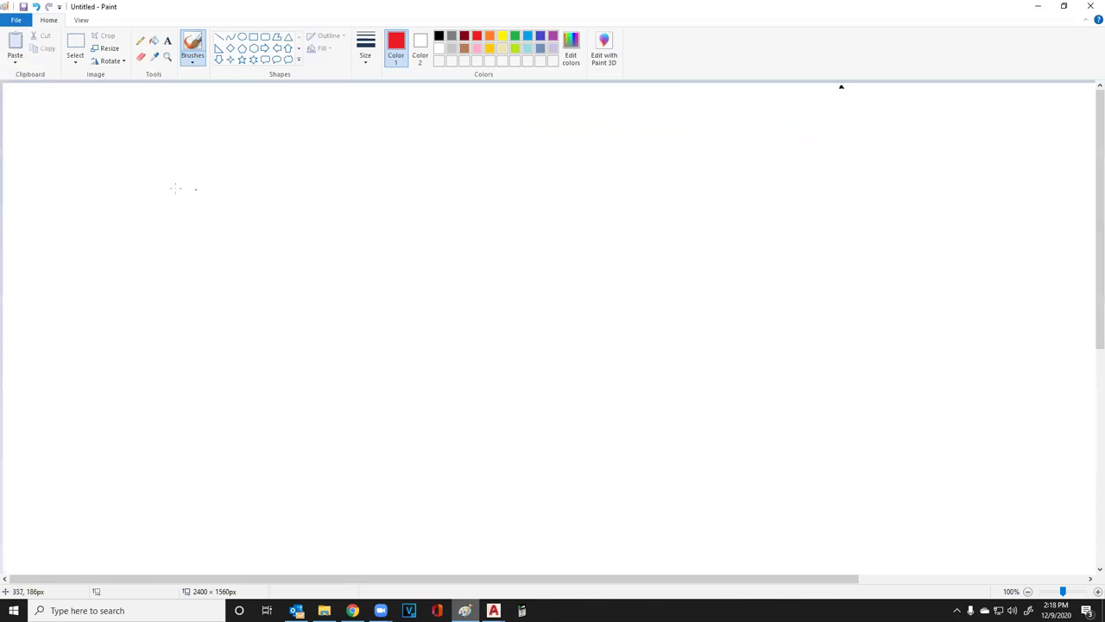
{"action": "mouse_move", "coordinate": [134, 158]}
{"action": "left_mouse_down"}
{"action": "mouse_move", "coordinate": [156, 197]}
{"action": "mouse_move", "coordinate": [220, 203]}
{"action": "mouse_move", "coordinate": [253, 170]}
{"action": "left_mouse_up"}
{"action": "mouse_move", "coordinate": [163, 122]}
{"action": "left_mouse_down"}
{"action": "mouse_move", "coordinate": [192, 114]}
{"action": "mouse_move", "coordinate": [220, 127]}
{"action": "left_mouse_up"}
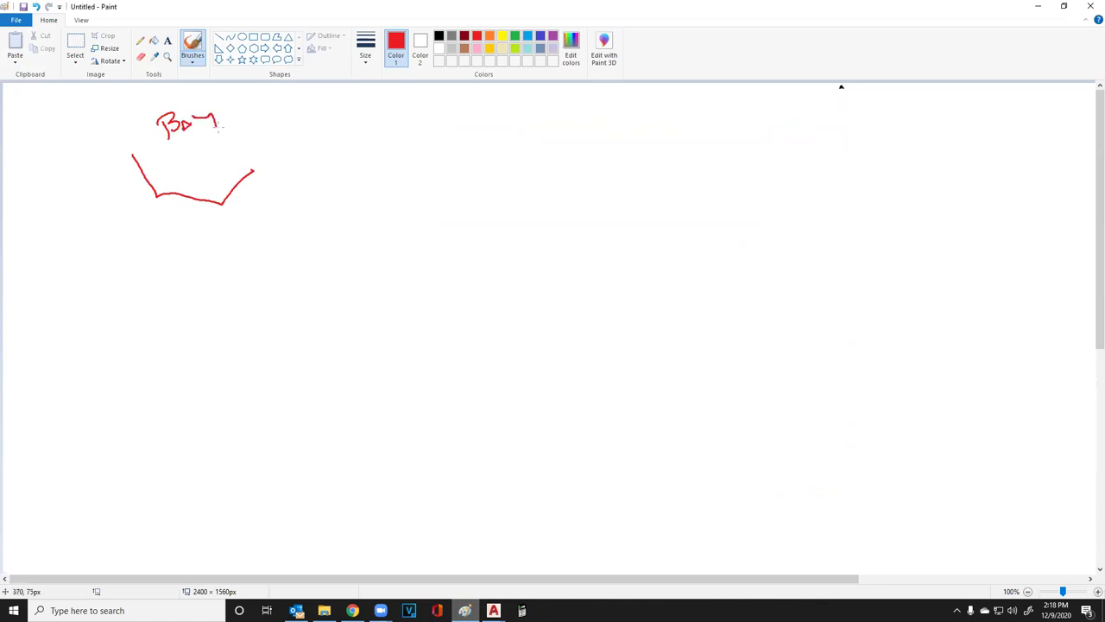
{"action": "mouse_move", "coordinate": [341, 180]}
{"action": "left_mouse_down"}
{"action": "mouse_move", "coordinate": [395, 215]}
{"action": "mouse_move", "coordinate": [551, 240]}
{"action": "mouse_move", "coordinate": [620, 226]}
{"action": "mouse_move", "coordinate": [740, 168]}
{"action": "left_mouse_up"}
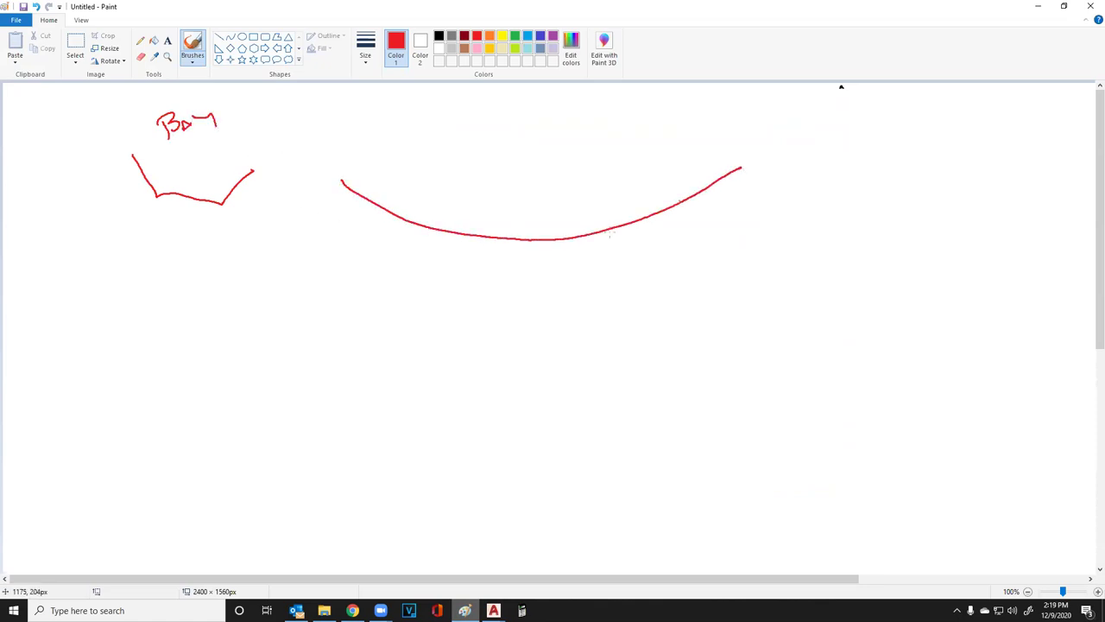
{"action": "mouse_move", "coordinate": [330, 166]}
{"action": "left_mouse_down"}
{"action": "mouse_move", "coordinate": [388, 217]}
{"action": "mouse_move", "coordinate": [510, 246]}
{"action": "left_mouse_up"}
{"action": "left_click_drag", "start_coordinate": [649, 207], "coordinate": [647, 221]}
{"action": "left_click_drag", "start_coordinate": [710, 184], "coordinate": [706, 200]}
{"action": "key", "text": "alt+Tab"}
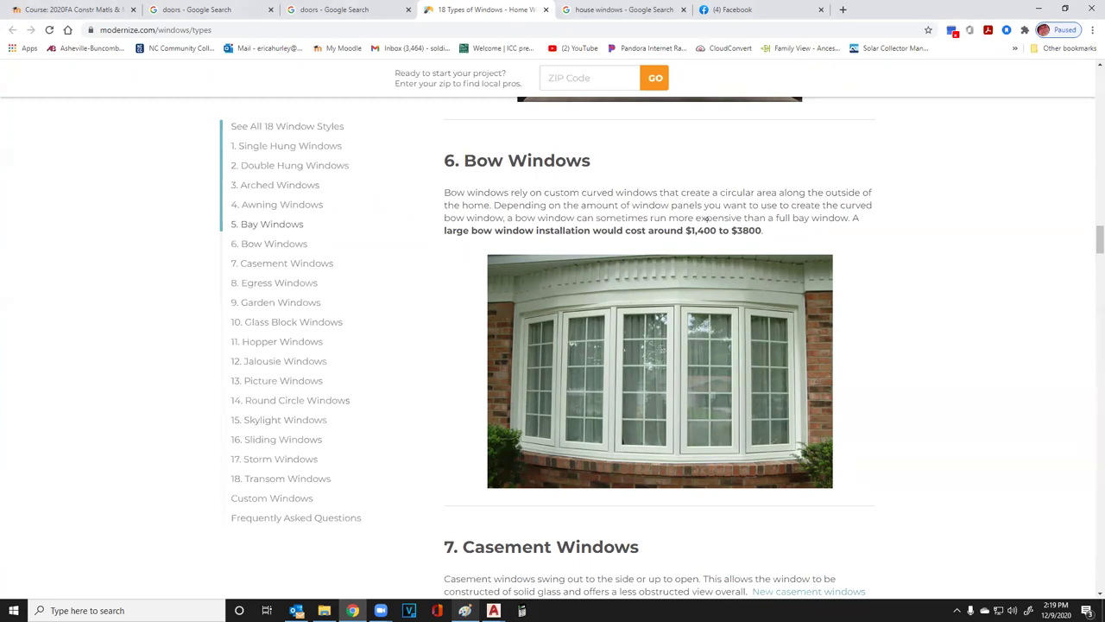
{"action": "key", "text": "alt+Tab"}
Paste the Bow Windows page capture and trace red around the bow window's top trim
{"action": "key", "text": "ctrl+v"}
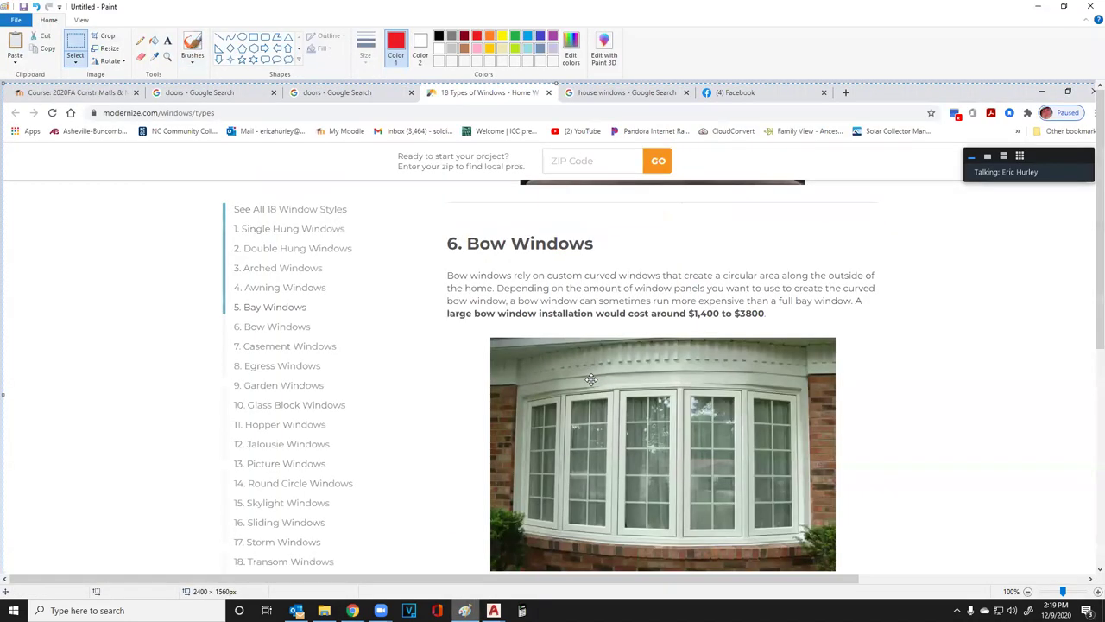
{"action": "left_click", "coordinate": [193, 45]}
{"action": "mouse_move", "coordinate": [517, 387]}
{"action": "left_mouse_down"}
{"action": "mouse_move", "coordinate": [811, 377]}
{"action": "mouse_move", "coordinate": [523, 376]}
{"action": "left_mouse_up"}
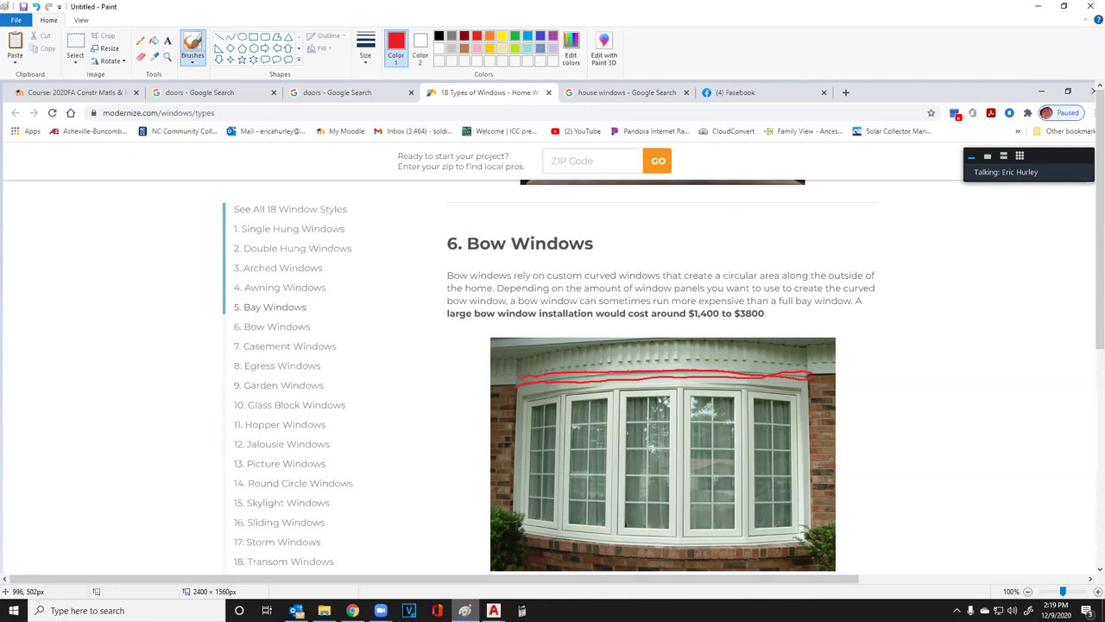
{"action": "mouse_move", "coordinate": [518, 356]}
{"action": "left_mouse_down"}
{"action": "mouse_move", "coordinate": [749, 334]}
{"action": "mouse_move", "coordinate": [793, 334]}
{"action": "mouse_move", "coordinate": [808, 369]}
{"action": "left_mouse_up"}
Undo the pasted capture and draw red diamonds on the bow curve's tick marks
{"action": "key", "text": "ctrl+z"}
{"action": "key", "text": "ctrl+z"}
{"action": "key", "text": "ctrl+z"}
{"action": "key", "text": "ctrl+z"}
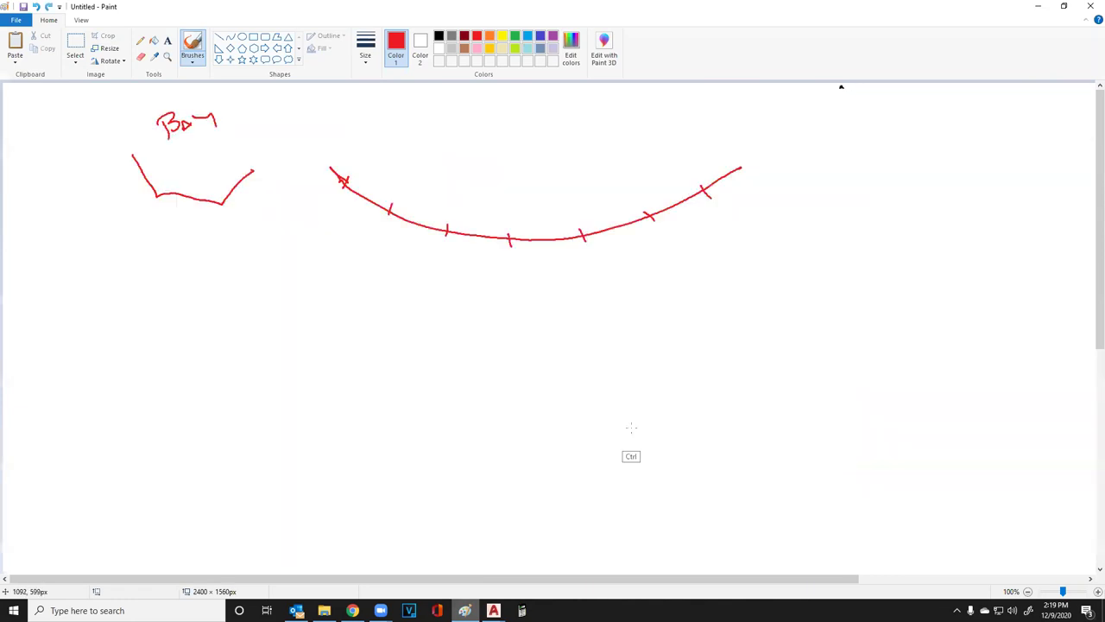
{"action": "mouse_move", "coordinate": [391, 204]}
{"action": "left_mouse_down"}
{"action": "mouse_move", "coordinate": [391, 218]}
{"action": "mouse_move", "coordinate": [452, 241]}
{"action": "mouse_move", "coordinate": [457, 227]}
{"action": "mouse_move", "coordinate": [512, 237]}
{"action": "left_mouse_up"}
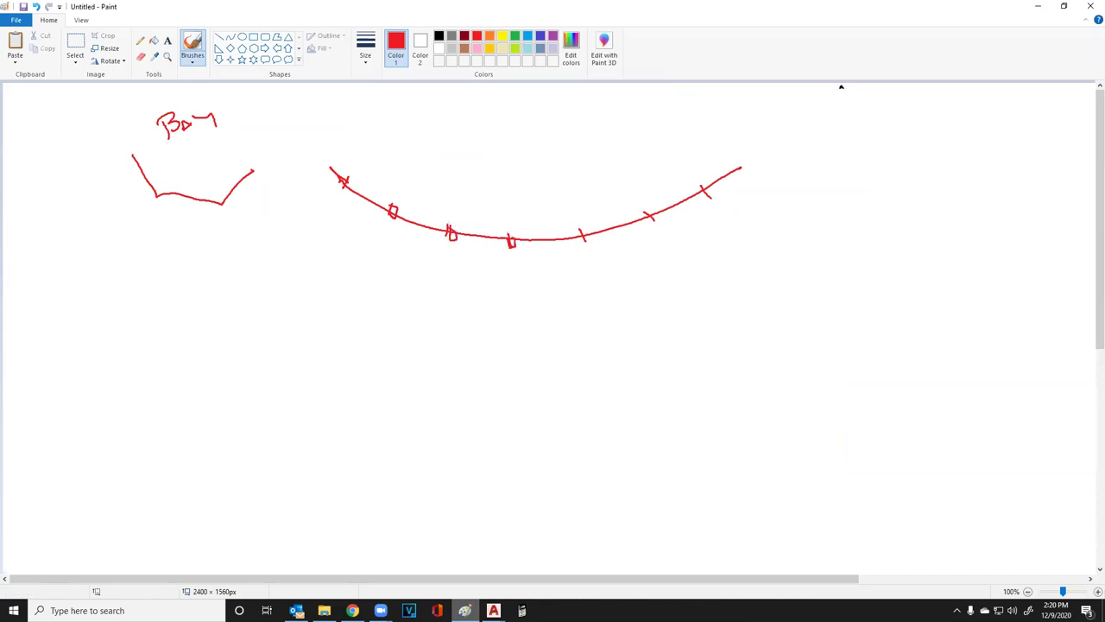
{"action": "left_click_drag", "start_coordinate": [582, 245], "coordinate": [586, 237]}
{"action": "left_click_drag", "start_coordinate": [586, 236], "coordinate": [581, 230]}
{"action": "mouse_move", "coordinate": [648, 208]}
{"action": "left_mouse_down"}
{"action": "mouse_move", "coordinate": [650, 228]}
{"action": "mouse_move", "coordinate": [646, 211]}
{"action": "left_mouse_up"}
{"action": "mouse_move", "coordinate": [701, 184]}
{"action": "left_mouse_down"}
{"action": "mouse_move", "coordinate": [704, 199]}
{"action": "mouse_move", "coordinate": [713, 190]}
{"action": "mouse_move", "coordinate": [702, 181]}
{"action": "left_mouse_up"}
{"action": "mouse_move", "coordinate": [344, 188]}
{"action": "left_mouse_down"}
{"action": "mouse_move", "coordinate": [347, 172]}
{"action": "mouse_move", "coordinate": [332, 181]}
{"action": "mouse_move", "coordinate": [341, 188]}
{"action": "left_mouse_up"}
Select and delete the bow sketches, then select the leftover red stroke
{"action": "left_click", "coordinate": [75, 48]}
{"action": "left_click_drag", "start_coordinate": [81, 88], "coordinate": [734, 313]}
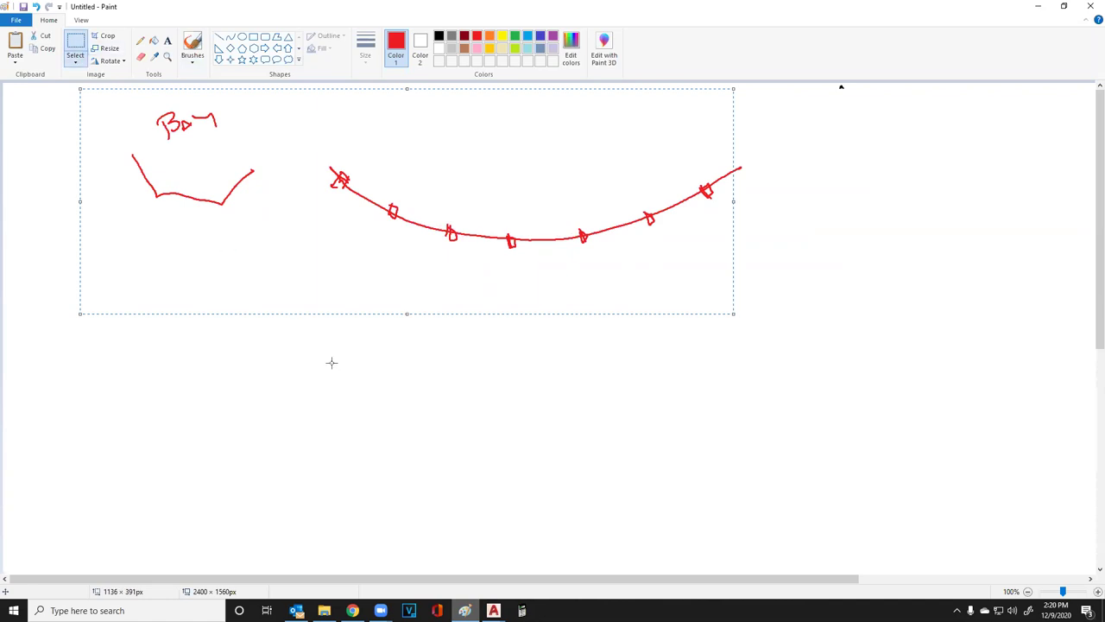
{"action": "key", "text": "Delete"}
{"action": "left_click_drag", "start_coordinate": [703, 153], "coordinate": [801, 238]}
Delete the leftover stroke and scroll the article to 8. Egress Windows ($1,000–$5,000)
{"action": "key", "text": "Delete"}
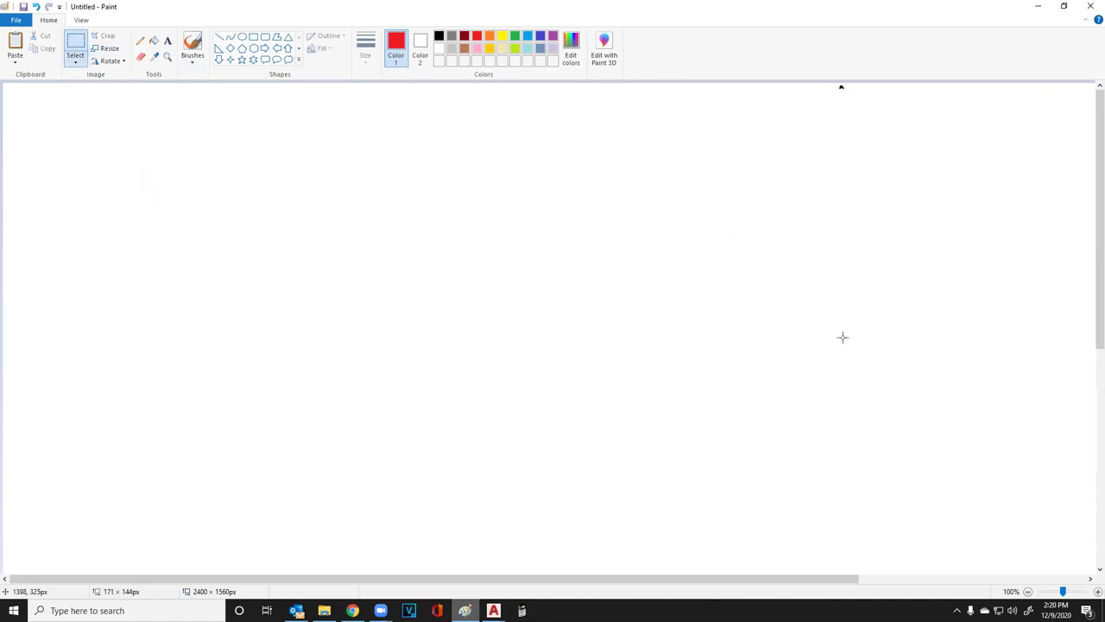
{"action": "key", "text": "alt+Tab"}
{"action": "scroll", "coordinate": [692, 331], "scroll_direction": "down", "scroll_amount": 5}
{"action": "scroll", "coordinate": [692, 330], "scroll_direction": "down", "scroll_amount": 5}
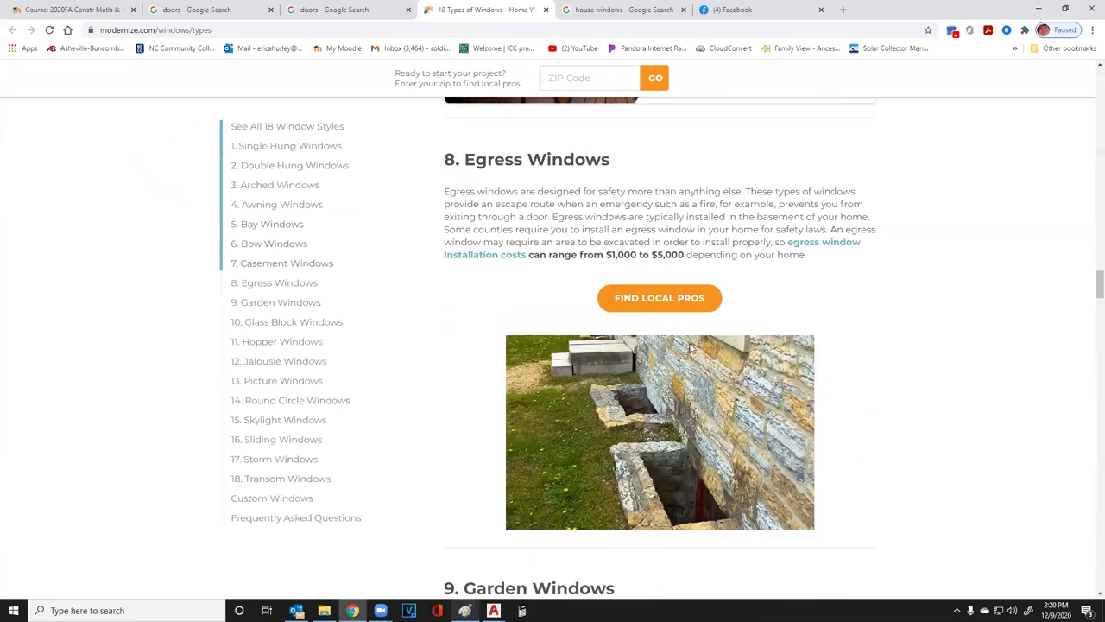
{"action": "scroll", "coordinate": [690, 347], "scroll_direction": "down", "scroll_amount": 1}
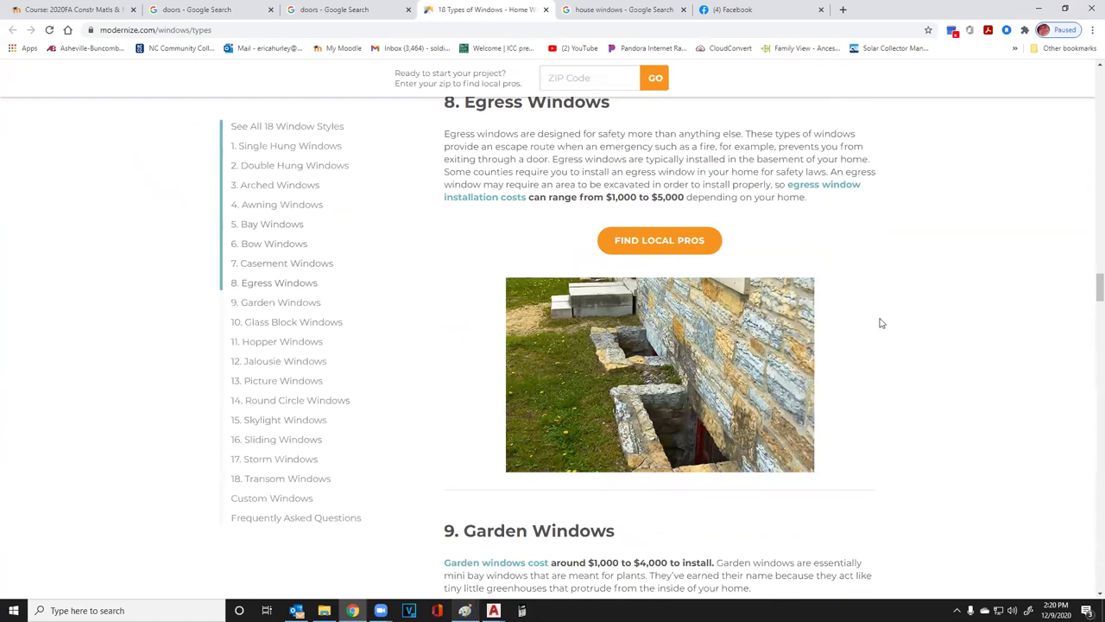
{"action": "scroll", "coordinate": [673, 378], "scroll_direction": "down", "scroll_amount": 1}
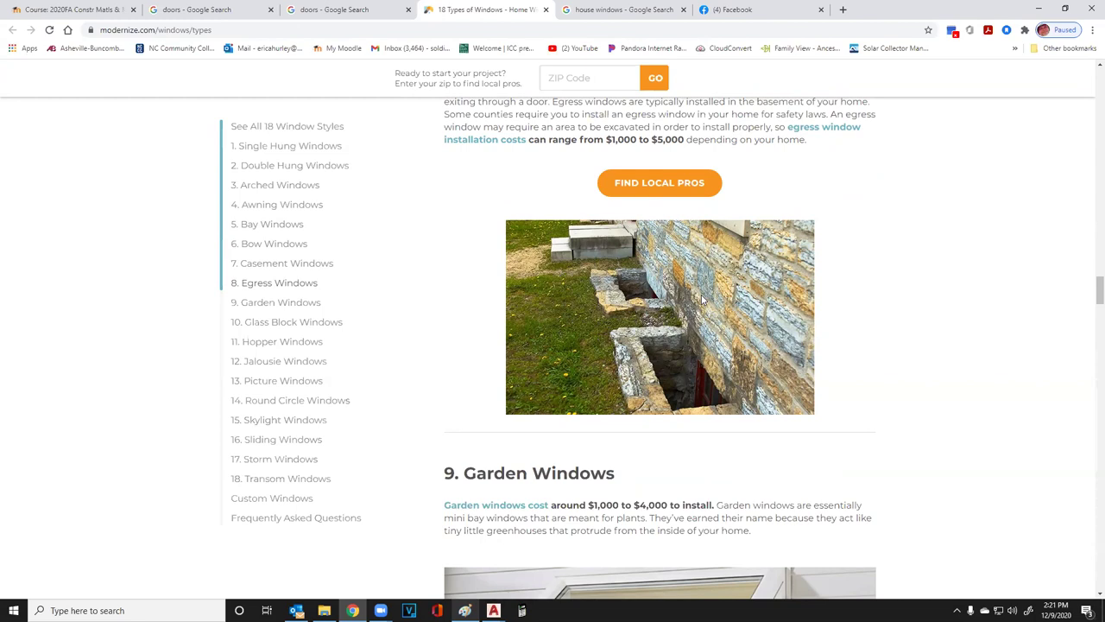
Draw a black diagonal line and an angled line, crossed by two short red strokes
{"action": "key", "text": "alt+Tab"}
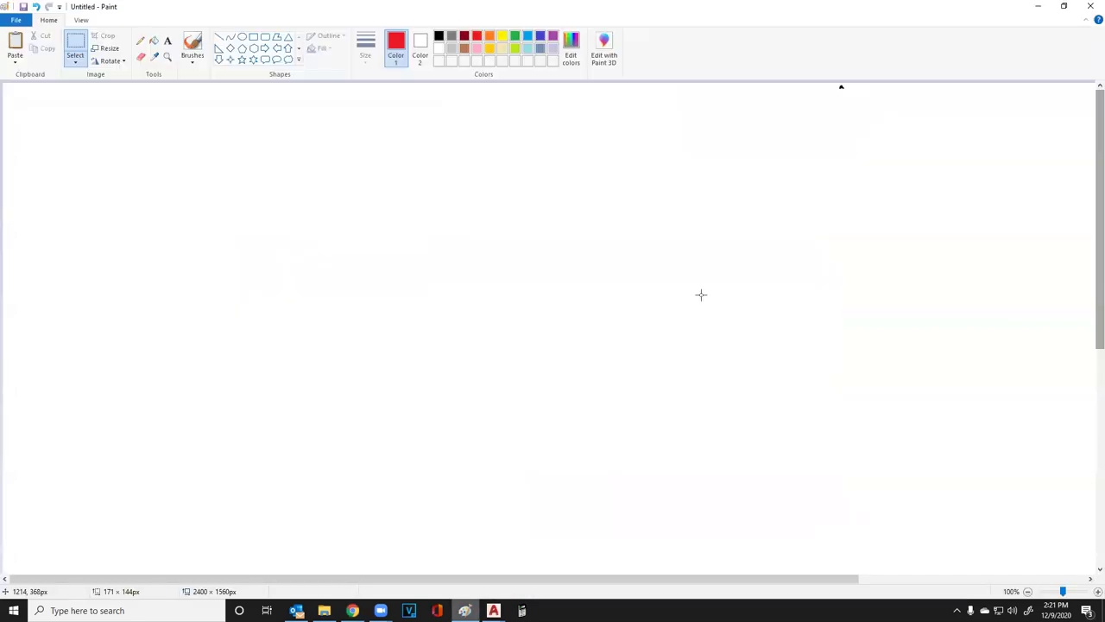
{"action": "left_click", "coordinate": [439, 35]}
{"action": "left_click", "coordinate": [192, 45]}
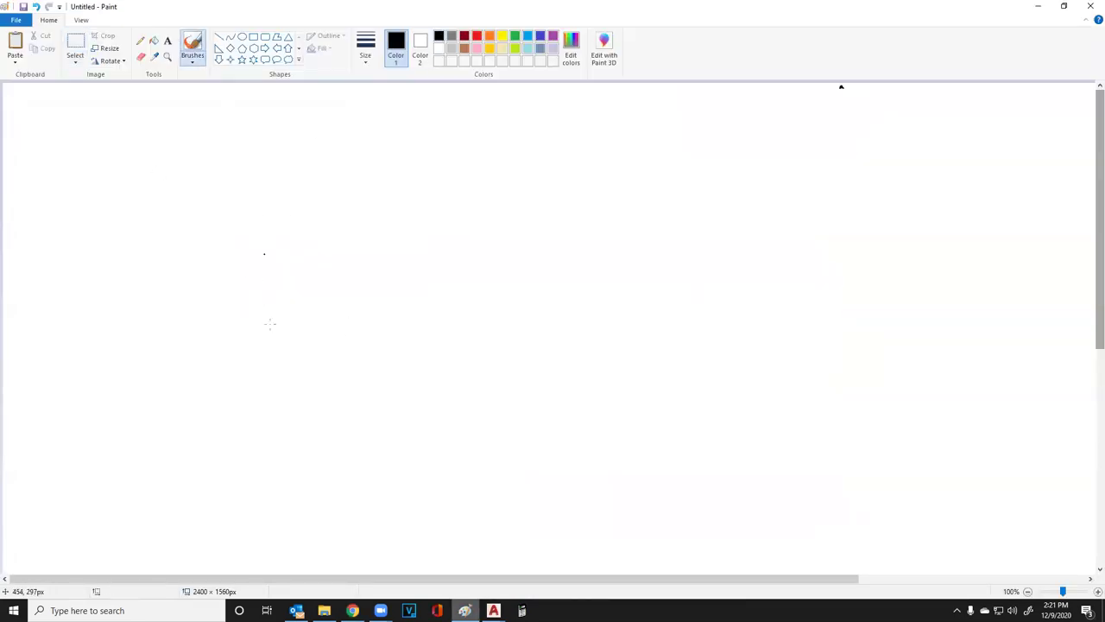
{"action": "mouse_move", "coordinate": [250, 367]}
{"action": "left_mouse_down"}
{"action": "mouse_move", "coordinate": [366, 270]}
{"action": "mouse_move", "coordinate": [495, 205]}
{"action": "mouse_move", "coordinate": [776, 136]}
{"action": "left_mouse_up"}
{"action": "mouse_move", "coordinate": [577, 133]}
{"action": "left_mouse_down"}
{"action": "mouse_move", "coordinate": [576, 266]}
{"action": "mouse_move", "coordinate": [363, 278]}
{"action": "mouse_move", "coordinate": [366, 173]}
{"action": "mouse_move", "coordinate": [366, 277]}
{"action": "left_mouse_up"}
{"action": "left_click", "coordinate": [476, 37]}
{"action": "left_click_drag", "start_coordinate": [363, 168], "coordinate": [373, 173]}
{"action": "left_click_drag", "start_coordinate": [357, 248], "coordinate": [377, 242]}
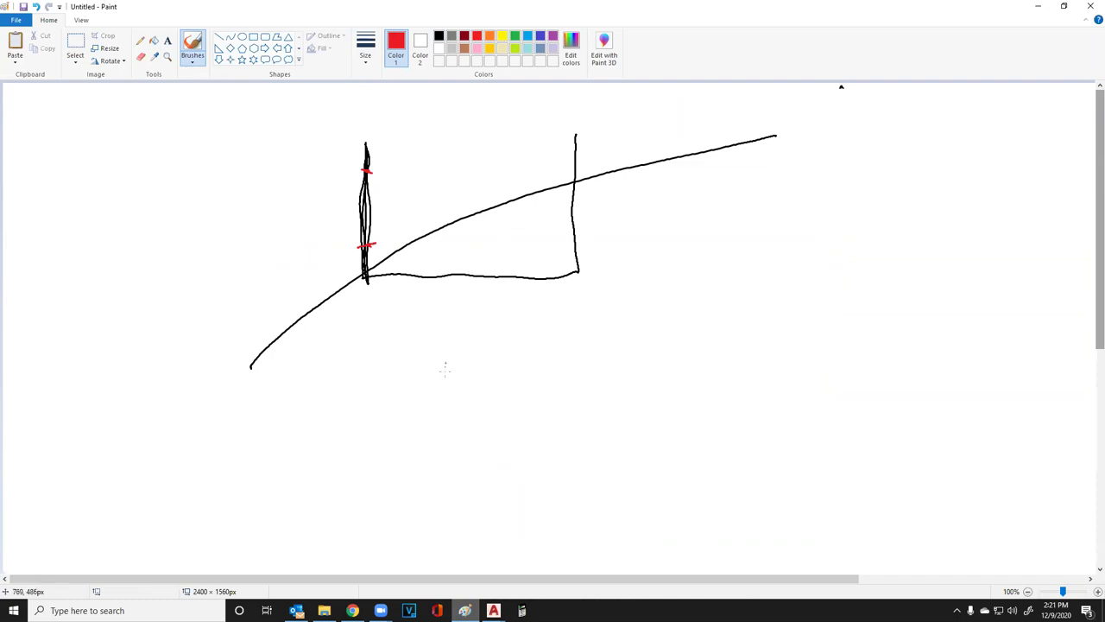
Add a red ground line and box below, with a small black frame and arrows
{"action": "left_click_drag", "start_coordinate": [530, 434], "coordinate": [997, 408]}
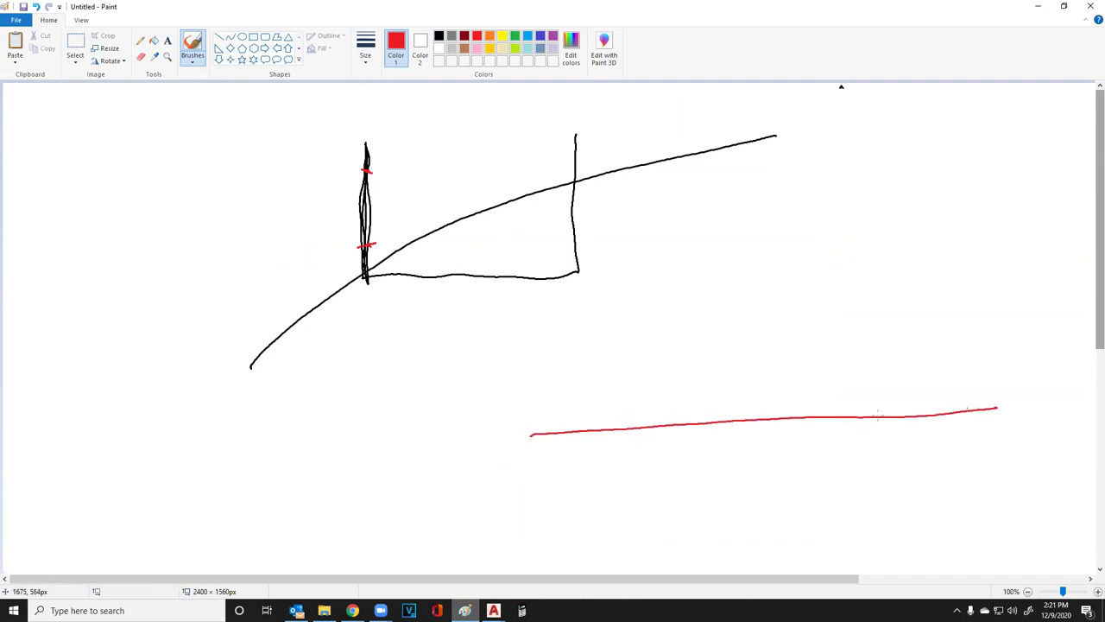
{"action": "mouse_move", "coordinate": [674, 427]}
{"action": "left_mouse_down"}
{"action": "mouse_move", "coordinate": [671, 493]}
{"action": "mouse_move", "coordinate": [848, 494]}
{"action": "mouse_move", "coordinate": [853, 415]}
{"action": "left_mouse_up"}
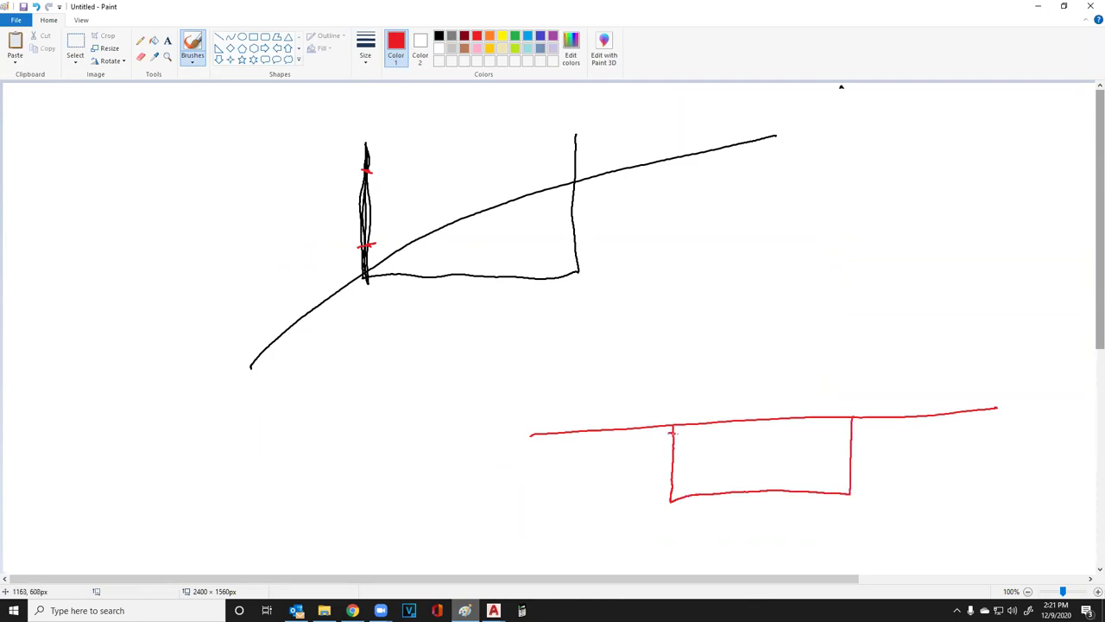
{"action": "left_click", "coordinate": [439, 36]}
{"action": "mouse_move", "coordinate": [672, 437]}
{"action": "left_mouse_down"}
{"action": "mouse_move", "coordinate": [675, 471]}
{"action": "mouse_move", "coordinate": [675, 435]}
{"action": "mouse_move", "coordinate": [643, 450]}
{"action": "mouse_move", "coordinate": [644, 480]}
{"action": "mouse_move", "coordinate": [678, 478]}
{"action": "left_mouse_up"}
{"action": "mouse_move", "coordinate": [639, 428]}
{"action": "left_mouse_down"}
{"action": "mouse_move", "coordinate": [638, 472]}
{"action": "mouse_move", "coordinate": [649, 488]}
{"action": "mouse_move", "coordinate": [679, 488]}
{"action": "mouse_move", "coordinate": [658, 493]}
{"action": "mouse_move", "coordinate": [658, 505]}
{"action": "mouse_move", "coordinate": [435, 519]}
{"action": "mouse_move", "coordinate": [447, 523]}
{"action": "left_mouse_up"}
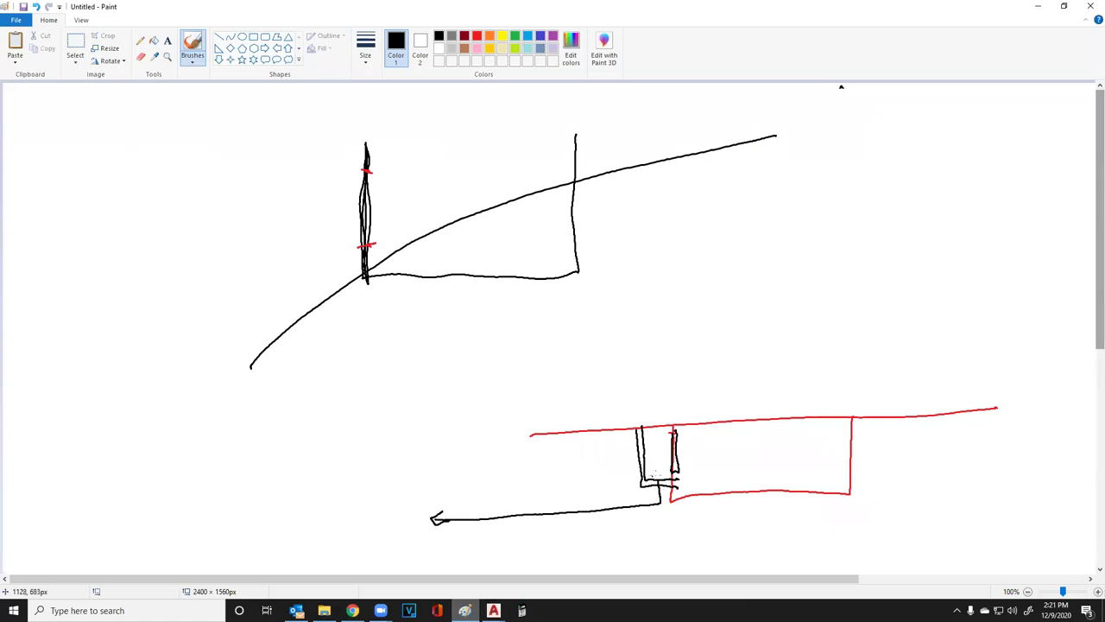
{"action": "mouse_move", "coordinate": [666, 475]}
{"action": "left_mouse_down"}
{"action": "mouse_move", "coordinate": [672, 464]}
{"action": "mouse_move", "coordinate": [686, 480]}
{"action": "mouse_move", "coordinate": [696, 473]}
{"action": "left_mouse_up"}
Scroll the 18 Types of Windows article past Garden Windows to Glass Block Windows ($365–$785)
{"action": "key", "text": "alt+Tab"}
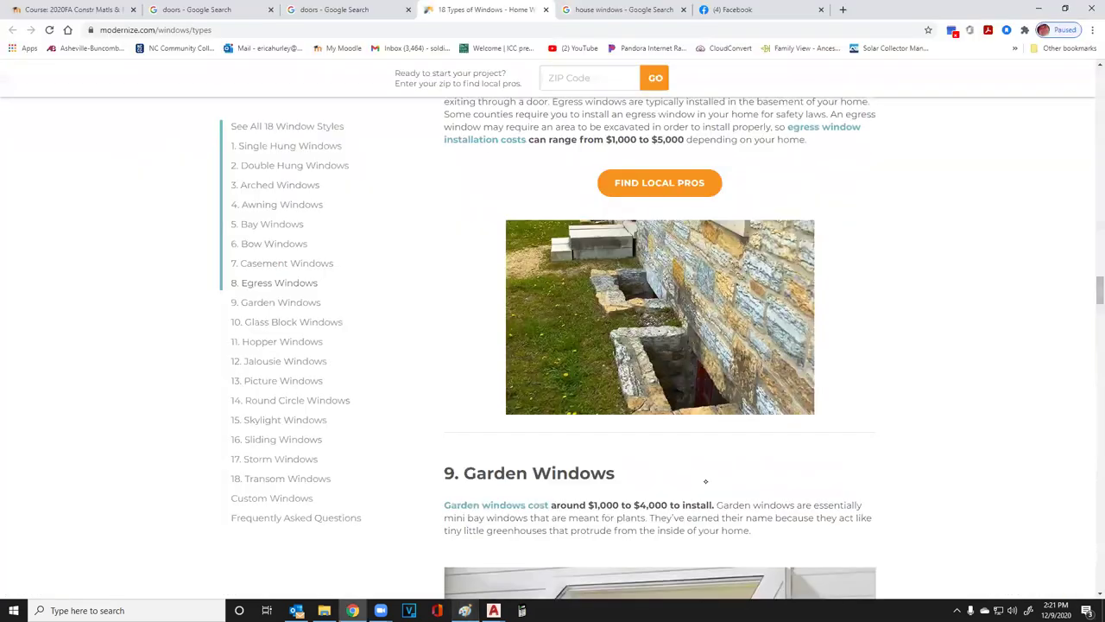
{"action": "scroll", "coordinate": [674, 525], "scroll_direction": "down", "scroll_amount": 5}
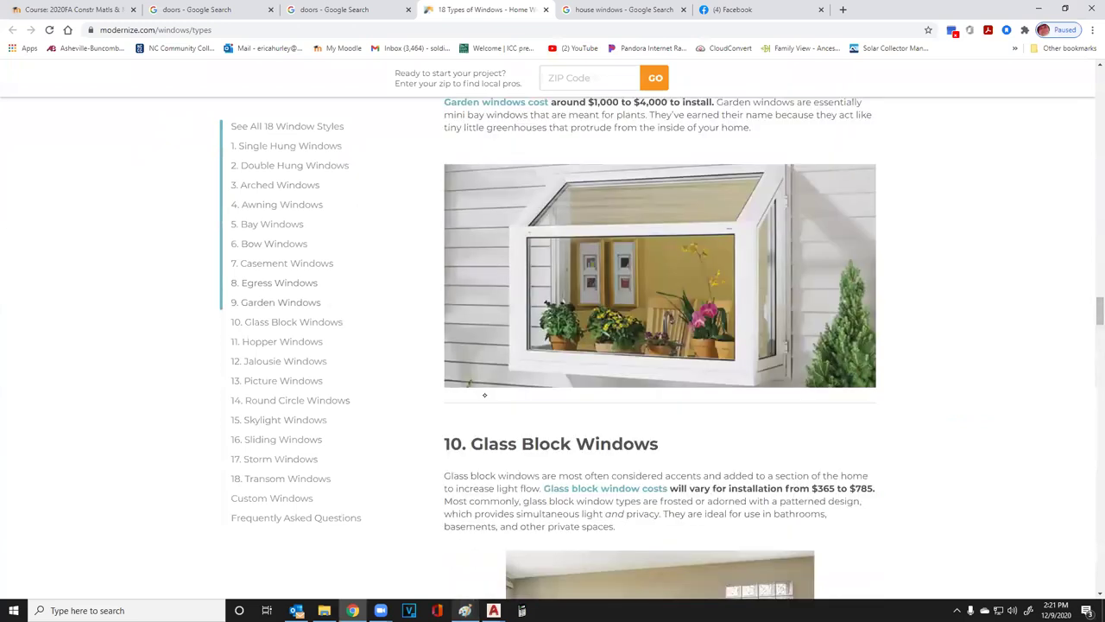
{"action": "scroll", "coordinate": [489, 417], "scroll_direction": "up", "scroll_amount": 1}
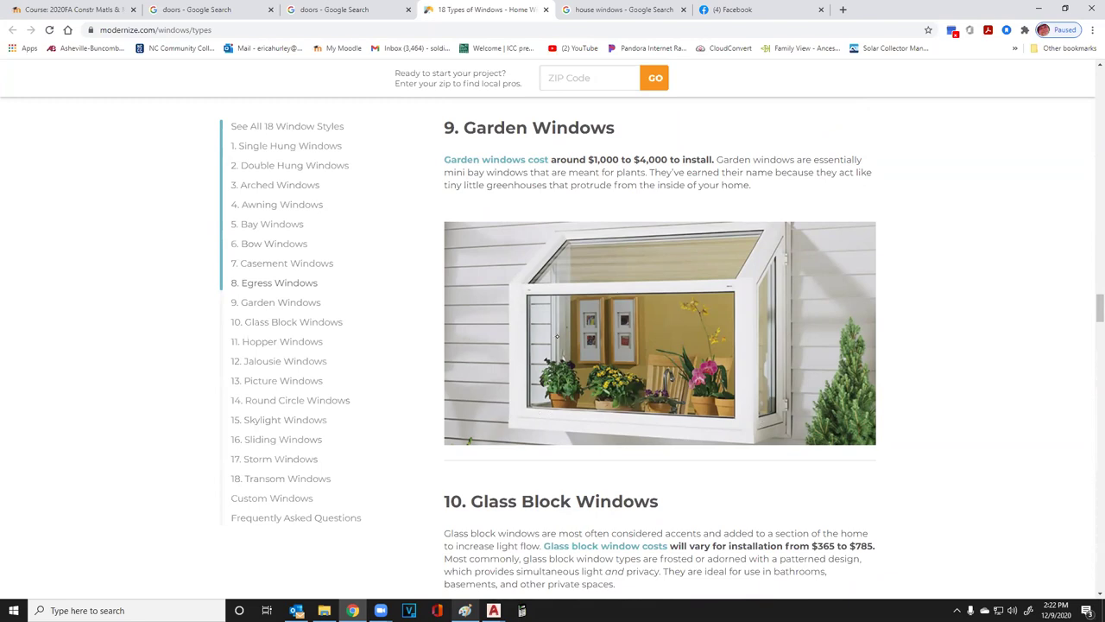
{"action": "scroll", "coordinate": [658, 392], "scroll_direction": "down", "scroll_amount": 1}
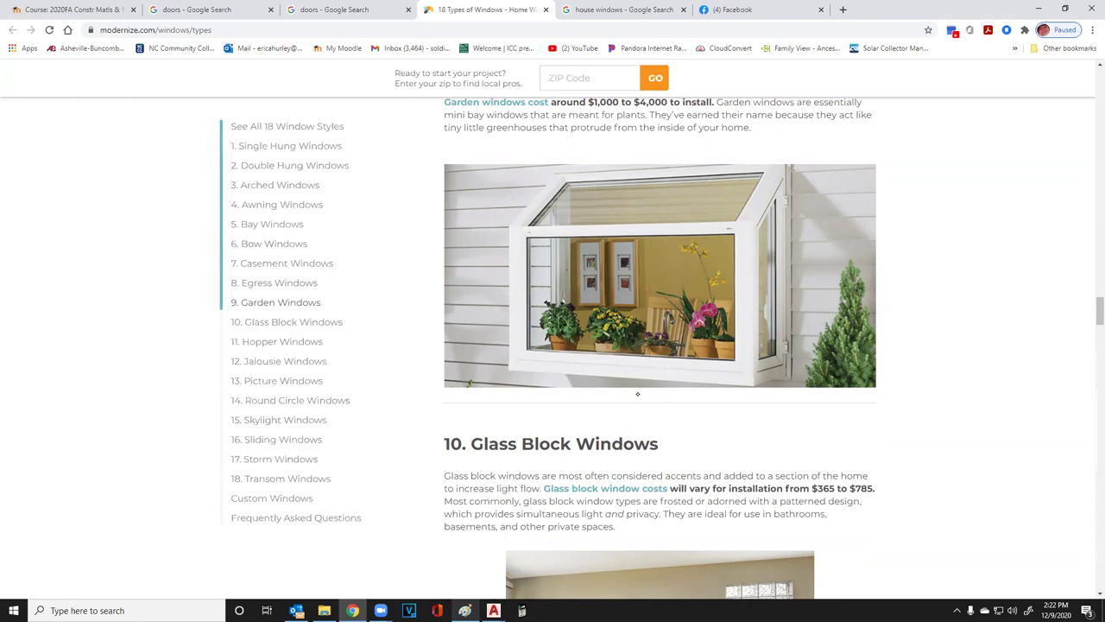
{"action": "scroll", "coordinate": [637, 393], "scroll_direction": "down", "scroll_amount": 3}
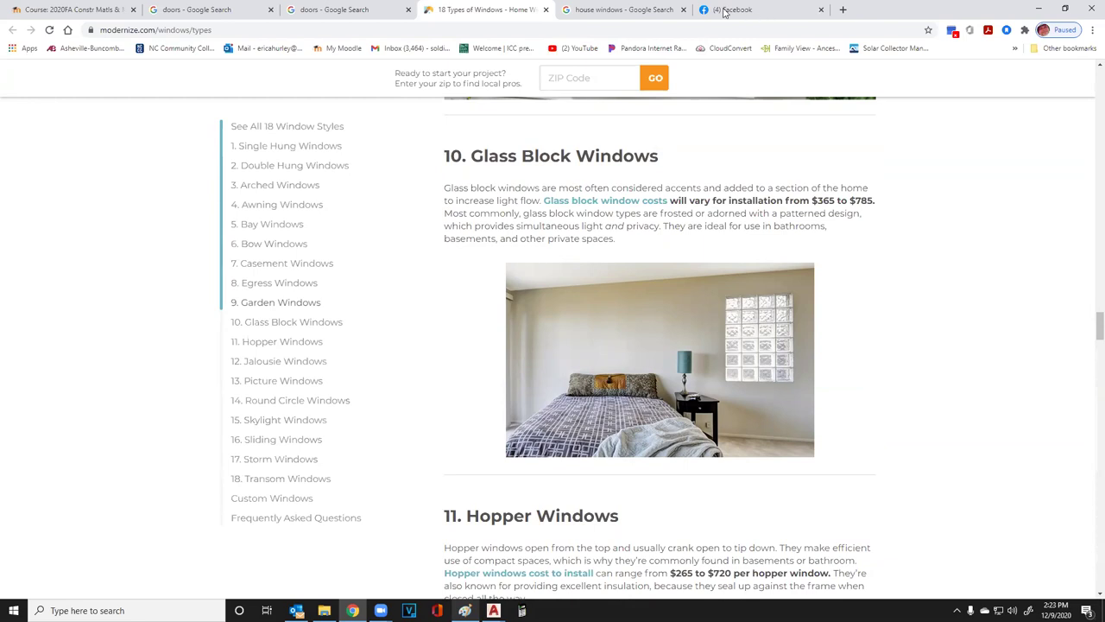
In a new tab, search Google for 'lowes' and go to the Lowe's website
{"action": "left_click", "coordinate": [843, 10]}
{"action": "left_click", "coordinate": [774, 30]}
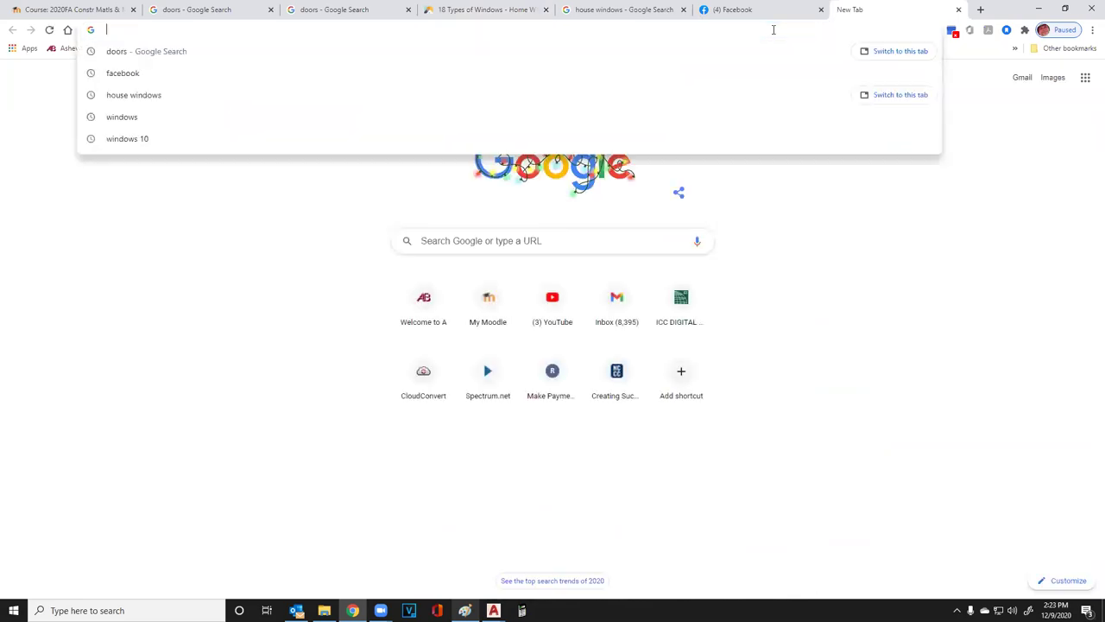
{"action": "type", "text": "lowes"}
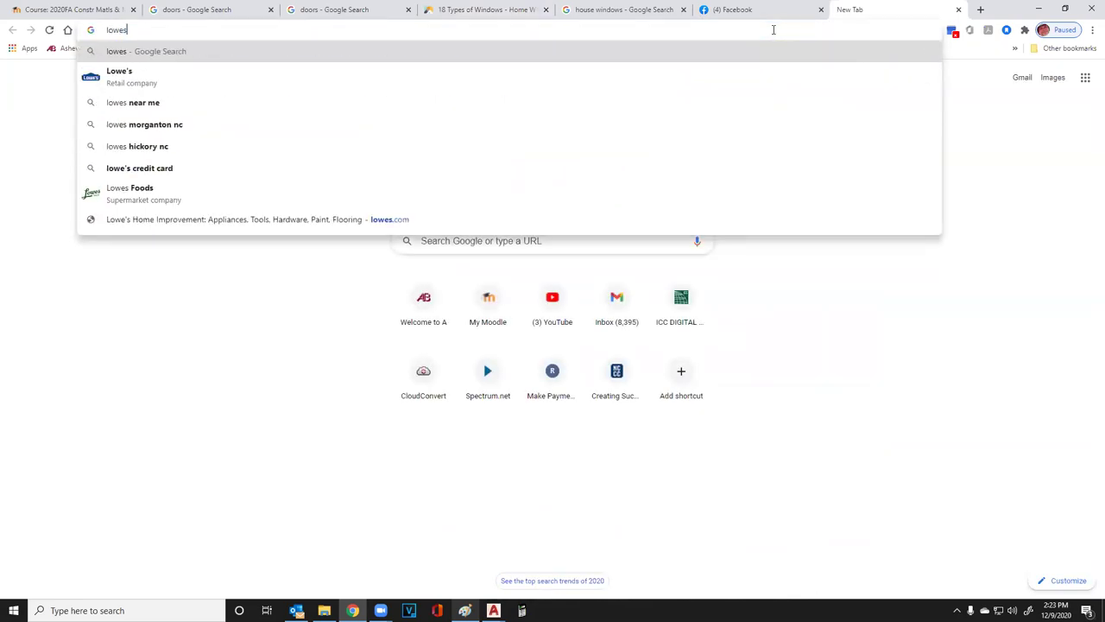
{"action": "key", "text": "Return"}
{"action": "left_click", "coordinate": [196, 183]}
Search Lowe's for 'glass block' and browse the 380 results
{"action": "left_click", "coordinate": [505, 137]}
{"action": "type", "text": "glass"}
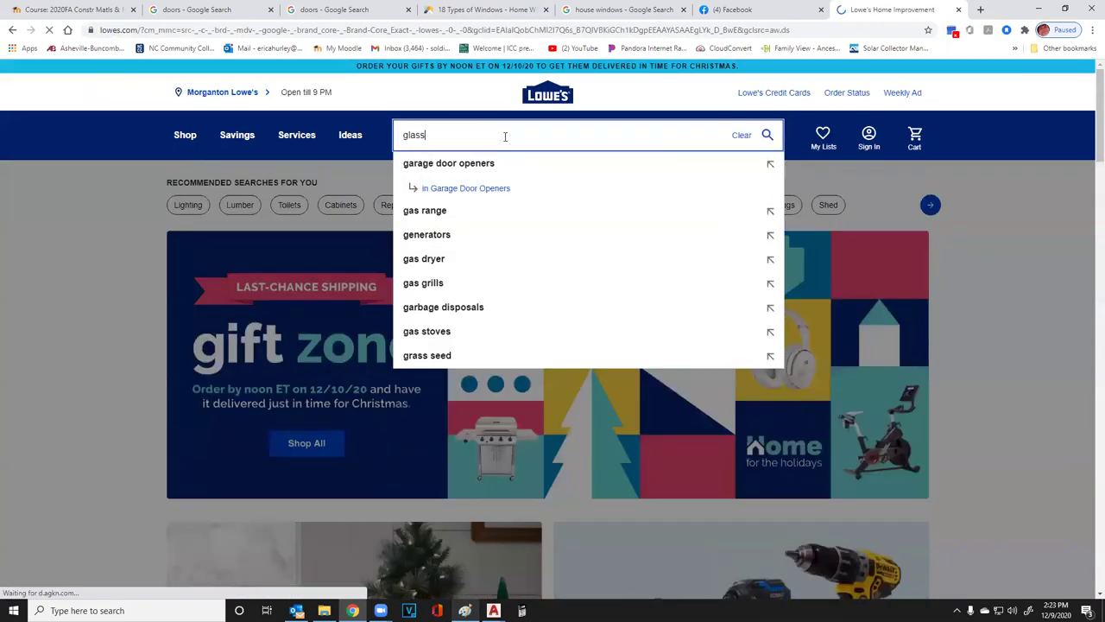
{"action": "type", "text": " bl"}
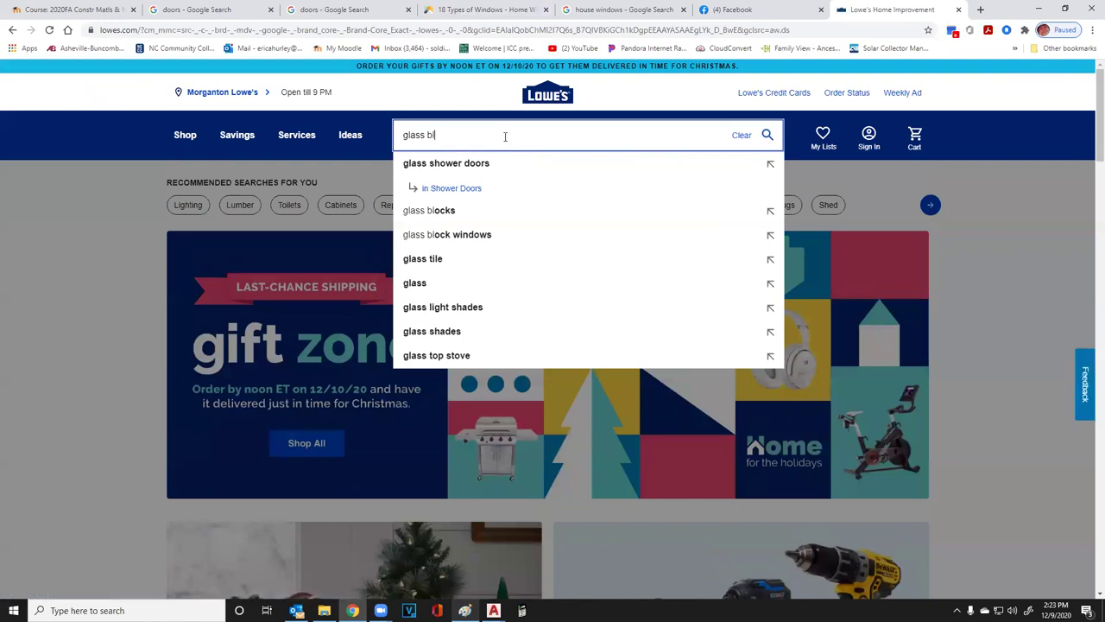
{"action": "type", "text": "ock"}
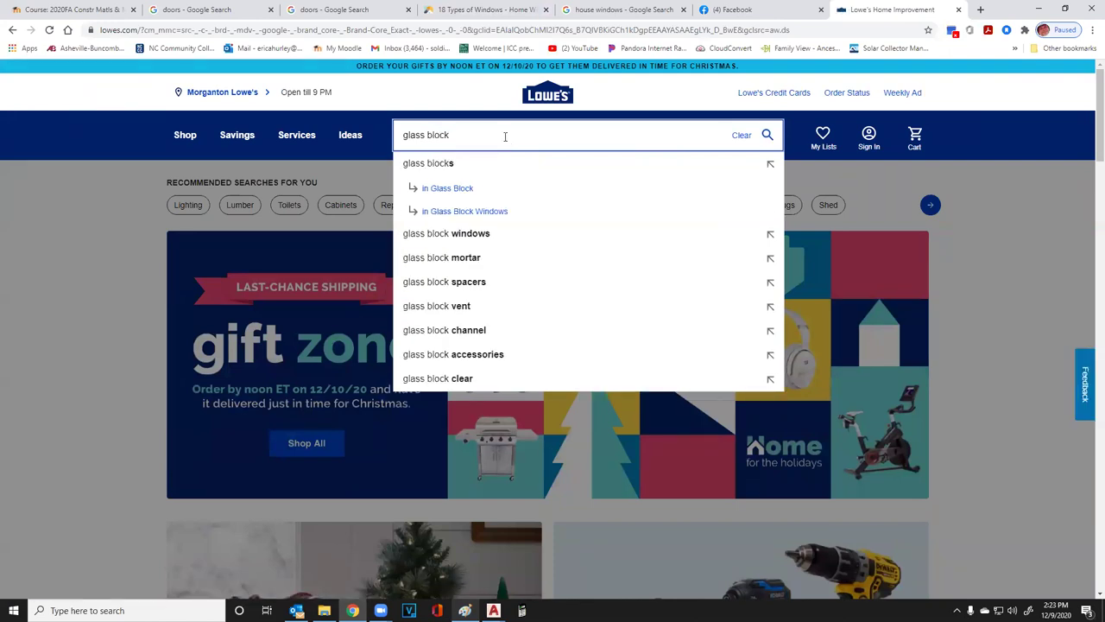
{"action": "key", "text": "Return"}
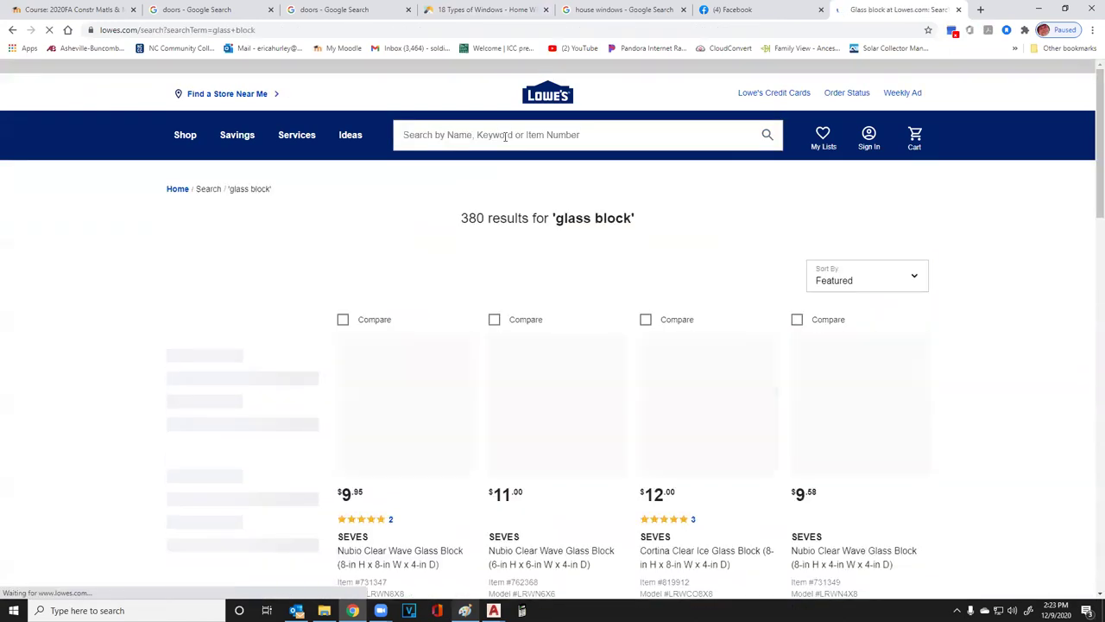
{"action": "scroll", "coordinate": [423, 363], "scroll_direction": "down", "scroll_amount": 1}
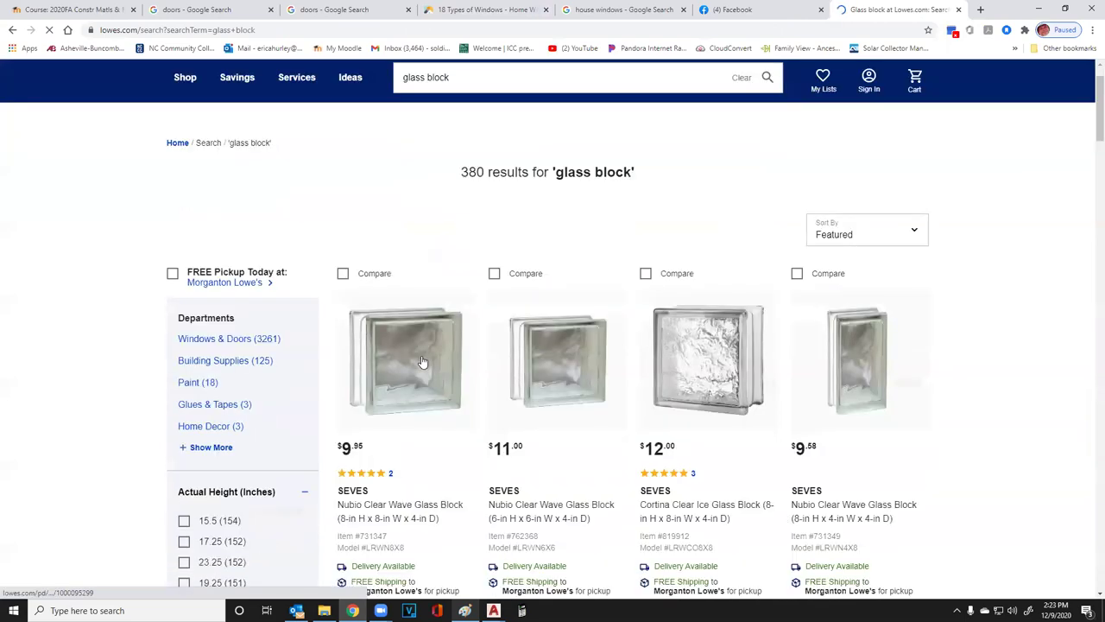
{"action": "scroll", "coordinate": [423, 362], "scroll_direction": "down", "scroll_amount": 1}
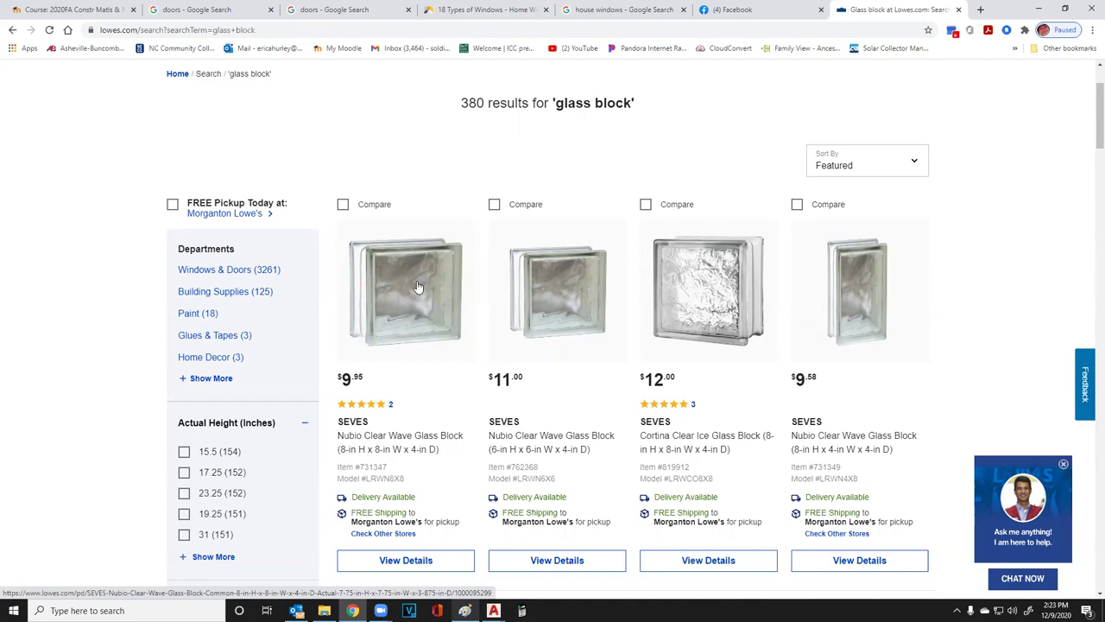
Return to the Modernize window-types article at the Glass Block Windows section ($365 to $785)
{"action": "left_click", "coordinate": [499, 7]}
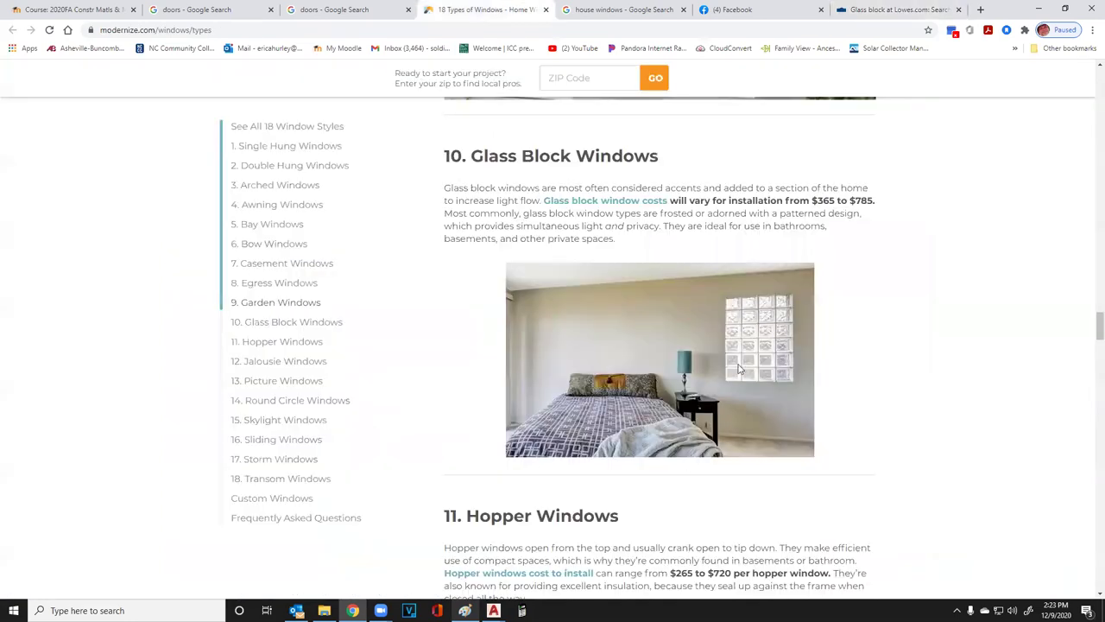
{"action": "scroll", "coordinate": [684, 337], "scroll_direction": "up", "scroll_amount": 5}
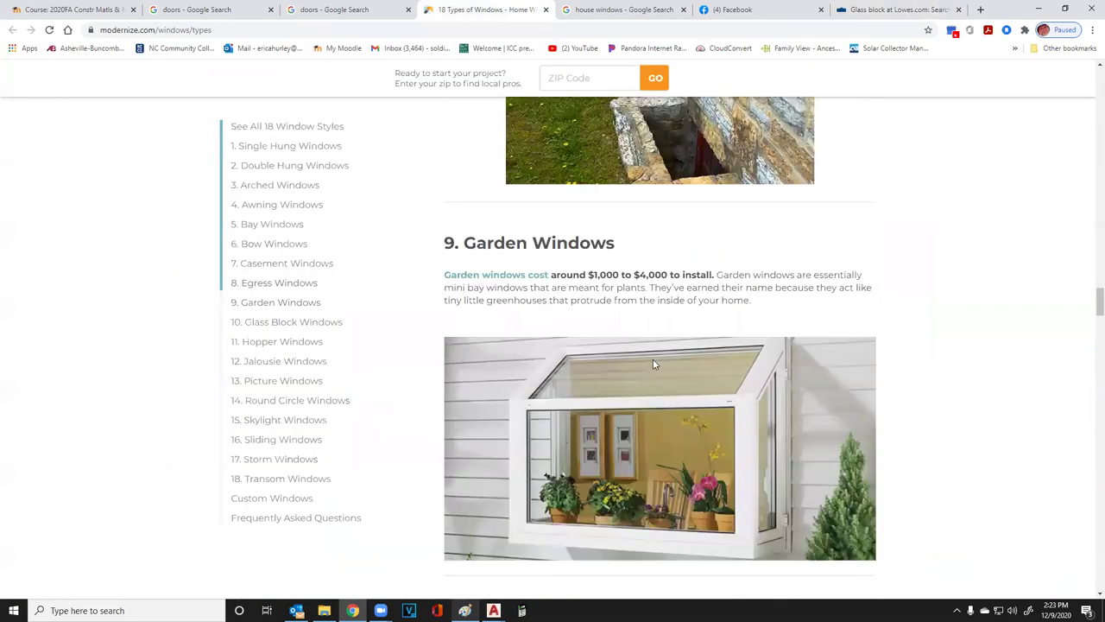
{"action": "scroll", "coordinate": [656, 353], "scroll_direction": "down", "scroll_amount": 1}
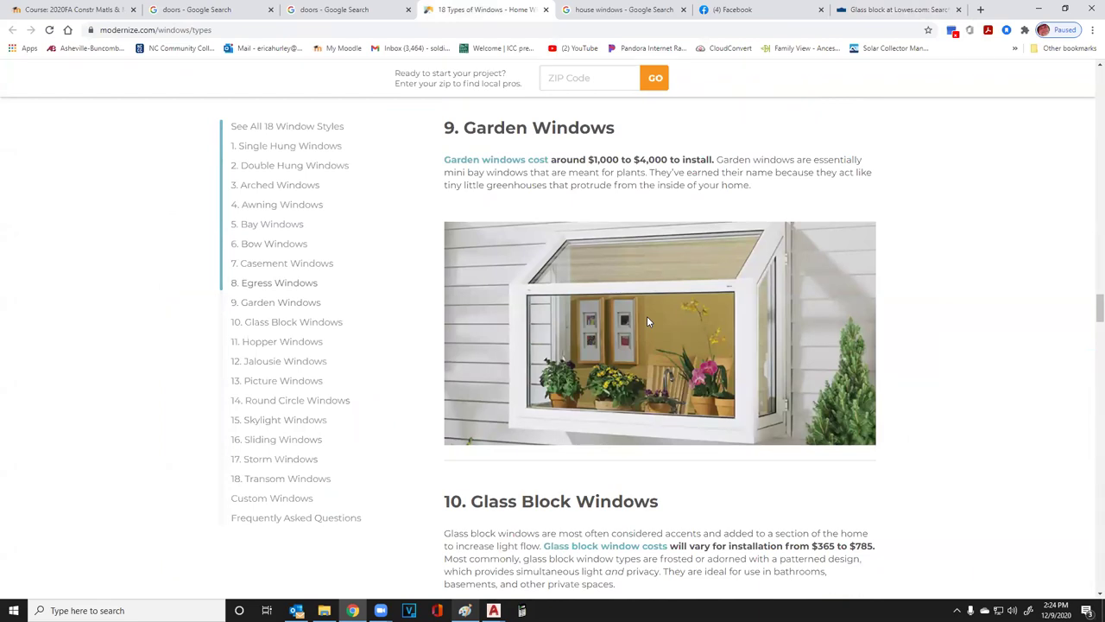
{"action": "scroll", "coordinate": [648, 317], "scroll_direction": "down", "scroll_amount": 4}
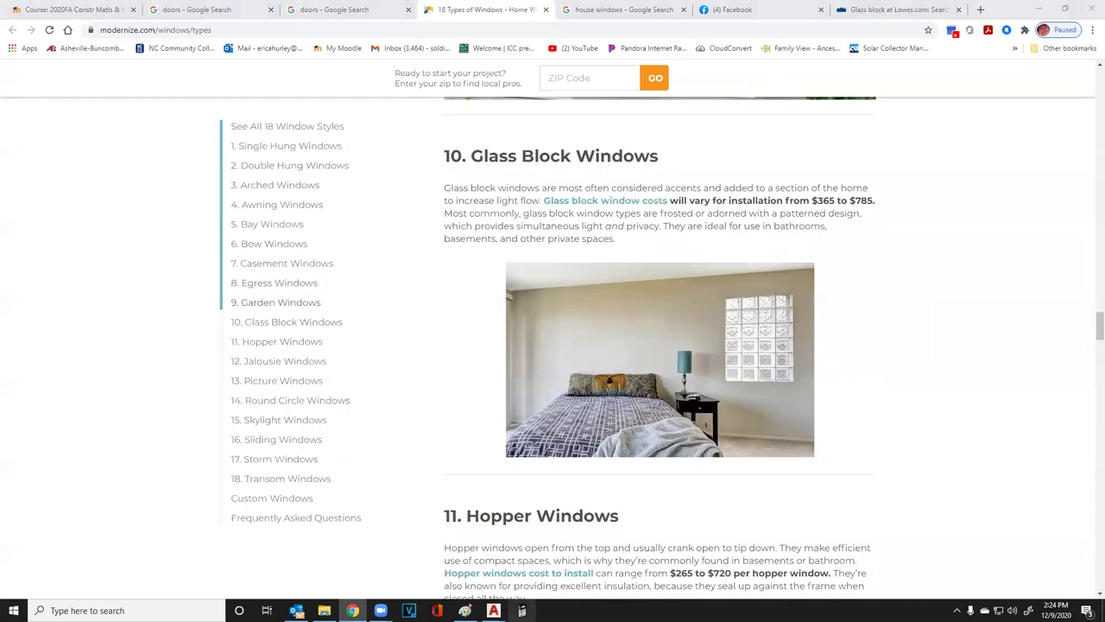
Compute 3.65 × 4 = 14.6 in Construction Master Pro, then bring the browser back to the front
{"action": "type", "text": "3"}
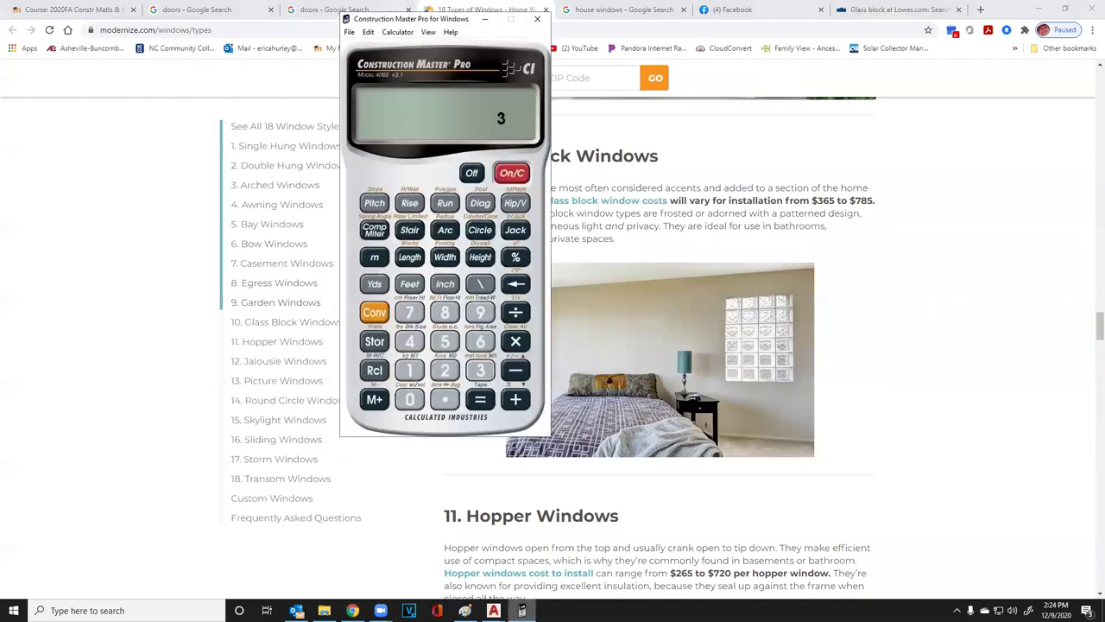
{"action": "type", "text": ".65*4"}
{"action": "key", "text": "Return"}
{"action": "left_click", "coordinate": [787, 378]}
{"action": "scroll", "coordinate": [774, 363], "scroll_direction": "up", "scroll_amount": 1}
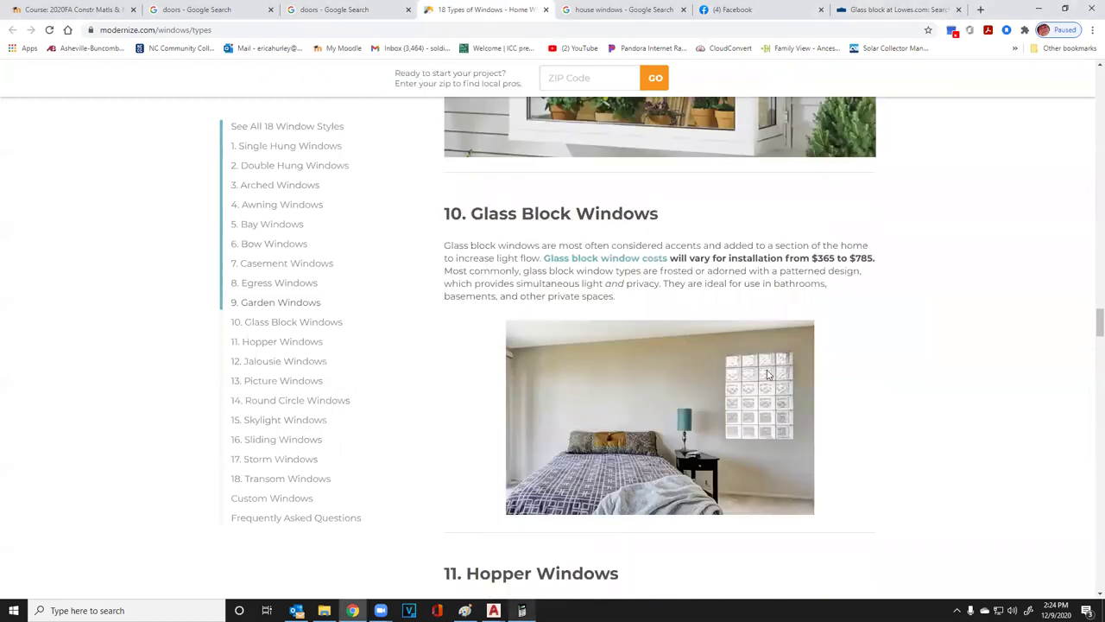
{"action": "scroll", "coordinate": [782, 328], "scroll_direction": "down", "scroll_amount": 2}
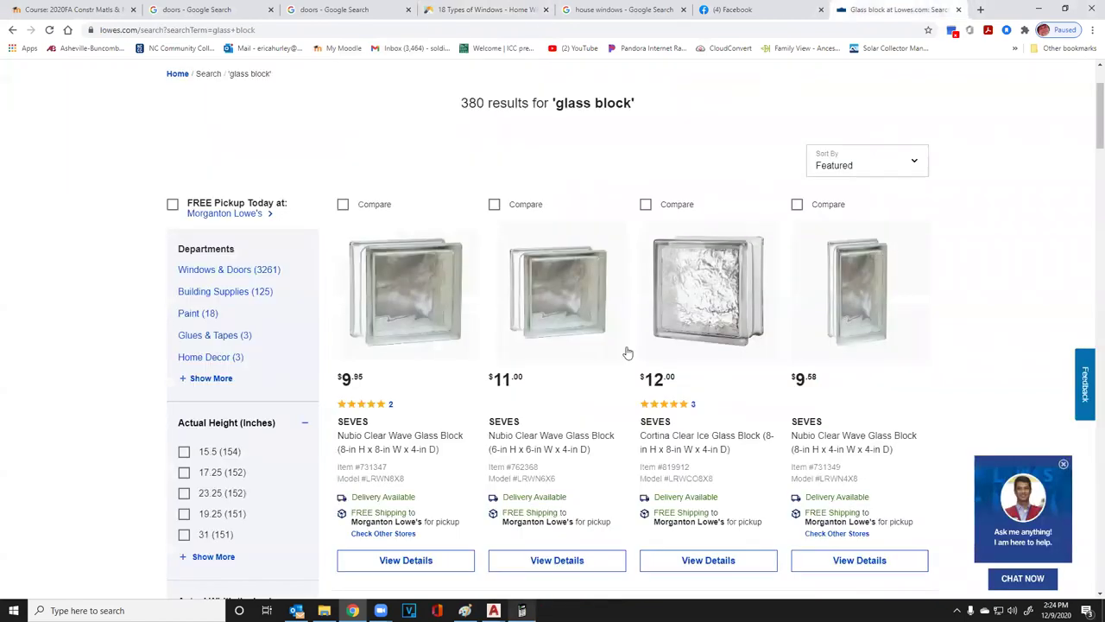
Recheck the Lowe's glass block results, then scroll the Modernize article to 12. Jalousie Windows ($175 to $375)
{"action": "left_click", "coordinate": [894, 10]}
{"action": "left_click", "coordinate": [453, 9]}
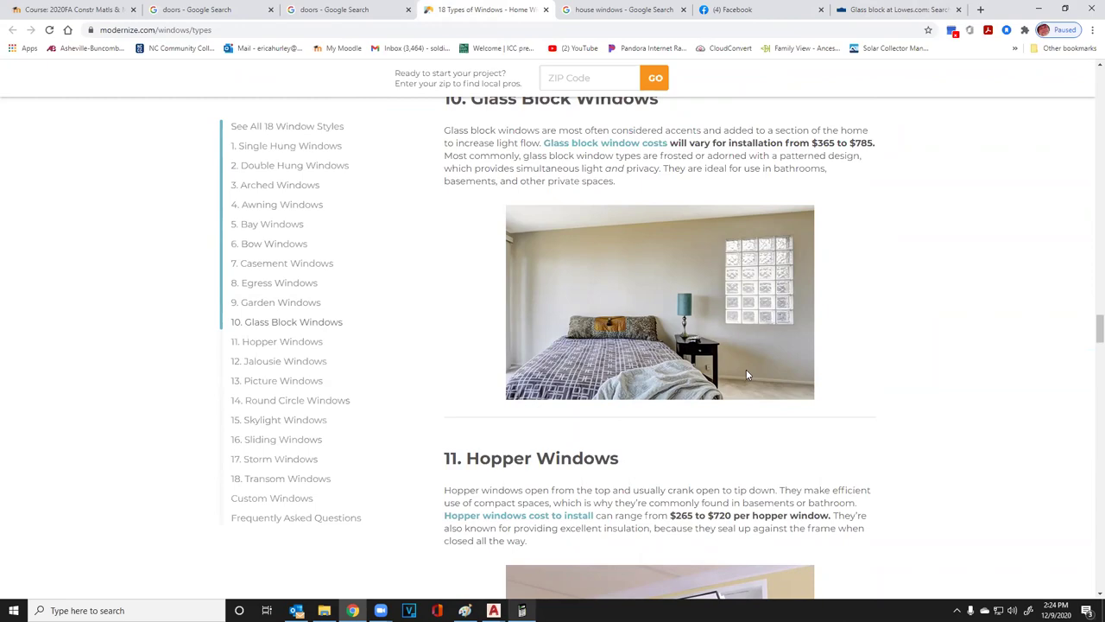
{"action": "scroll", "coordinate": [730, 426], "scroll_direction": "up", "scroll_amount": 9}
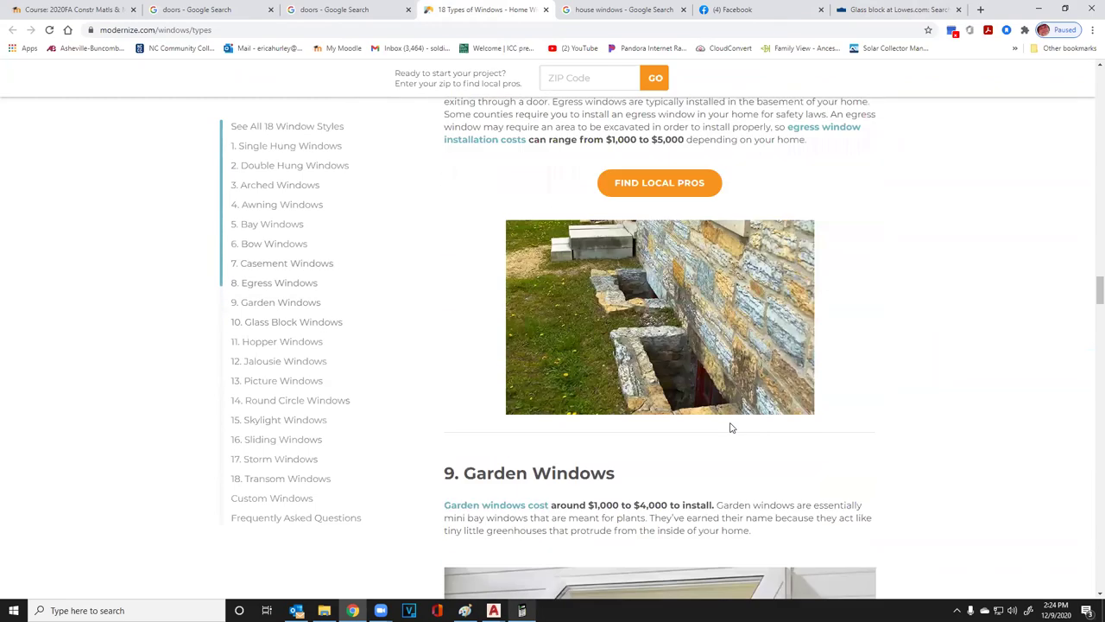
{"action": "scroll", "coordinate": [731, 426], "scroll_direction": "up", "scroll_amount": 3}
{"action": "scroll", "coordinate": [671, 410], "scroll_direction": "down", "scroll_amount": 12}
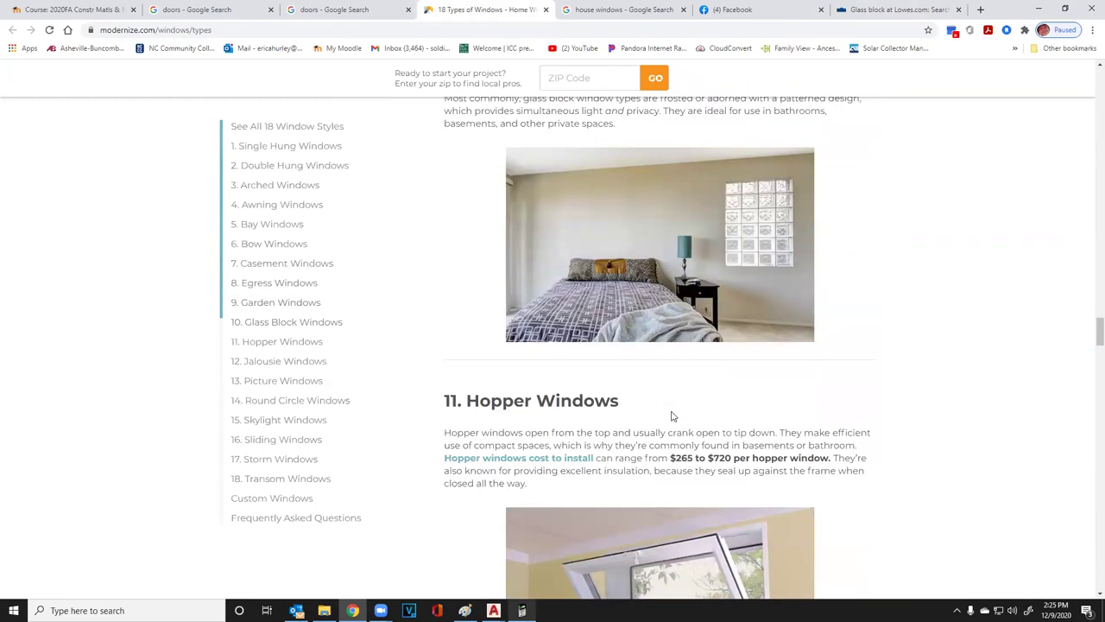
{"action": "scroll", "coordinate": [671, 416], "scroll_direction": "up", "scroll_amount": 1}
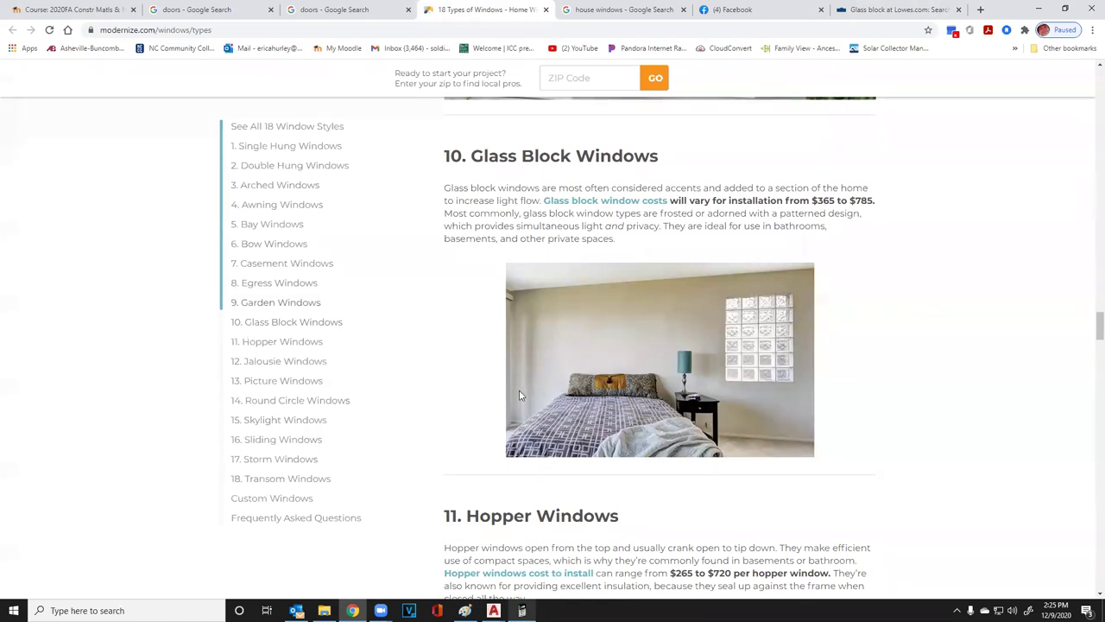
{"action": "scroll", "coordinate": [523, 397], "scroll_direction": "down", "scroll_amount": 8}
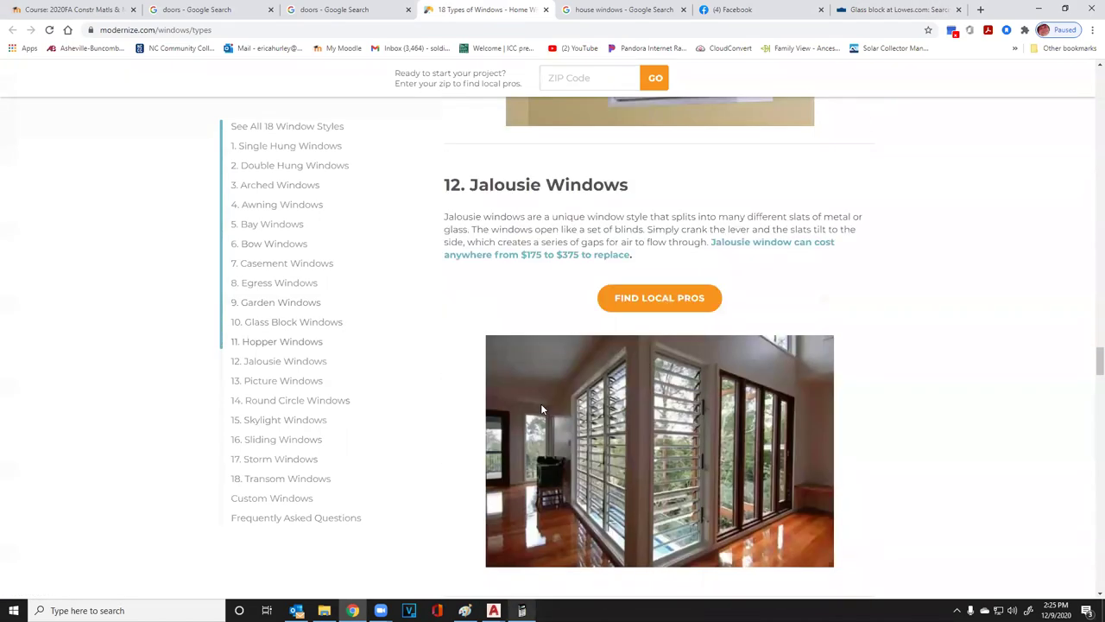
{"action": "scroll", "coordinate": [542, 410], "scroll_direction": "down", "scroll_amount": 1}
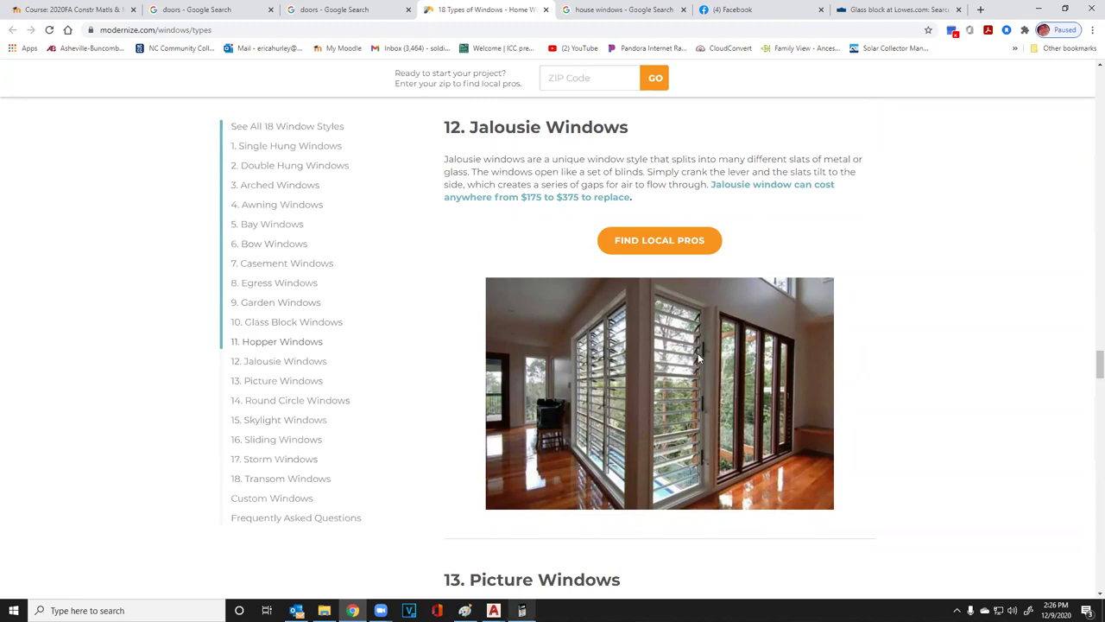
Scroll to 13. Picture Windows ($245–$850), then go to the Lowe's glass block results
{"action": "scroll", "coordinate": [708, 367], "scroll_direction": "down", "scroll_amount": 3}
{"action": "scroll", "coordinate": [681, 354], "scroll_direction": "down", "scroll_amount": 2}
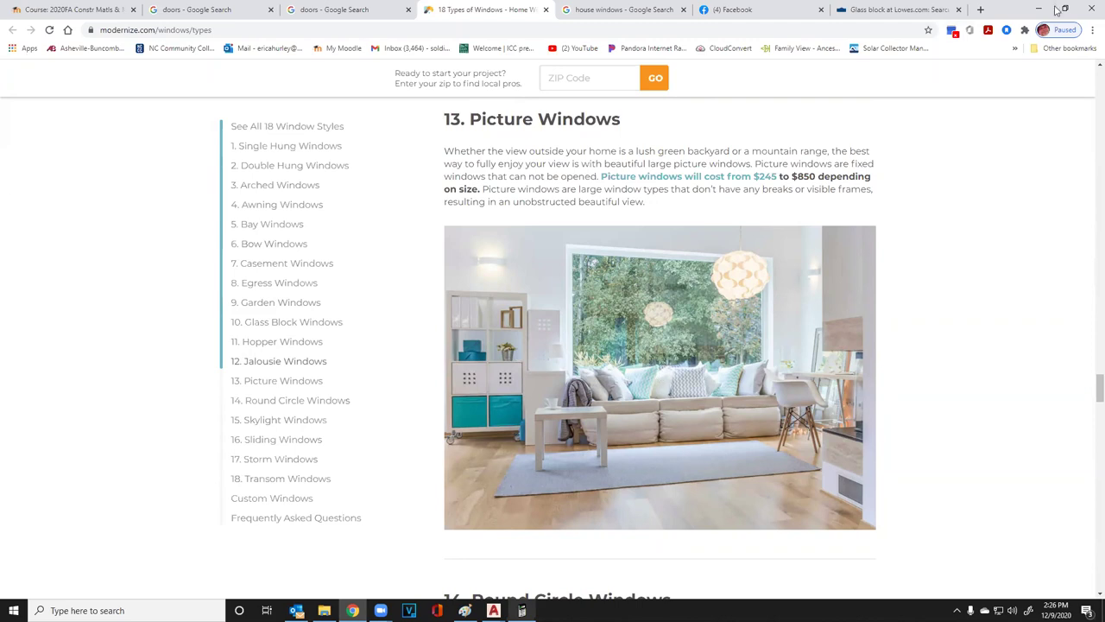
{"action": "left_click", "coordinate": [897, 12]}
Search Google Images for 'tempered window broken'
{"action": "left_click", "coordinate": [774, 29]}
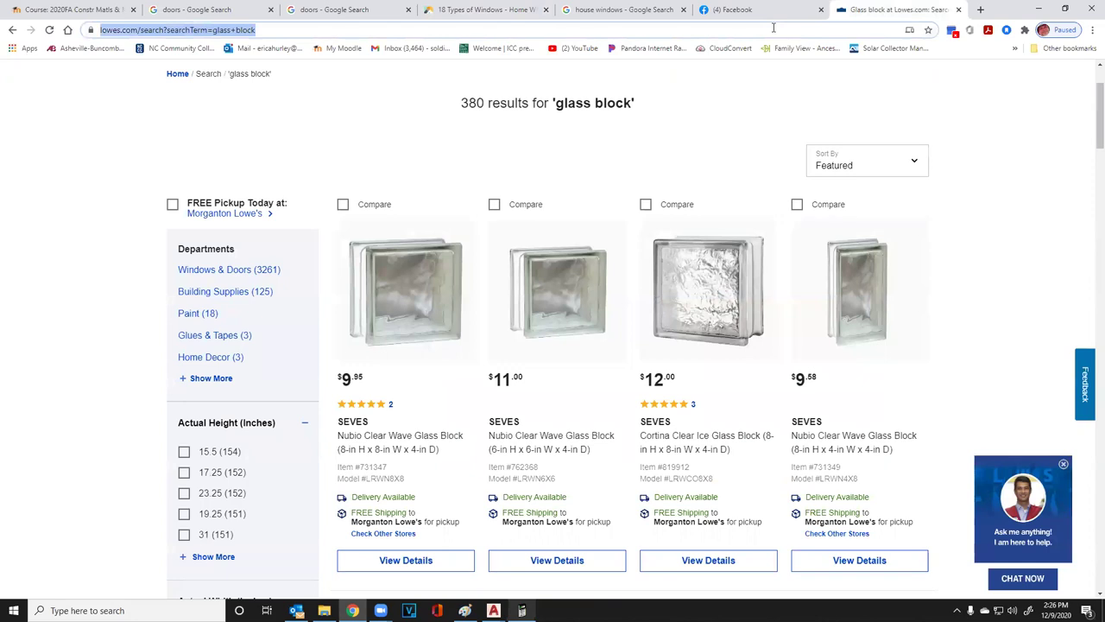
{"action": "type", "text": "tem"}
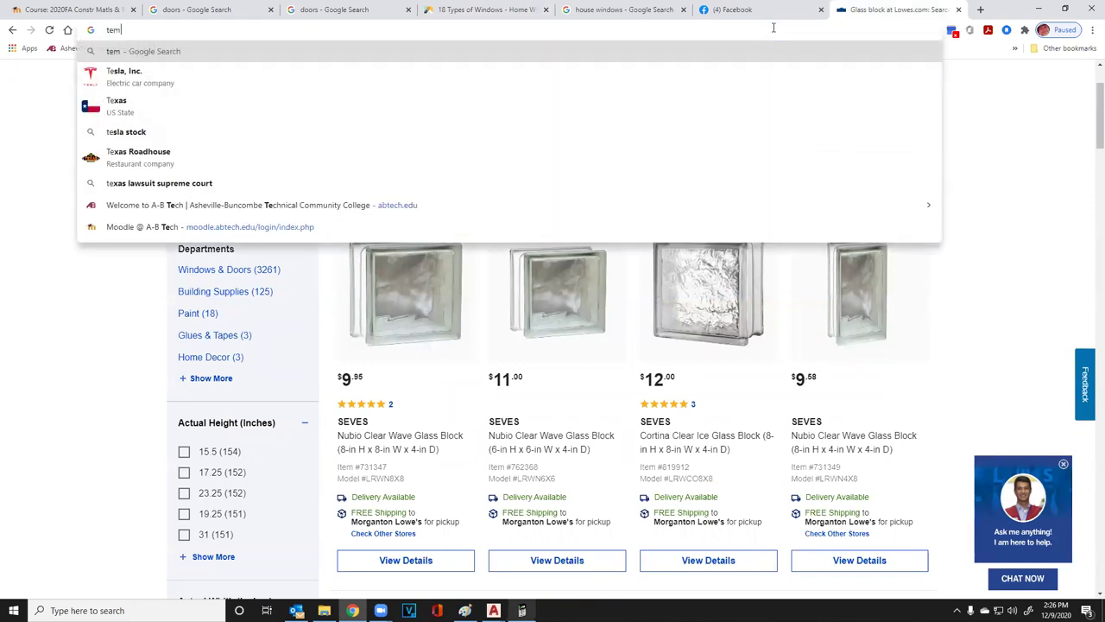
{"action": "type", "text": "pered window"}
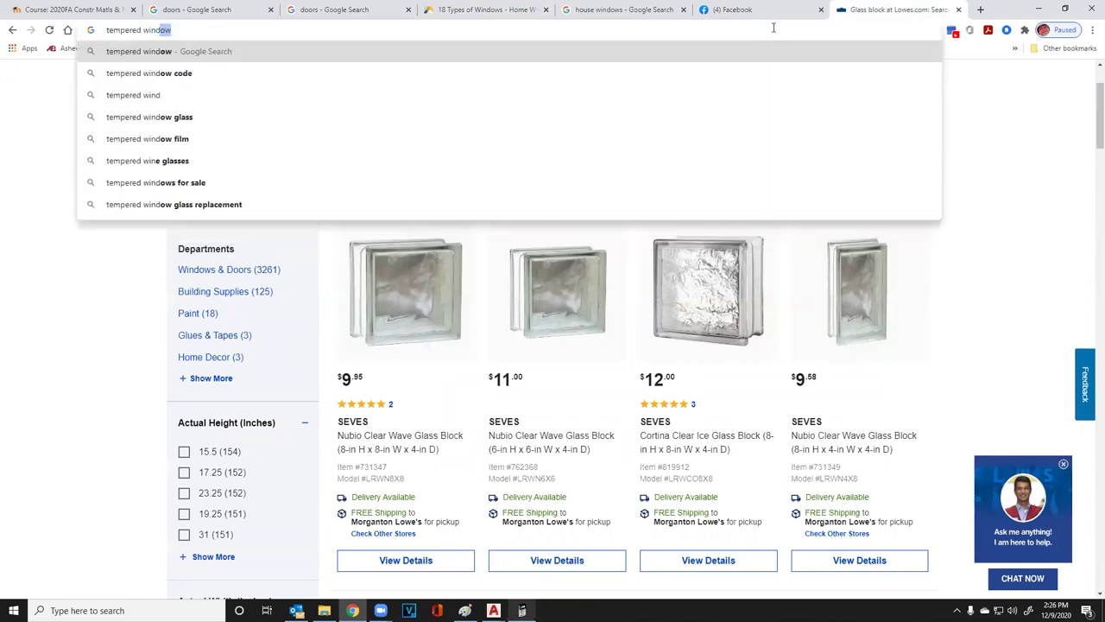
{"action": "type", "text": " broken"}
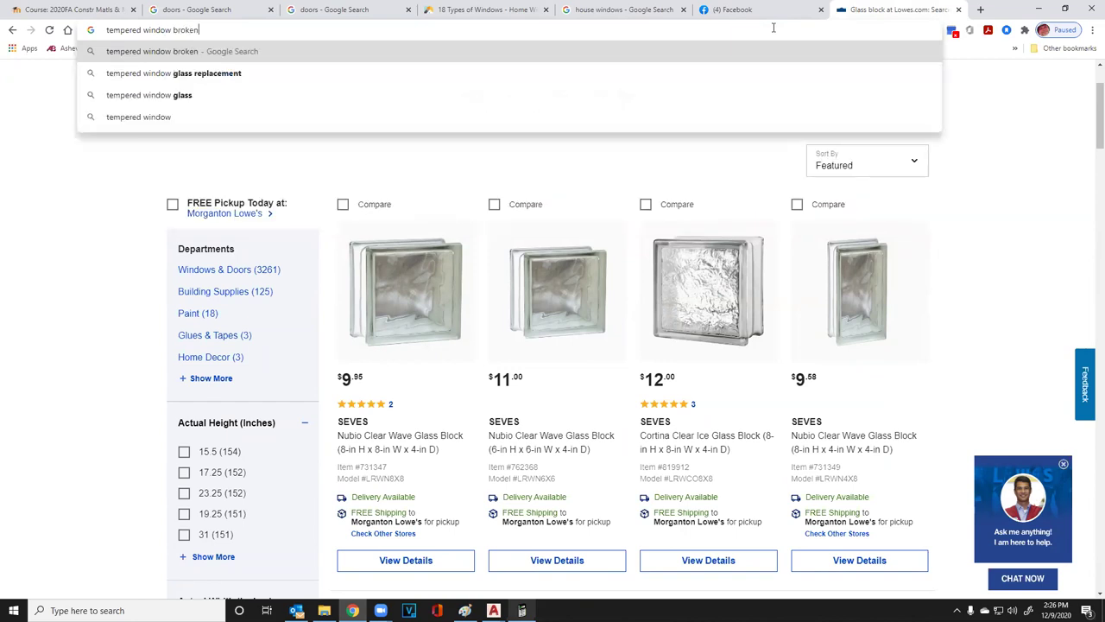
{"action": "key", "text": "Return"}
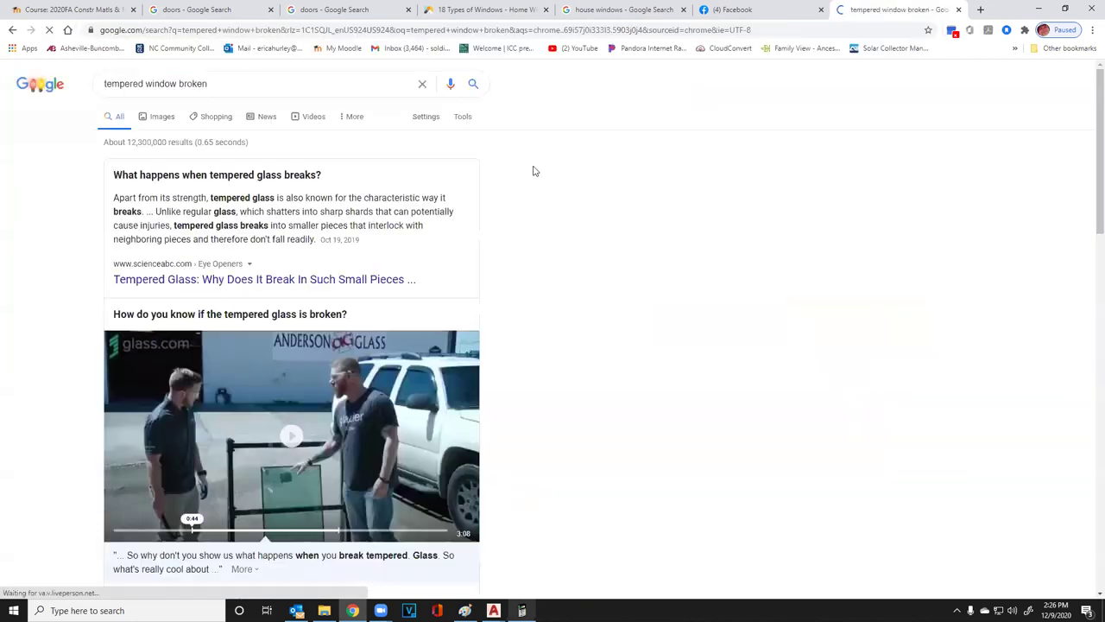
{"action": "left_click", "coordinate": [157, 117]}
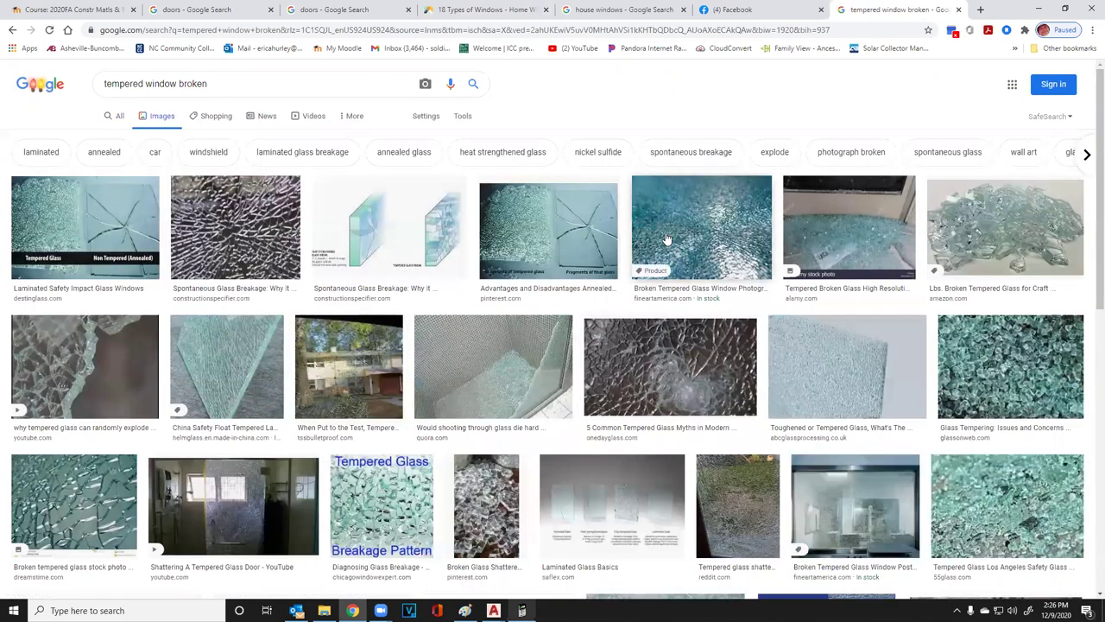
Preview broken tempered glass results, ending on the tempered versus annealed comparison
{"action": "left_click", "coordinate": [947, 233]}
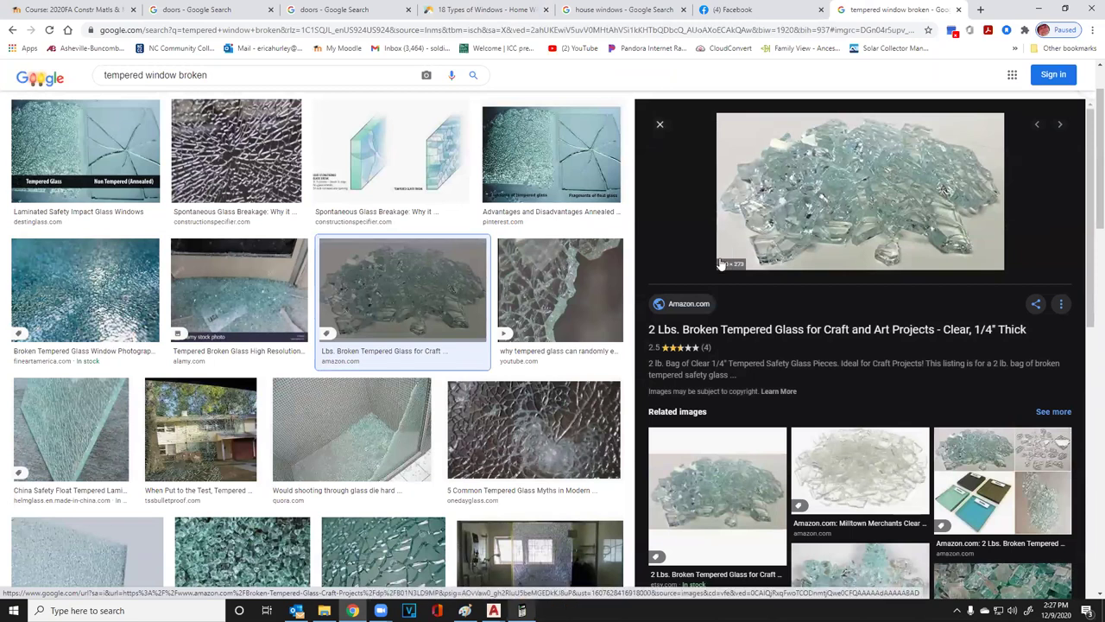
{"action": "left_click", "coordinate": [542, 295]}
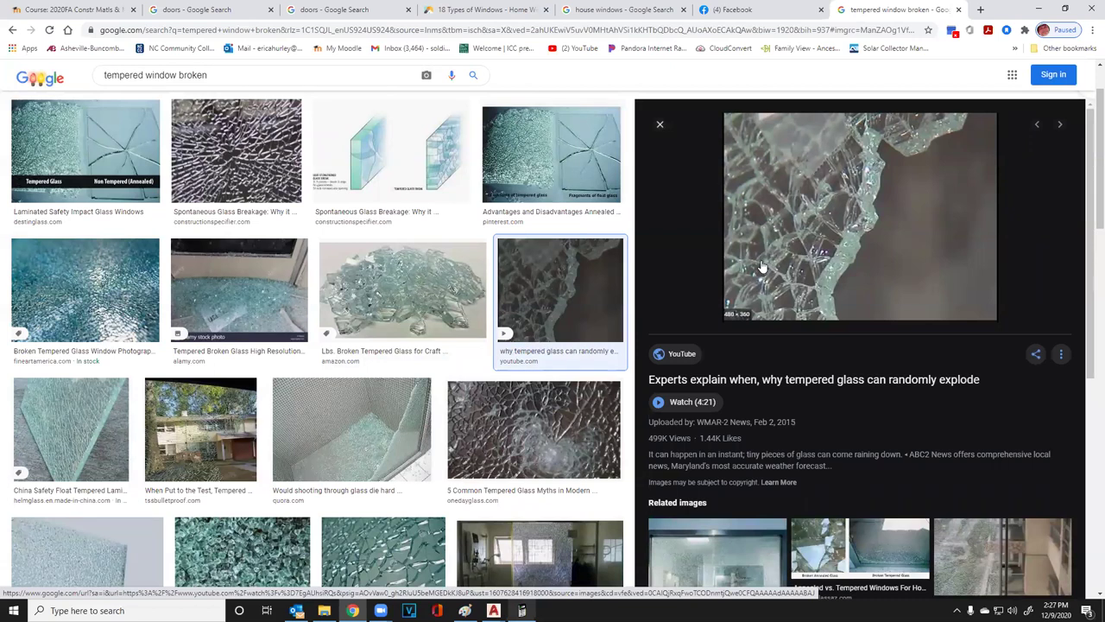
{"action": "left_click", "coordinate": [323, 173]}
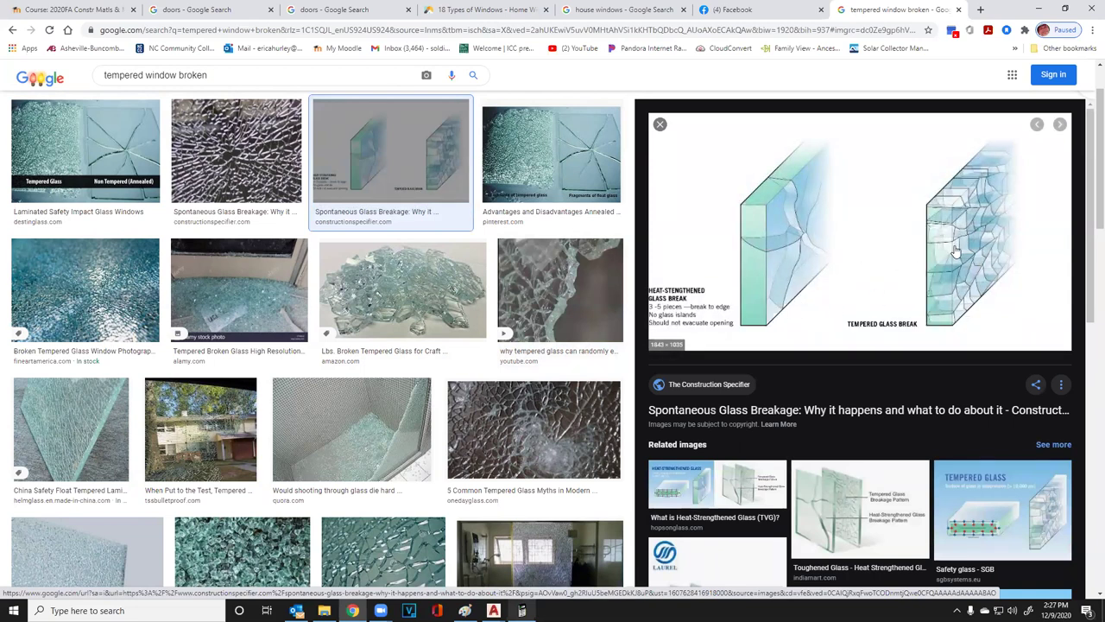
{"action": "left_click", "coordinate": [76, 164]}
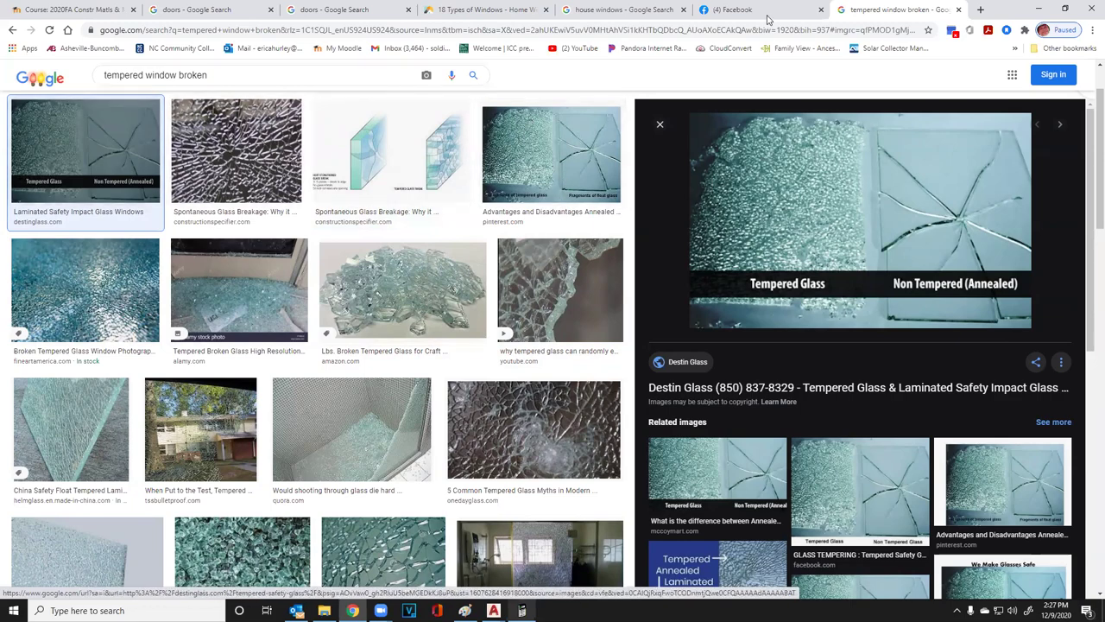
{"action": "key", "text": "ctrl+shift+Tab"}
Scroll through The BIG Little House album and return to the albums list
{"action": "scroll", "coordinate": [558, 307], "scroll_direction": "down", "scroll_amount": 3}
{"action": "scroll", "coordinate": [557, 307], "scroll_direction": "down", "scroll_amount": 4}
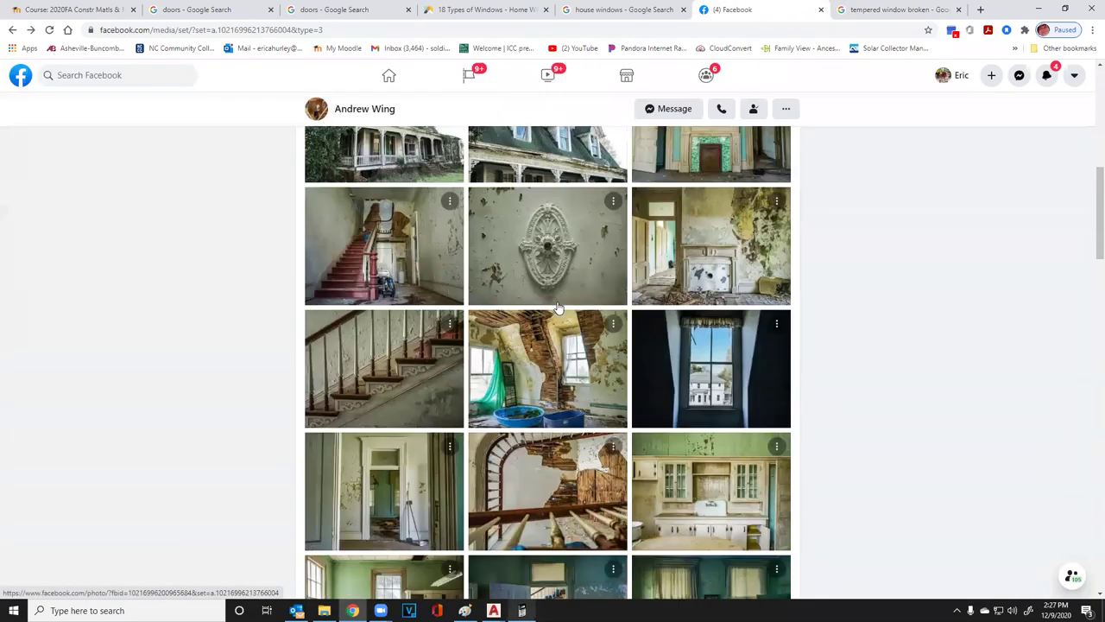
{"action": "scroll", "coordinate": [558, 308], "scroll_direction": "down", "scroll_amount": 10}
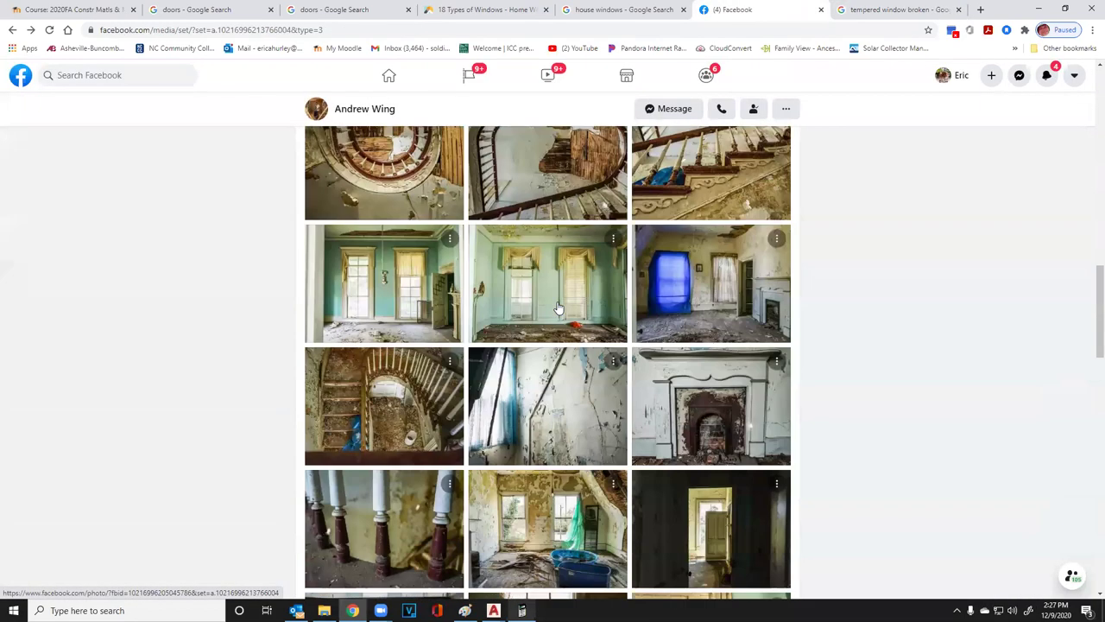
{"action": "scroll", "coordinate": [558, 307], "scroll_direction": "down", "scroll_amount": 12}
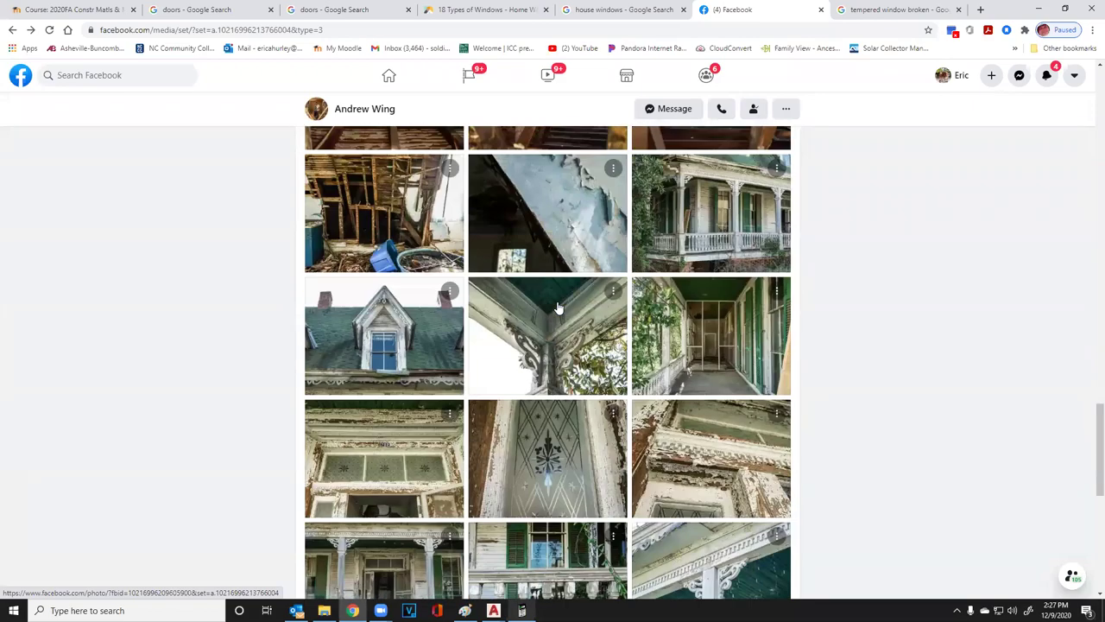
{"action": "scroll", "coordinate": [557, 303], "scroll_direction": "up", "scroll_amount": 15}
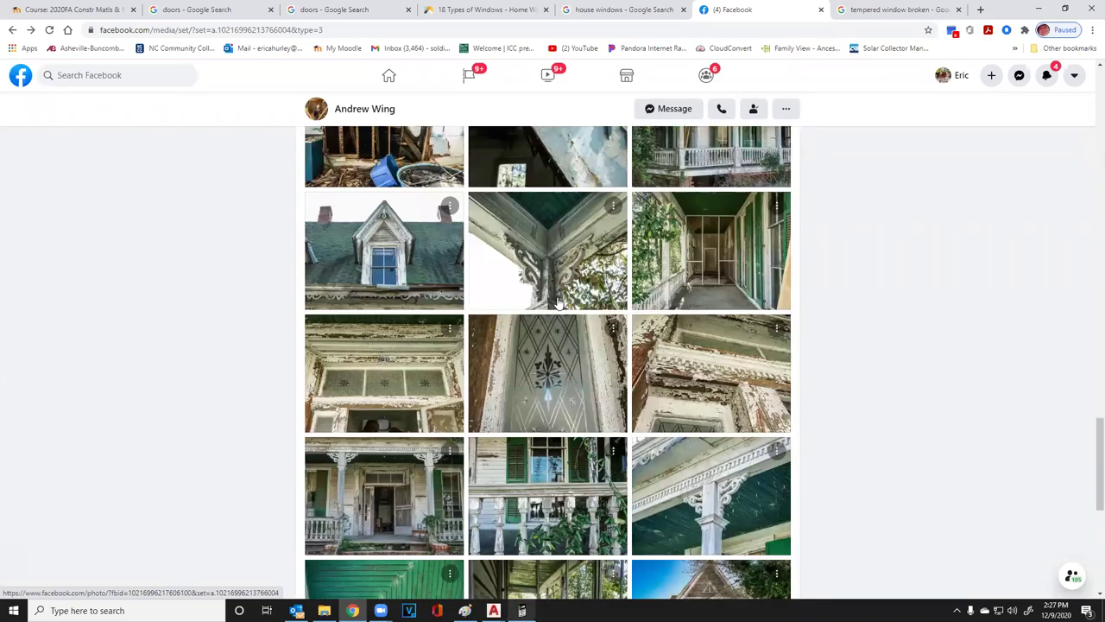
{"action": "scroll", "coordinate": [558, 307], "scroll_direction": "up", "scroll_amount": 15}
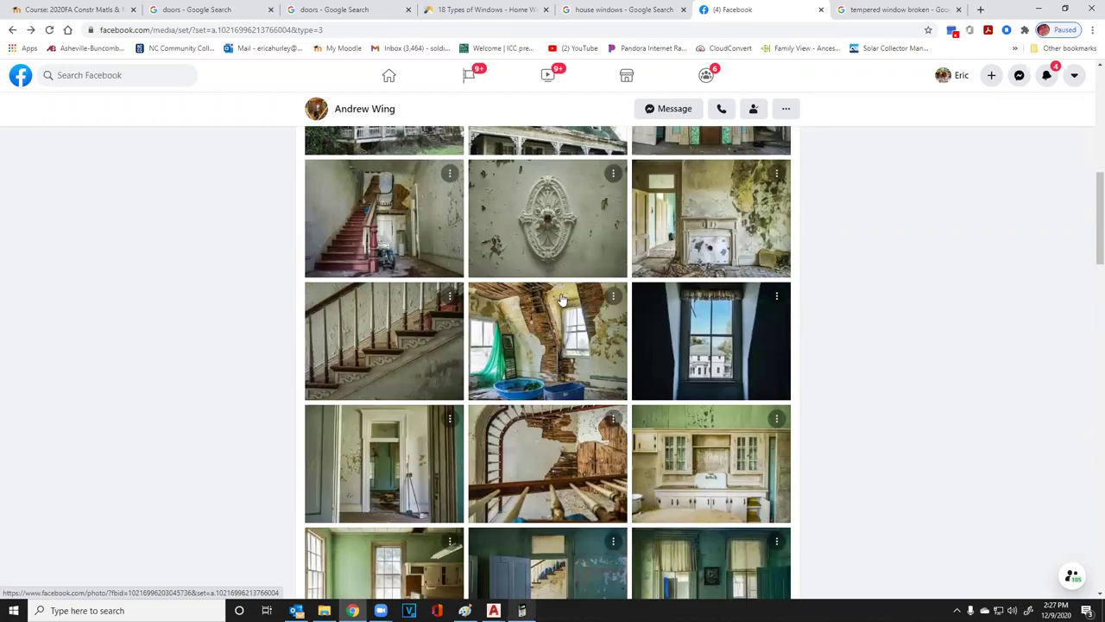
{"action": "scroll", "coordinate": [567, 294], "scroll_direction": "up", "scroll_amount": 4}
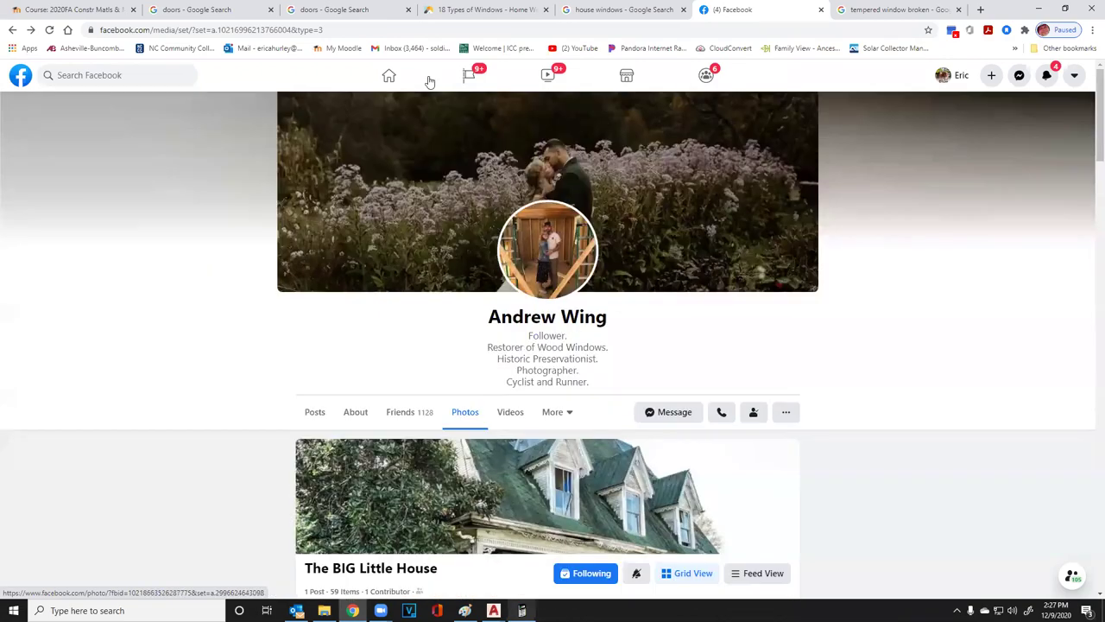
{"action": "left_click", "coordinate": [14, 30]}
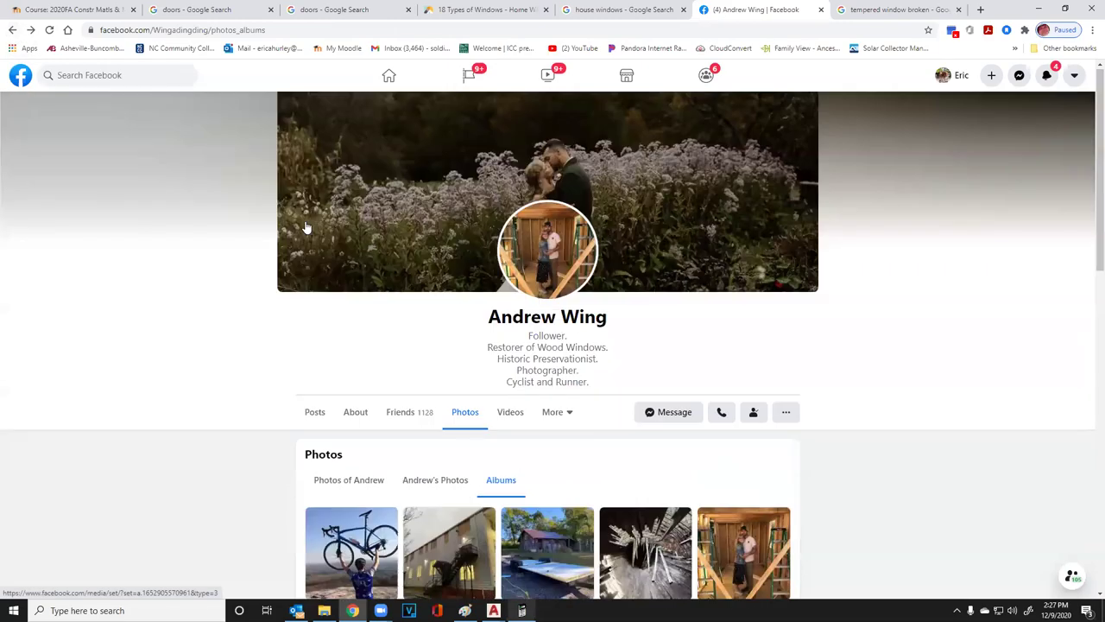
Browse the profile's albums and view the profile picture full size, then close it
{"action": "scroll", "coordinate": [367, 281], "scroll_direction": "down", "scroll_amount": 4}
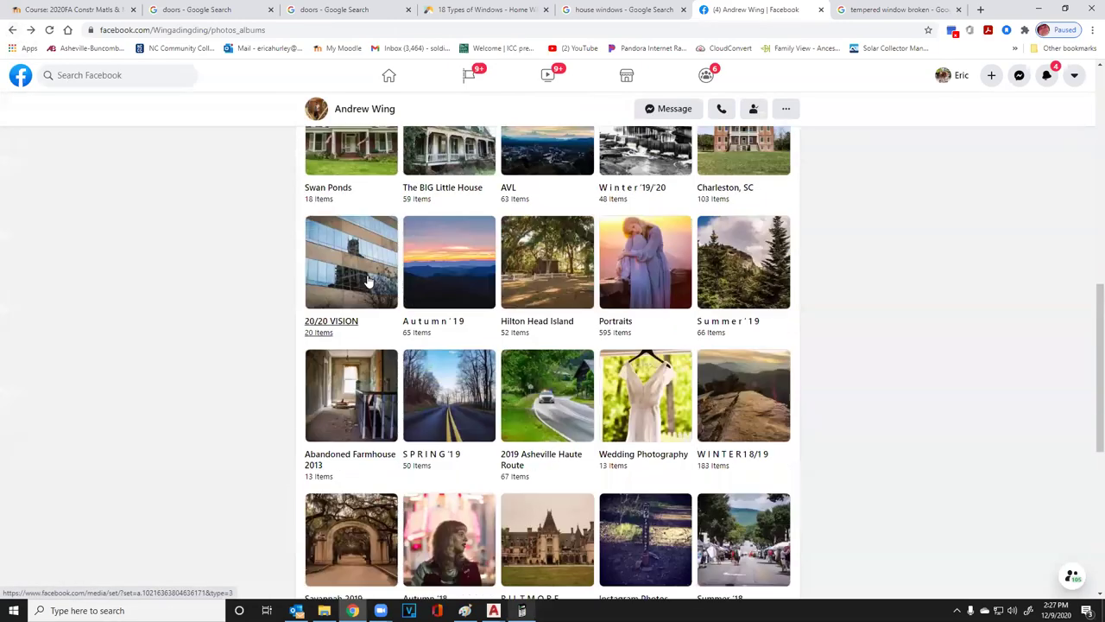
{"action": "scroll", "coordinate": [366, 280], "scroll_direction": "down", "scroll_amount": 2}
{"action": "scroll", "coordinate": [367, 280], "scroll_direction": "down", "scroll_amount": 4}
{"action": "scroll", "coordinate": [316, 167], "scroll_direction": "up", "scroll_amount": 12}
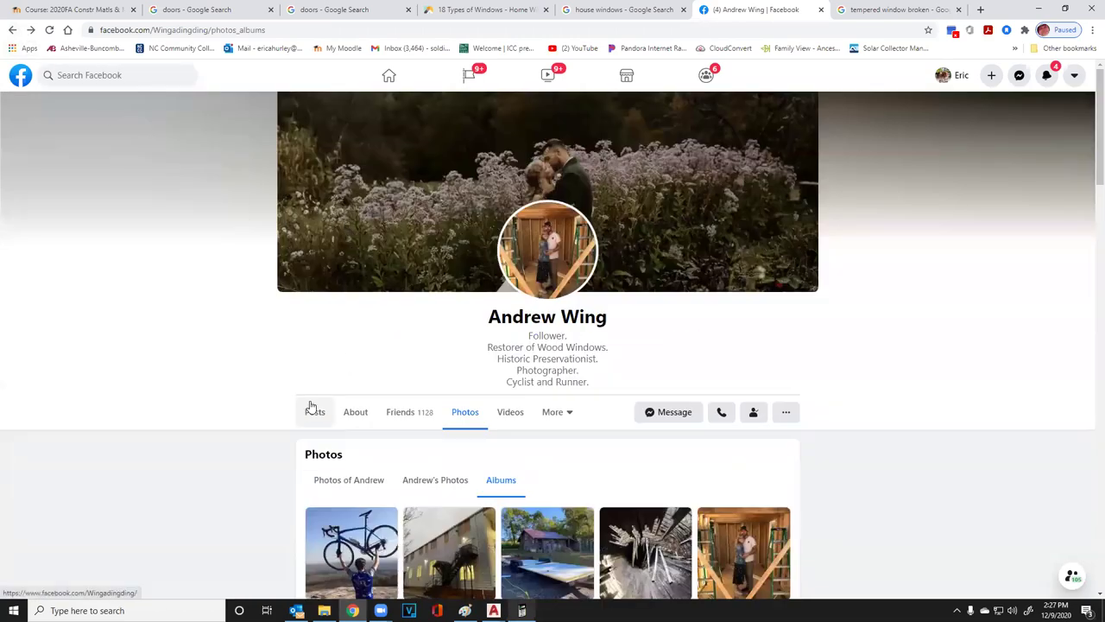
{"action": "left_click", "coordinate": [550, 268]}
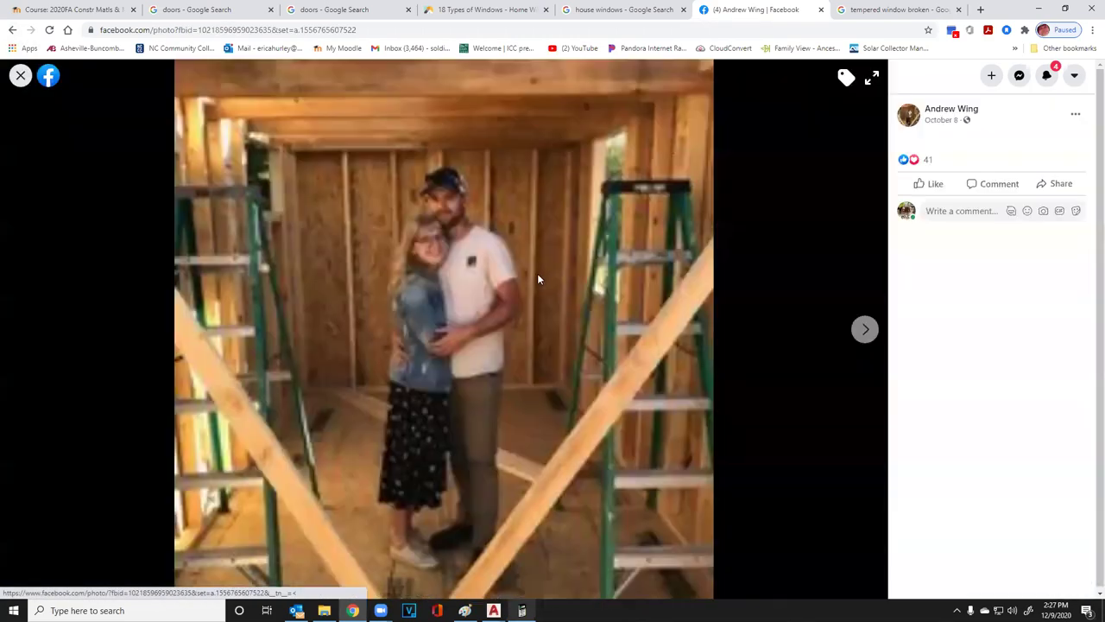
{"action": "left_click", "coordinate": [19, 77]}
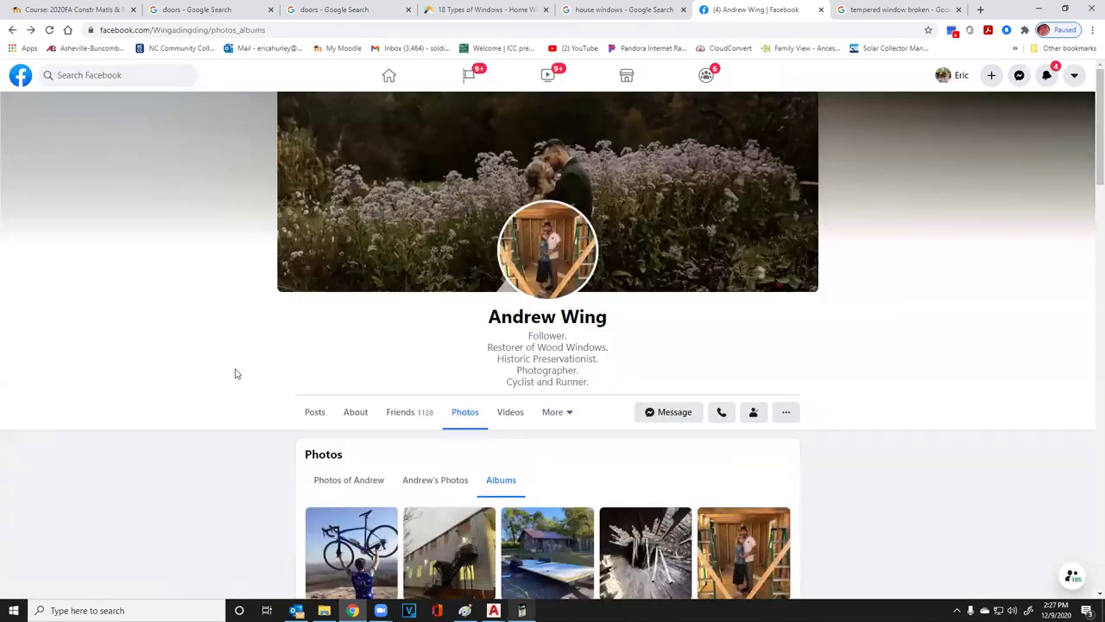
Open the Saving Old Windows business page from the profile's posts
{"action": "left_click", "coordinate": [314, 413]}
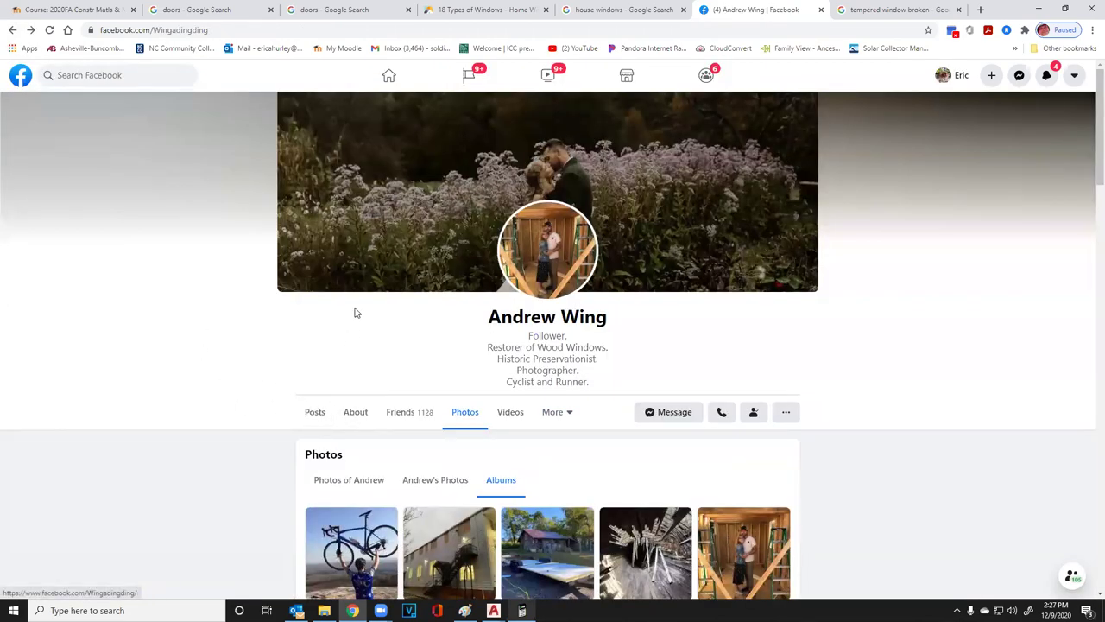
{"action": "scroll", "coordinate": [353, 310], "scroll_direction": "down", "scroll_amount": 3}
{"action": "left_click", "coordinate": [404, 247]}
{"action": "scroll", "coordinate": [509, 287], "scroll_direction": "down", "scroll_amount": 10}
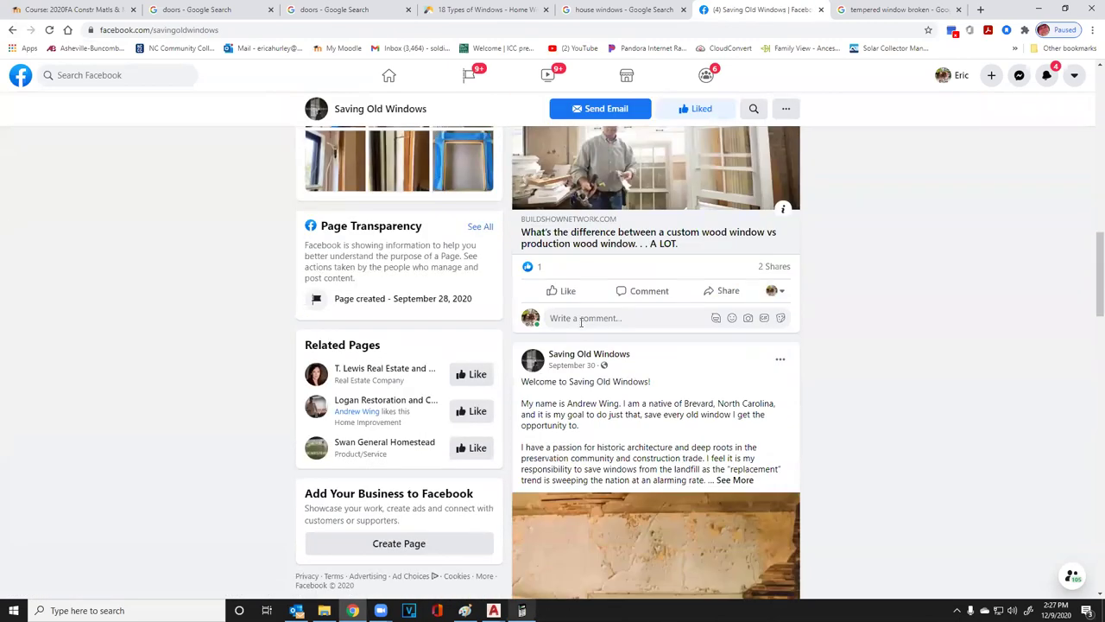
{"action": "scroll", "coordinate": [580, 319], "scroll_direction": "up", "scroll_amount": 10}
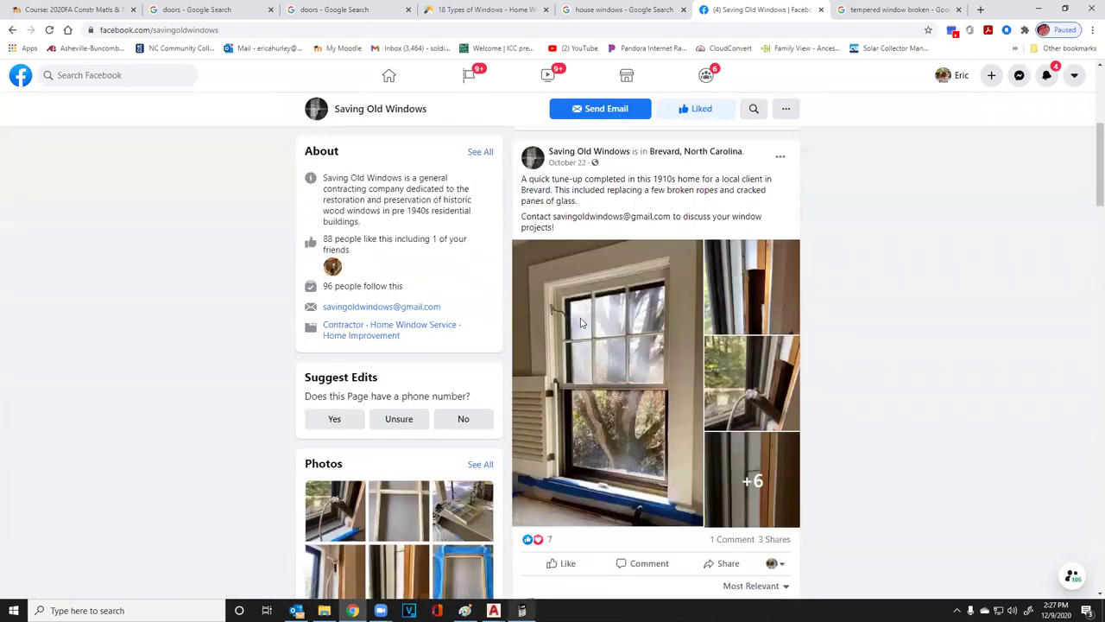
Browse the page's photos and view the man beside the tall old window
{"action": "left_click", "coordinate": [449, 211]}
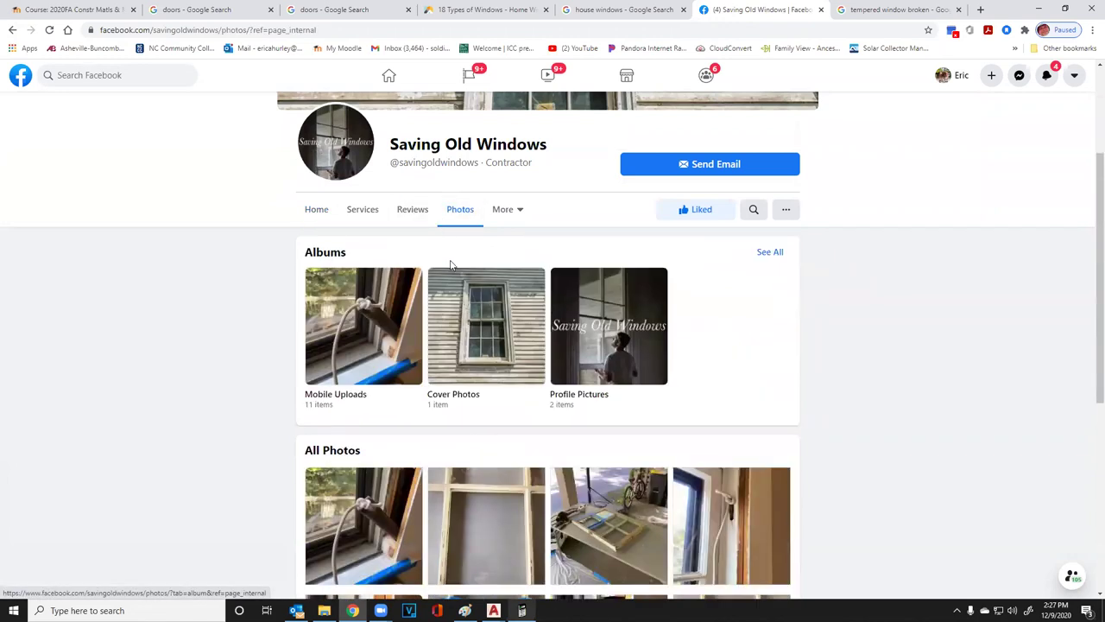
{"action": "left_click", "coordinate": [587, 321]}
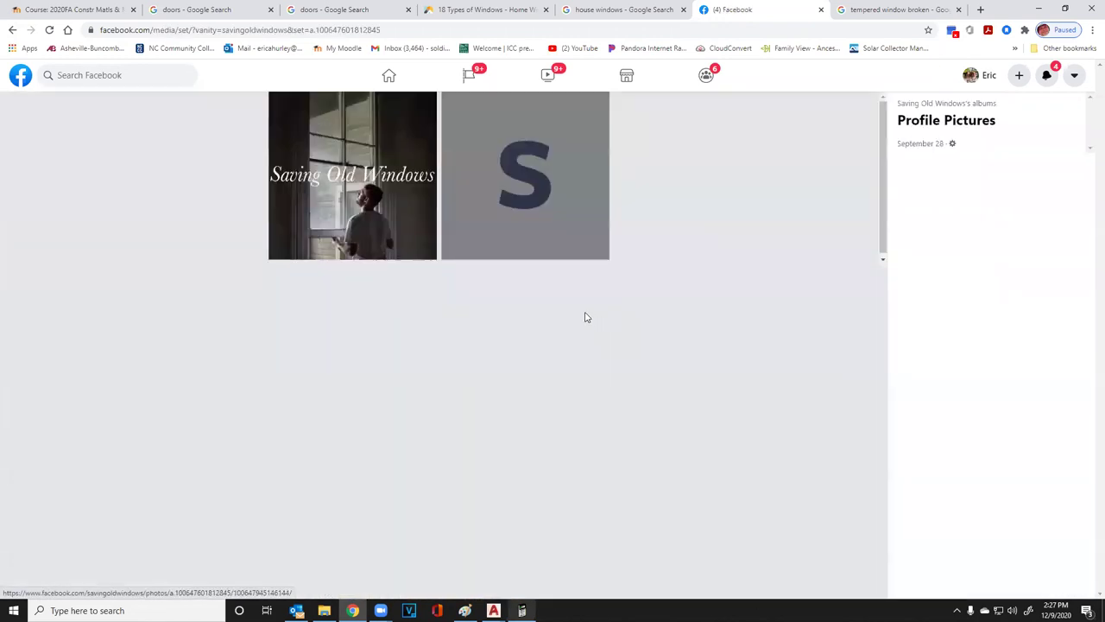
{"action": "left_click", "coordinate": [12, 29]}
{"action": "scroll", "coordinate": [503, 314], "scroll_direction": "down", "scroll_amount": 5}
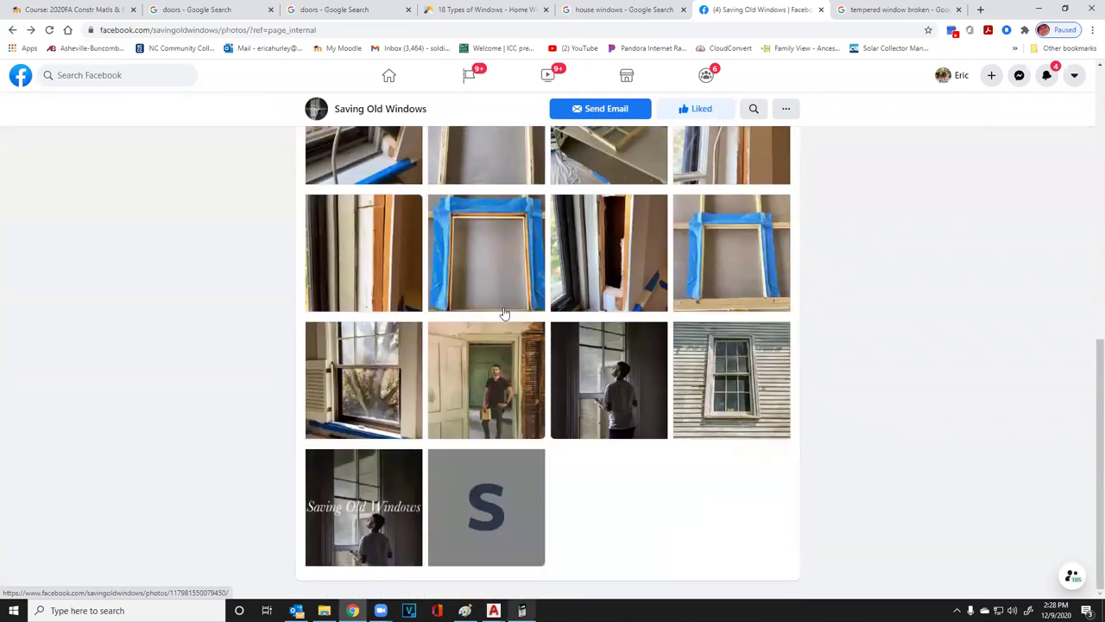
{"action": "left_click", "coordinate": [588, 347]}
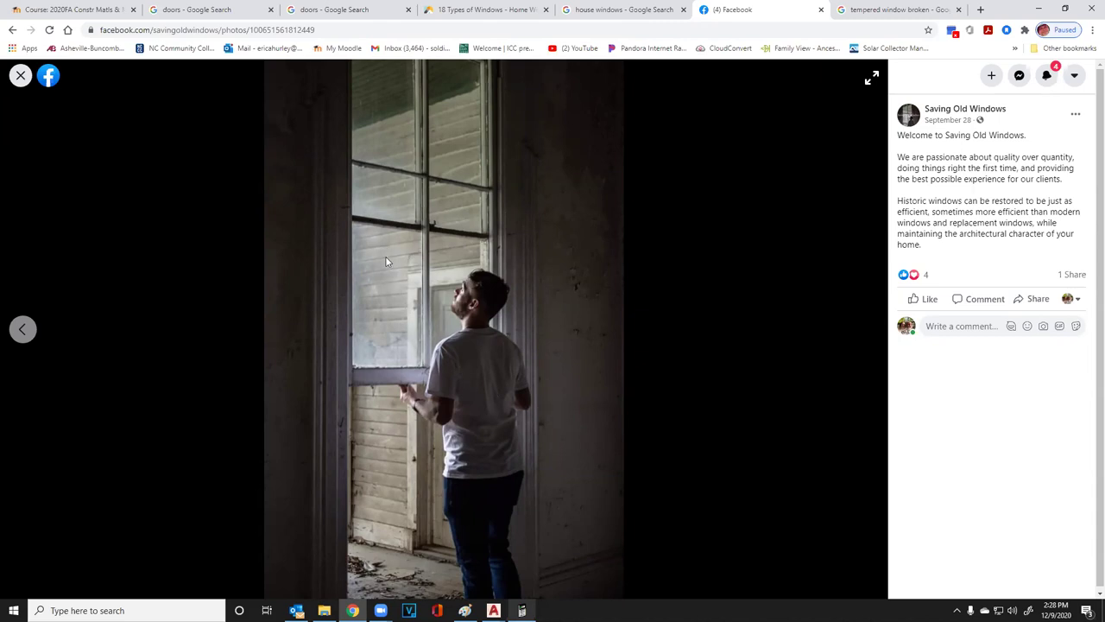
Delete the earlier sketch from the Paint canvas
{"action": "left_click", "coordinate": [464, 610]}
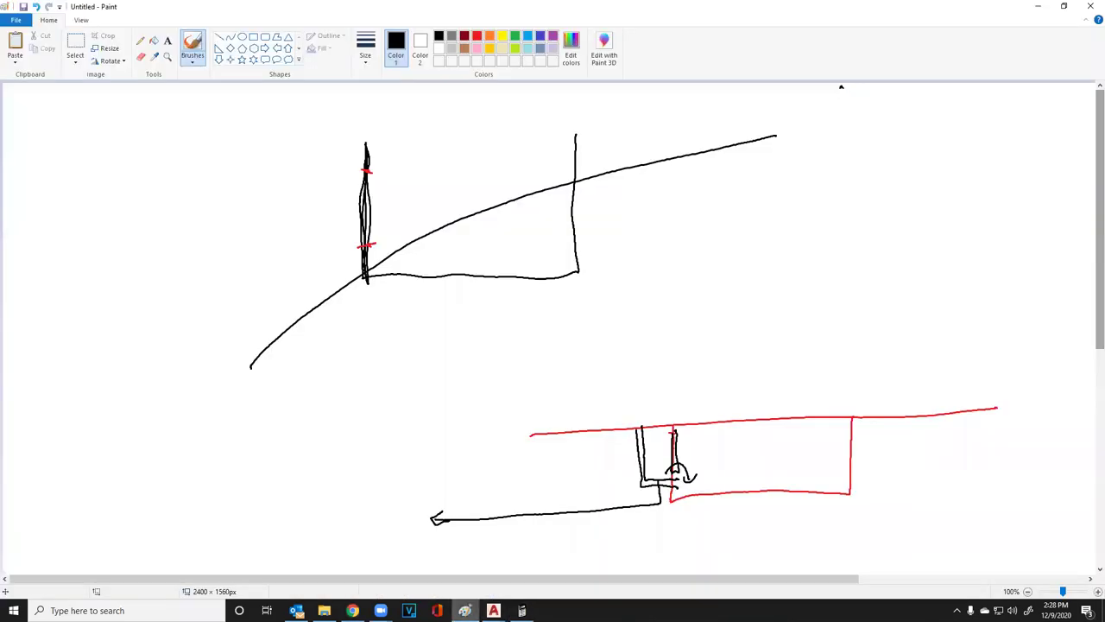
{"action": "left_click", "coordinate": [75, 44]}
{"action": "left_click_drag", "start_coordinate": [144, 92], "coordinate": [1023, 543]}
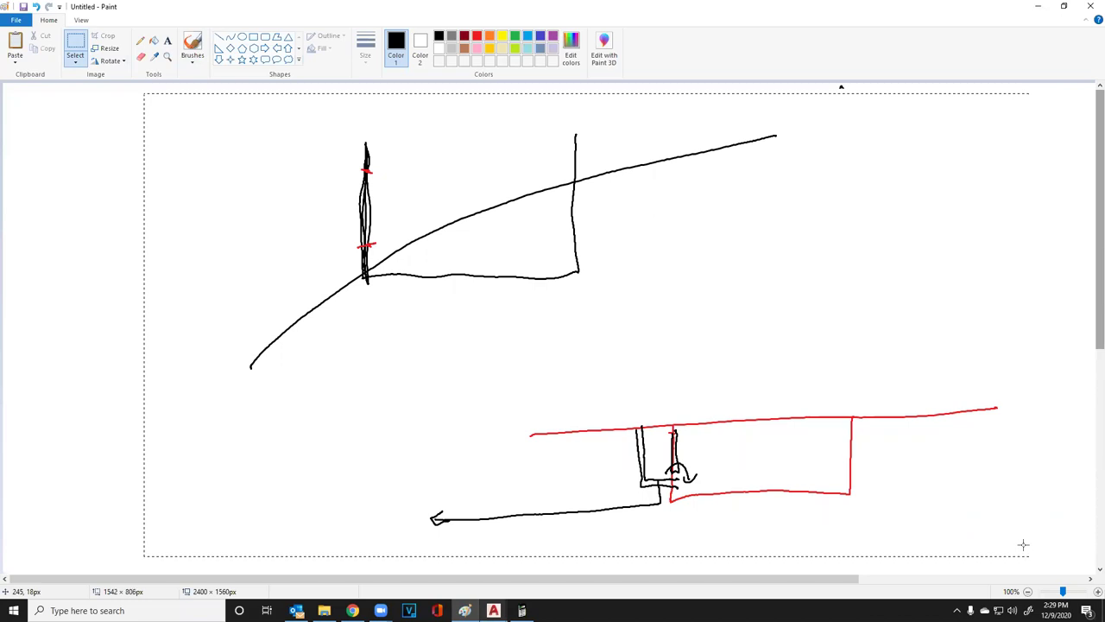
{"action": "key", "text": "Delete"}
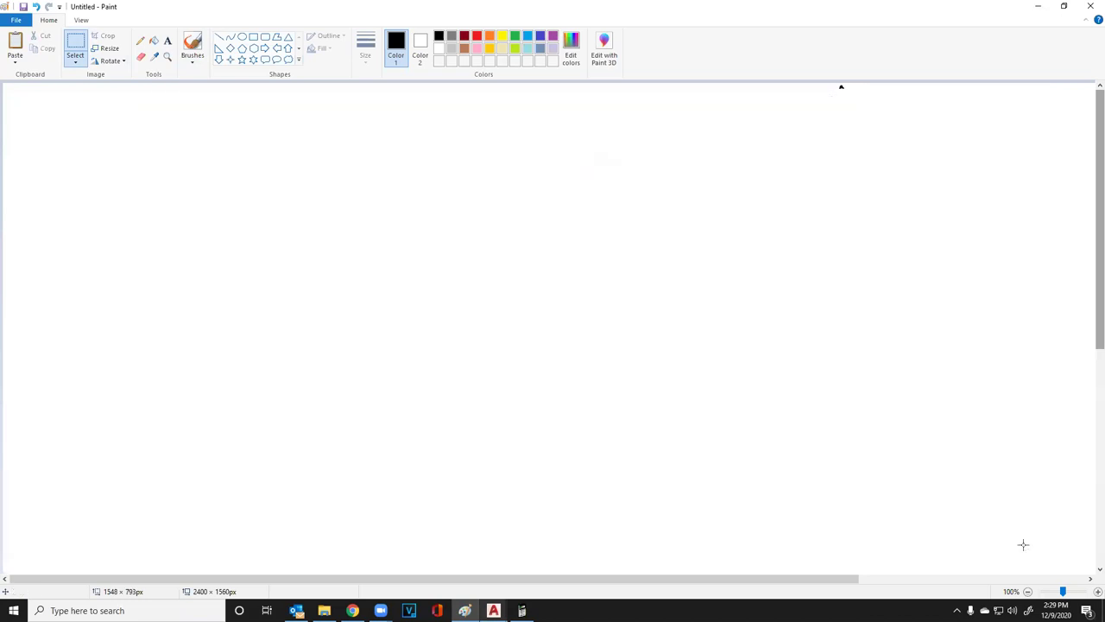
Brush a floor line and a tall paned window with an under 23" sill label
{"action": "left_click_drag", "start_coordinate": [185, 415], "coordinate": [540, 417]}
{"action": "left_click", "coordinate": [193, 45]}
{"action": "left_click_drag", "start_coordinate": [214, 444], "coordinate": [915, 437]}
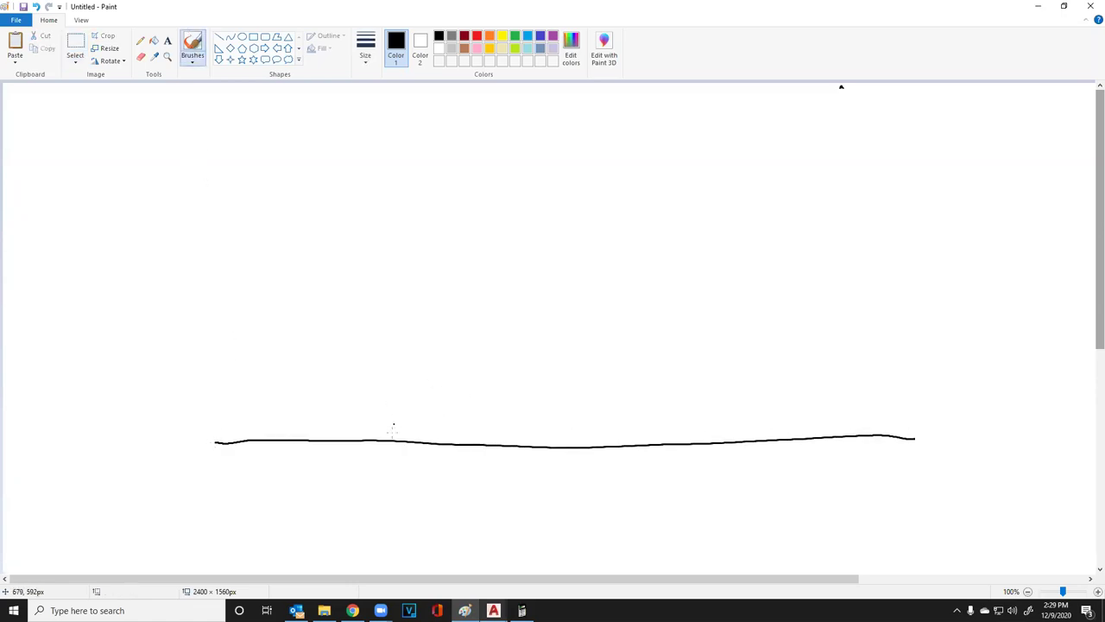
{"action": "mouse_move", "coordinate": [410, 392]}
{"action": "left_mouse_down"}
{"action": "mouse_move", "coordinate": [569, 392]}
{"action": "mouse_move", "coordinate": [554, 283]}
{"action": "mouse_move", "coordinate": [569, 118]}
{"action": "mouse_move", "coordinate": [499, 124]}
{"action": "mouse_move", "coordinate": [403, 103]}
{"action": "mouse_move", "coordinate": [388, 217]}
{"action": "mouse_move", "coordinate": [405, 397]}
{"action": "left_mouse_up"}
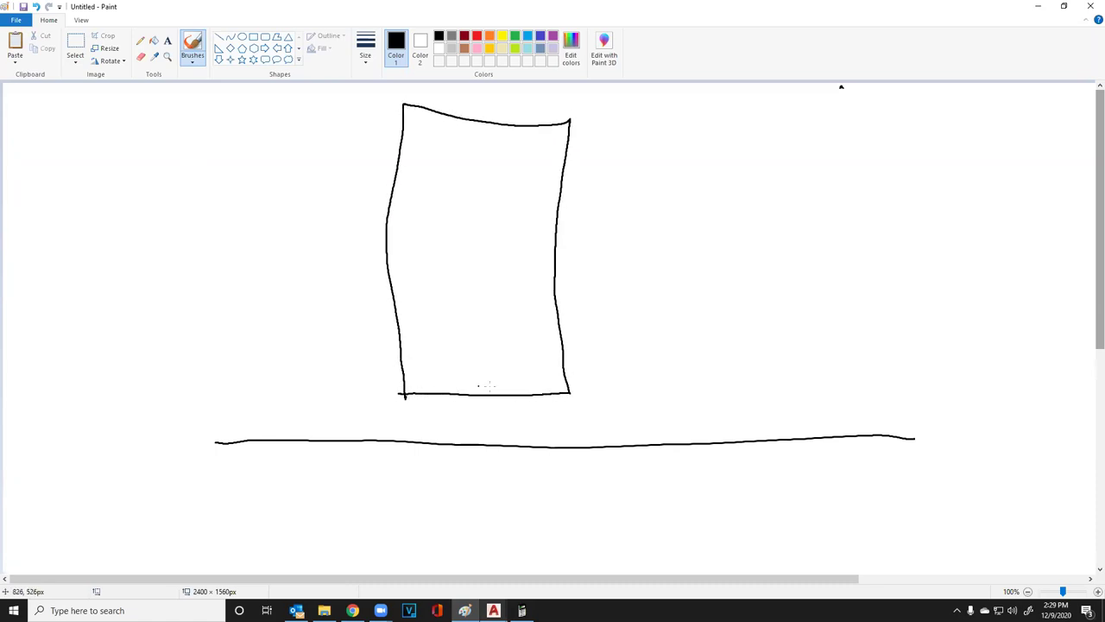
{"action": "mouse_move", "coordinate": [596, 394]}
{"action": "left_mouse_down"}
{"action": "mouse_move", "coordinate": [697, 386]}
{"action": "mouse_move", "coordinate": [682, 408]}
{"action": "left_mouse_up"}
{"action": "left_click_drag", "start_coordinate": [694, 396], "coordinate": [714, 404]}
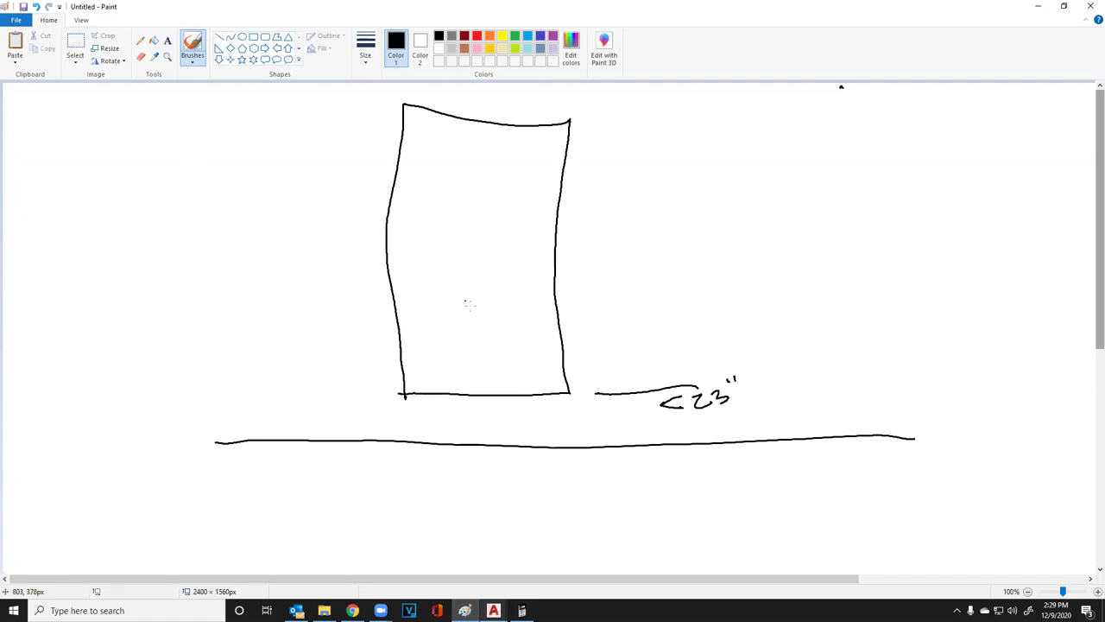
{"action": "left_click_drag", "start_coordinate": [406, 271], "coordinate": [537, 270]}
{"action": "left_click_drag", "start_coordinate": [469, 158], "coordinate": [473, 273]}
{"action": "left_click_drag", "start_coordinate": [405, 206], "coordinate": [522, 209]}
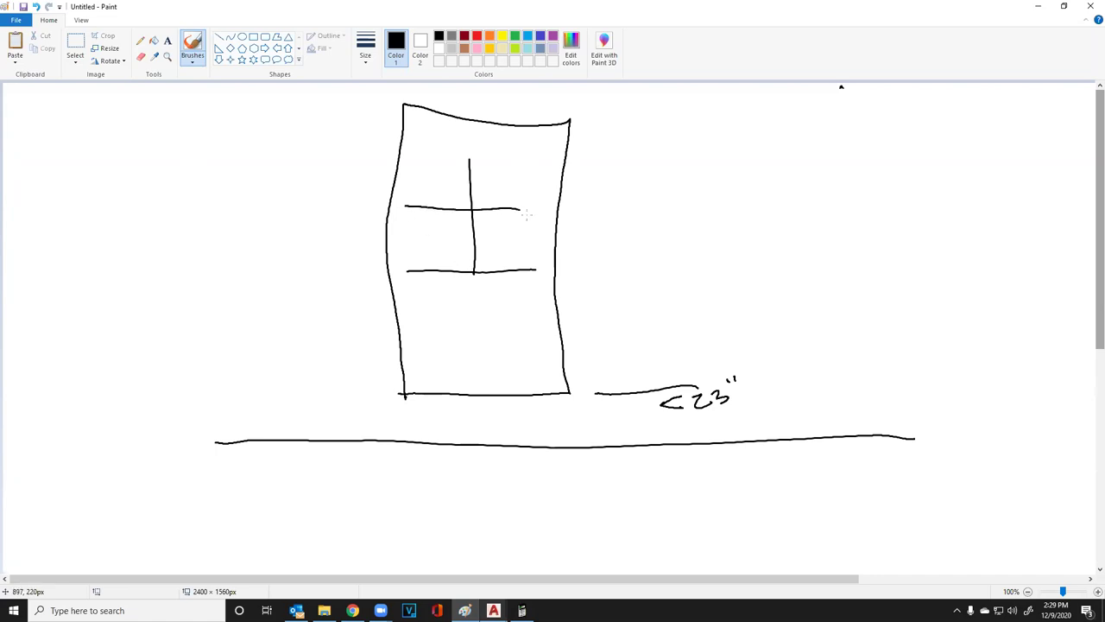
{"action": "left_click_drag", "start_coordinate": [414, 356], "coordinate": [538, 339]}
{"action": "left_click_drag", "start_coordinate": [477, 288], "coordinate": [490, 391]}
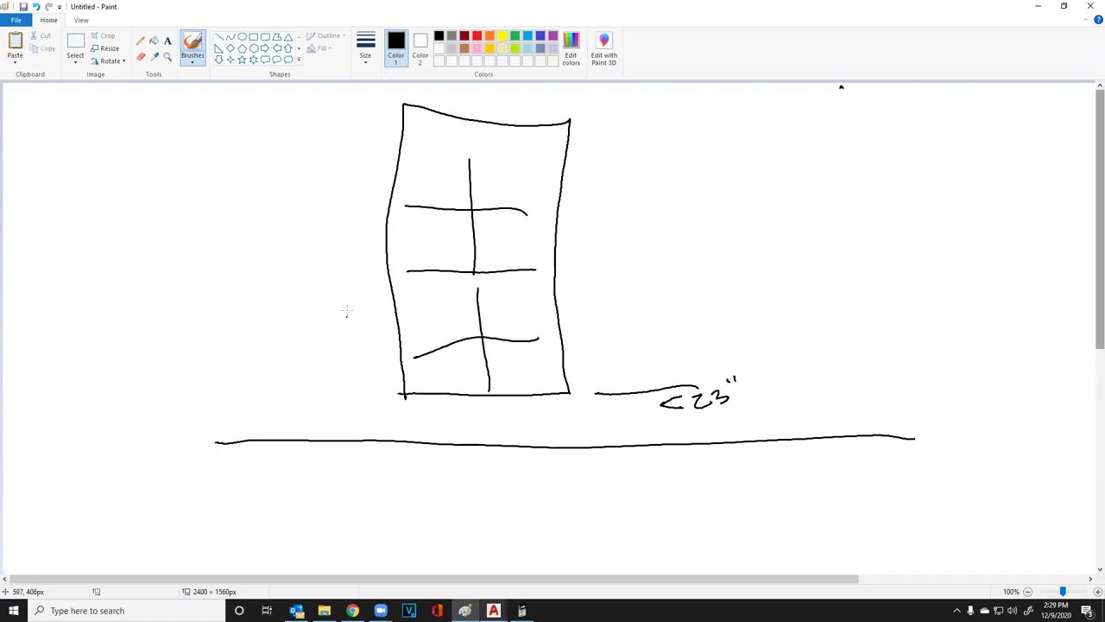
Draw a stick figure beside the window and cracks across the glass
{"action": "mouse_move", "coordinate": [343, 202]}
{"action": "left_mouse_down"}
{"action": "mouse_move", "coordinate": [316, 231]}
{"action": "mouse_move", "coordinate": [346, 213]}
{"action": "mouse_move", "coordinate": [367, 335]}
{"action": "left_mouse_up"}
{"action": "left_click_drag", "start_coordinate": [329, 249], "coordinate": [342, 328]}
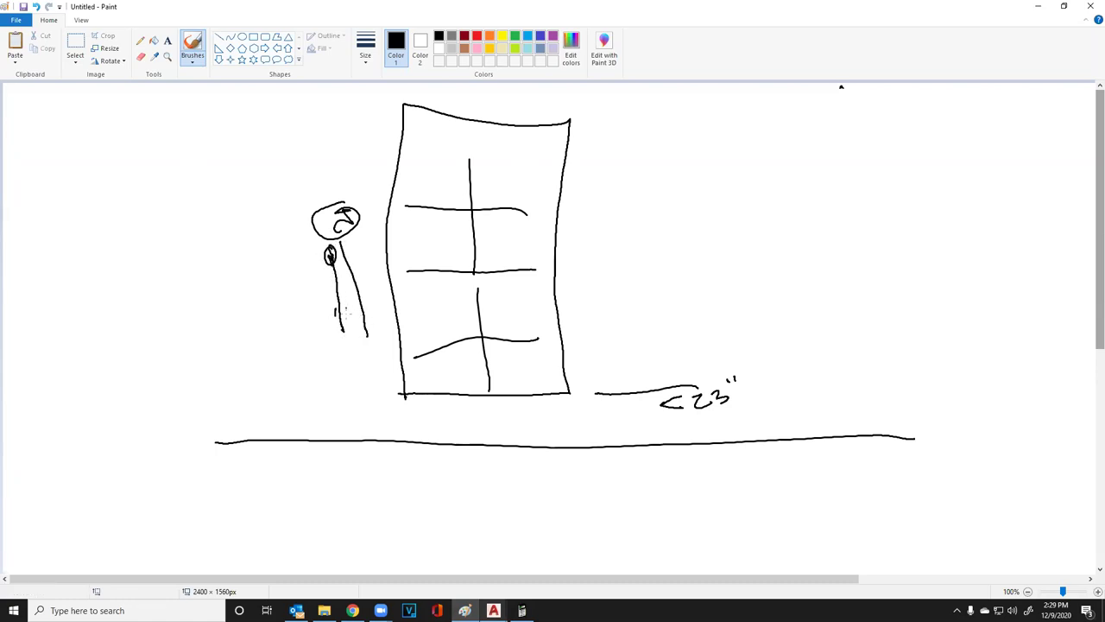
{"action": "key", "text": "ctrl+z"}
{"action": "key", "text": "ctrl+z"}
{"action": "left_click_drag", "start_coordinate": [336, 242], "coordinate": [331, 335]}
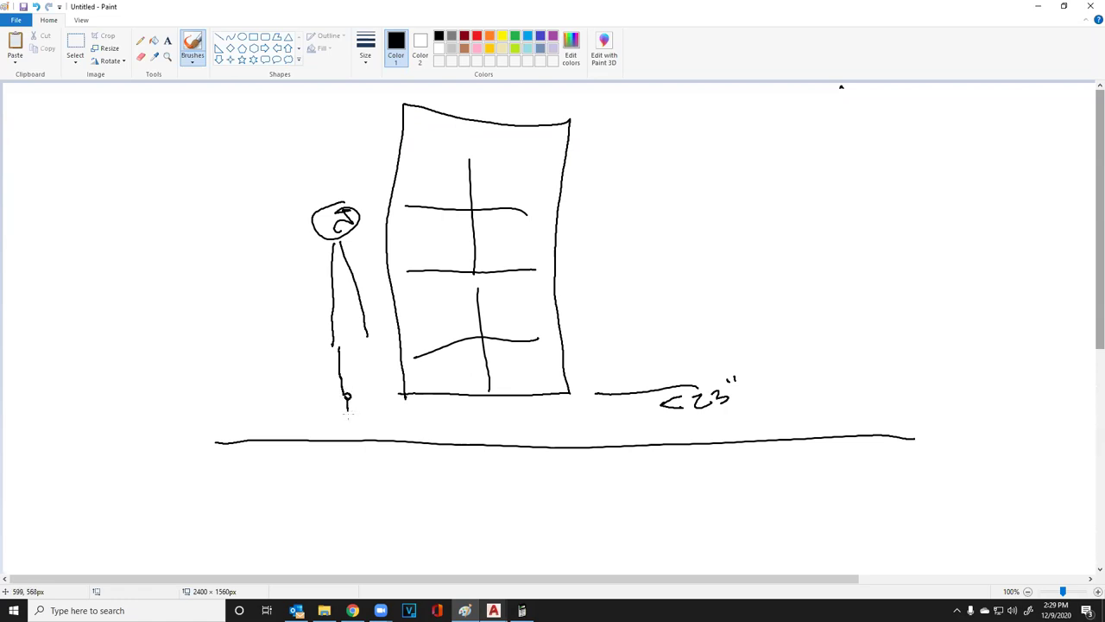
{"action": "left_click_drag", "start_coordinate": [359, 347], "coordinate": [366, 381]}
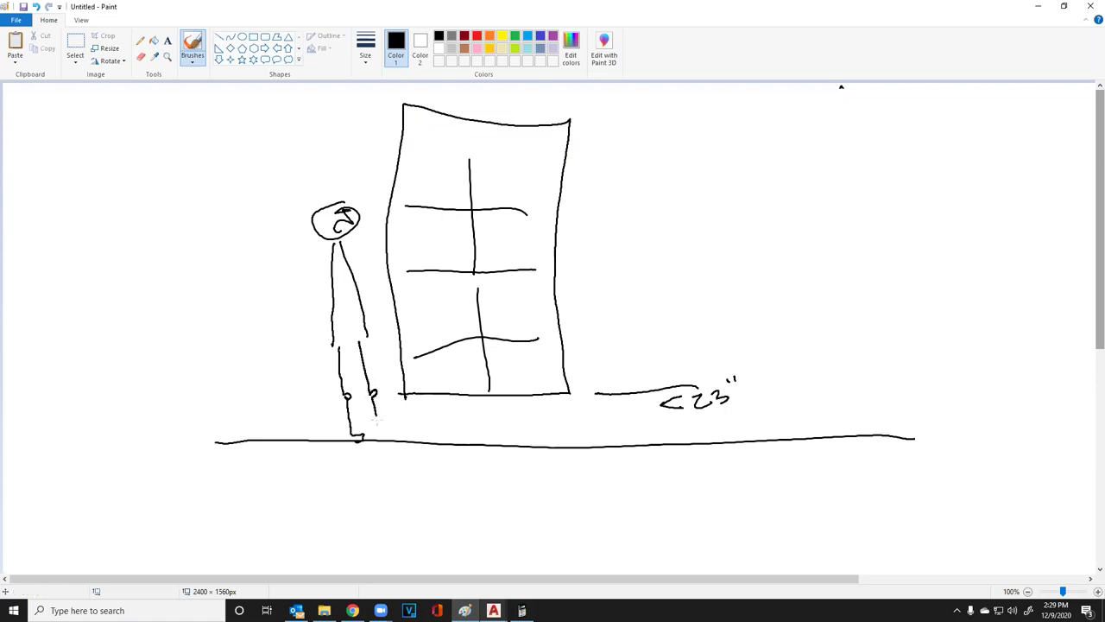
{"action": "left_click_drag", "start_coordinate": [379, 434], "coordinate": [387, 439]}
{"action": "mouse_move", "coordinate": [328, 244]}
{"action": "left_mouse_down"}
{"action": "mouse_move", "coordinate": [226, 299]}
{"action": "mouse_move", "coordinate": [276, 304]}
{"action": "left_mouse_up"}
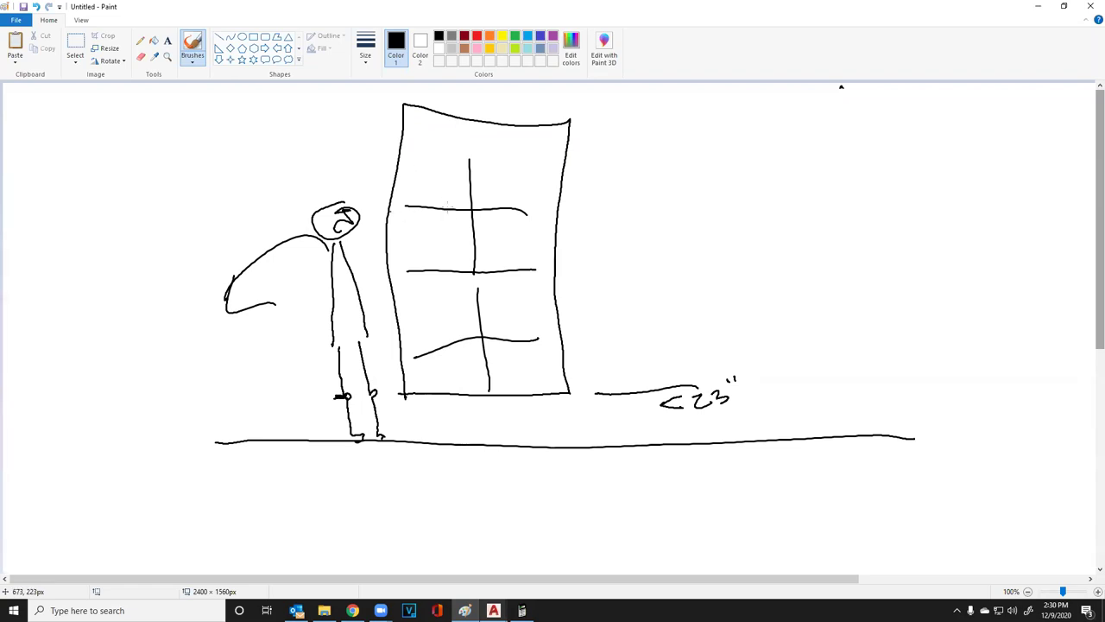
{"action": "mouse_move", "coordinate": [415, 144]}
{"action": "left_mouse_down"}
{"action": "mouse_move", "coordinate": [434, 235]}
{"action": "mouse_move", "coordinate": [443, 223]}
{"action": "mouse_move", "coordinate": [460, 244]}
{"action": "mouse_move", "coordinate": [470, 203]}
{"action": "mouse_move", "coordinate": [480, 259]}
{"action": "mouse_move", "coordinate": [548, 127]}
{"action": "left_mouse_up"}
{"action": "mouse_move", "coordinate": [477, 178]}
{"action": "left_mouse_down"}
{"action": "mouse_move", "coordinate": [466, 274]}
{"action": "mouse_move", "coordinate": [485, 280]}
{"action": "left_mouse_up"}
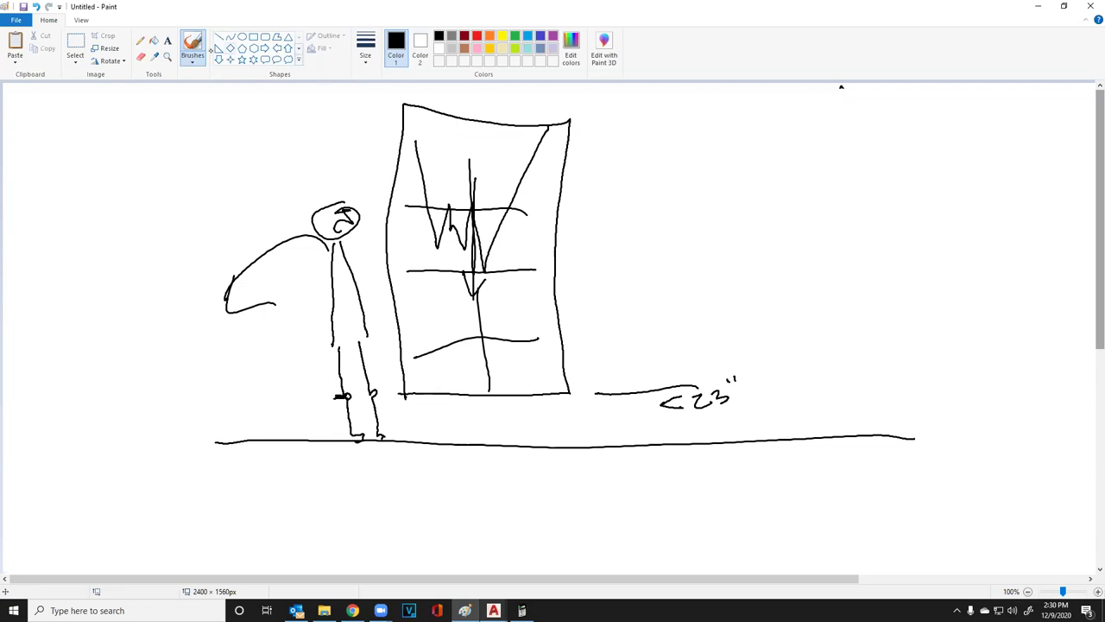
Select the whole sketch and delete it
{"action": "left_click", "coordinate": [75, 45]}
{"action": "left_click_drag", "start_coordinate": [142, 91], "coordinate": [931, 489]}
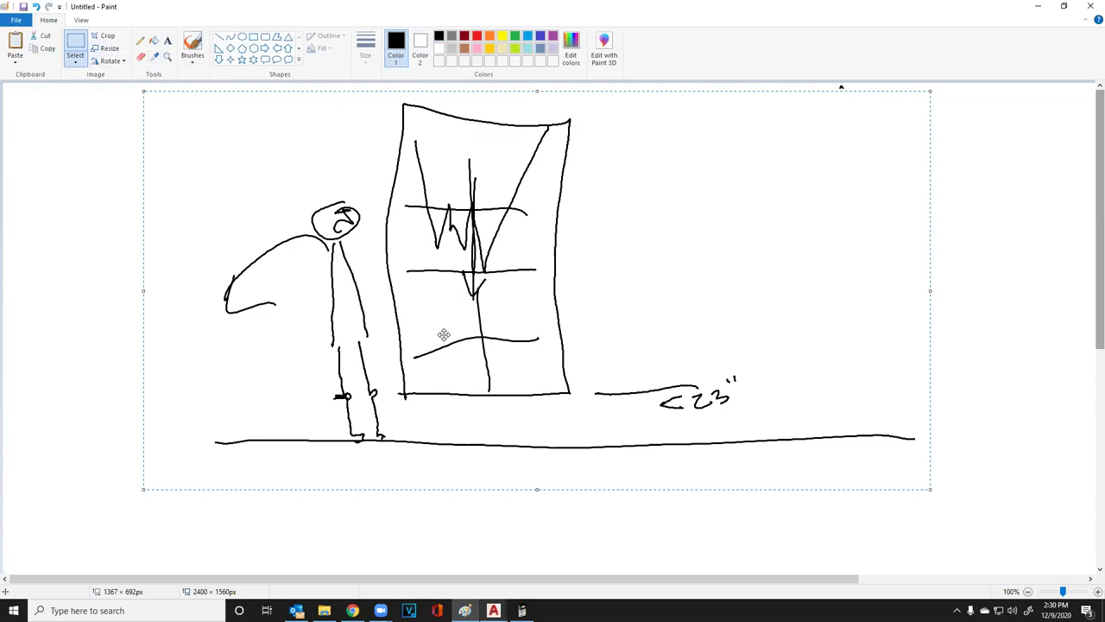
{"action": "key", "text": "Delete"}
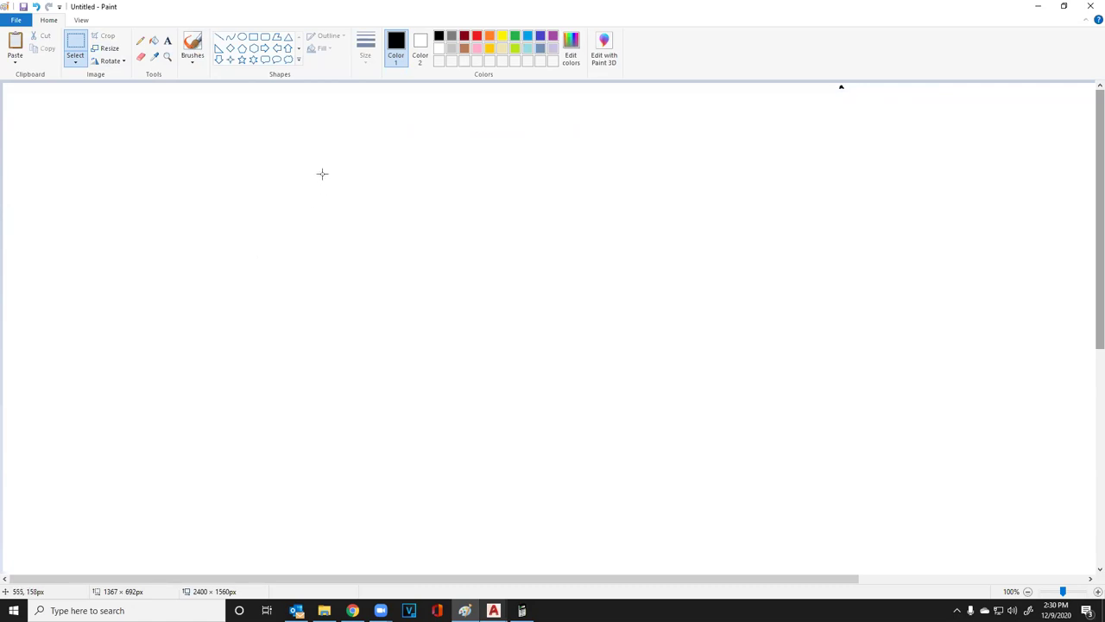
{"action": "left_click", "coordinate": [521, 610]}
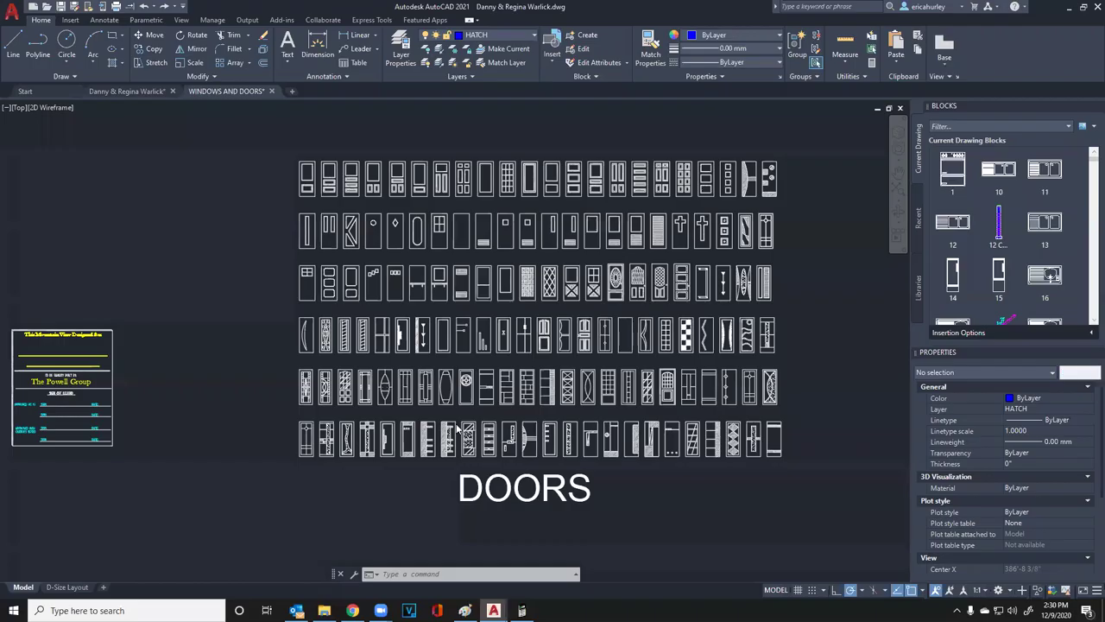
Zoom to the M. BATH and change its 3032 window tag to 3032 TEMP
{"action": "left_click", "coordinate": [426, 562]}
{"action": "scroll", "coordinate": [594, 352], "scroll_direction": "up", "scroll_amount": 8}
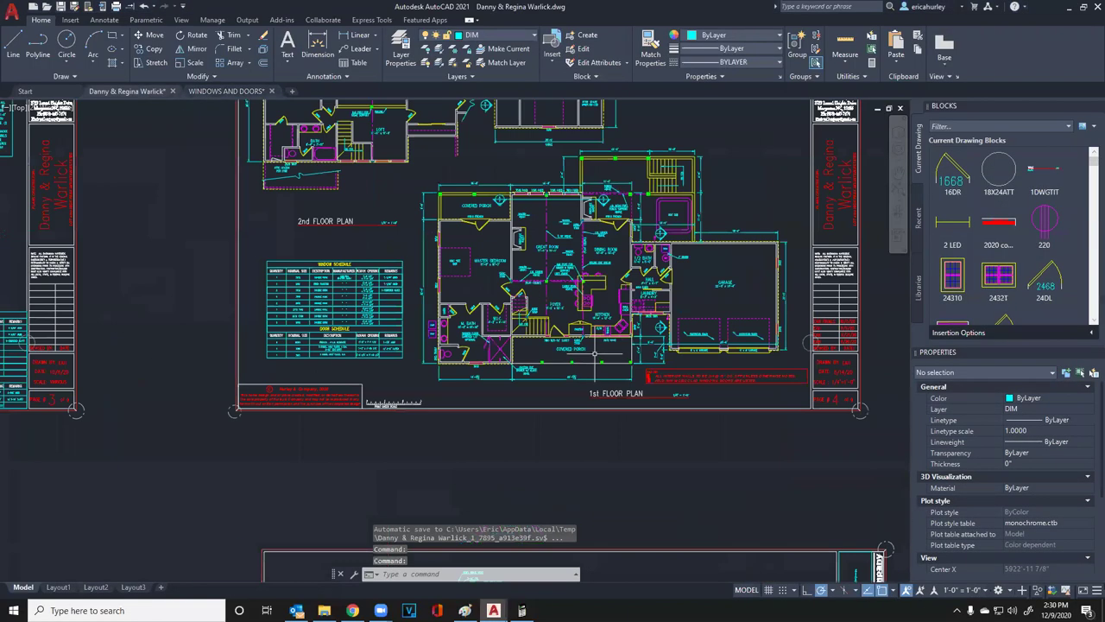
{"action": "scroll", "coordinate": [259, 371], "scroll_direction": "up", "scroll_amount": 5}
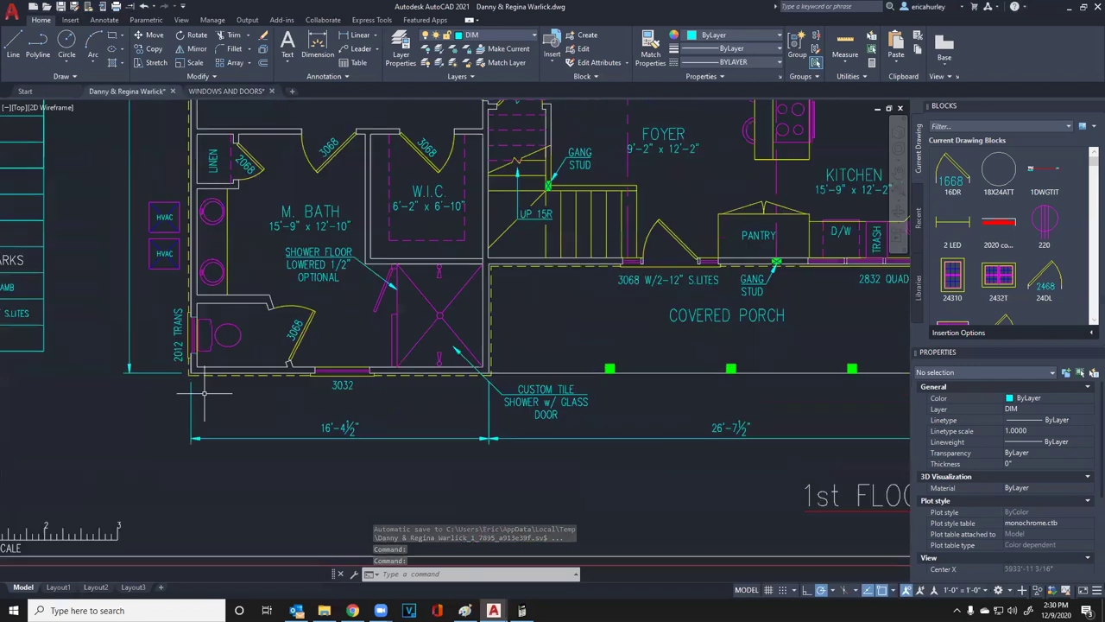
{"action": "middle_click_drag", "start_coordinate": [414, 360], "coordinate": [338, 407]}
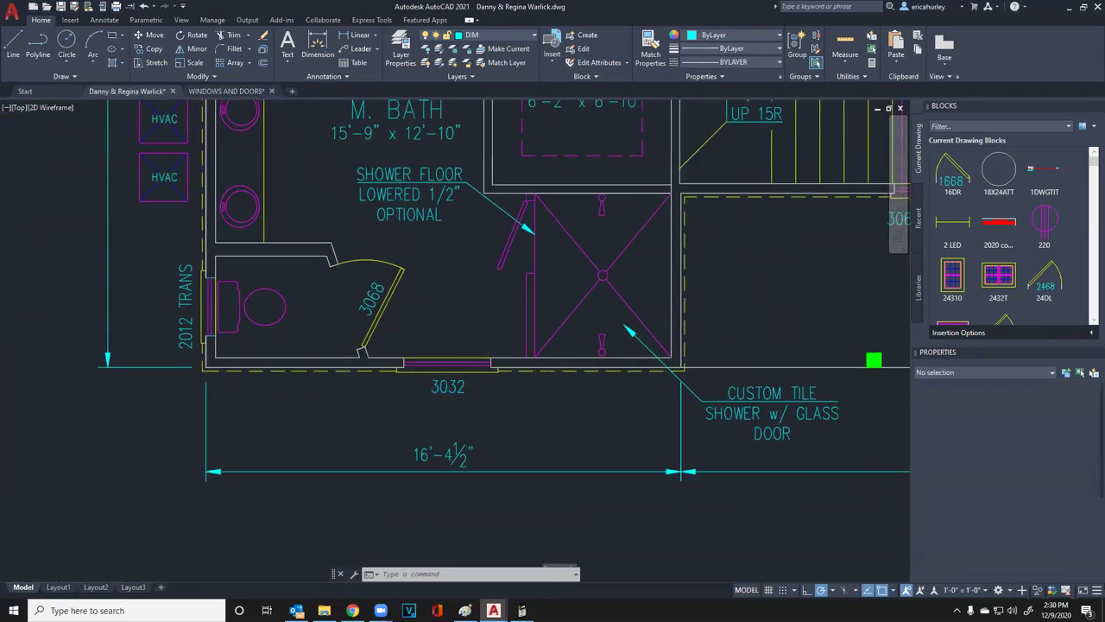
{"action": "double_click", "coordinate": [450, 389]}
{"action": "key", "text": "End"}
{"action": "key", "text": "BackSpace"}
{"action": "type", "text": "2"}
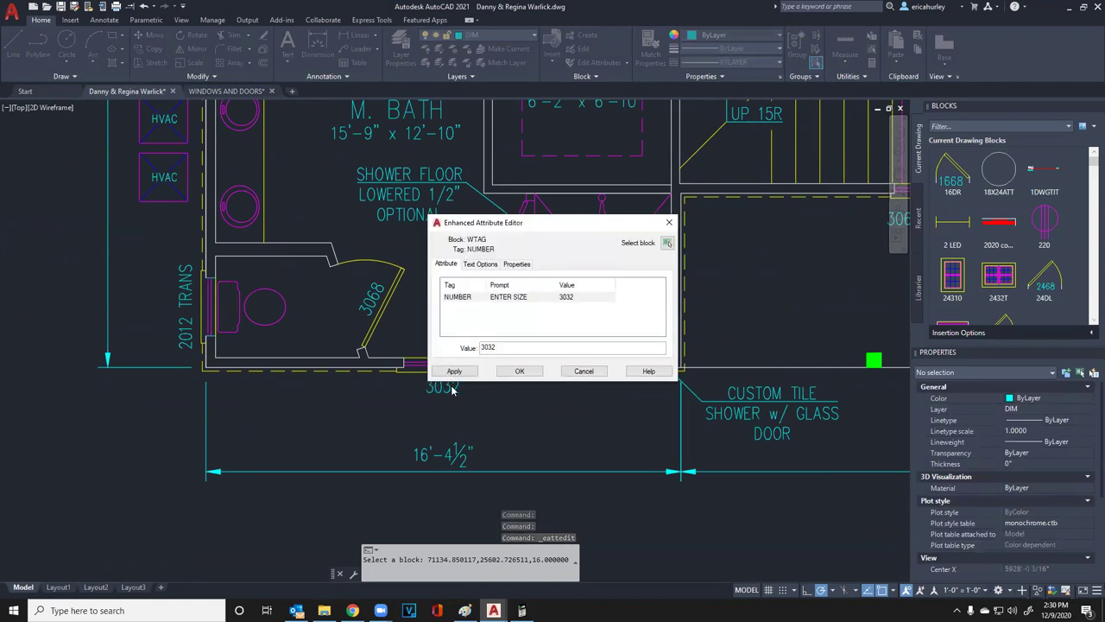
{"action": "type", "text": " TEMP"}
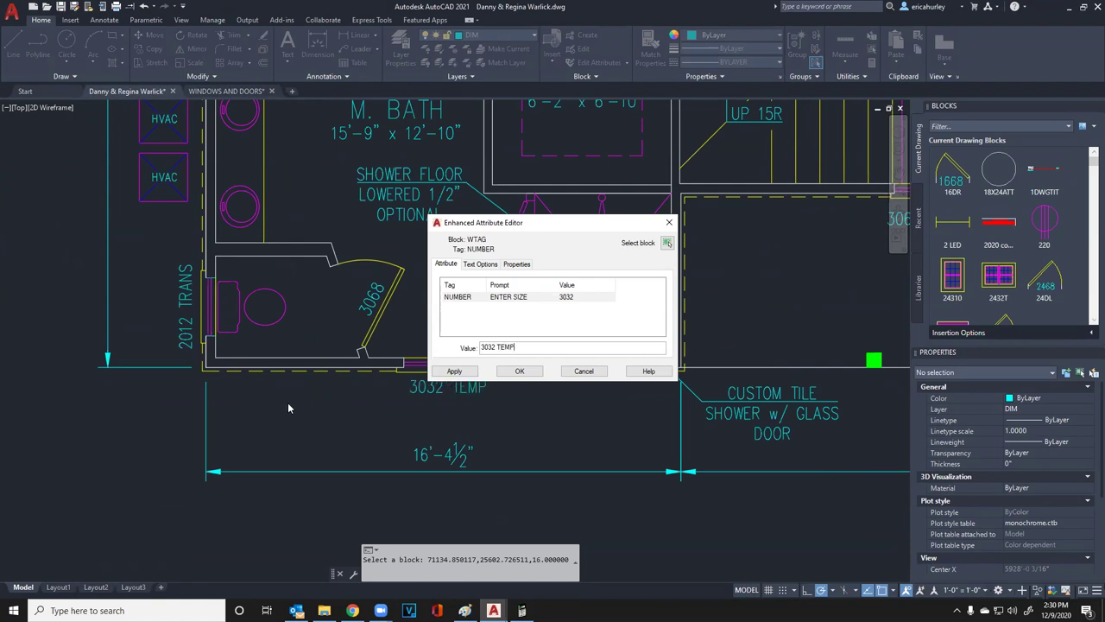
{"action": "left_click", "coordinate": [519, 370]}
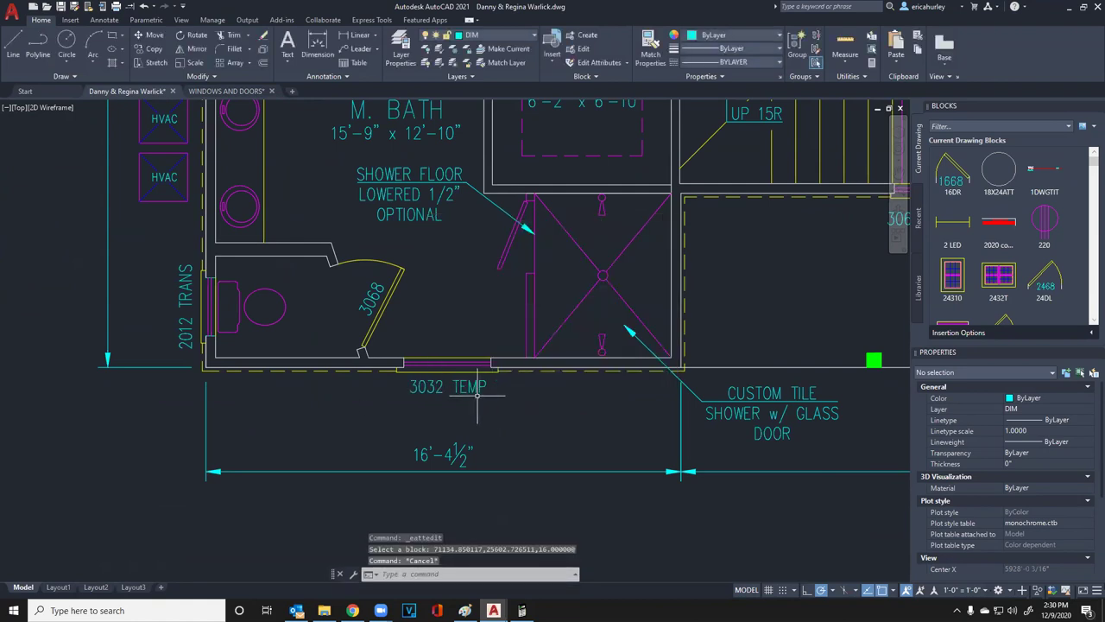
Pan the floor plan to check the closet, garage and window schedules
{"action": "scroll", "coordinate": [460, 380], "scroll_direction": "up", "scroll_amount": 4}
{"action": "scroll", "coordinate": [460, 380], "scroll_direction": "down", "scroll_amount": 4}
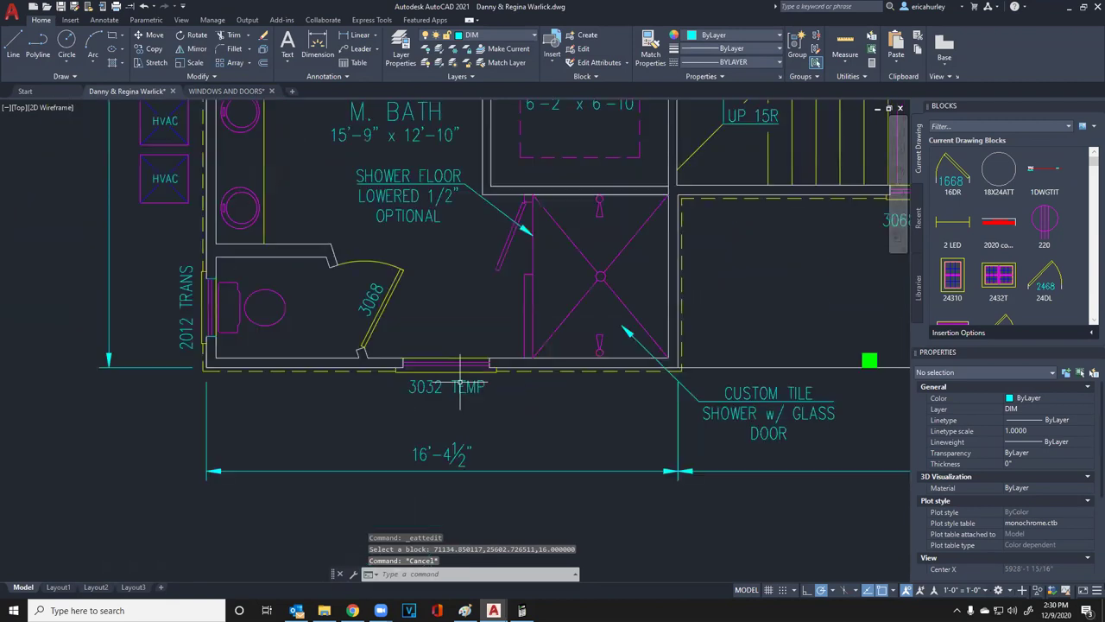
{"action": "middle_click_drag", "start_coordinate": [423, 289], "coordinate": [406, 315]}
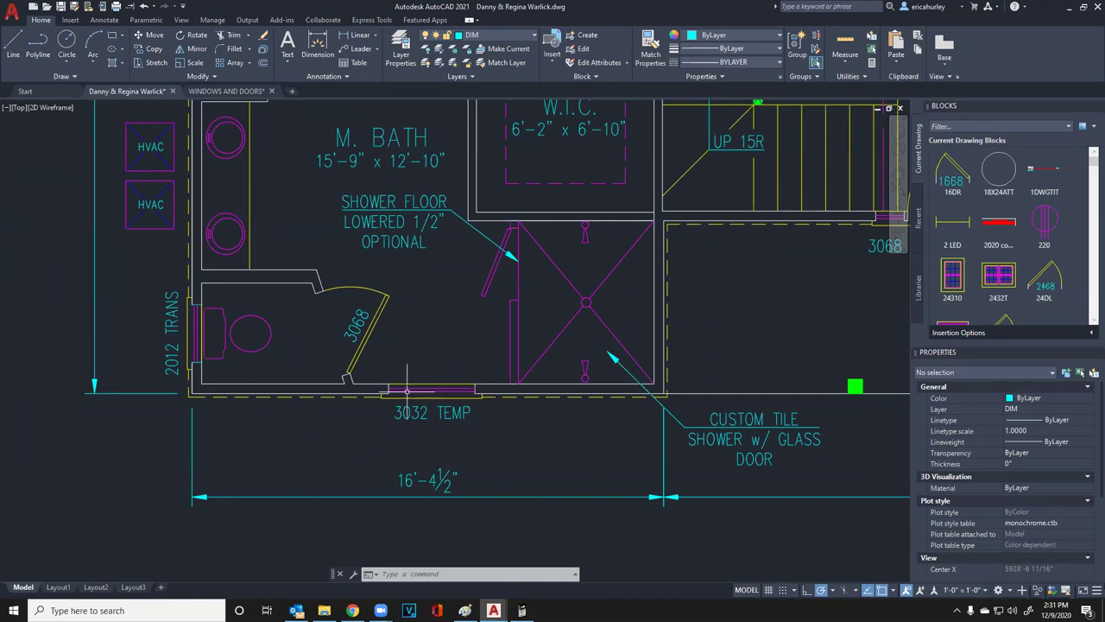
{"action": "scroll", "coordinate": [406, 390], "scroll_direction": "down", "scroll_amount": 3}
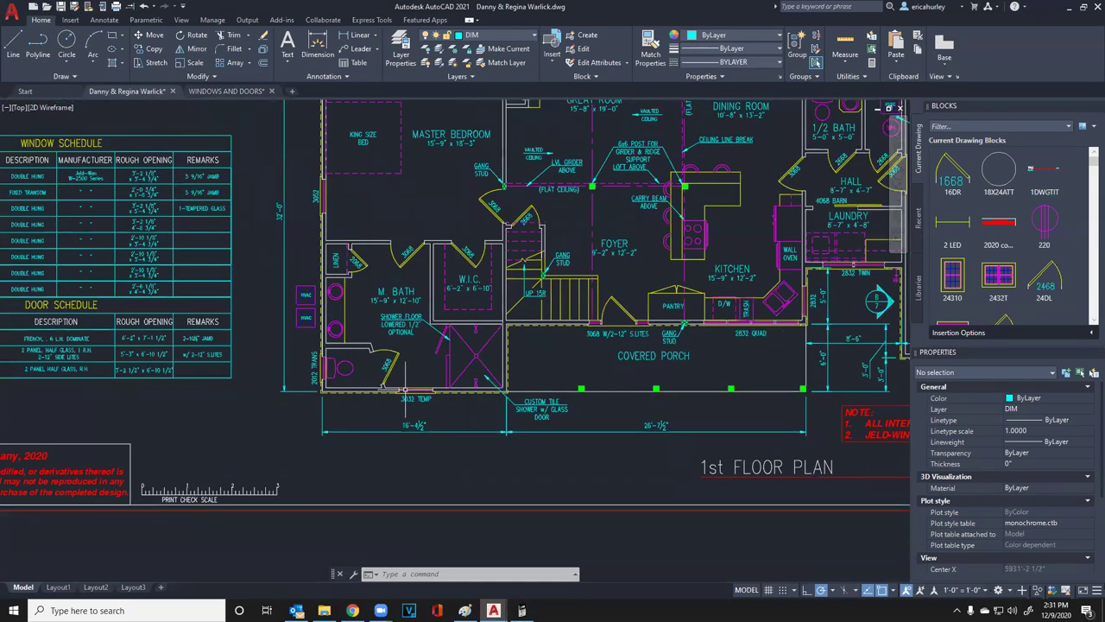
{"action": "middle_click_drag", "start_coordinate": [415, 380], "coordinate": [123, 440]}
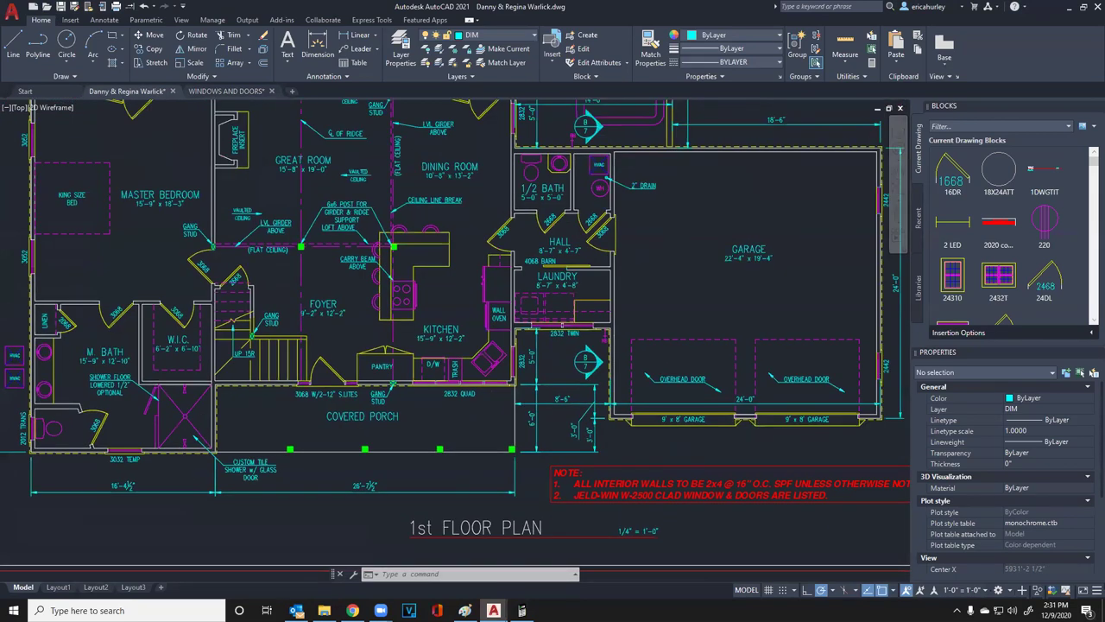
{"action": "middle_click_drag", "start_coordinate": [251, 408], "coordinate": [518, 401]}
{"action": "scroll", "coordinate": [405, 412], "scroll_direction": "up", "scroll_amount": 5}
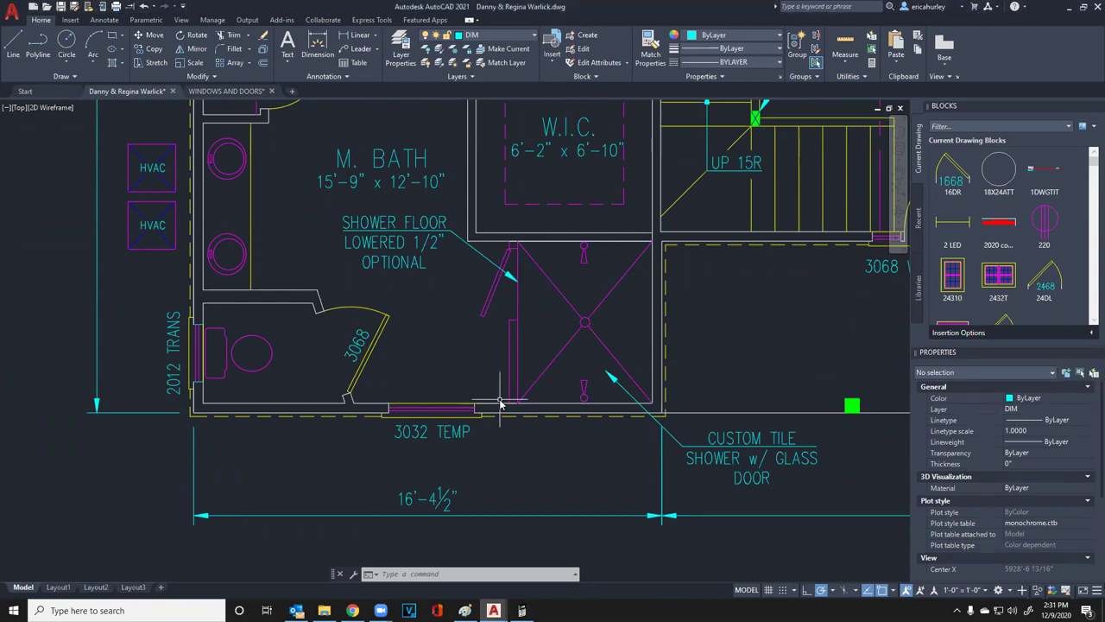
Return to Chrome's 'tempered window broken' image results
{"action": "key", "text": "alt+Tab"}
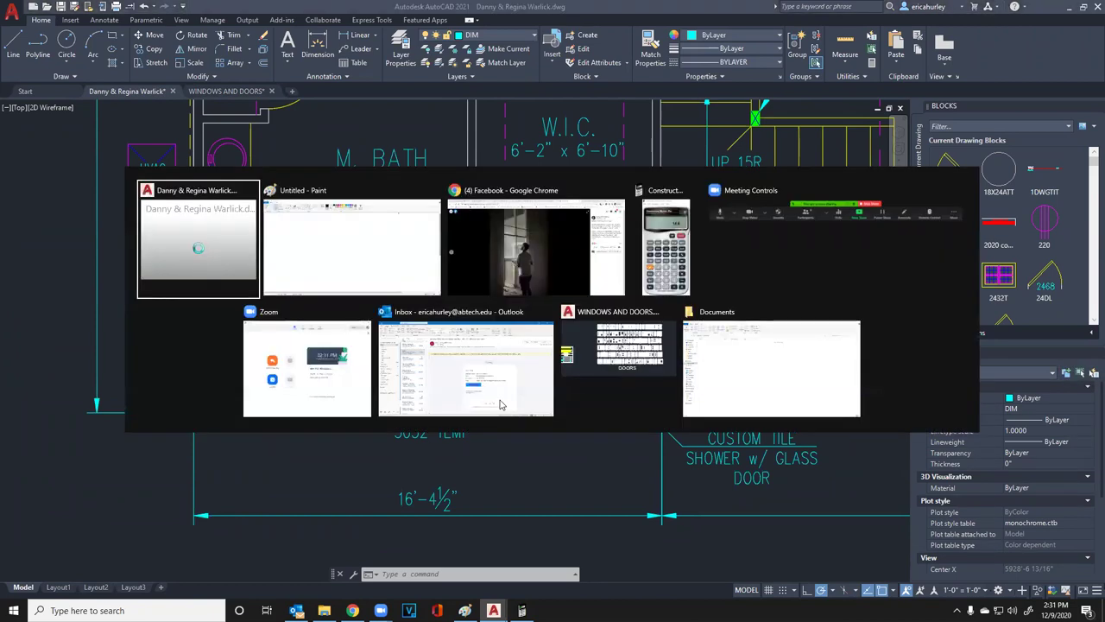
{"action": "key", "text": "alt+Tab"}
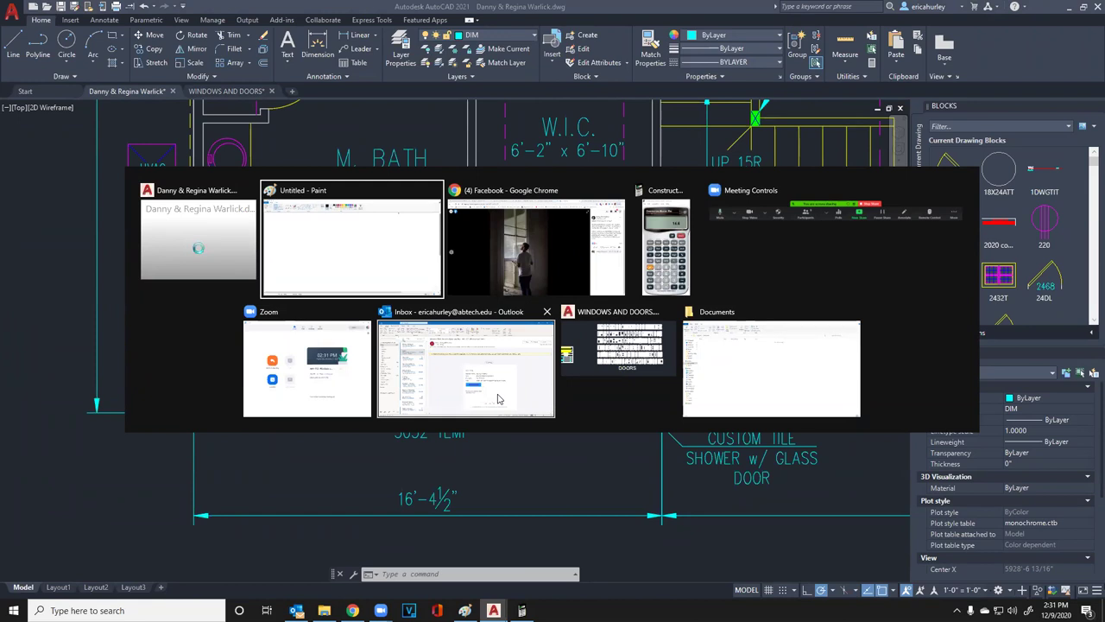
{"action": "key", "text": "alt+Tab"}
{"action": "key", "text": "alt+Tab"}
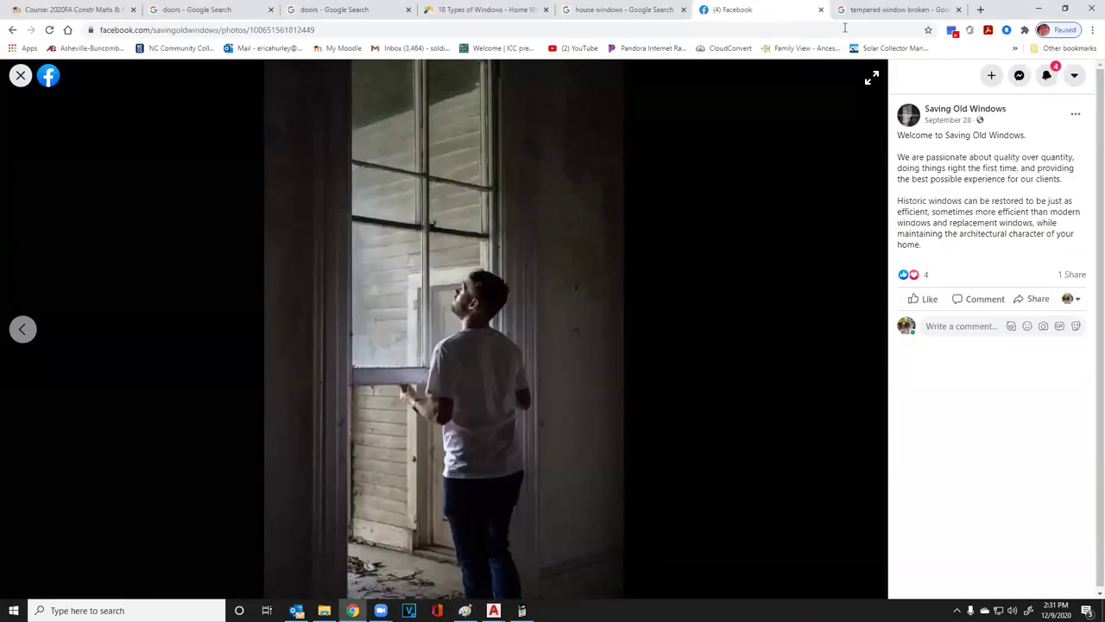
{"action": "left_click", "coordinate": [891, 13]}
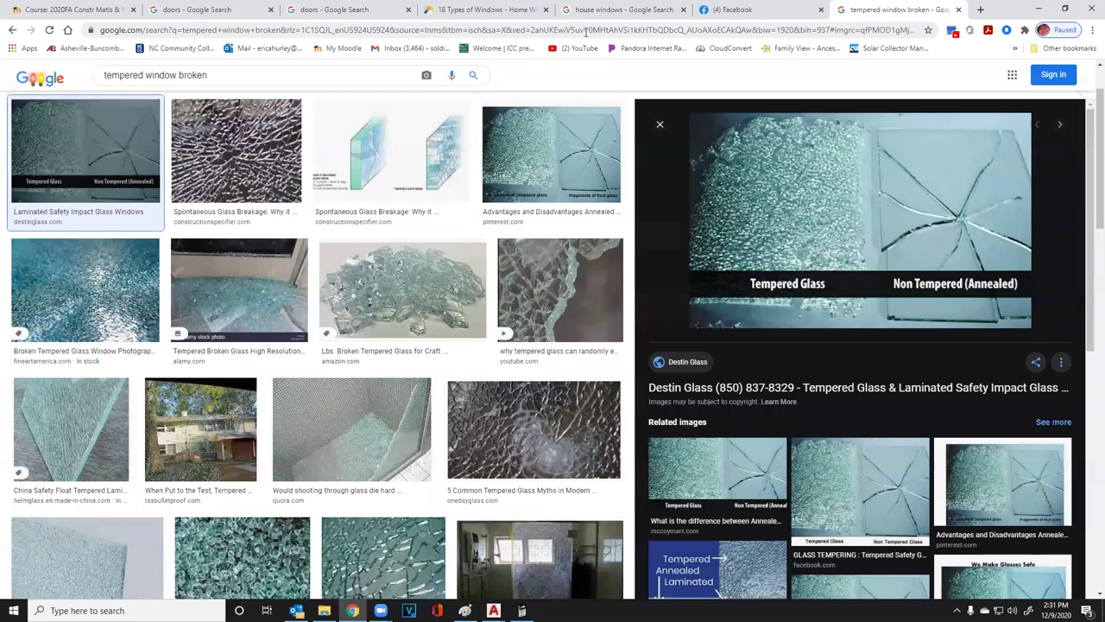
{"action": "scroll", "coordinate": [317, 378], "scroll_direction": "up", "scroll_amount": 1}
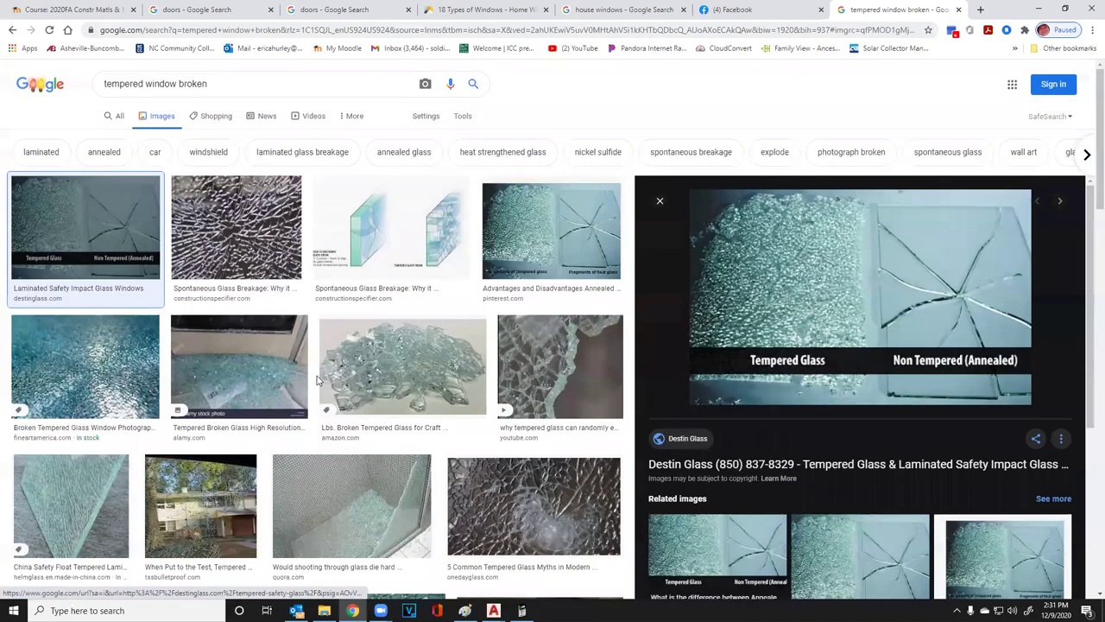
{"action": "scroll", "coordinate": [317, 378], "scroll_direction": "down", "scroll_amount": 1}
{"action": "scroll", "coordinate": [317, 378], "scroll_direction": "up", "scroll_amount": 1}
Replace the old query with 'sAF', correcting a typo
{"action": "left_click_drag", "start_coordinate": [217, 84], "coordinate": [85, 86]}
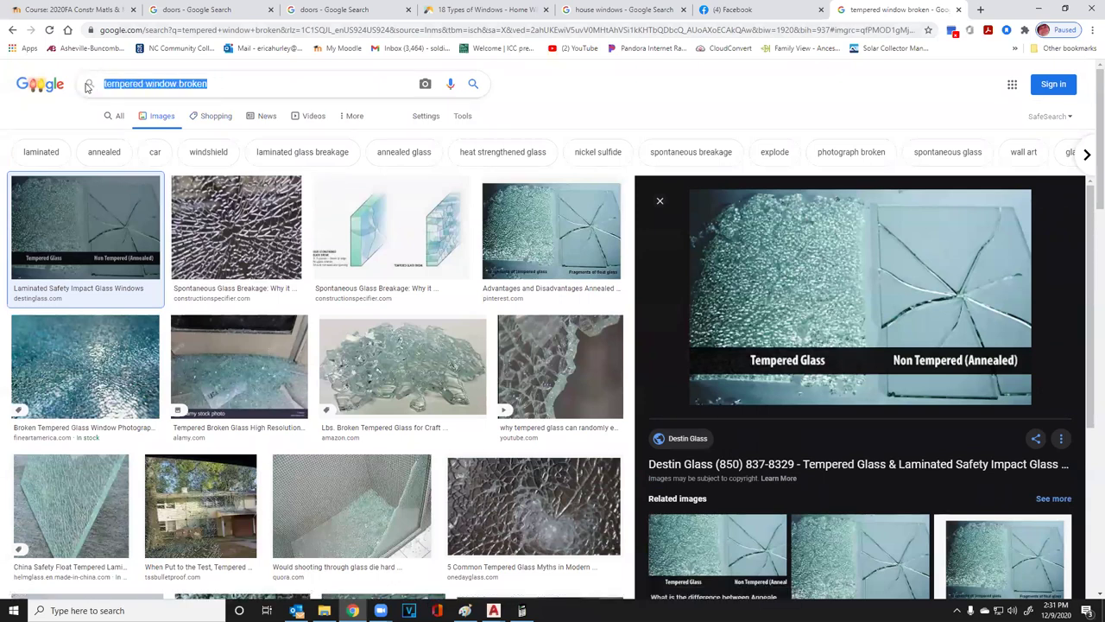
{"action": "type", "text": "sAFT"}
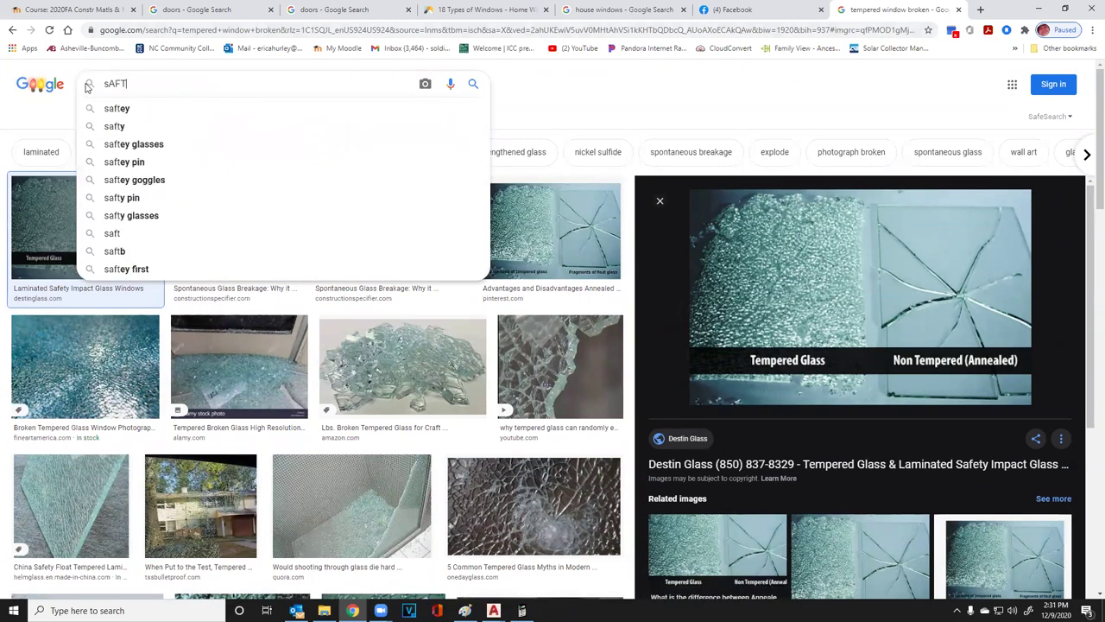
{"action": "key", "text": "BackSpace"}
Search images for 'safety glass' and briefly check a security window film listing
{"action": "type", "text": "E"}
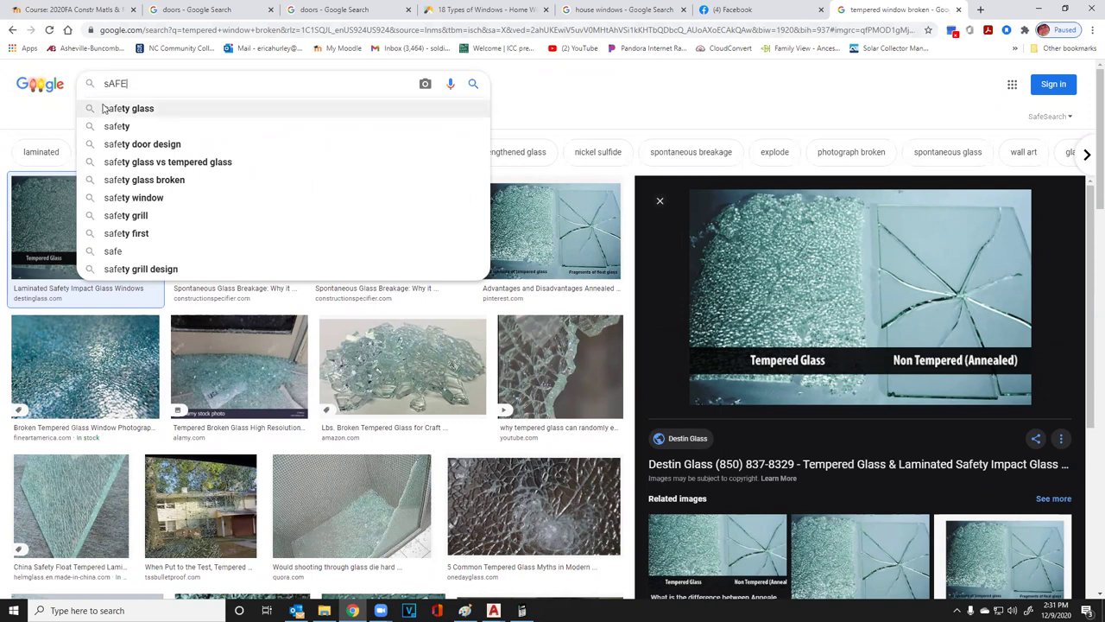
{"action": "left_click", "coordinate": [110, 108]}
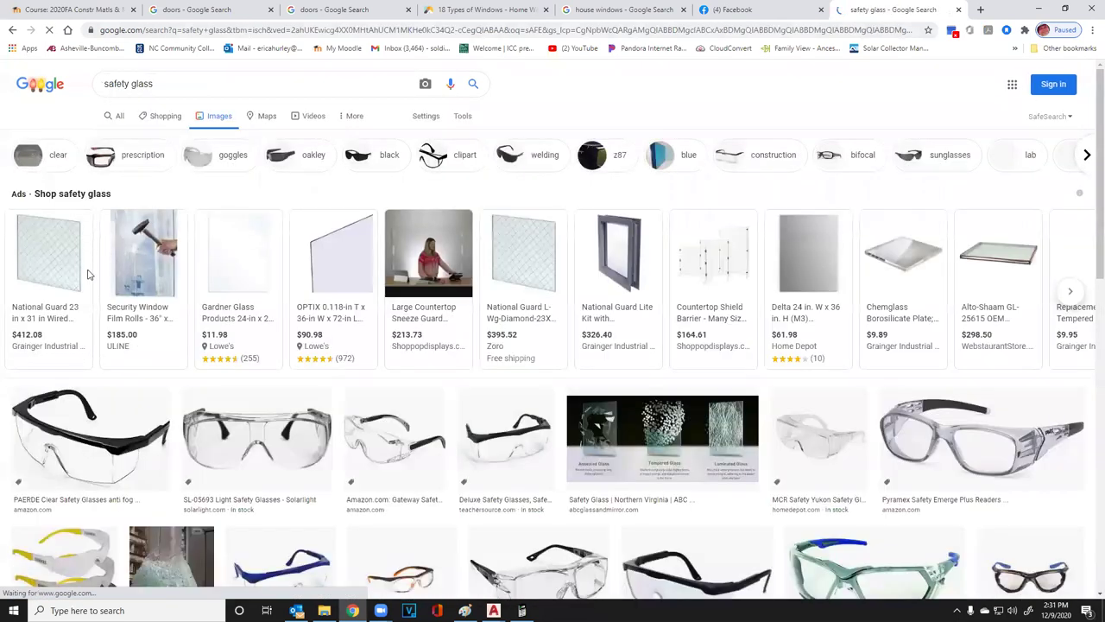
{"action": "left_click", "coordinate": [143, 274]}
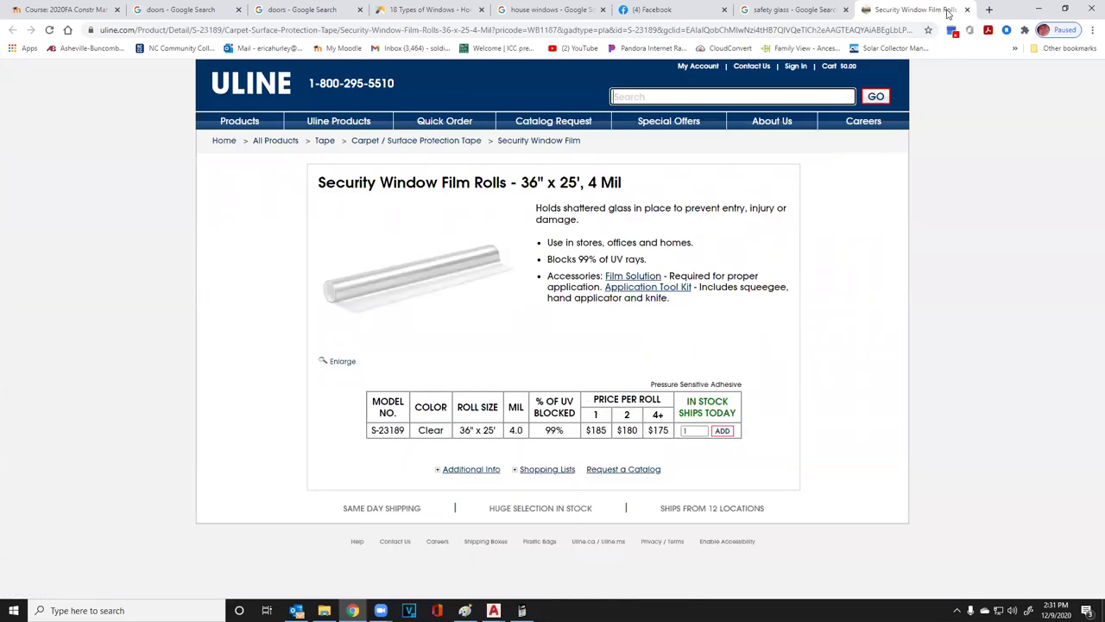
{"action": "left_click", "coordinate": [967, 10]}
Preview the ABC Glass comparison image and visit its source page, cancelling a save
{"action": "scroll", "coordinate": [697, 152], "scroll_direction": "down", "scroll_amount": 4}
{"action": "left_click", "coordinate": [698, 151]}
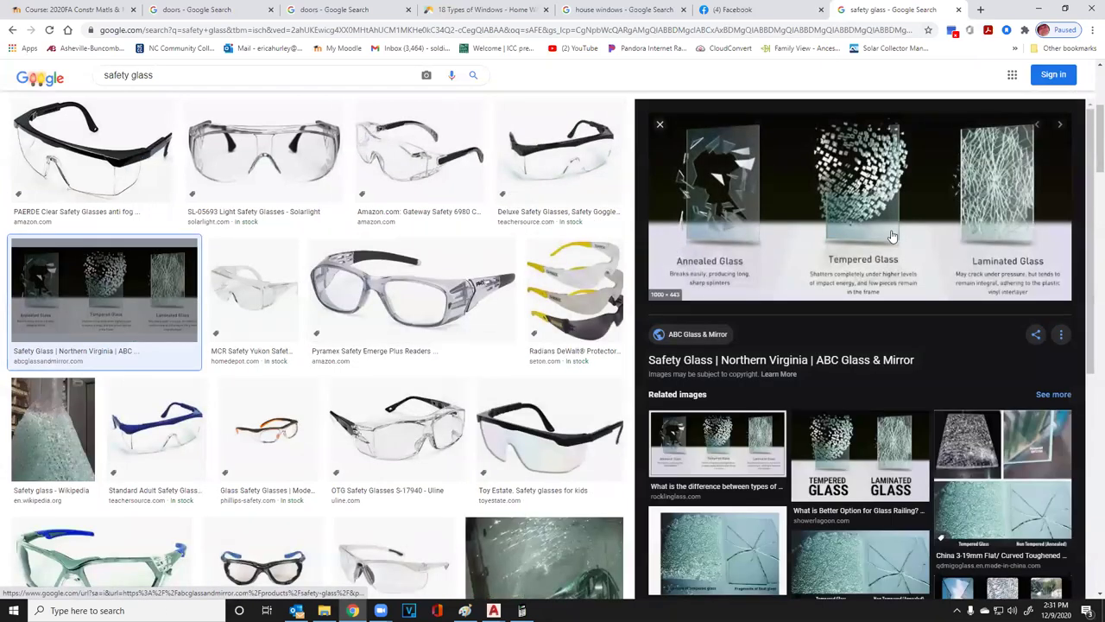
{"action": "left_click", "coordinate": [1001, 183]}
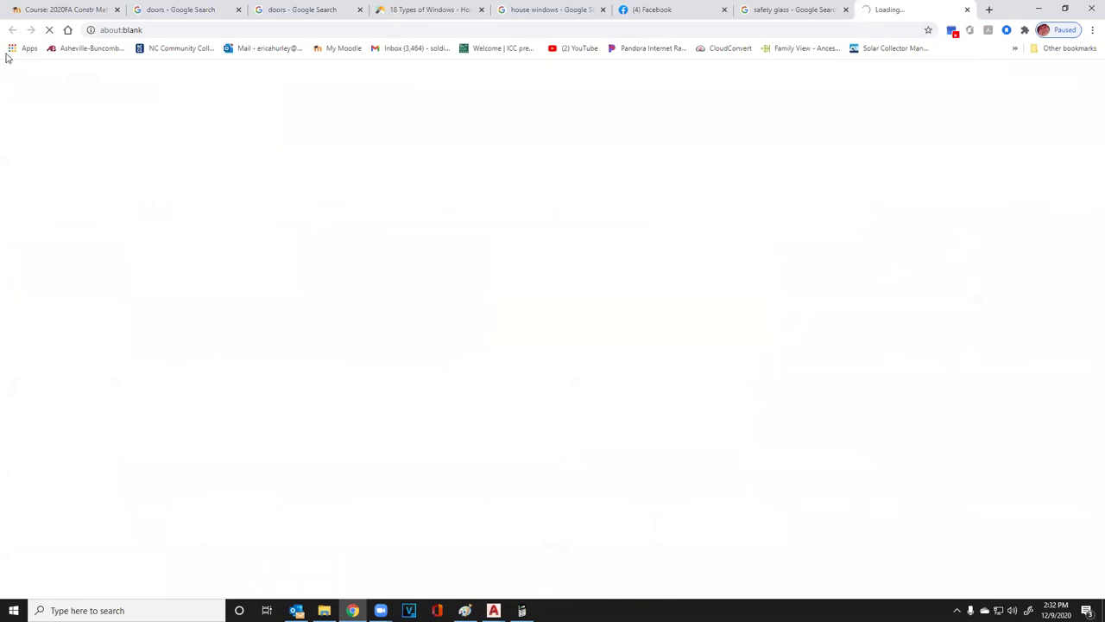
{"action": "scroll", "coordinate": [574, 277], "scroll_direction": "down", "scroll_amount": 3}
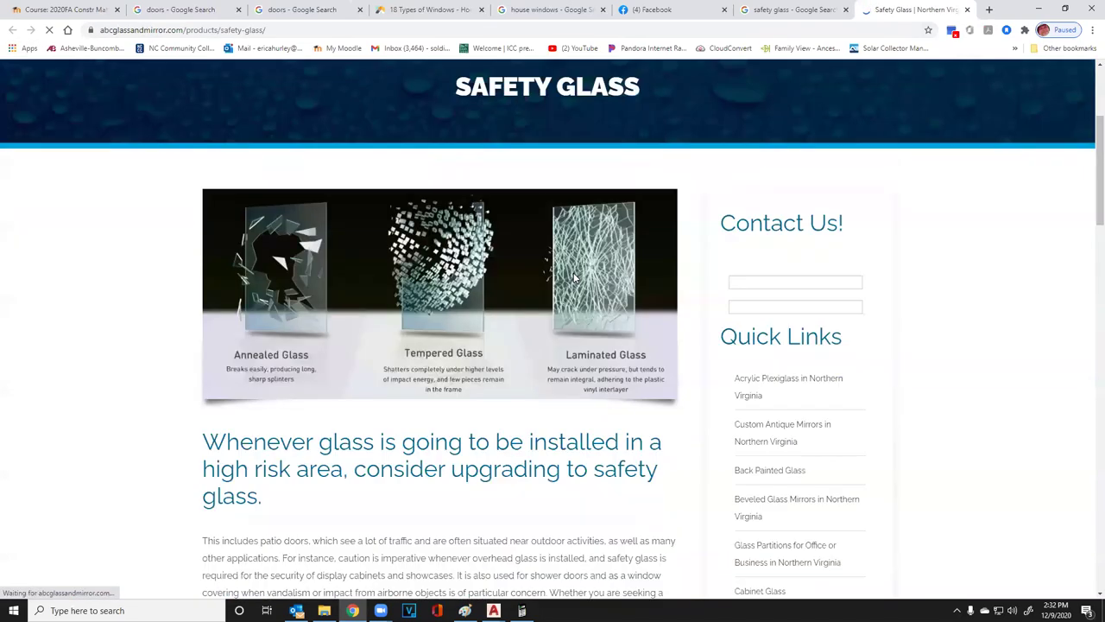
{"action": "scroll", "coordinate": [527, 246], "scroll_direction": "down", "scroll_amount": 1}
{"action": "right_click", "coordinate": [478, 205]}
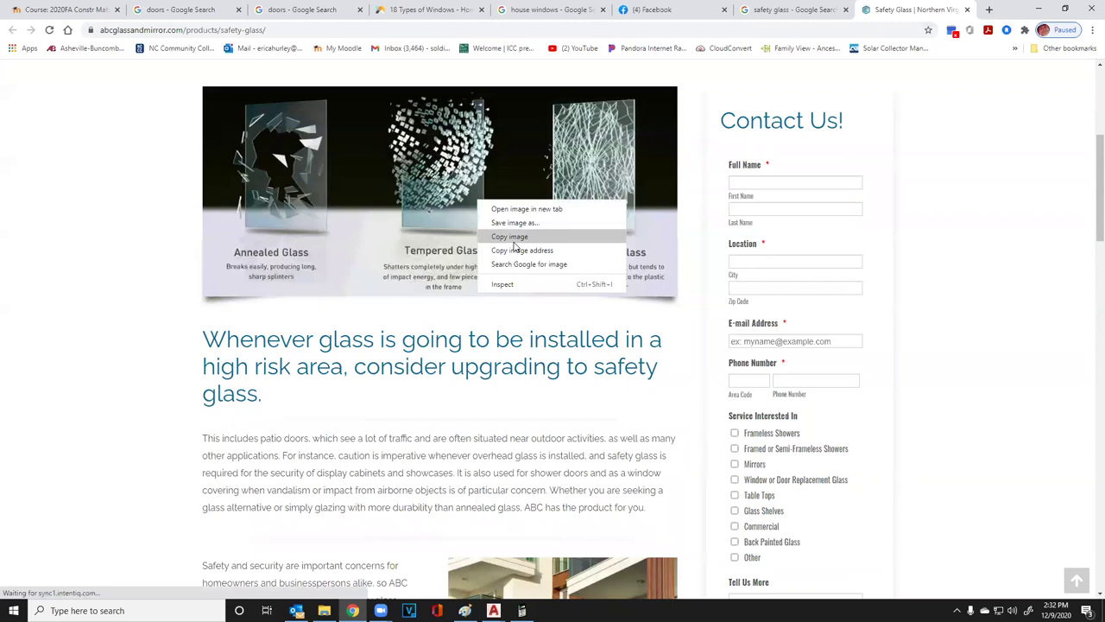
{"action": "left_click", "coordinate": [514, 221]}
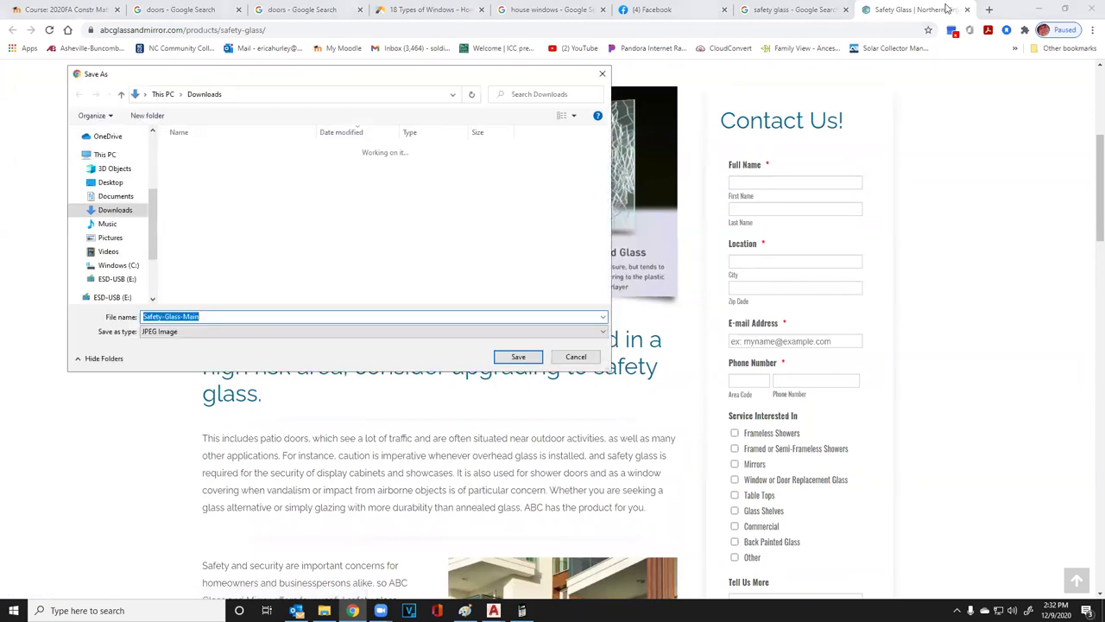
{"action": "left_click", "coordinate": [601, 73]}
{"action": "right_click", "coordinate": [481, 184]}
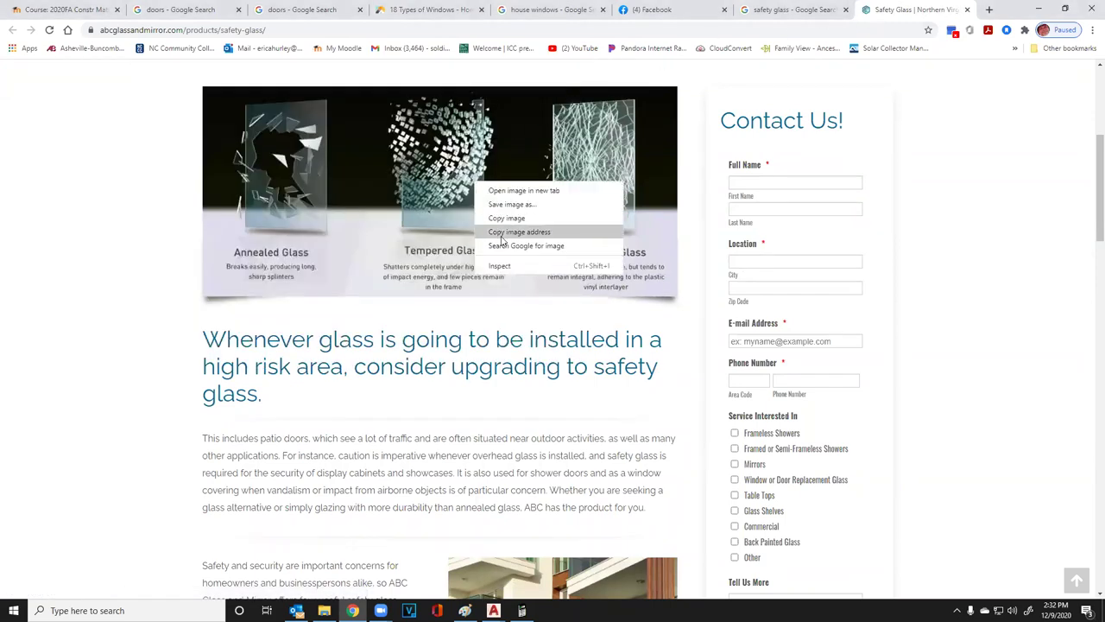
{"action": "left_click", "coordinate": [757, 77]}
Open the full-size annealed, tempered and laminated comparison image in a new tab
{"action": "left_click", "coordinate": [807, 13]}
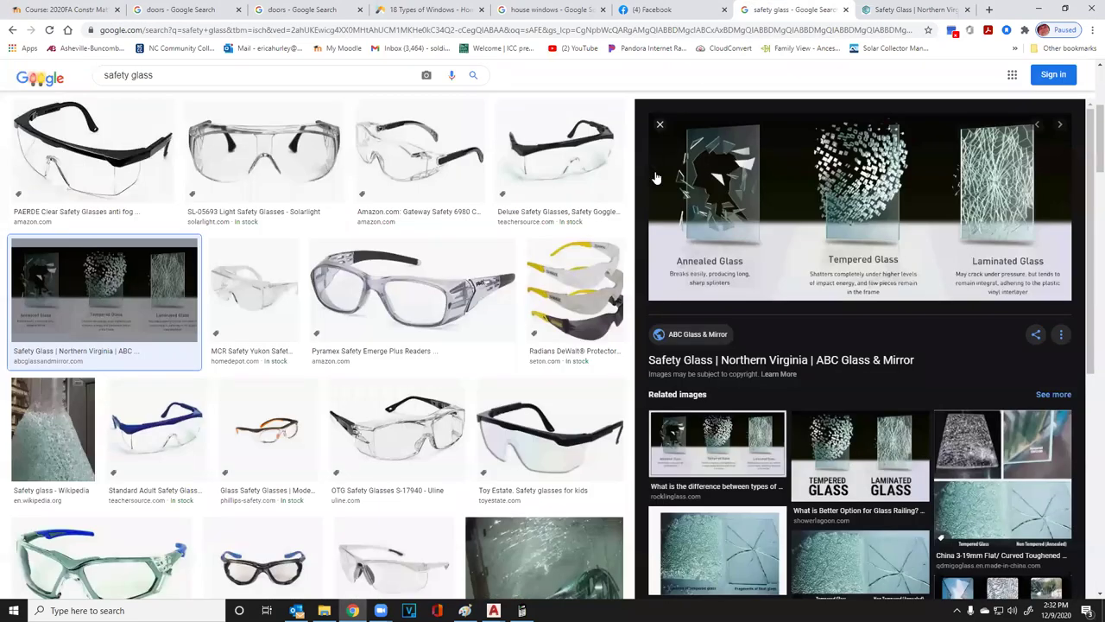
{"action": "right_click", "coordinate": [711, 223]}
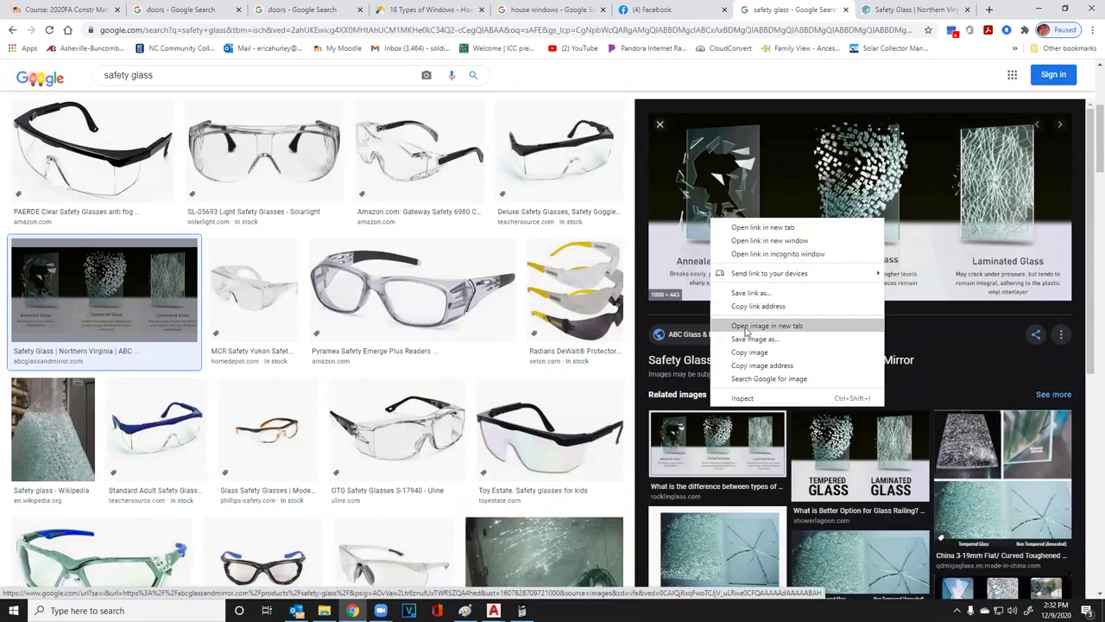
{"action": "left_click", "coordinate": [747, 331]}
{"action": "left_click", "coordinate": [908, 17]}
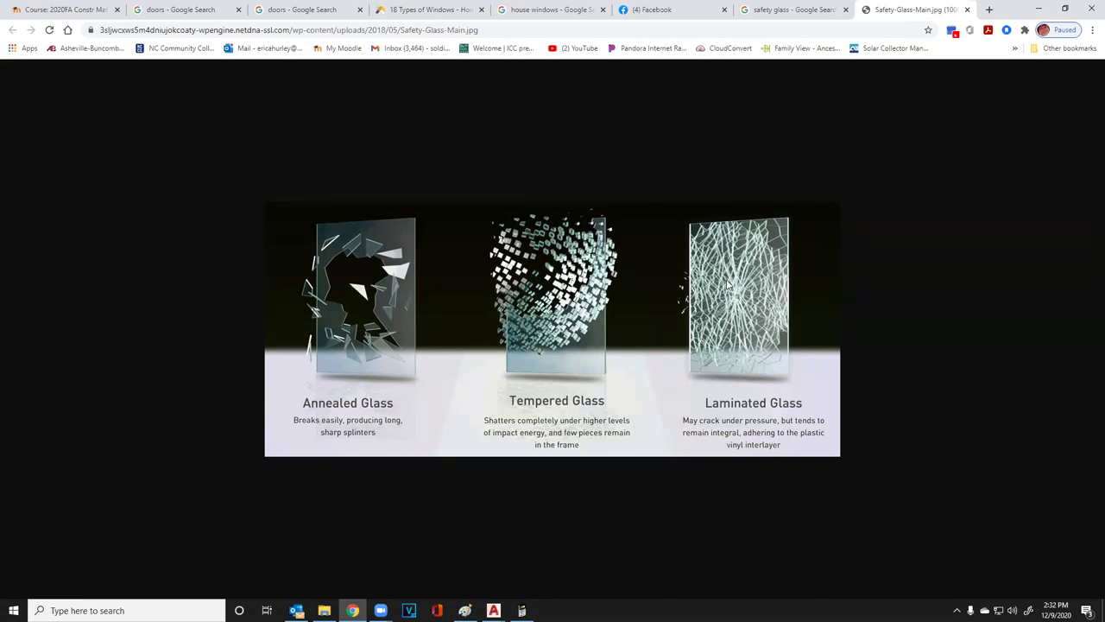
{"action": "key", "text": "alt+Tab"}
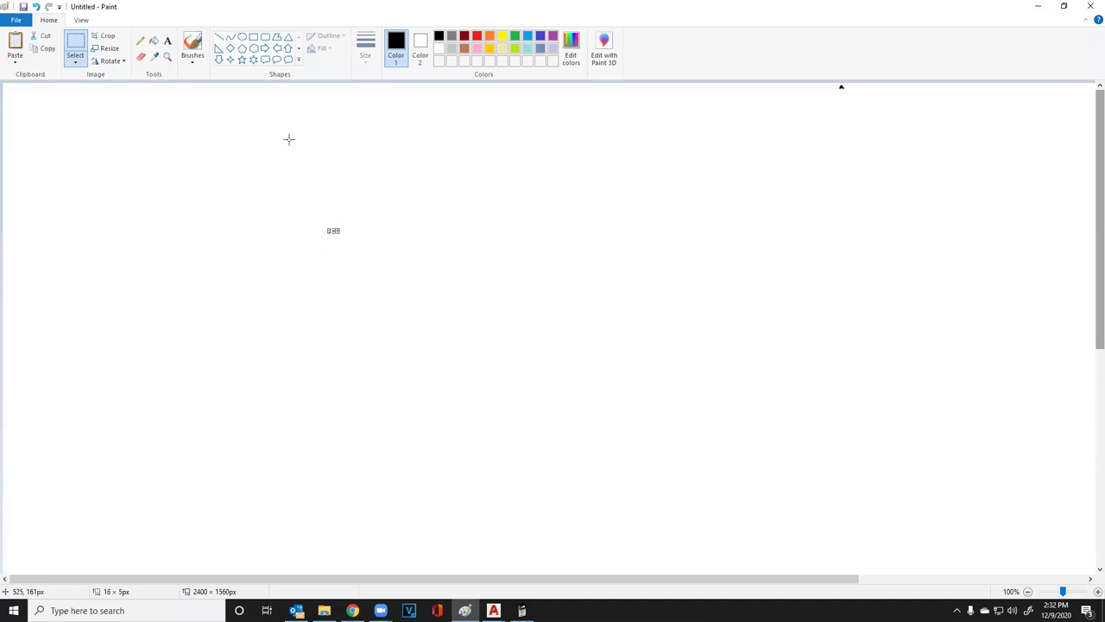
Draw a top-down car outline with front corners and two side mirrors
{"action": "left_click", "coordinate": [193, 48]}
{"action": "mouse_move", "coordinate": [327, 251]}
{"action": "left_mouse_down"}
{"action": "mouse_move", "coordinate": [307, 297]}
{"action": "mouse_move", "coordinate": [320, 400]}
{"action": "mouse_move", "coordinate": [347, 418]}
{"action": "left_mouse_up"}
{"action": "mouse_move", "coordinate": [338, 253]}
{"action": "left_mouse_down"}
{"action": "mouse_move", "coordinate": [710, 252]}
{"action": "mouse_move", "coordinate": [726, 363]}
{"action": "mouse_move", "coordinate": [686, 432]}
{"action": "left_mouse_up"}
{"action": "left_click_drag", "start_coordinate": [599, 432], "coordinate": [313, 424]}
{"action": "left_click_drag", "start_coordinate": [307, 277], "coordinate": [318, 256]}
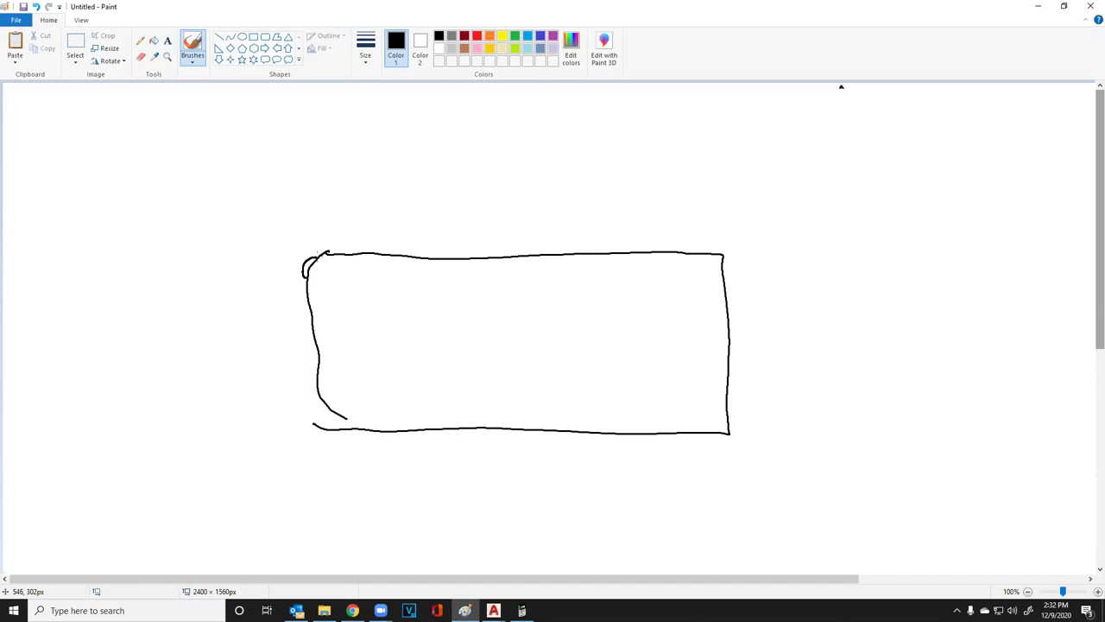
{"action": "mouse_move", "coordinate": [335, 406]}
{"action": "left_mouse_down"}
{"action": "mouse_move", "coordinate": [322, 411]}
{"action": "mouse_move", "coordinate": [337, 421]}
{"action": "mouse_move", "coordinate": [318, 404]}
{"action": "mouse_move", "coordinate": [333, 418]}
{"action": "left_mouse_up"}
{"action": "left_click_drag", "start_coordinate": [432, 249], "coordinate": [445, 240]}
{"action": "mouse_move", "coordinate": [441, 430]}
{"action": "left_mouse_down"}
{"action": "mouse_move", "coordinate": [455, 457]}
{"action": "mouse_move", "coordinate": [454, 448]}
{"action": "left_mouse_up"}
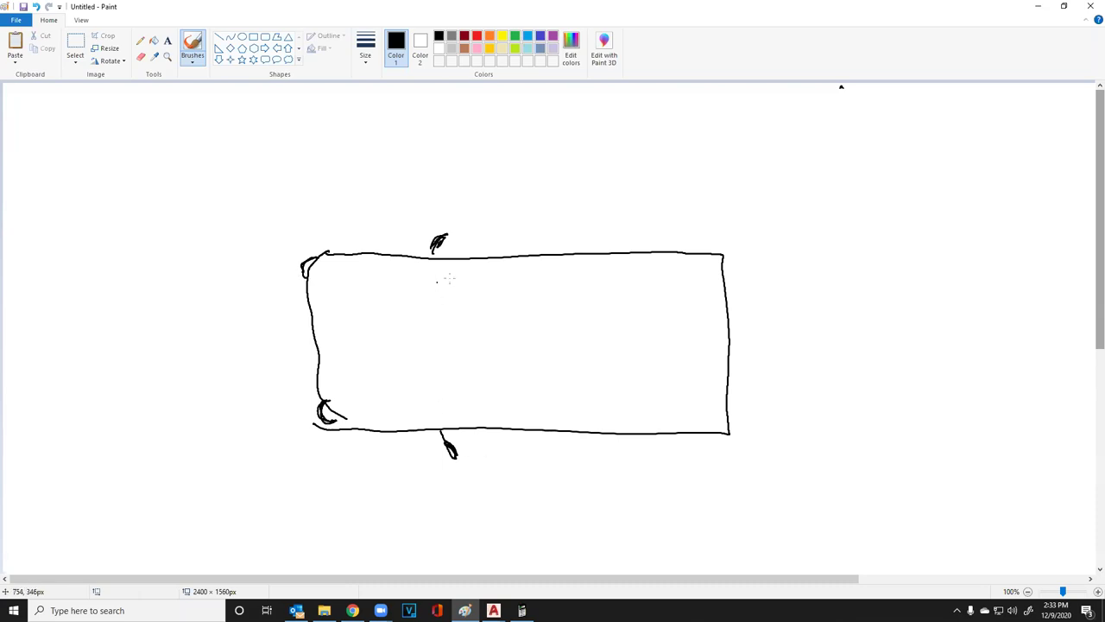
Add side and rear windows labelled T and an S-marked windshield
{"action": "mouse_move", "coordinate": [482, 272]}
{"action": "left_mouse_down"}
{"action": "mouse_move", "coordinate": [677, 261]}
{"action": "mouse_move", "coordinate": [546, 263]}
{"action": "mouse_move", "coordinate": [585, 268]}
{"action": "left_mouse_up"}
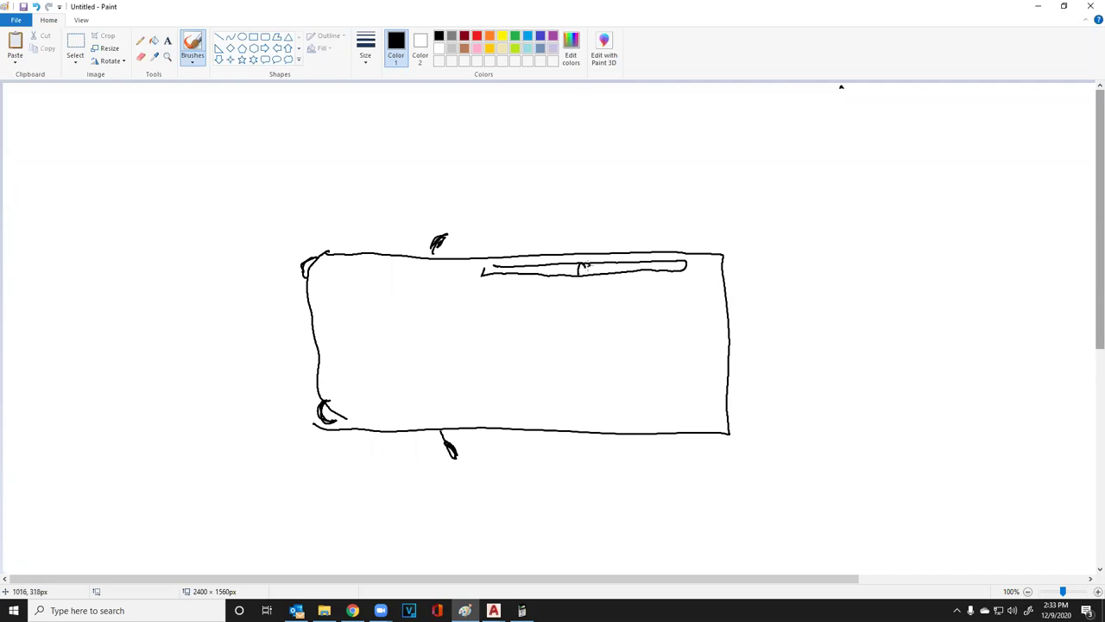
{"action": "mouse_move", "coordinate": [482, 423]}
{"action": "left_mouse_down"}
{"action": "mouse_move", "coordinate": [562, 404]}
{"action": "mouse_move", "coordinate": [691, 409]}
{"action": "mouse_move", "coordinate": [640, 421]}
{"action": "mouse_move", "coordinate": [490, 420]}
{"action": "left_mouse_up"}
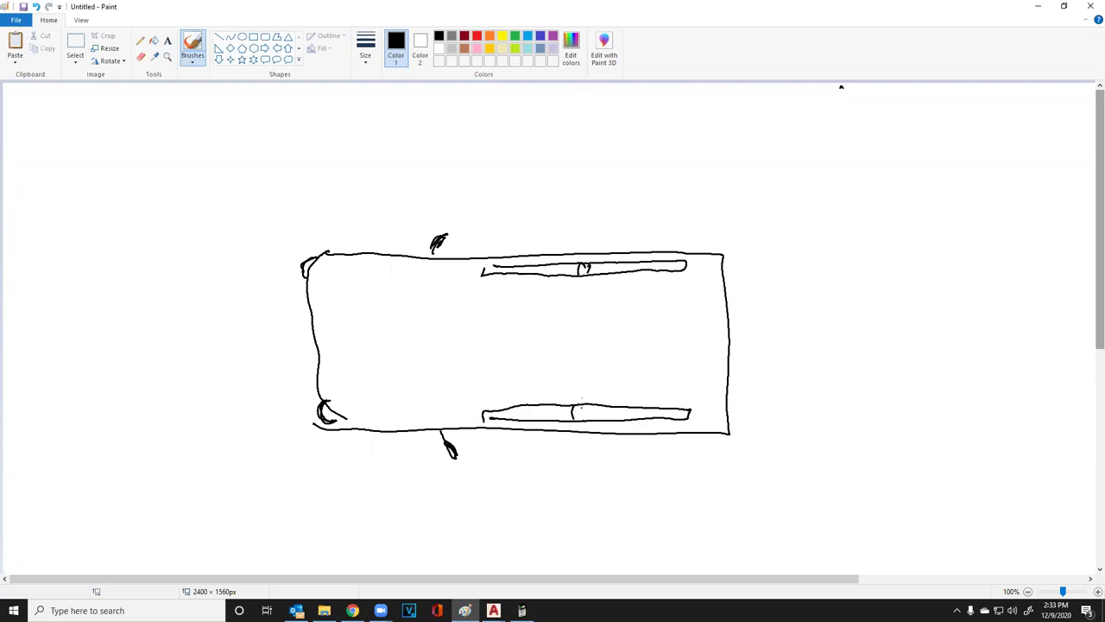
{"action": "left_click_drag", "start_coordinate": [624, 288], "coordinate": [629, 388]}
{"action": "mouse_move", "coordinate": [630, 284]}
{"action": "left_mouse_down"}
{"action": "mouse_move", "coordinate": [701, 282]}
{"action": "mouse_move", "coordinate": [704, 305]}
{"action": "mouse_move", "coordinate": [706, 391]}
{"action": "mouse_move", "coordinate": [635, 380]}
{"action": "left_mouse_up"}
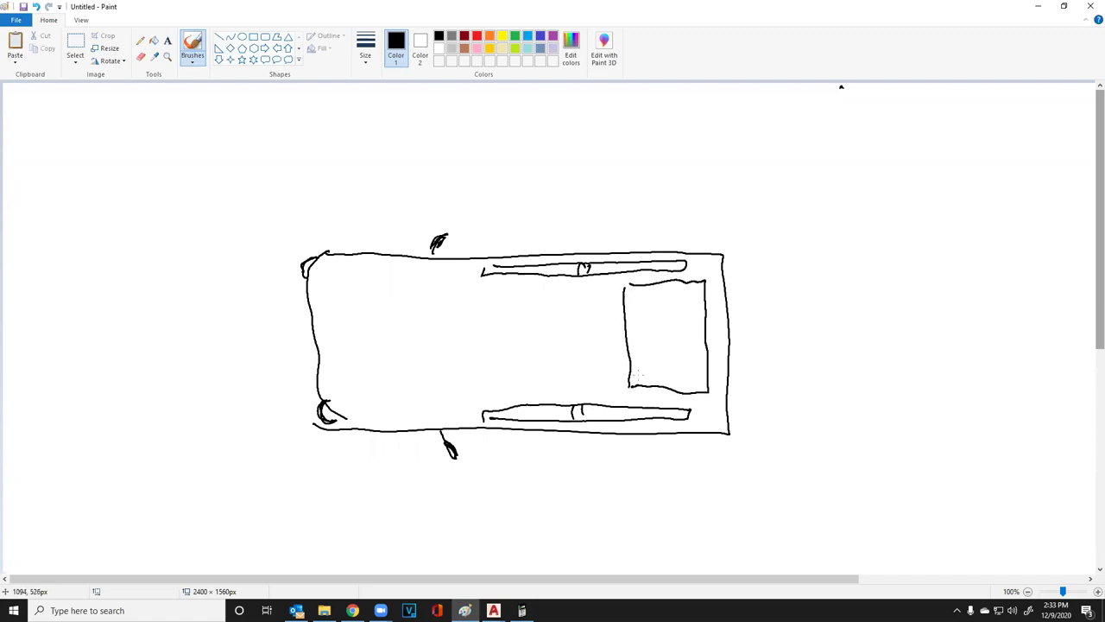
{"action": "left_click_drag", "start_coordinate": [653, 318], "coordinate": [655, 333]}
{"action": "left_click_drag", "start_coordinate": [661, 312], "coordinate": [642, 324]}
{"action": "left_click_drag", "start_coordinate": [615, 259], "coordinate": [643, 205]}
{"action": "left_click_drag", "start_coordinate": [630, 195], "coordinate": [658, 182]}
{"action": "left_click_drag", "start_coordinate": [622, 415], "coordinate": [658, 485]}
{"action": "left_click_drag", "start_coordinate": [637, 480], "coordinate": [671, 446]}
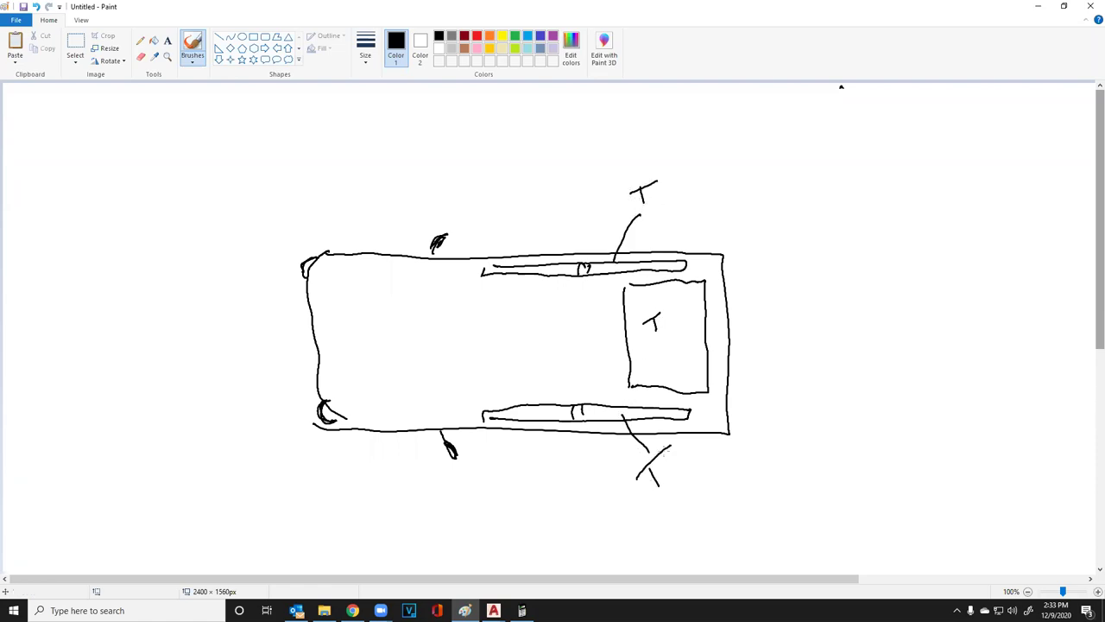
{"action": "mouse_move", "coordinate": [464, 286]}
{"action": "left_mouse_down"}
{"action": "mouse_move", "coordinate": [470, 403]}
{"action": "mouse_move", "coordinate": [426, 403]}
{"action": "mouse_move", "coordinate": [403, 361]}
{"action": "mouse_move", "coordinate": [408, 335]}
{"action": "mouse_move", "coordinate": [446, 292]}
{"action": "mouse_move", "coordinate": [456, 402]}
{"action": "mouse_move", "coordinate": [397, 367]}
{"action": "mouse_move", "coordinate": [392, 340]}
{"action": "mouse_move", "coordinate": [409, 307]}
{"action": "mouse_move", "coordinate": [461, 276]}
{"action": "left_mouse_up"}
{"action": "key", "text": "ctrl+z"}
{"action": "key", "text": "ctrl+z"}
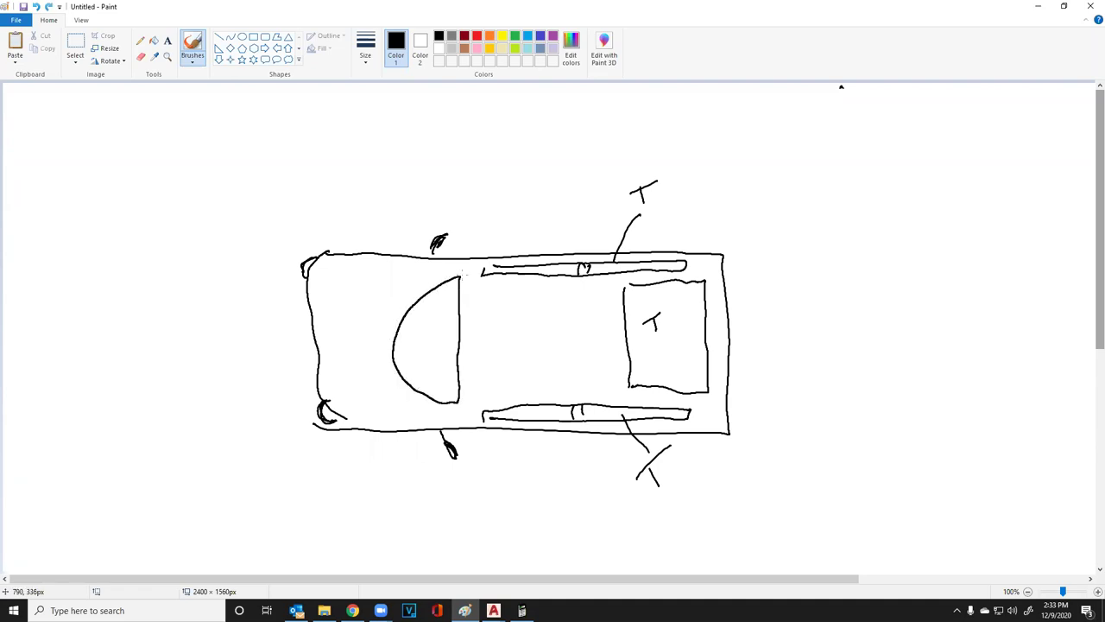
{"action": "mouse_move", "coordinate": [427, 331]}
{"action": "left_mouse_down"}
{"action": "mouse_move", "coordinate": [422, 373]}
{"action": "mouse_move", "coordinate": [424, 353]}
{"action": "mouse_move", "coordinate": [443, 370]}
{"action": "left_mouse_up"}
Draw a road above the car with three red centre-line dashes
{"action": "left_click_drag", "start_coordinate": [255, 164], "coordinate": [842, 164]}
{"action": "left_click_drag", "start_coordinate": [281, 132], "coordinate": [872, 135]}
{"action": "left_click", "coordinate": [477, 37]}
{"action": "left_click_drag", "start_coordinate": [328, 153], "coordinate": [416, 149]}
{"action": "left_click_drag", "start_coordinate": [553, 151], "coordinate": [578, 147]}
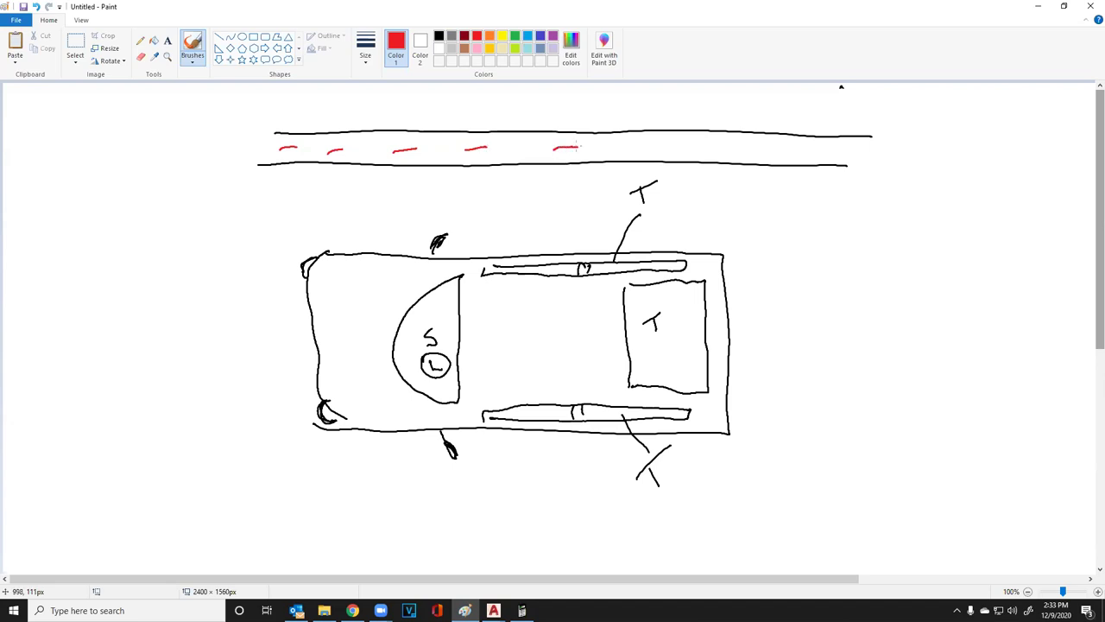
{"action": "left_click_drag", "start_coordinate": [705, 149], "coordinate": [728, 146]}
{"action": "key", "text": "alt+Tab"}
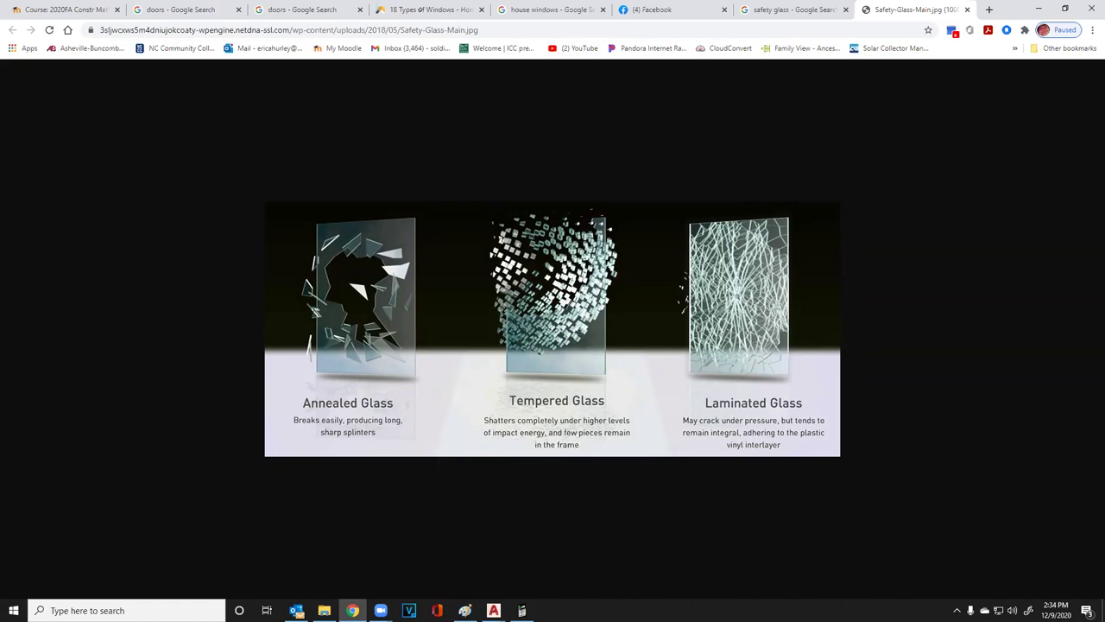
Close the full-size glass image tab and bring up File Explorer
{"action": "left_click", "coordinate": [968, 10]}
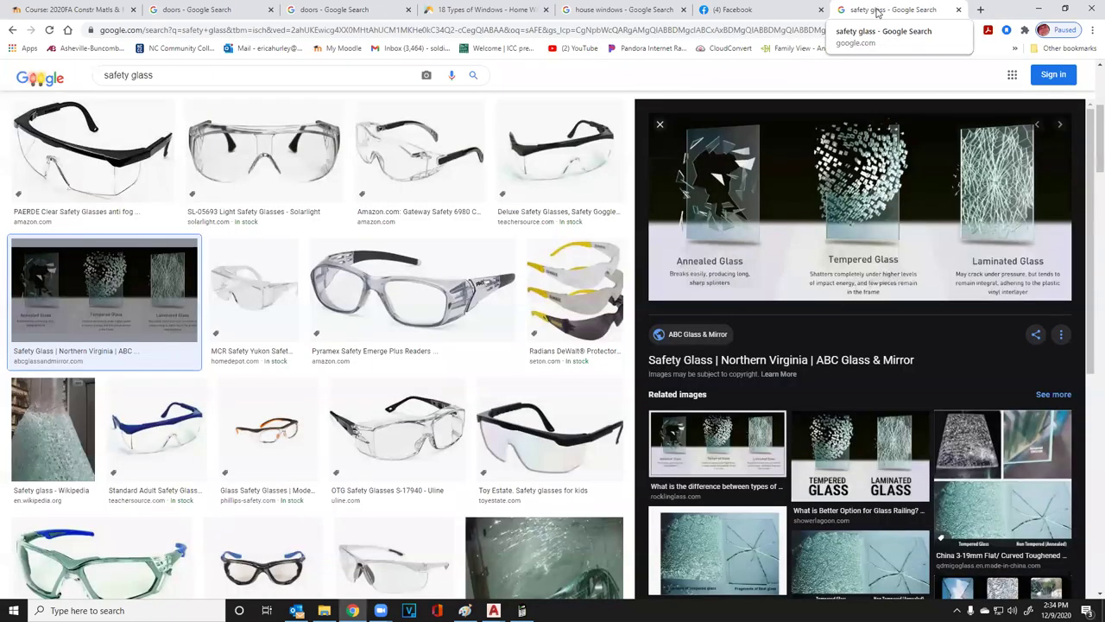
{"action": "left_click", "coordinate": [399, 30]}
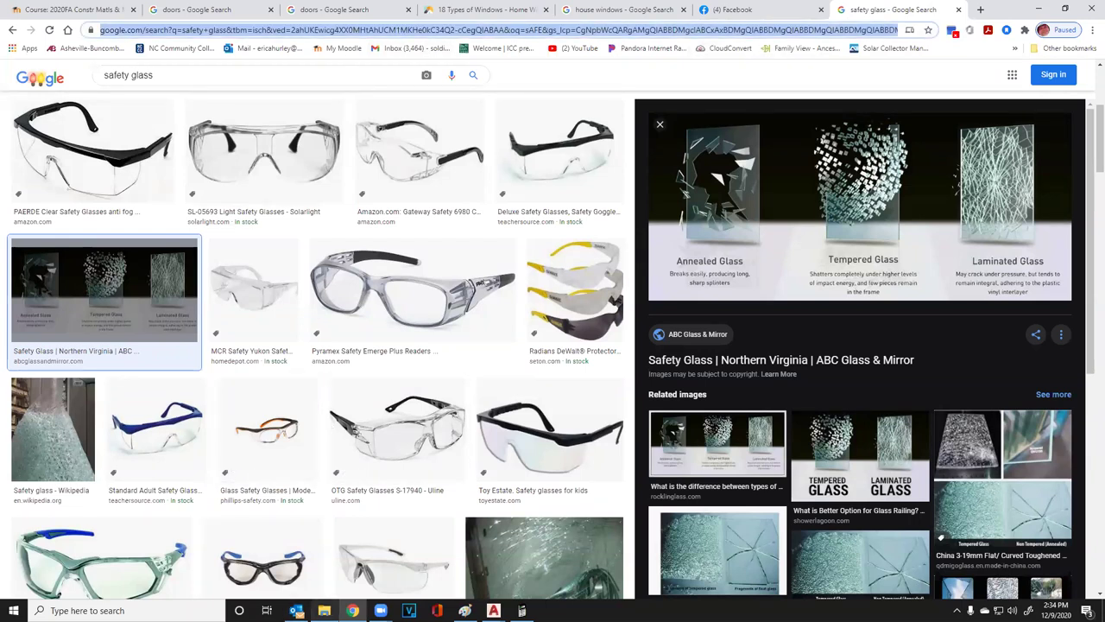
{"action": "left_click", "coordinate": [324, 611]}
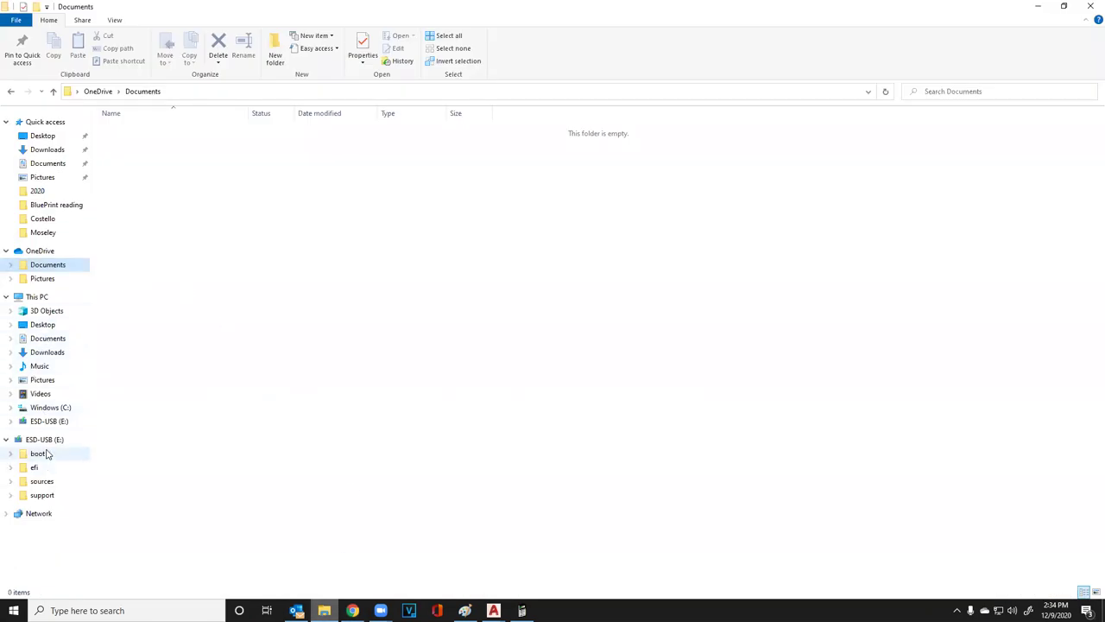
Open JW_Win_W2500_CldWd_Double-Hung_Elevations.pdf from the Powell Group folder under Documents
{"action": "left_click", "coordinate": [48, 163]}
{"action": "double_click", "coordinate": [335, 152]}
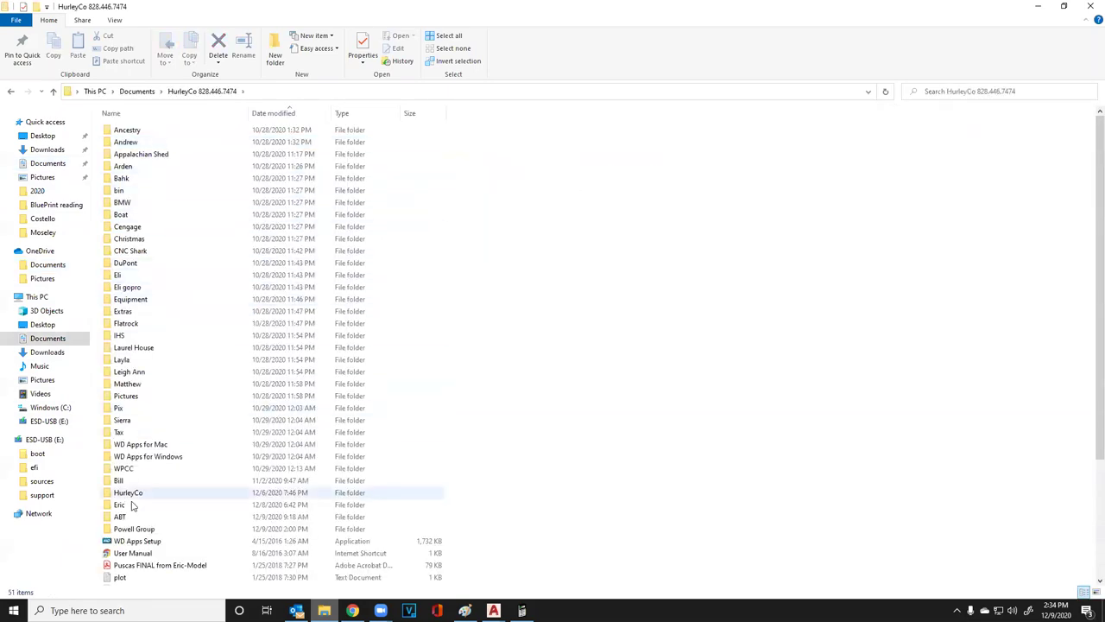
{"action": "double_click", "coordinate": [132, 529]}
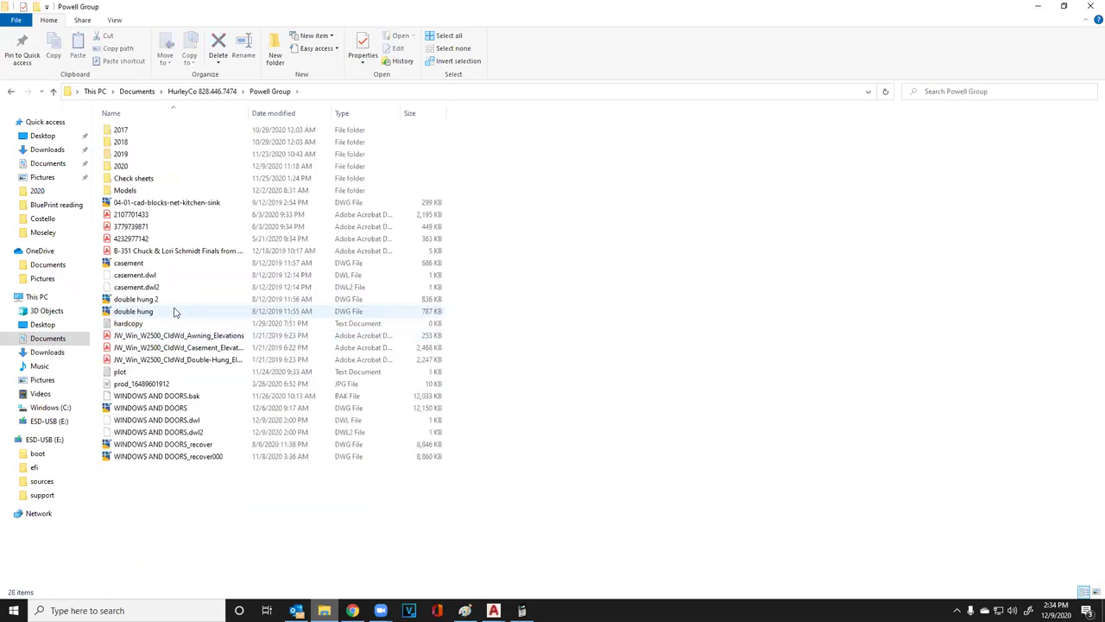
{"action": "double_click", "coordinate": [169, 360]}
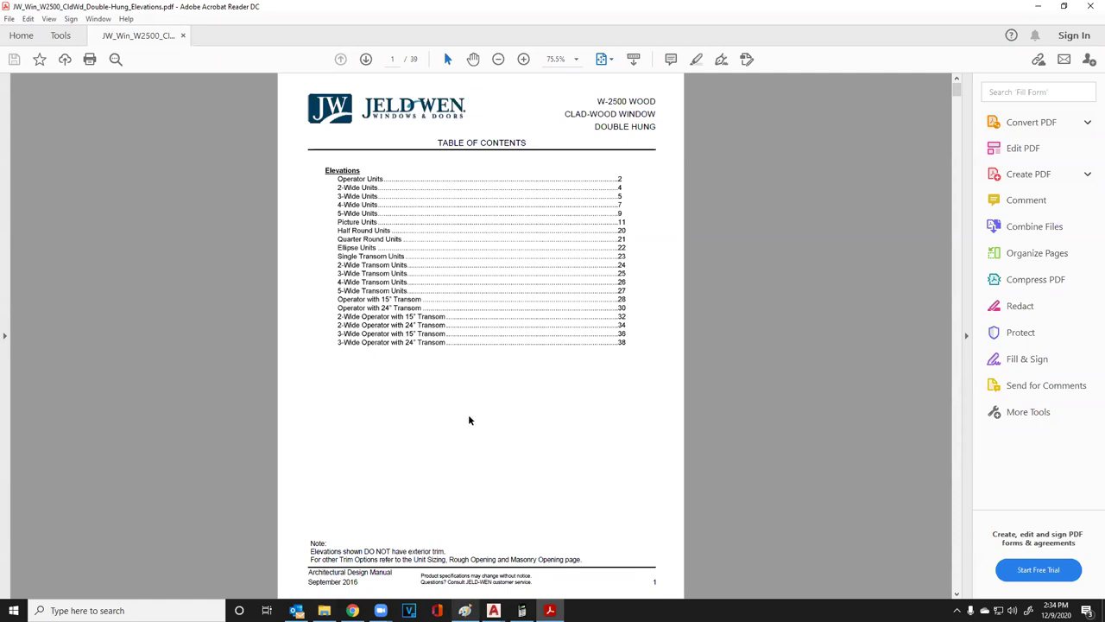
Scroll the PDF to page 2's 25CDH operator unit elevations and the E1–E4 egress symbol legend
{"action": "scroll", "coordinate": [469, 420], "scroll_direction": "down", "scroll_amount": 3}
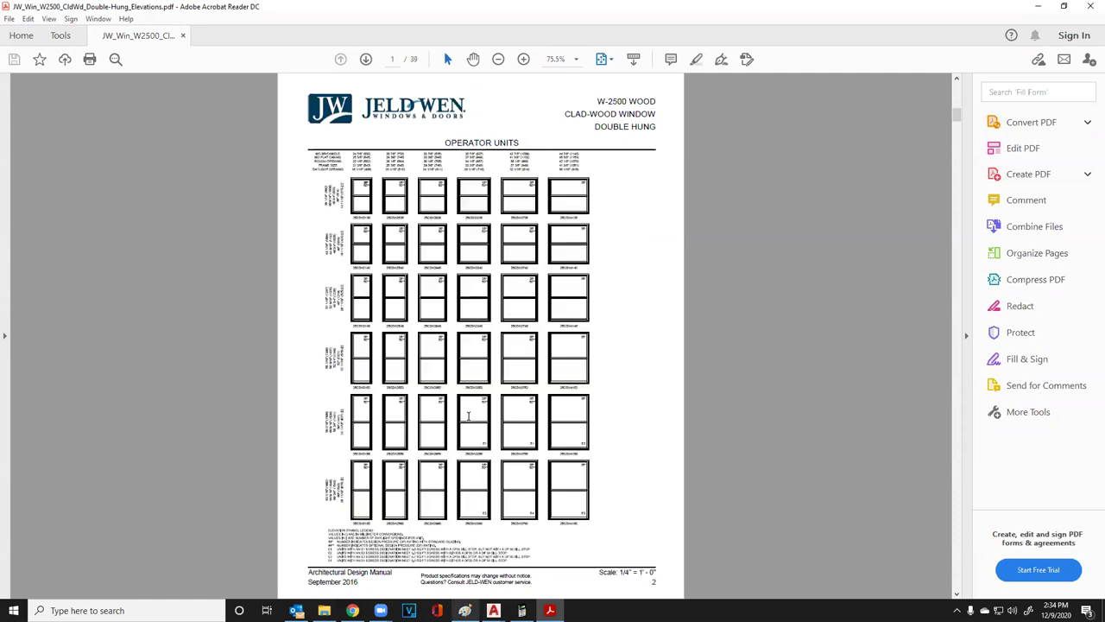
{"action": "scroll", "coordinate": [468, 414], "scroll_direction": "up", "scroll_amount": 3}
{"action": "scroll", "coordinate": [468, 415], "scroll_direction": "down", "scroll_amount": 1, "text": "ctrl"}
{"action": "scroll", "coordinate": [469, 420], "scroll_direction": "up", "scroll_amount": 5, "text": "ctrl"}
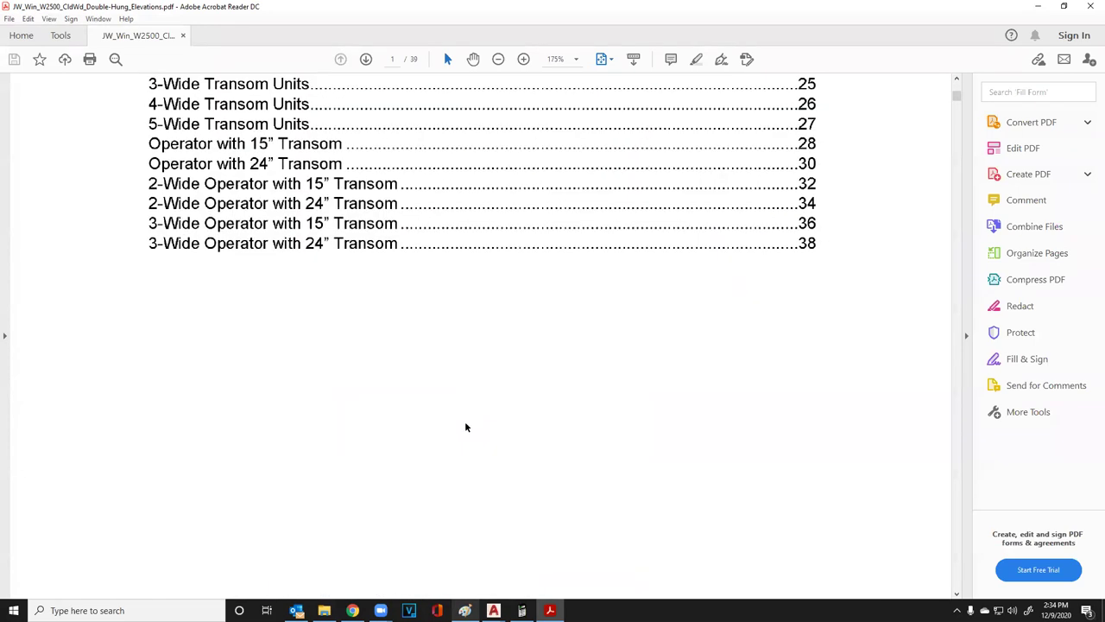
{"action": "scroll", "coordinate": [478, 429], "scroll_direction": "down", "scroll_amount": 6}
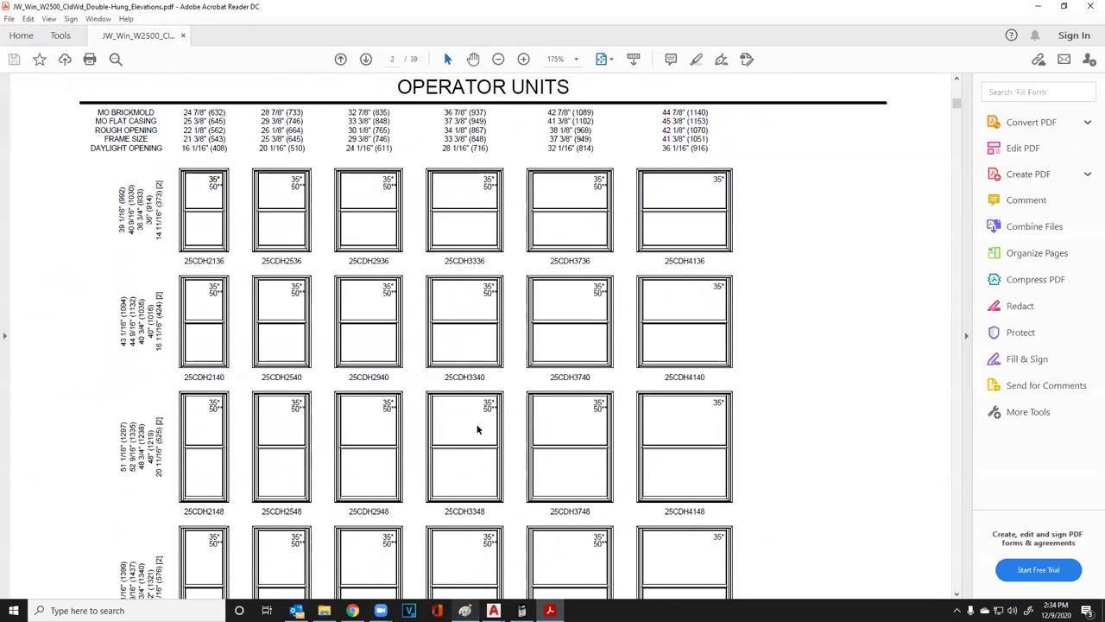
{"action": "scroll", "coordinate": [478, 426], "scroll_direction": "down", "scroll_amount": 6}
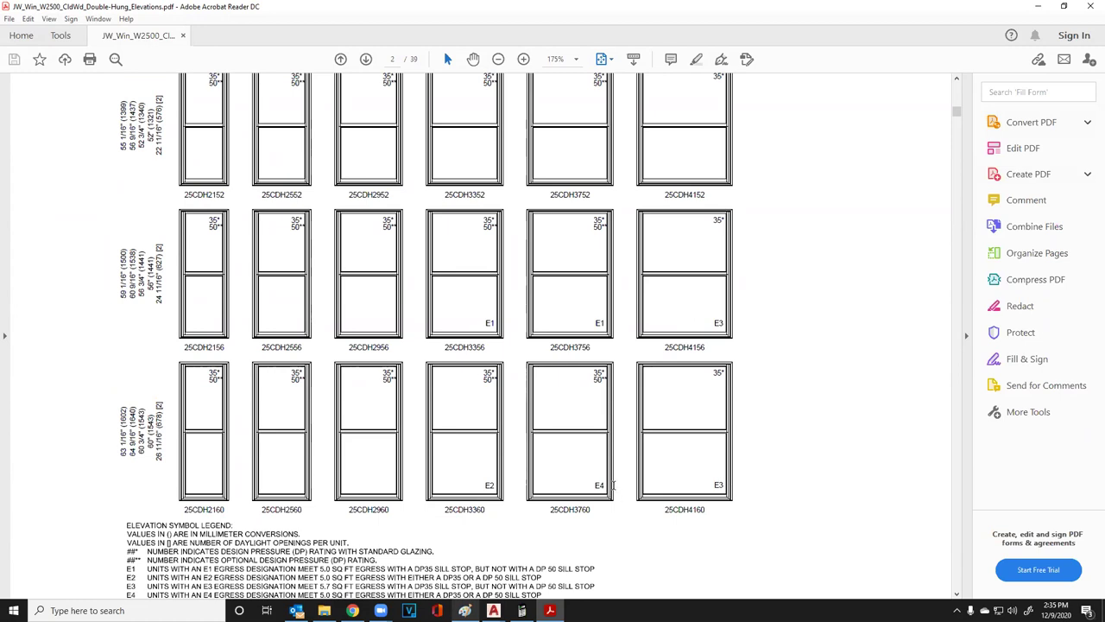
{"action": "scroll", "coordinate": [612, 480], "scroll_direction": "down", "scroll_amount": 1}
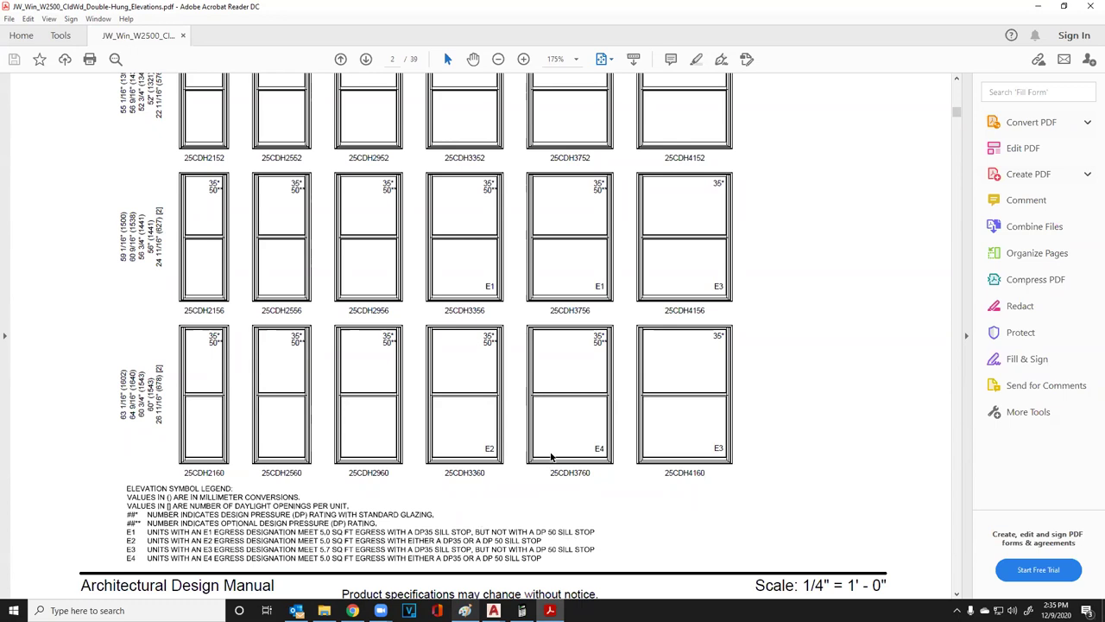
{"action": "scroll", "coordinate": [532, 453], "scroll_direction": "up", "scroll_amount": 1}
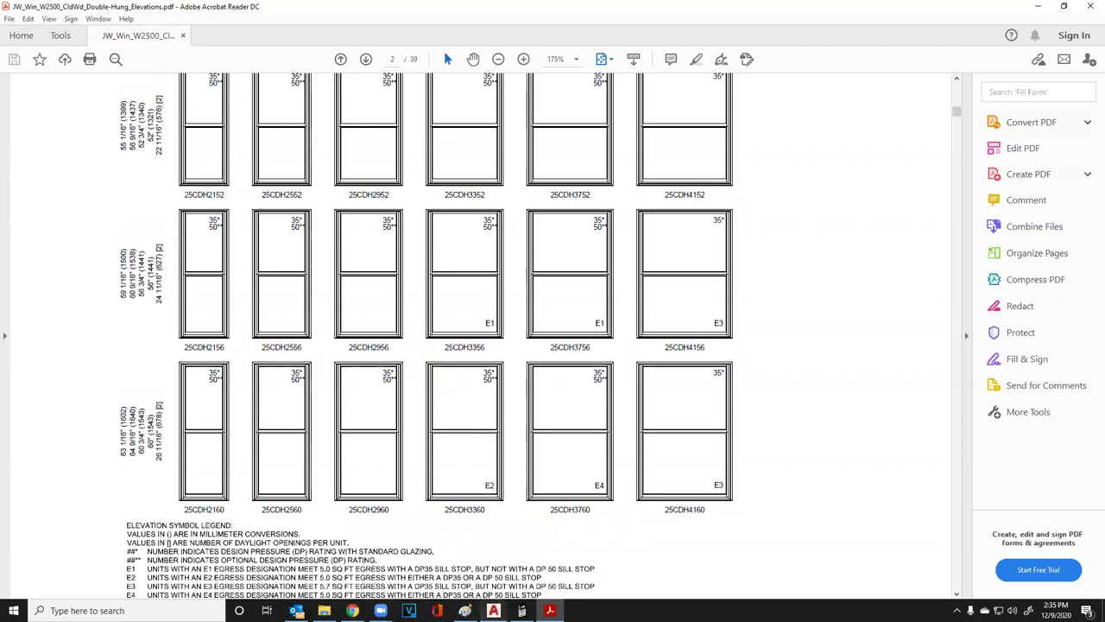
{"action": "mouse_move", "coordinate": [493, 611]}
{"action": "left_click", "coordinate": [424, 561]}
{"action": "scroll", "coordinate": [406, 403], "scroll_direction": "down", "scroll_amount": 5}
{"action": "scroll", "coordinate": [471, 389], "scroll_direction": "up", "scroll_amount": 3}
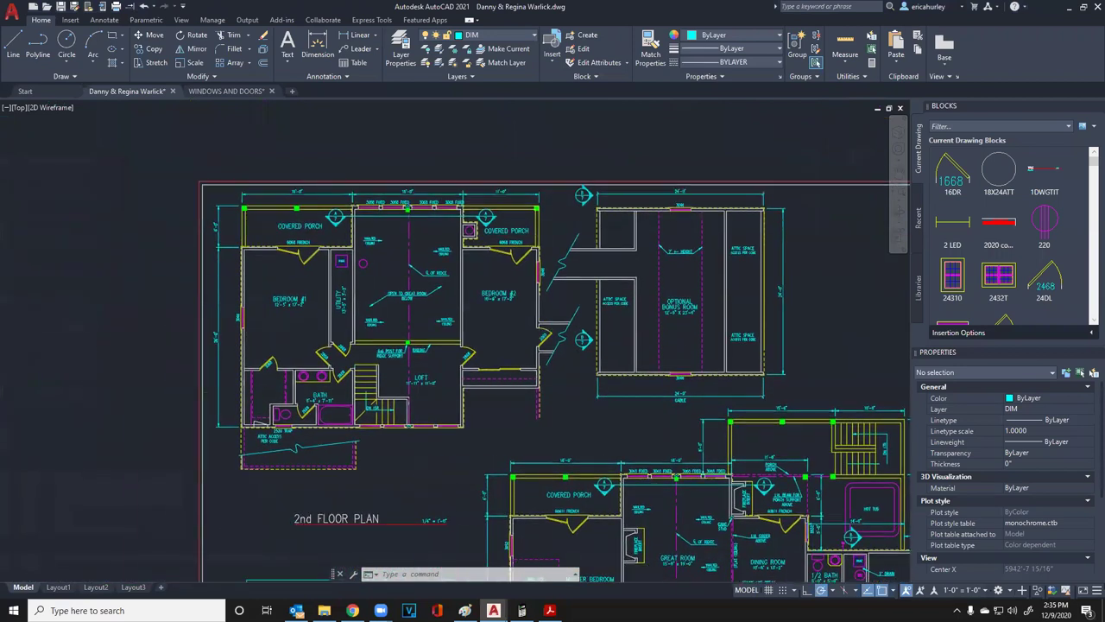
{"action": "scroll", "coordinate": [502, 303], "scroll_direction": "up", "scroll_amount": 4}
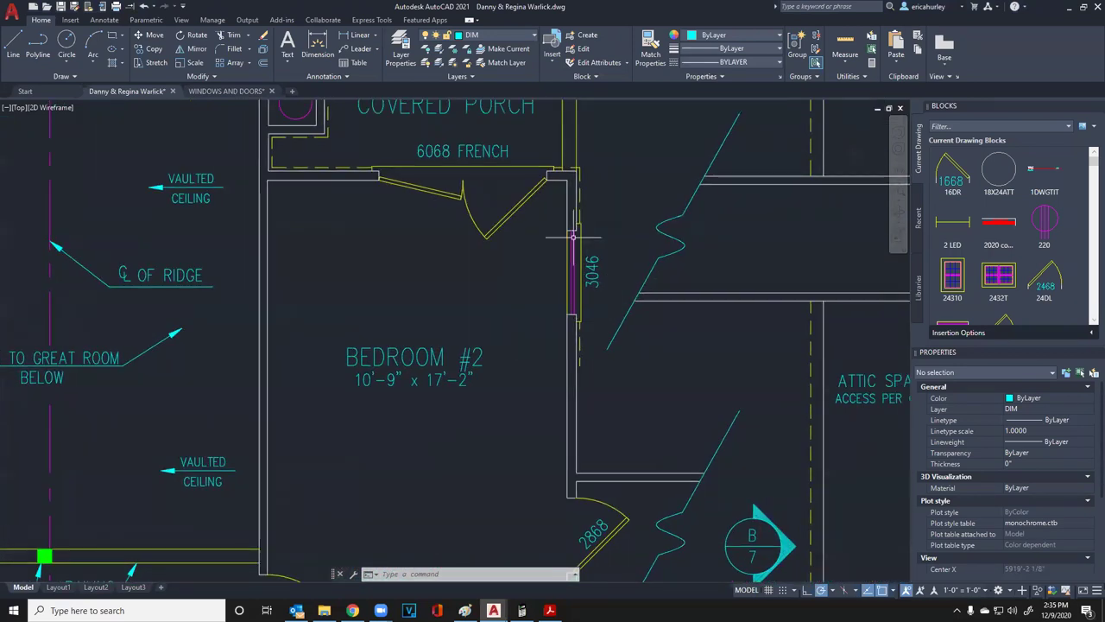
{"action": "scroll", "coordinate": [581, 319], "scroll_direction": "down", "scroll_amount": 5}
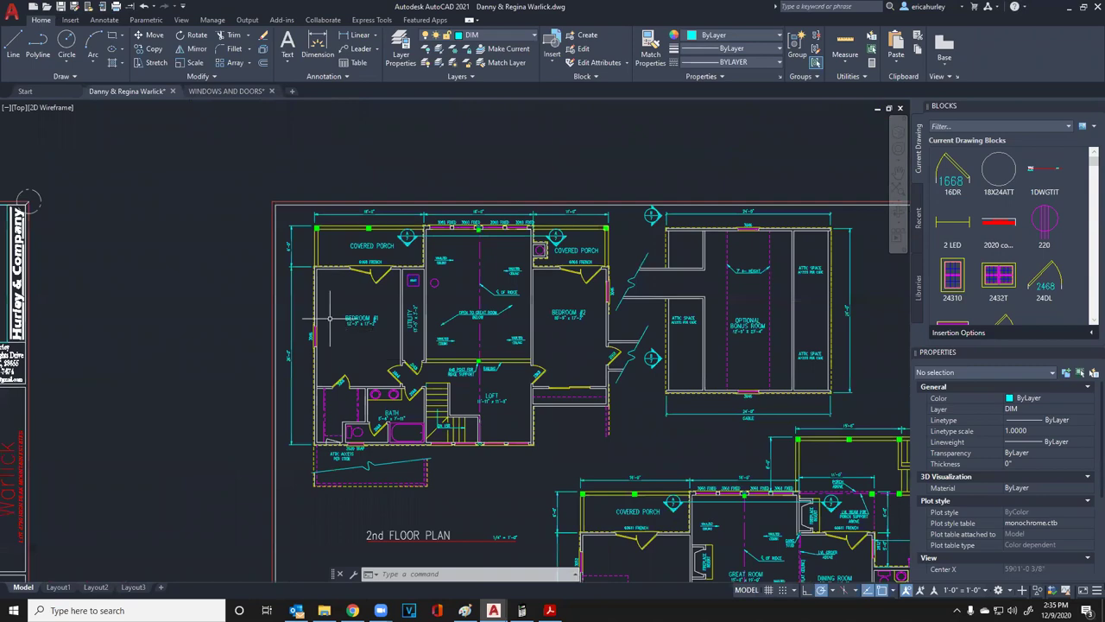
{"action": "scroll", "coordinate": [328, 319], "scroll_direction": "up", "scroll_amount": 5}
{"action": "scroll", "coordinate": [364, 393], "scroll_direction": "down", "scroll_amount": 3}
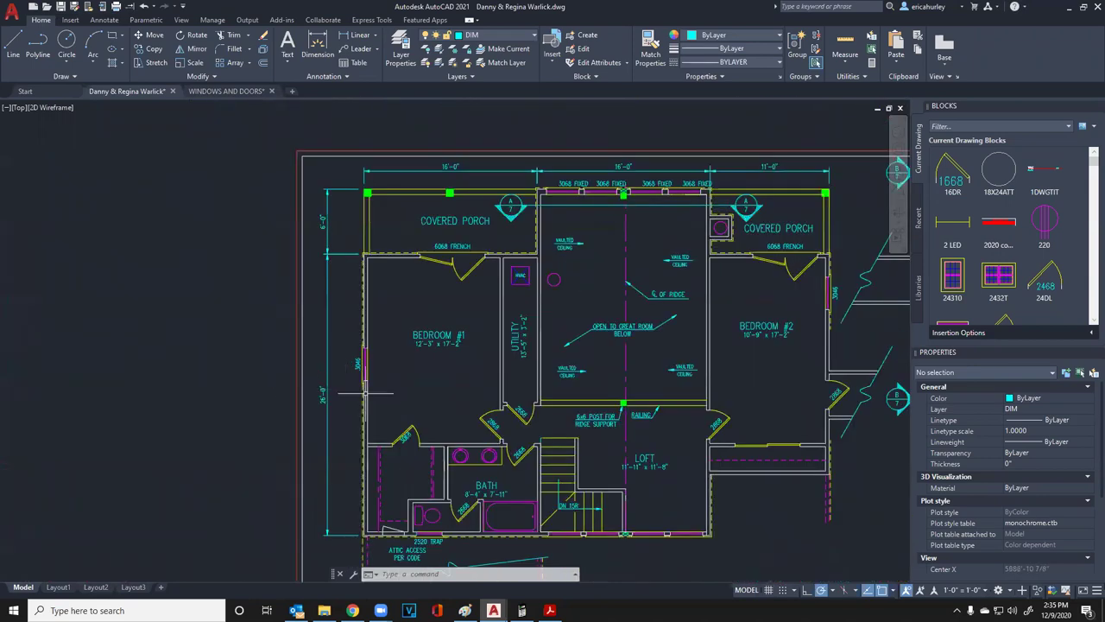
{"action": "scroll", "coordinate": [299, 371], "scroll_direction": "down", "scroll_amount": 3}
{"action": "middle_click_drag", "start_coordinate": [479, 460], "coordinate": [367, 248]}
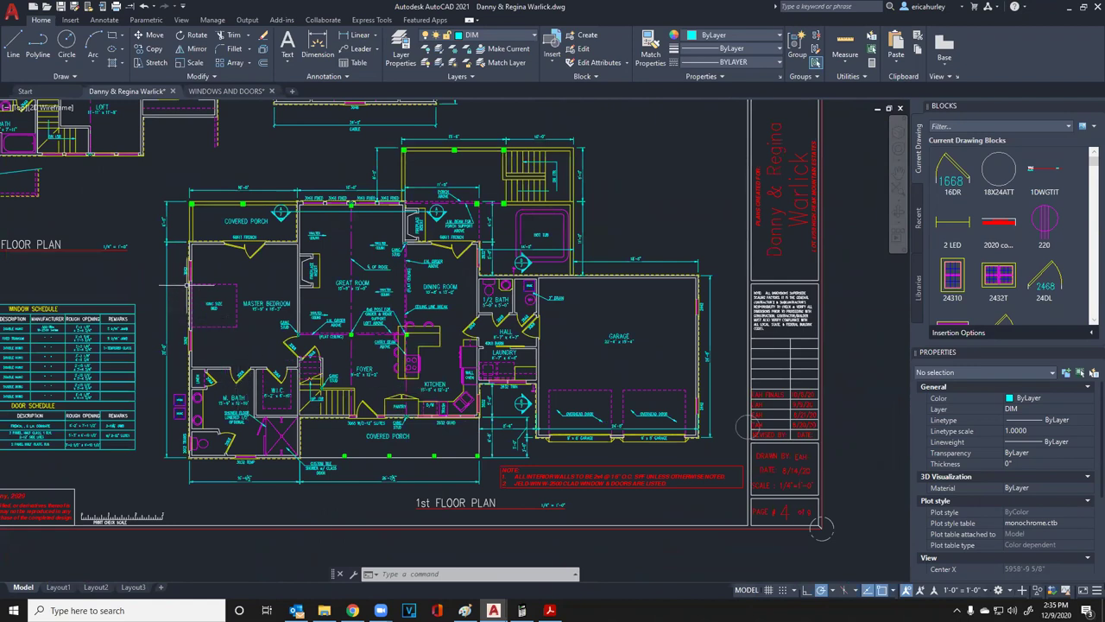
{"action": "scroll", "coordinate": [185, 282], "scroll_direction": "up", "scroll_amount": 3}
{"action": "middle_click_drag", "start_coordinate": [186, 282], "coordinate": [382, 289]}
{"action": "scroll", "coordinate": [383, 288], "scroll_direction": "down", "scroll_amount": 1}
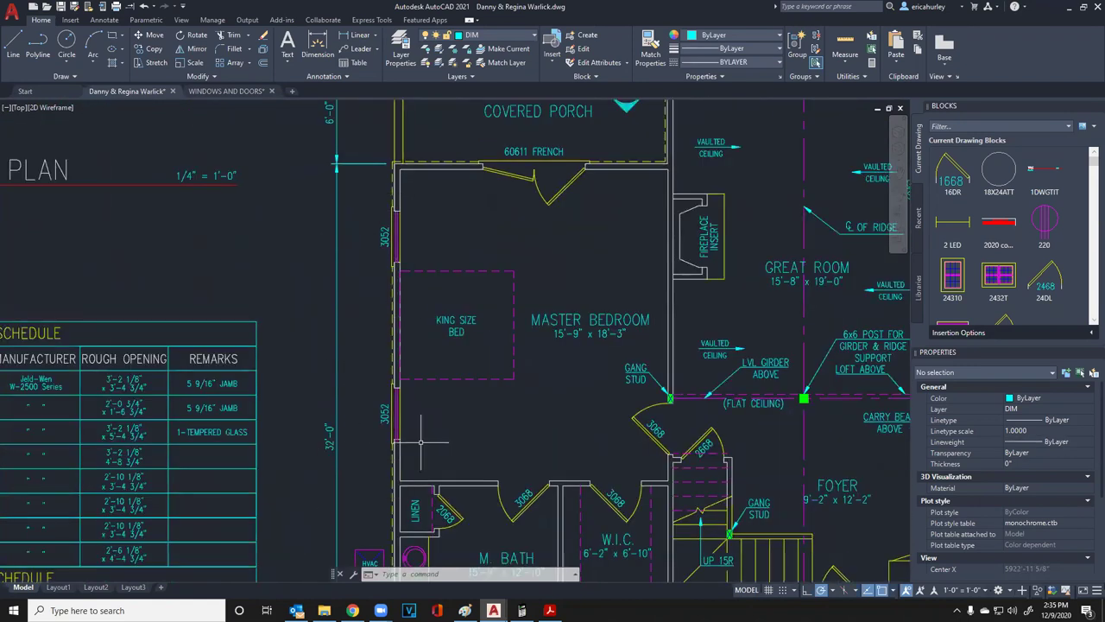
{"action": "scroll", "coordinate": [501, 389], "scroll_direction": "down", "scroll_amount": 4}
{"action": "middle_click_drag", "start_coordinate": [506, 406], "coordinate": [461, 391]}
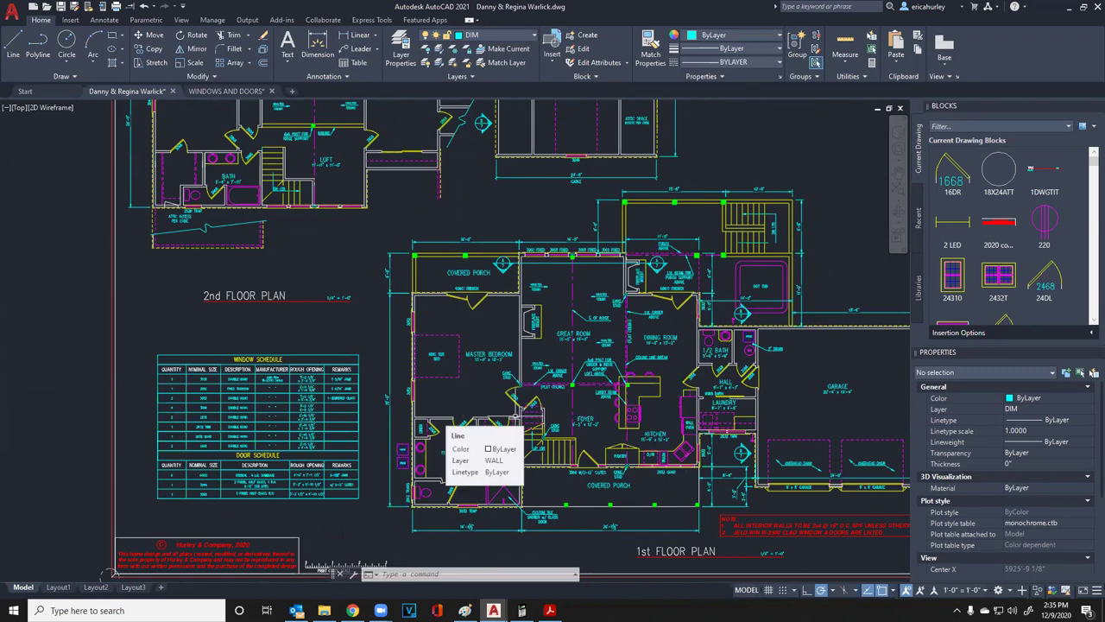
{"action": "scroll", "coordinate": [477, 304], "scroll_direction": "up", "scroll_amount": 4}
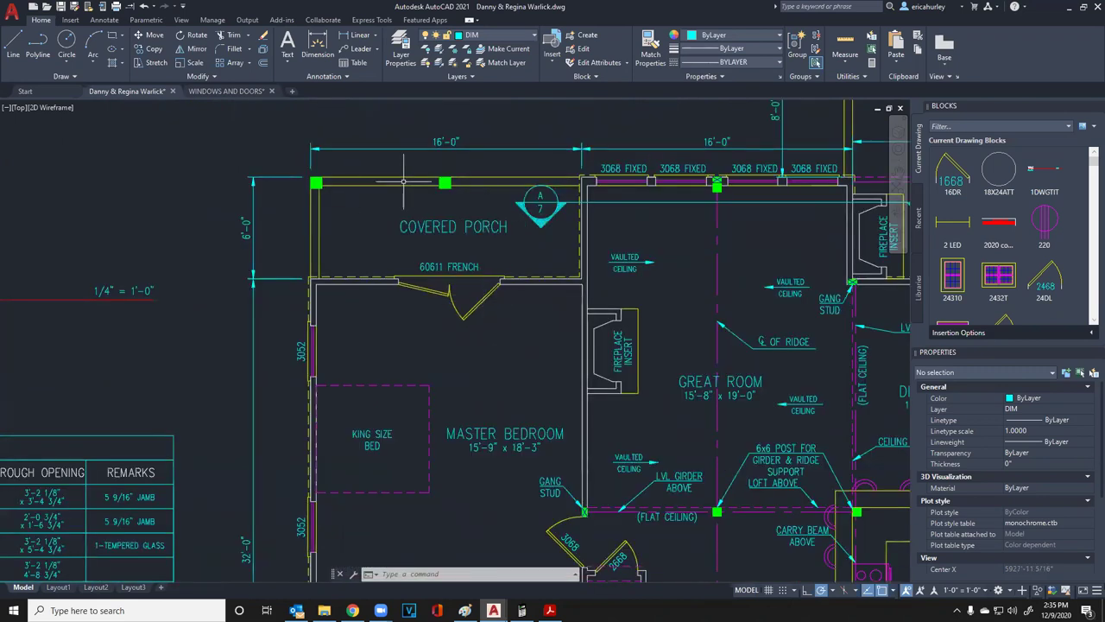
{"action": "scroll", "coordinate": [464, 302], "scroll_direction": "down", "scroll_amount": 4}
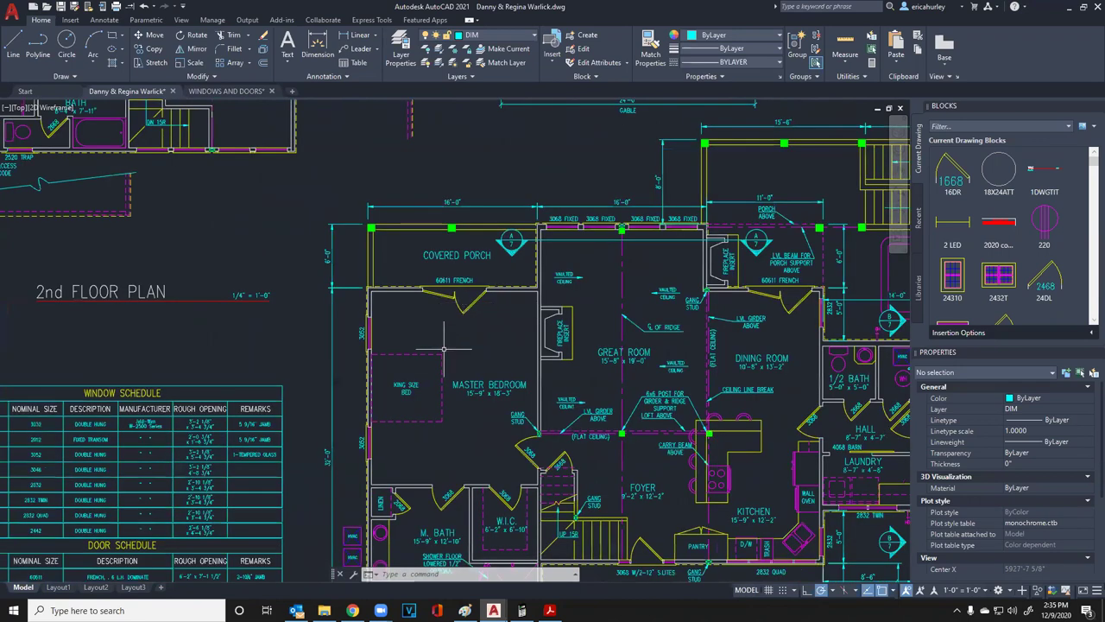
{"action": "scroll", "coordinate": [443, 350], "scroll_direction": "up", "scroll_amount": 2}
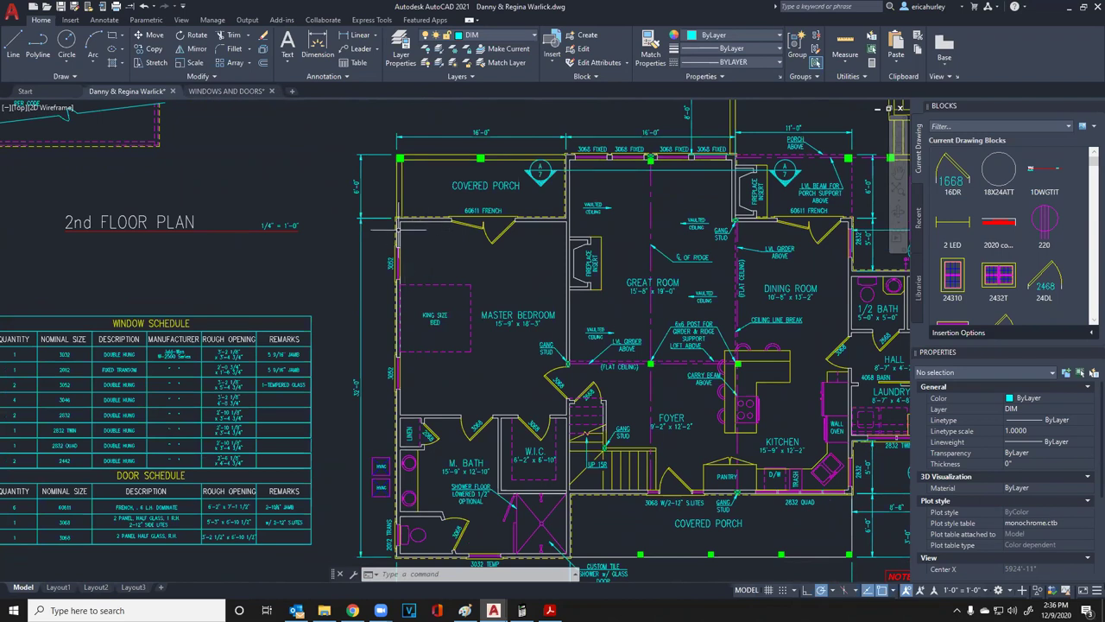
{"action": "middle_click_drag", "start_coordinate": [375, 352], "coordinate": [369, 388]}
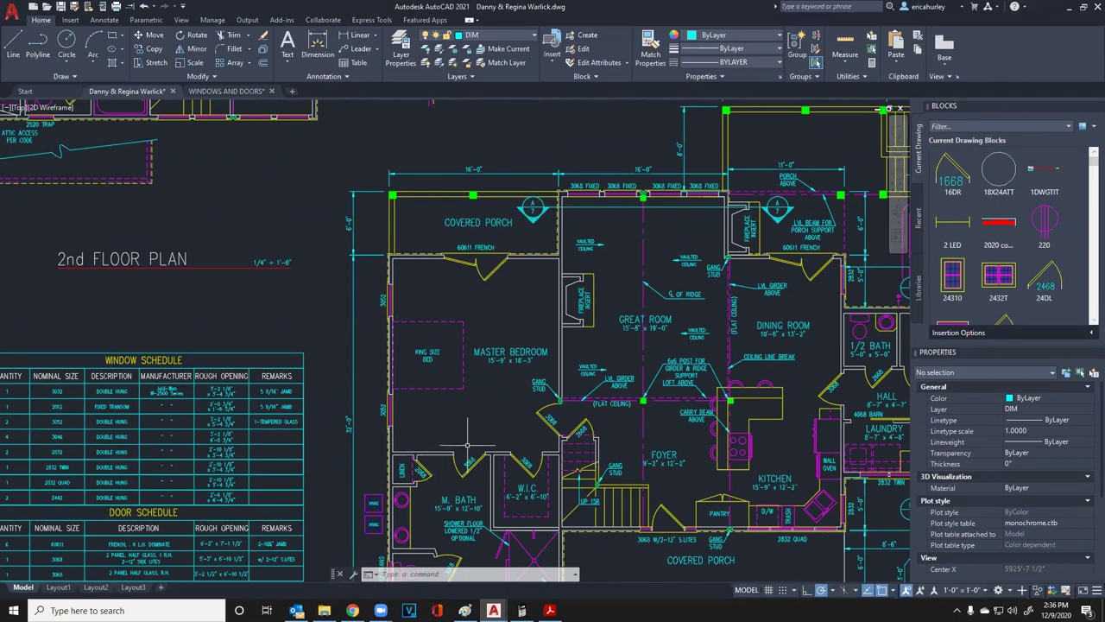
{"action": "key", "text": "alt+Tab"}
{"action": "key", "text": "alt+Tab"}
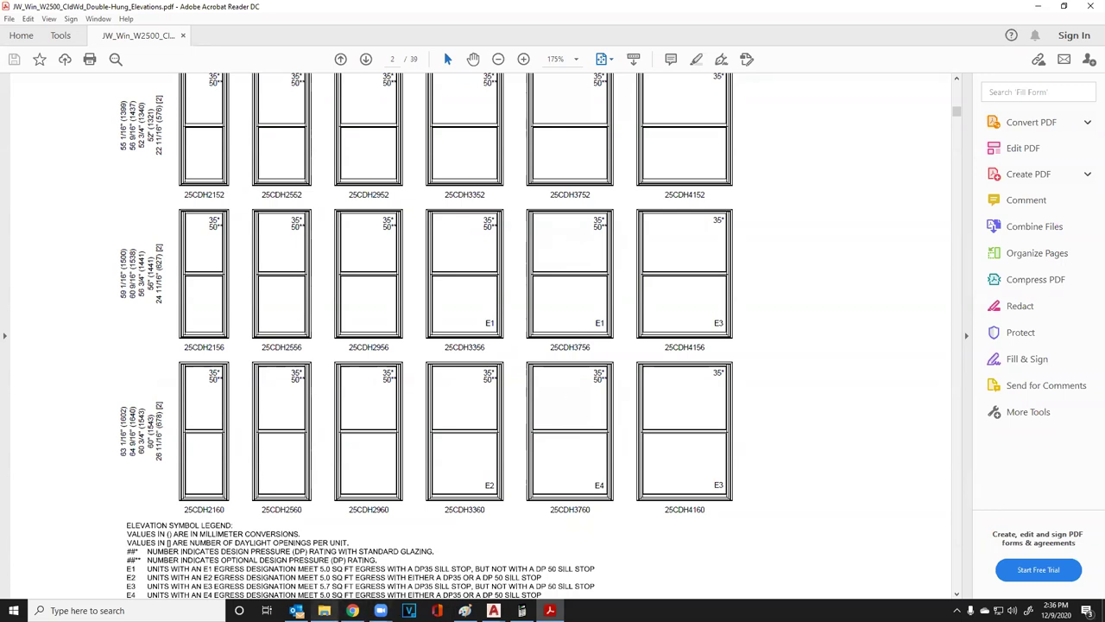
Load the 2018 North Carolina residential code page and log in to ICC Digital Codes
{"action": "left_click", "coordinate": [353, 610]}
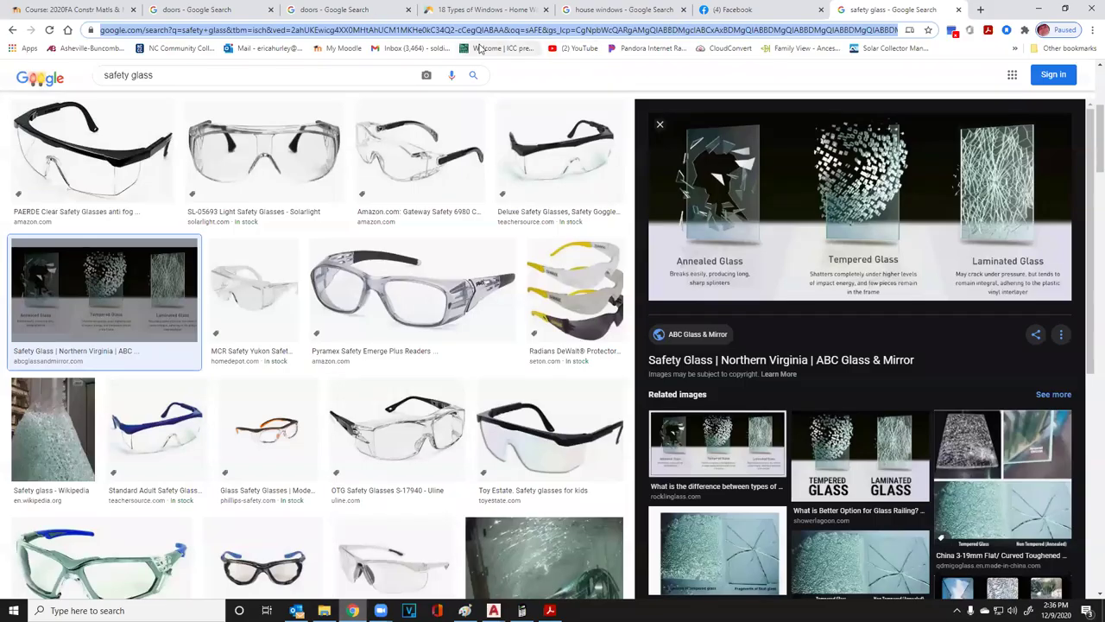
{"action": "type", "text": "codes.iccsafe.org/content/NCRC2018"}
{"action": "key", "text": "Return"}
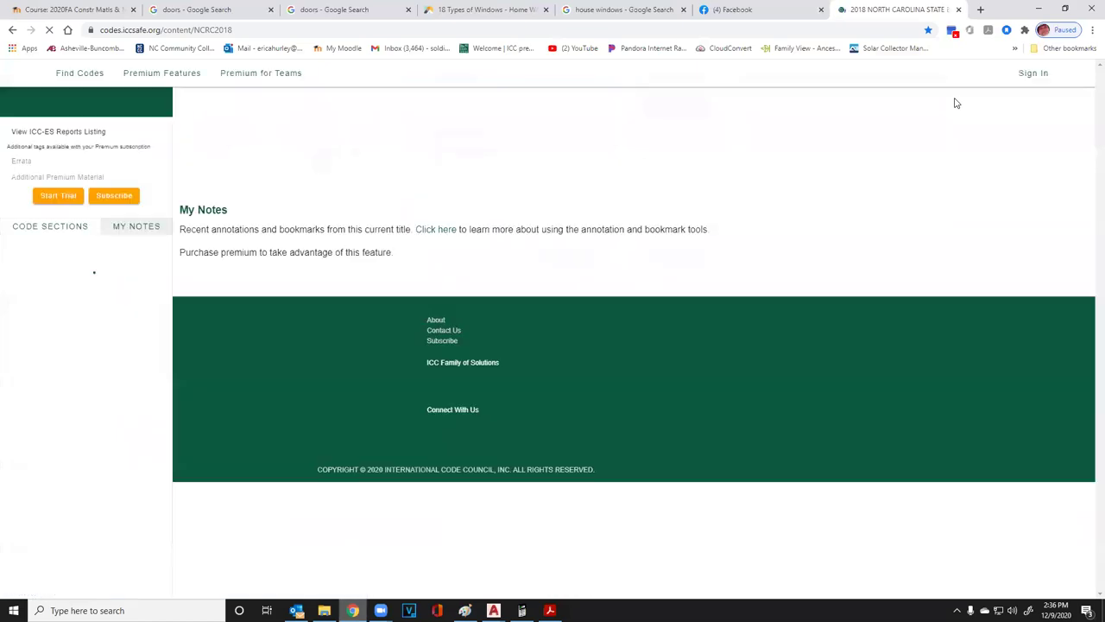
{"action": "left_click", "coordinate": [1029, 72]}
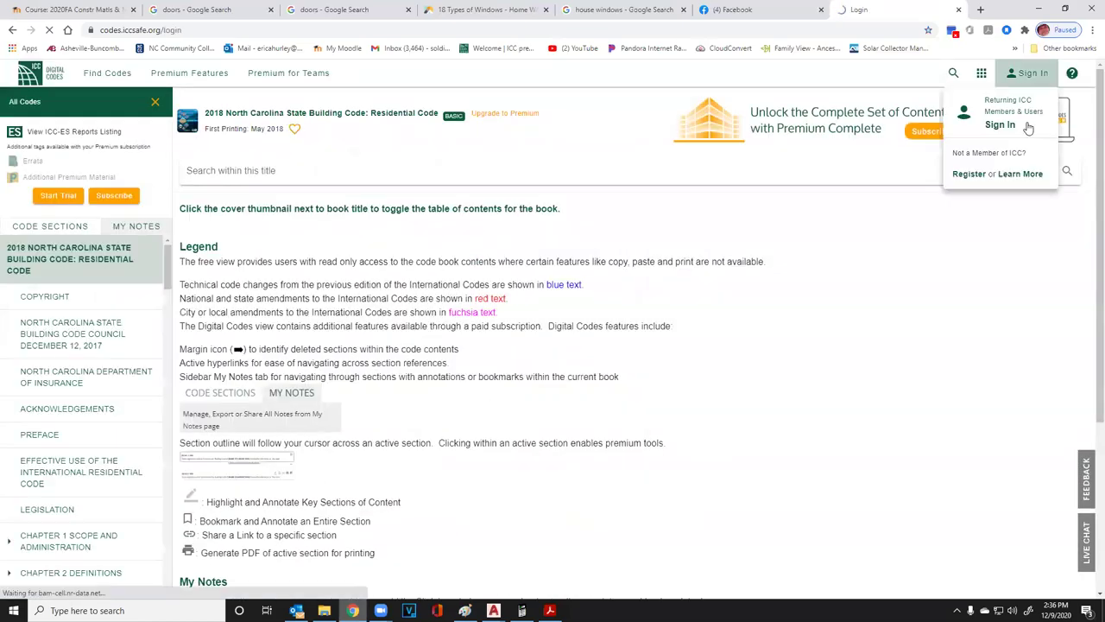
{"action": "left_click", "coordinate": [1027, 126]}
{"action": "left_click", "coordinate": [660, 294]}
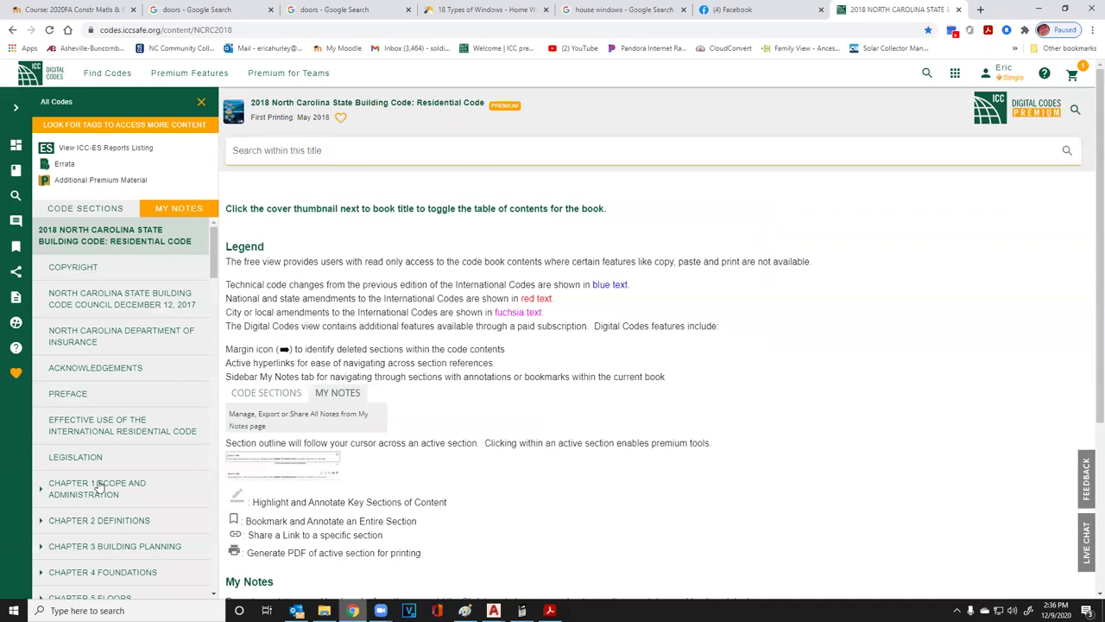
Open Chapter 3 Building Planning of the residential code
{"action": "scroll", "coordinate": [97, 480], "scroll_direction": "down", "scroll_amount": 3}
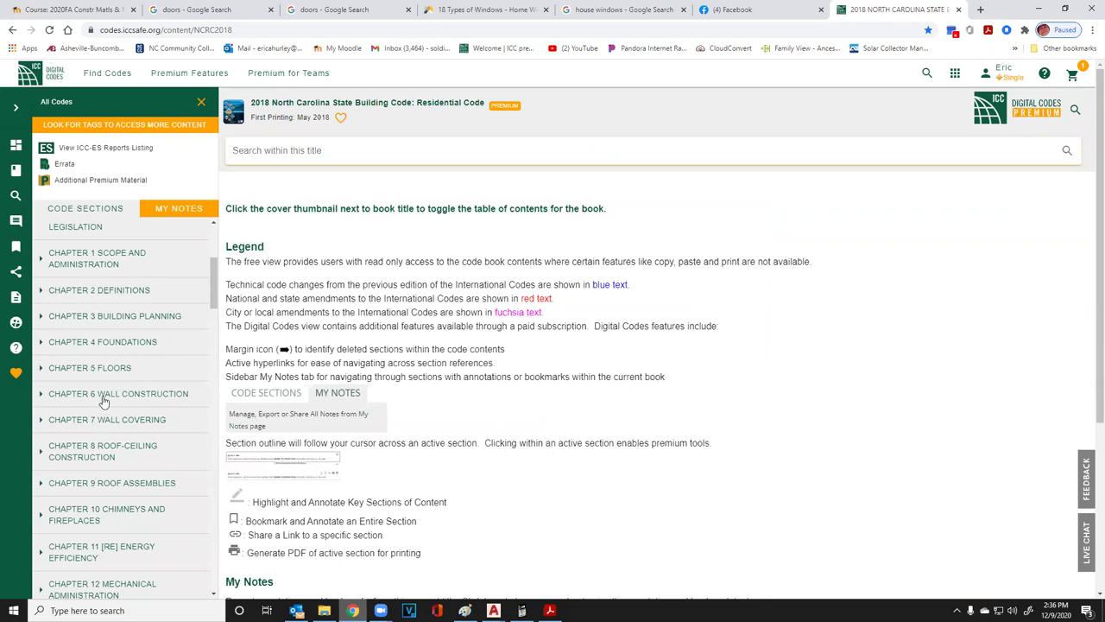
{"action": "left_click", "coordinate": [109, 318]}
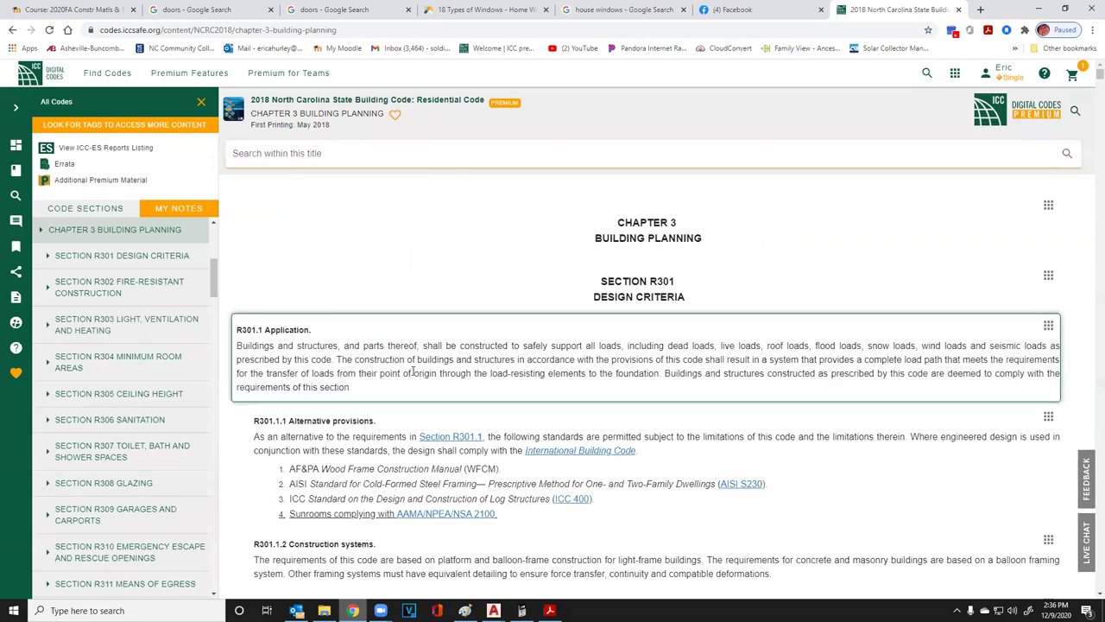
{"action": "scroll", "coordinate": [413, 372], "scroll_direction": "down", "scroll_amount": 20}
{"action": "scroll", "coordinate": [412, 371], "scroll_direction": "down", "scroll_amount": 3}
{"action": "scroll", "coordinate": [406, 383], "scroll_direction": "up", "scroll_amount": 15}
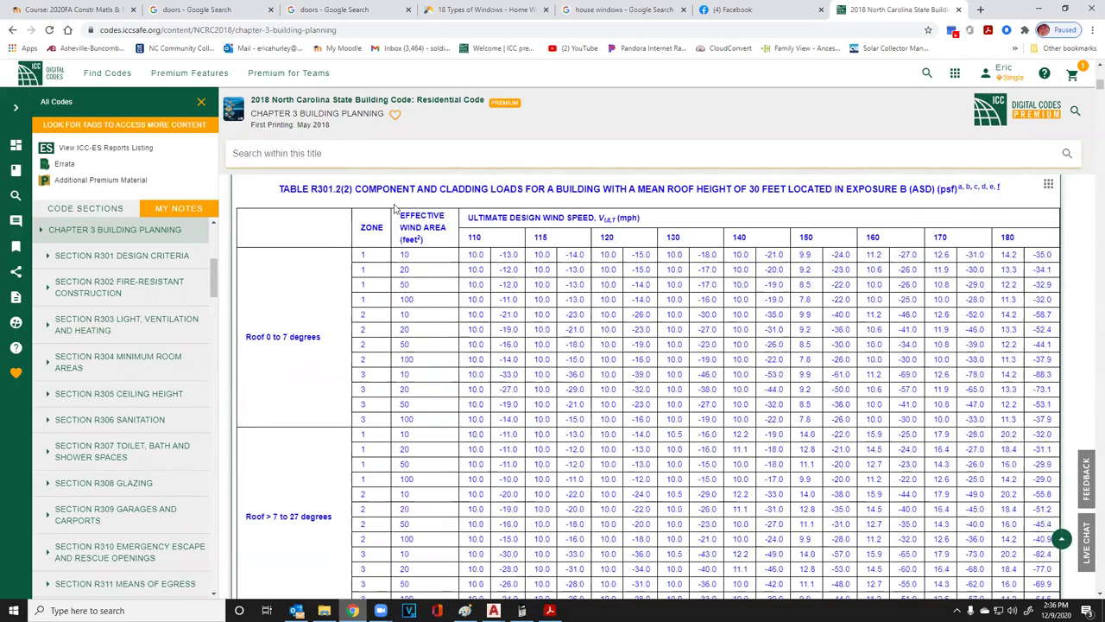
Search the code title for WINDOW and look through the 43 results
{"action": "left_click", "coordinate": [374, 158]}
{"action": "type", "text": "WINDOW"}
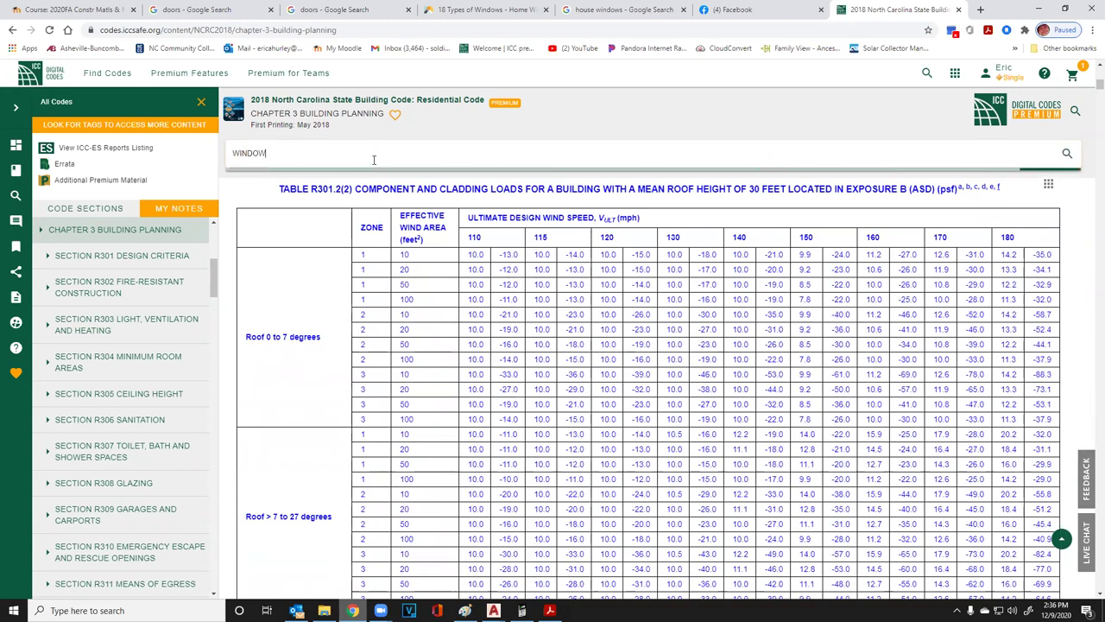
{"action": "key", "text": "Return"}
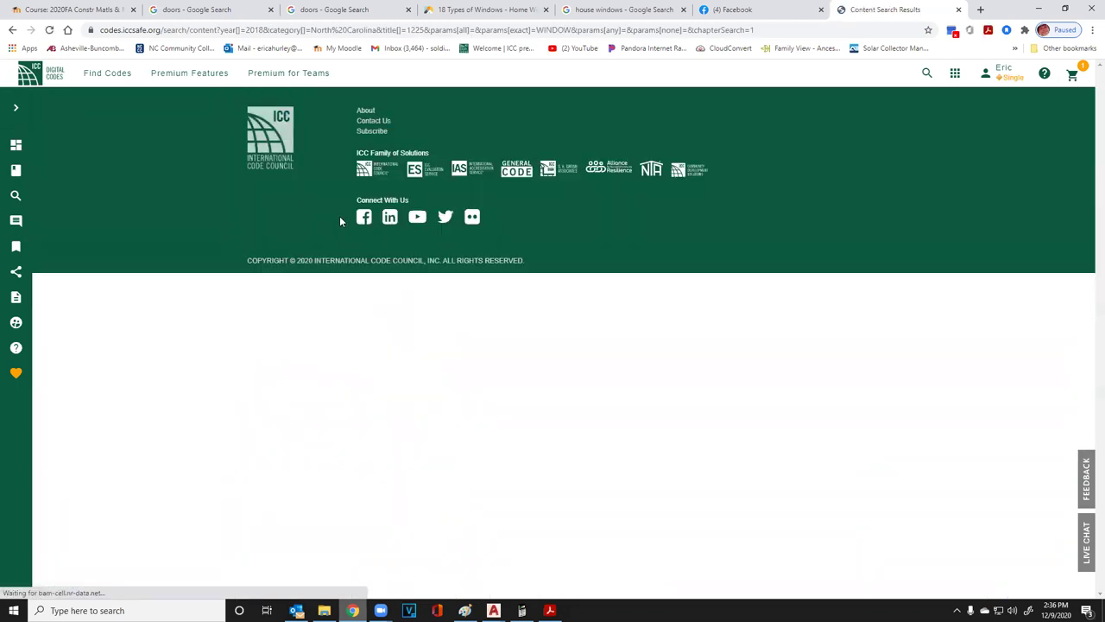
{"action": "scroll", "coordinate": [320, 324], "scroll_direction": "down", "scroll_amount": 3}
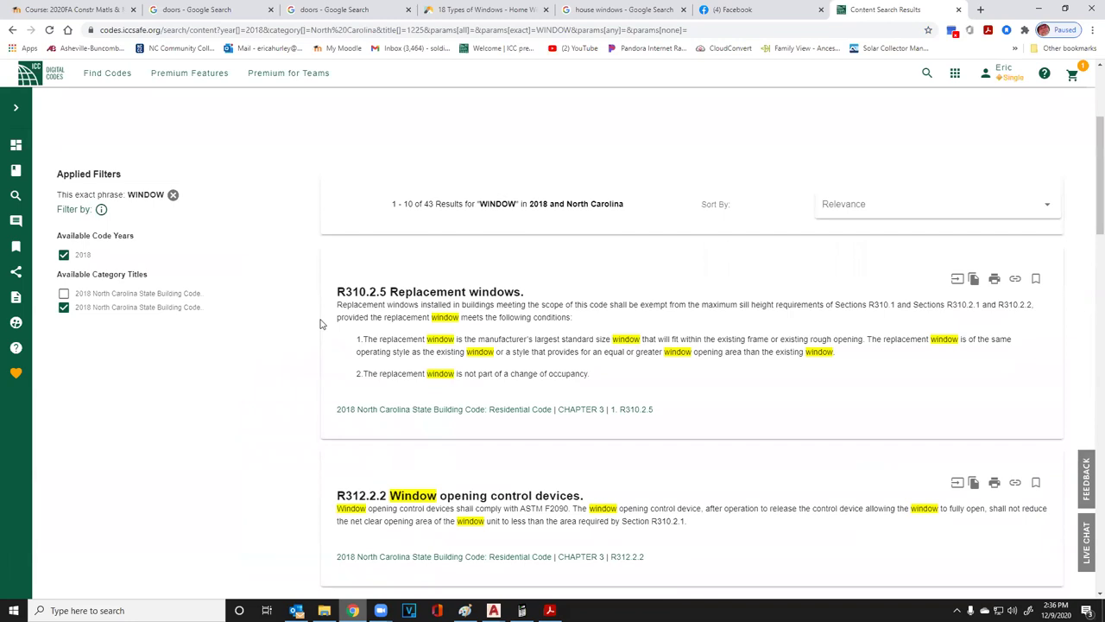
{"action": "scroll", "coordinate": [324, 325], "scroll_direction": "down", "scroll_amount": 3}
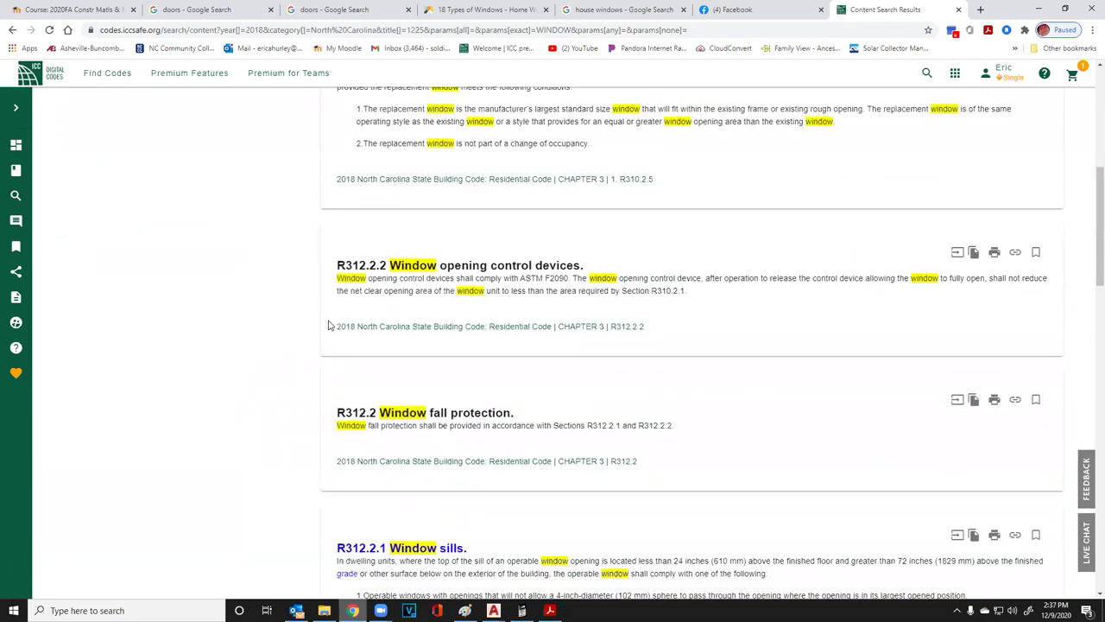
{"action": "scroll", "coordinate": [328, 325], "scroll_direction": "down", "scroll_amount": 2}
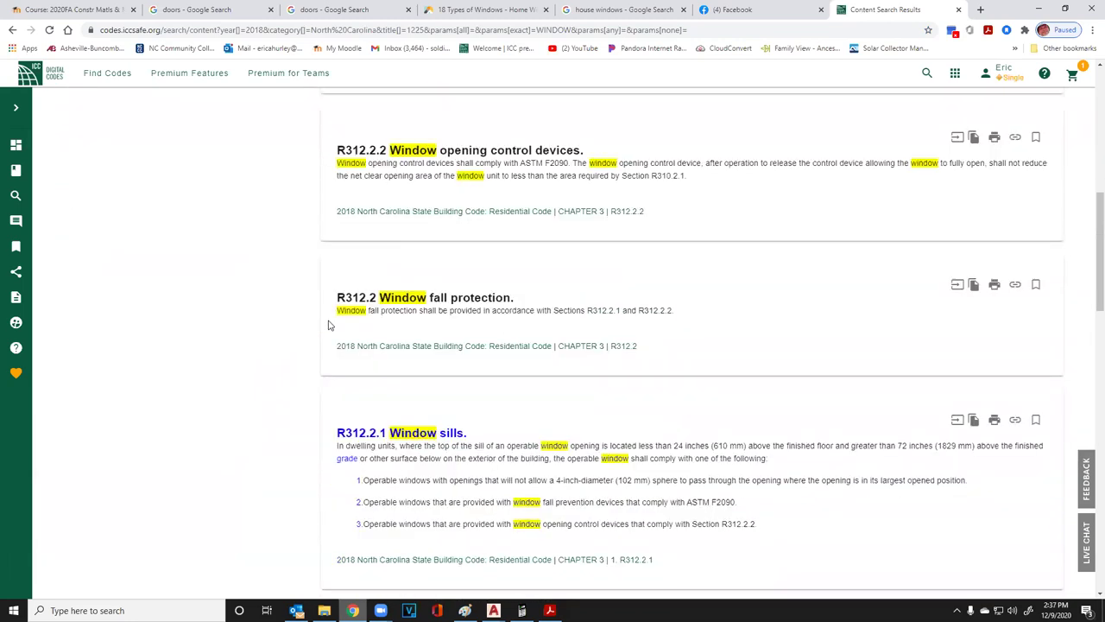
Open section R312.2 from the results in a new tab, then return to the Chapter 3 tab
{"action": "right_click", "coordinate": [618, 349]}
{"action": "left_click", "coordinate": [640, 357]}
{"action": "scroll", "coordinate": [505, 408], "scroll_direction": "down", "scroll_amount": 2}
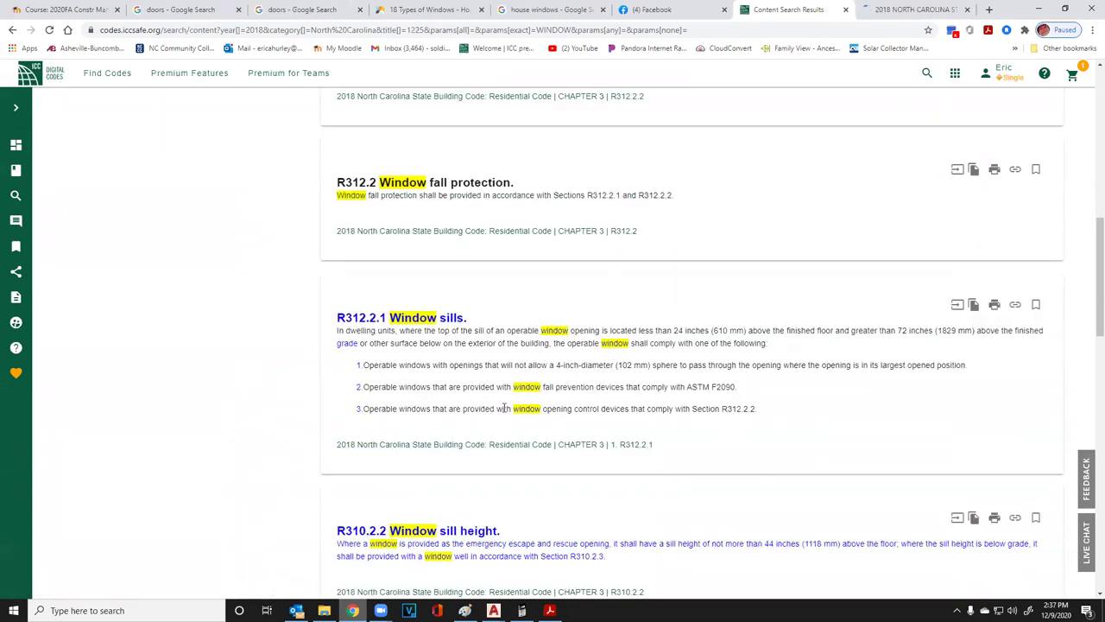
{"action": "scroll", "coordinate": [505, 407], "scroll_direction": "down", "scroll_amount": 2}
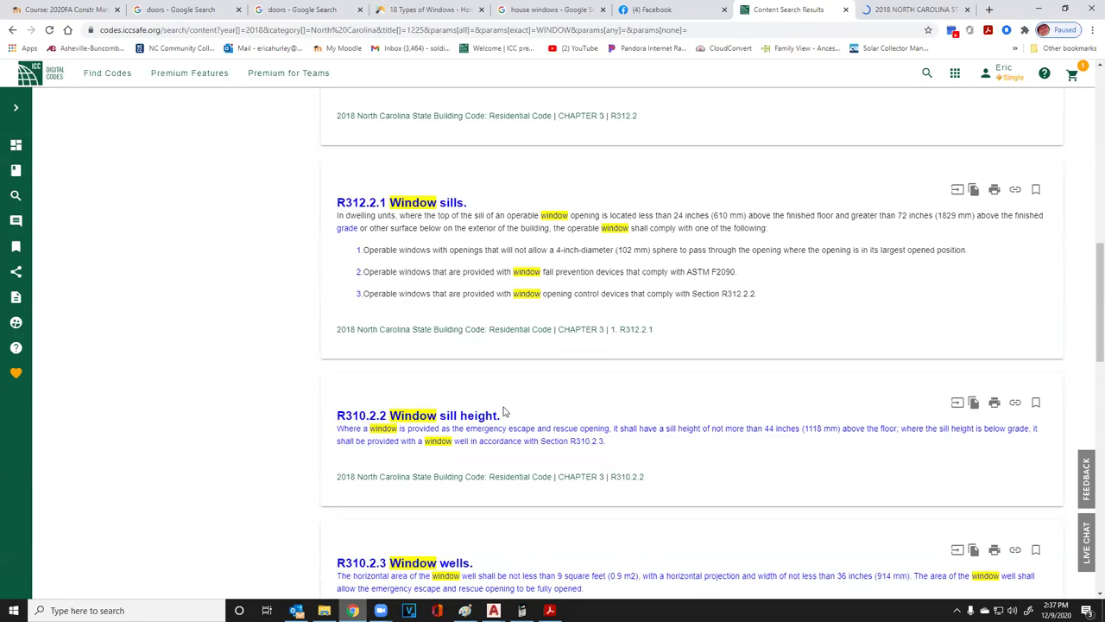
{"action": "scroll", "coordinate": [505, 411], "scroll_direction": "down", "scroll_amount": 3}
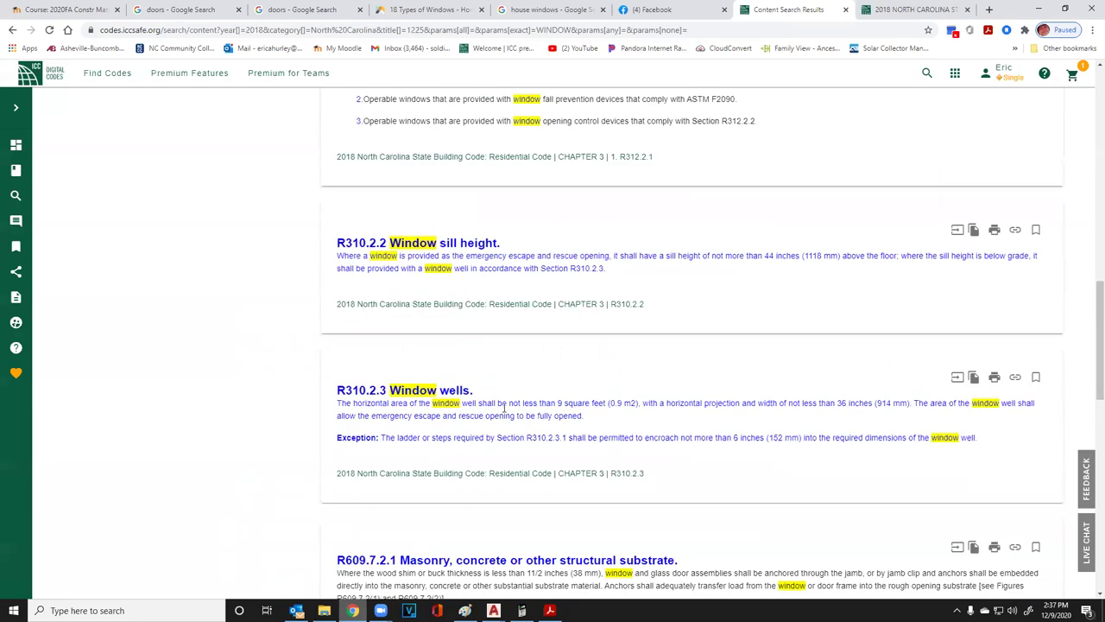
{"action": "scroll", "coordinate": [505, 408], "scroll_direction": "down", "scroll_amount": 3}
{"action": "scroll", "coordinate": [505, 412], "scroll_direction": "up", "scroll_amount": 15}
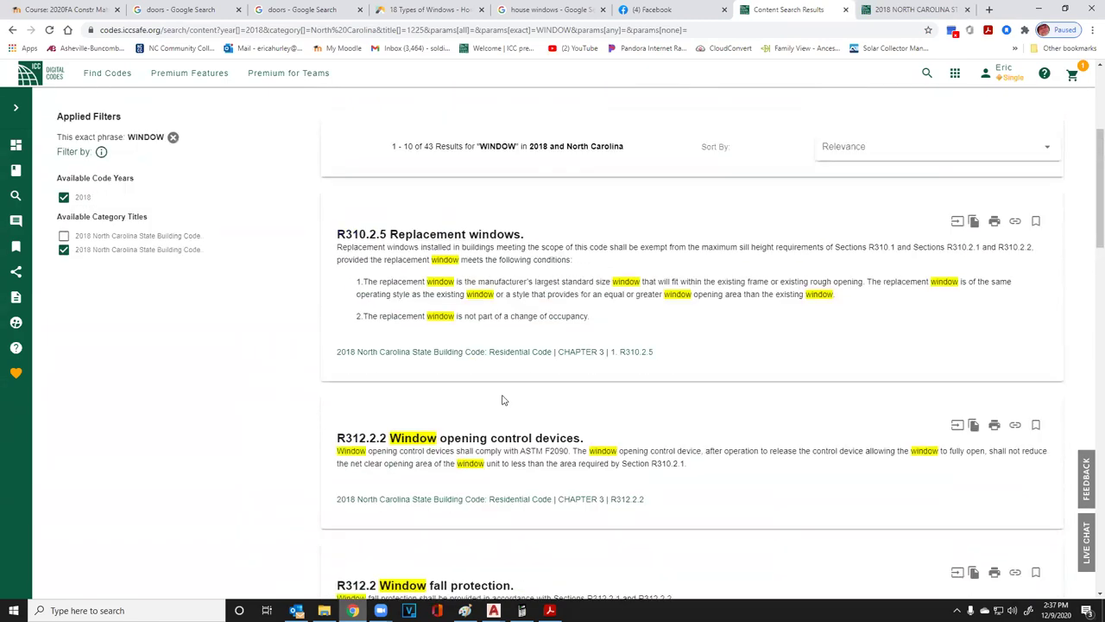
{"action": "scroll", "coordinate": [504, 397], "scroll_direction": "up", "scroll_amount": 3}
{"action": "scroll", "coordinate": [501, 397], "scroll_direction": "down", "scroll_amount": 3}
{"action": "scroll", "coordinate": [505, 328], "scroll_direction": "up", "scroll_amount": 3}
{"action": "left_click", "coordinate": [917, 10]}
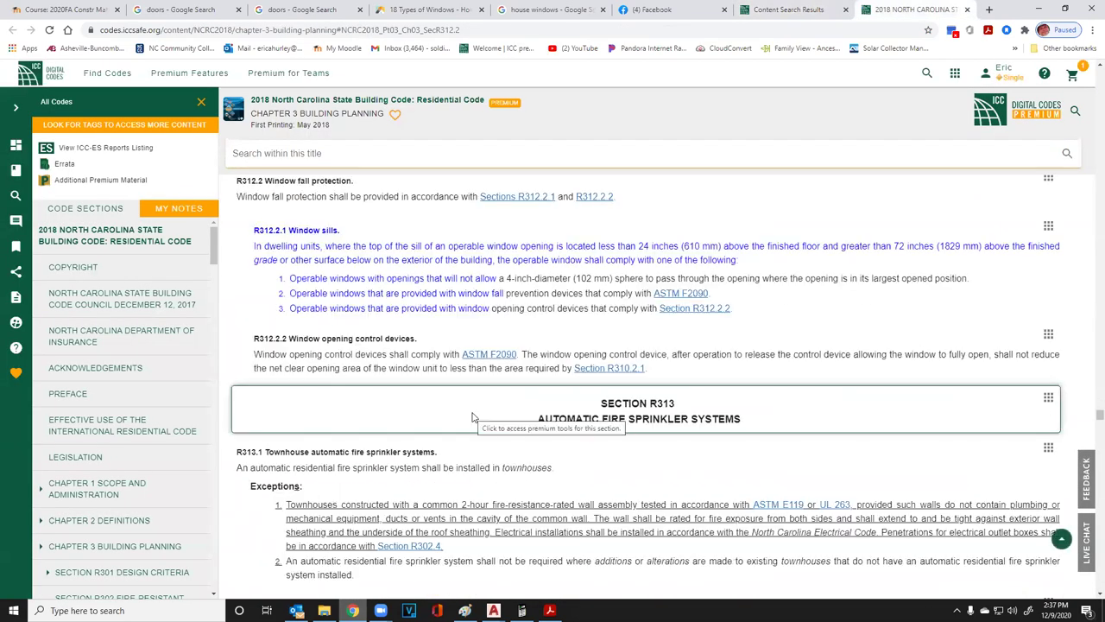
Highlight 'greater than 72 inches (1829 mm) above the finished grade' in R312.2.1 Window sills
{"action": "scroll", "coordinate": [473, 417], "scroll_direction": "up", "scroll_amount": 3}
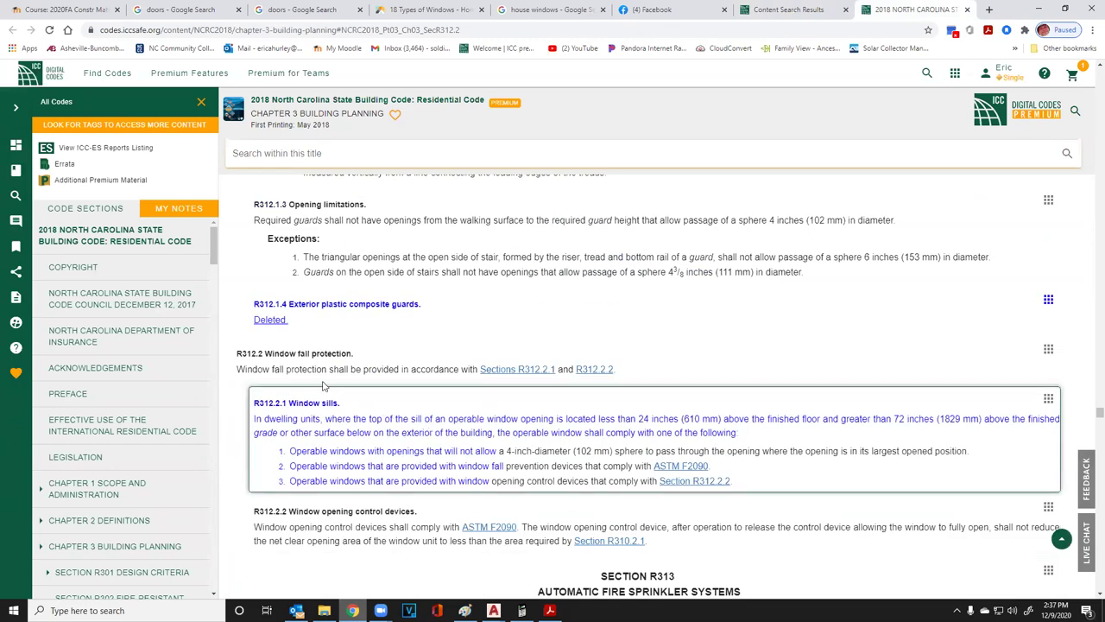
{"action": "scroll", "coordinate": [393, 372], "scroll_direction": "down", "scroll_amount": 2}
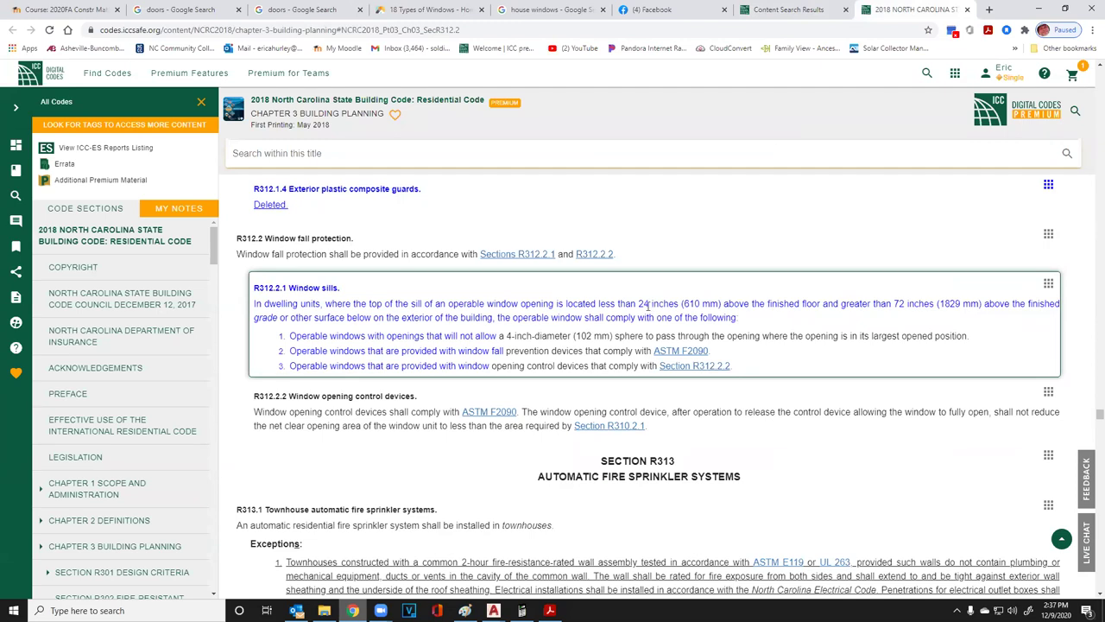
{"action": "left_click_drag", "start_coordinate": [670, 302], "coordinate": [278, 318]}
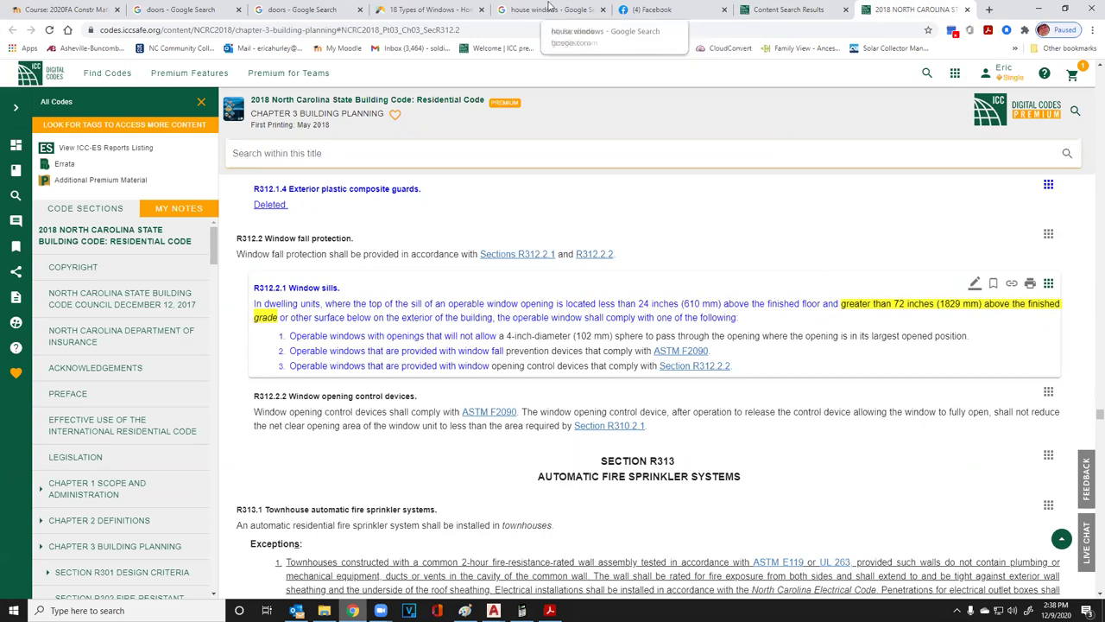
Go back to the 'house windows' image results and change the search to 'house windows WITH CHILD'
{"action": "left_click", "coordinate": [548, 9]}
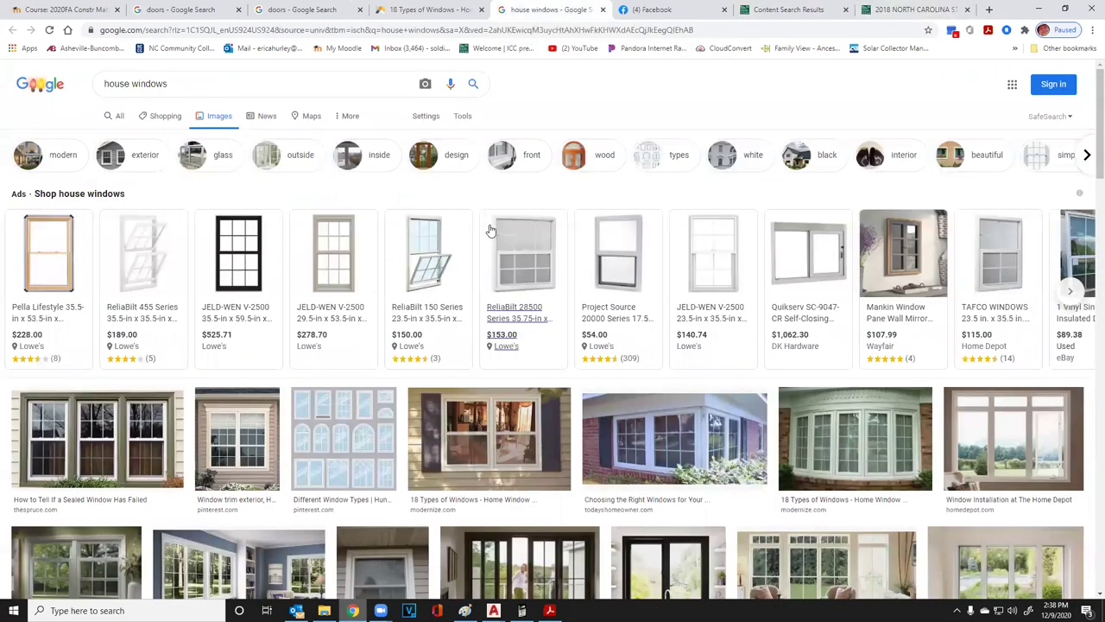
{"action": "mouse_move", "coordinate": [489, 230]}
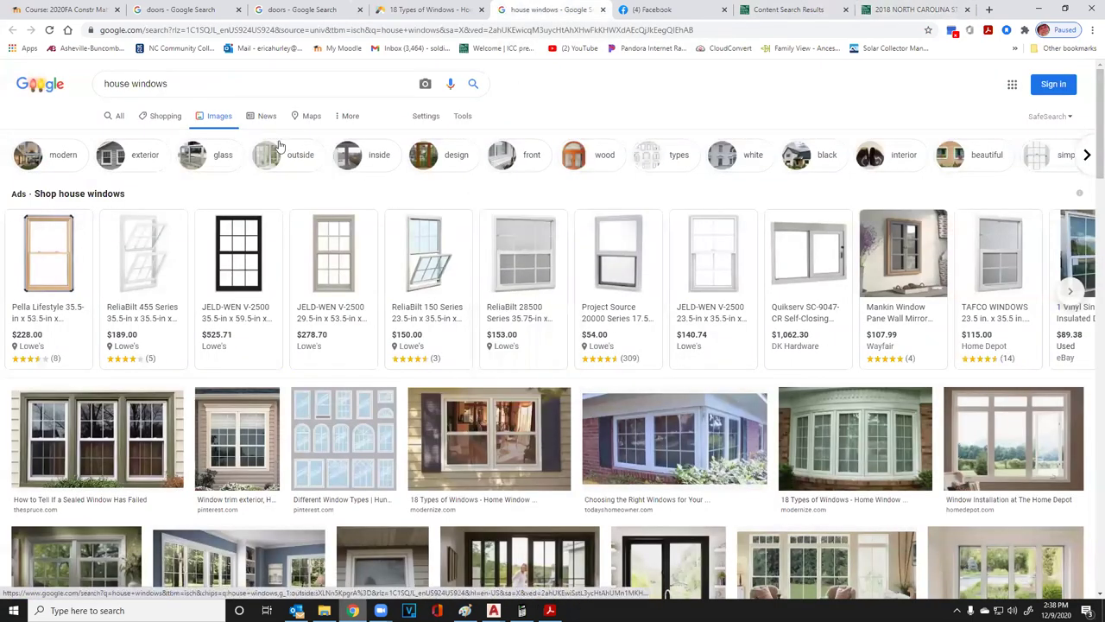
{"action": "scroll", "coordinate": [266, 274], "scroll_direction": "down", "scroll_amount": 10}
{"action": "mouse_move", "coordinate": [266, 275]}
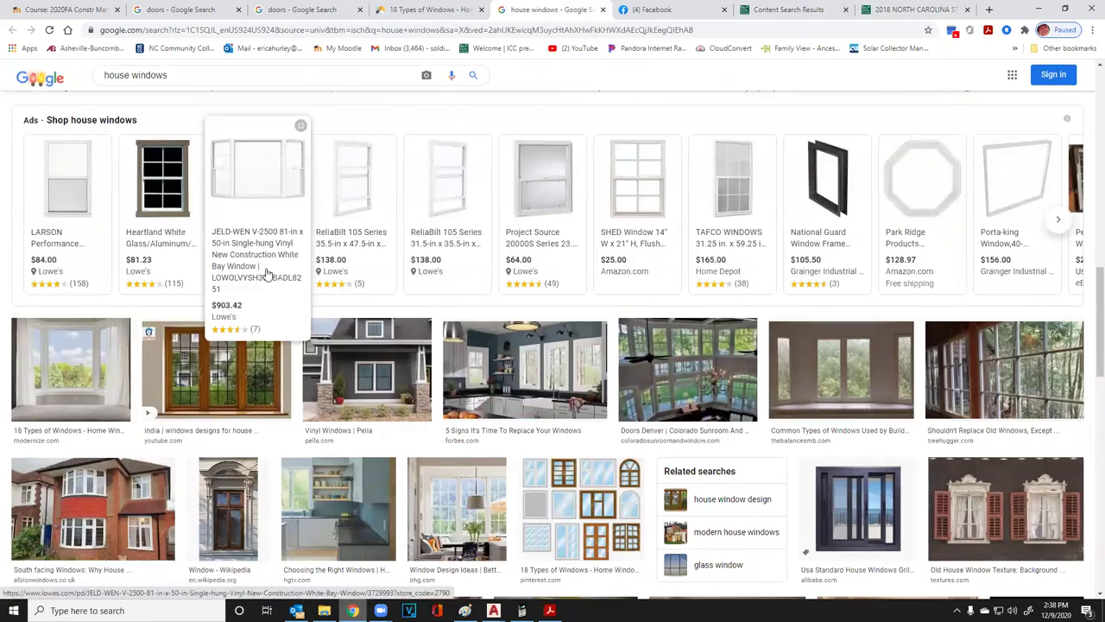
{"action": "scroll", "coordinate": [265, 275], "scroll_direction": "down", "scroll_amount": 5}
{"action": "scroll", "coordinate": [266, 275], "scroll_direction": "down", "scroll_amount": 4}
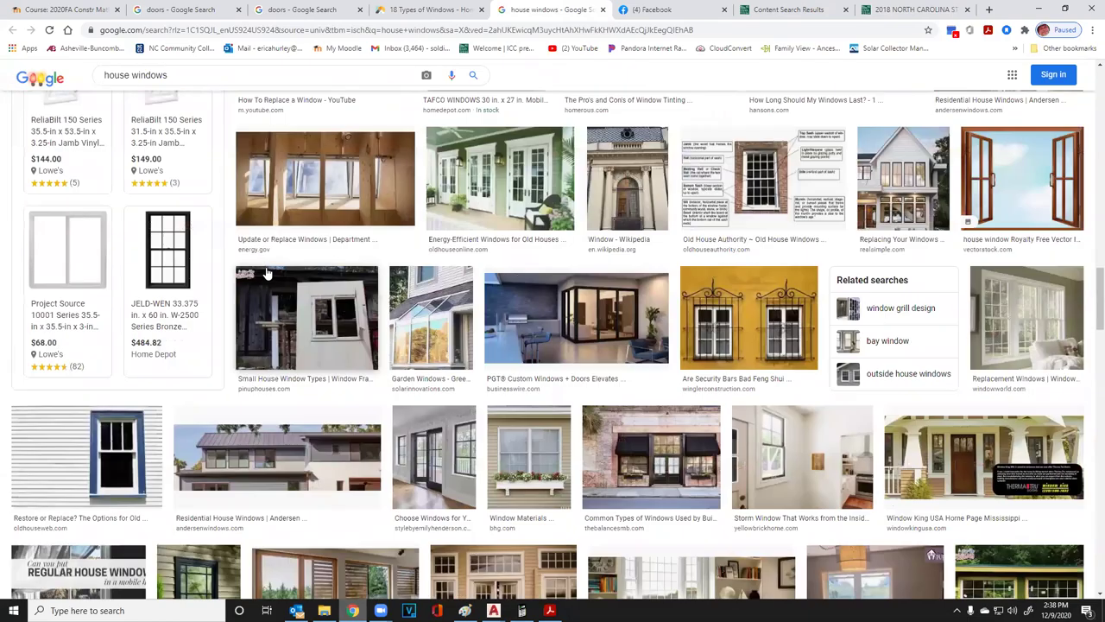
{"action": "scroll", "coordinate": [266, 274], "scroll_direction": "down", "scroll_amount": 5}
{"action": "scroll", "coordinate": [267, 259], "scroll_direction": "up", "scroll_amount": 12}
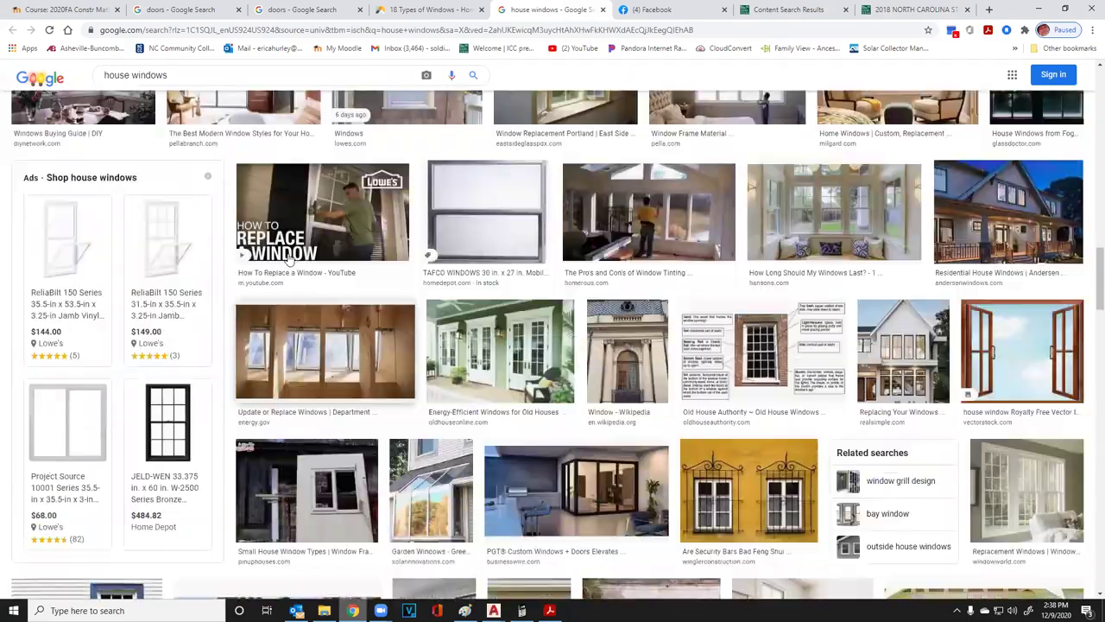
{"action": "scroll", "coordinate": [232, 69], "scroll_direction": "up", "scroll_amount": 5}
{"action": "left_click", "coordinate": [226, 74]}
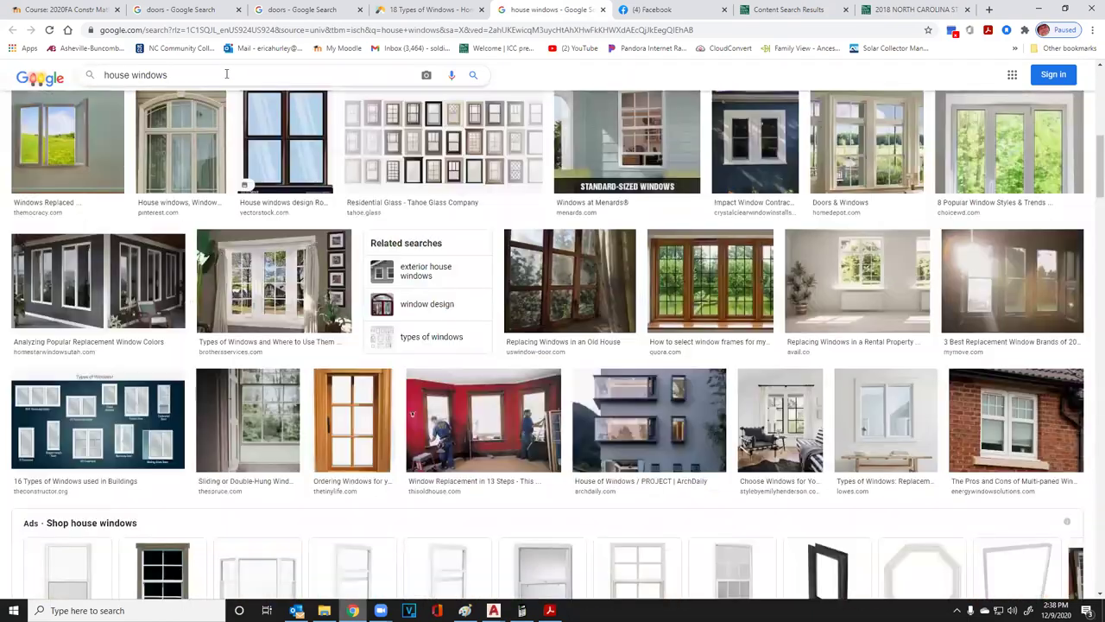
{"action": "type", "text": "WITH "}
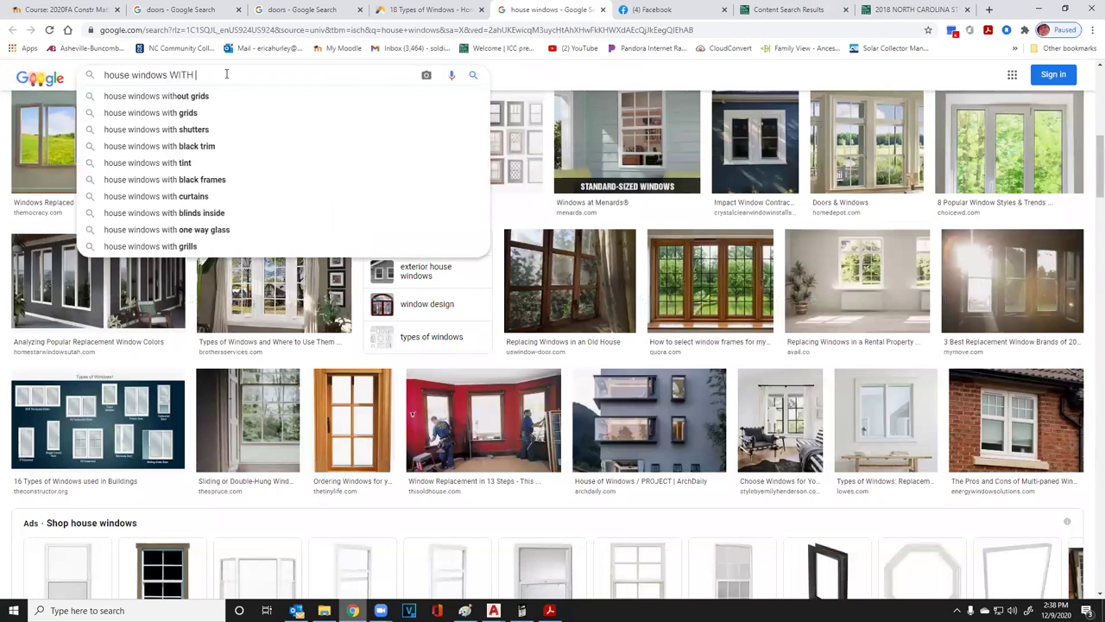
{"action": "type", "text": "CHILD"}
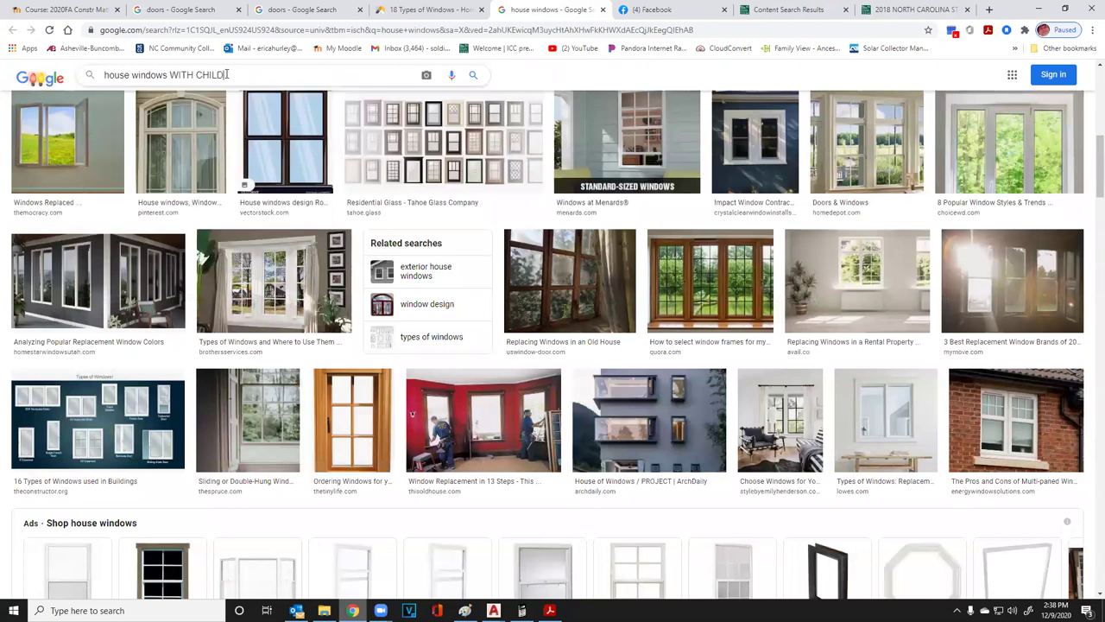
{"action": "key", "text": "Return"}
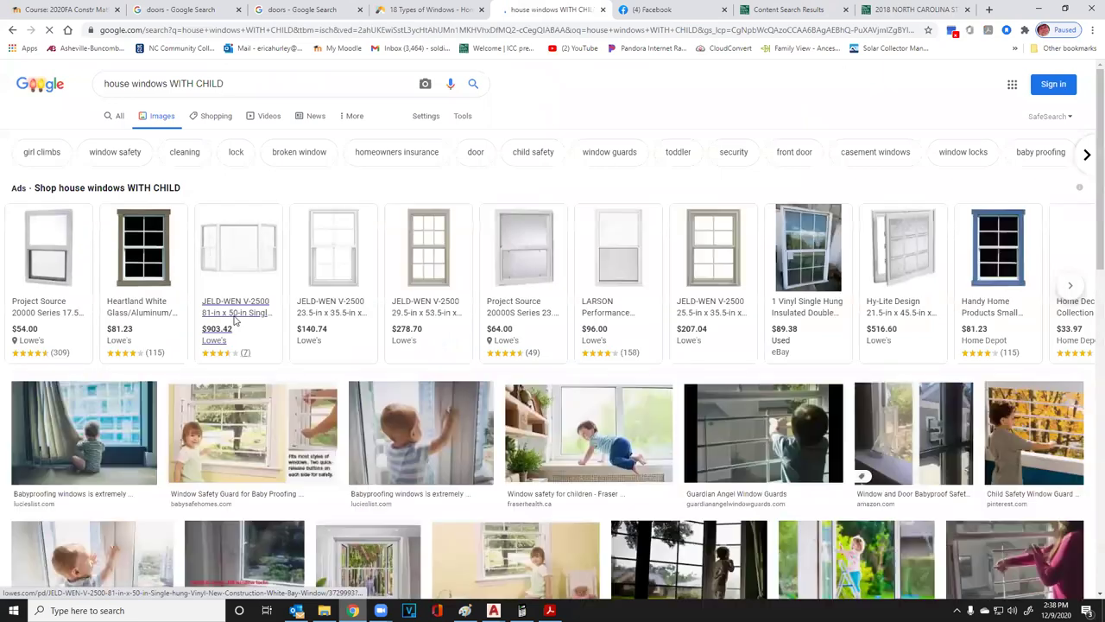
Open the Window Safety Guard for Baby Proofing image in its own tab, view it, then close it
{"action": "scroll", "coordinate": [238, 337], "scroll_direction": "down", "scroll_amount": 1}
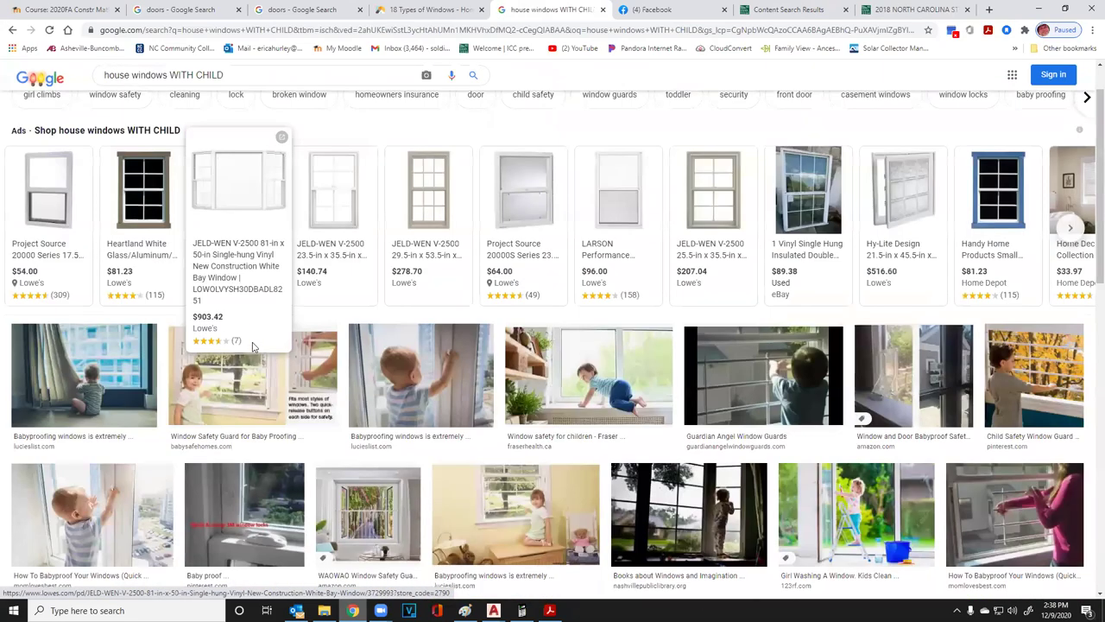
{"action": "left_click", "coordinate": [244, 387]}
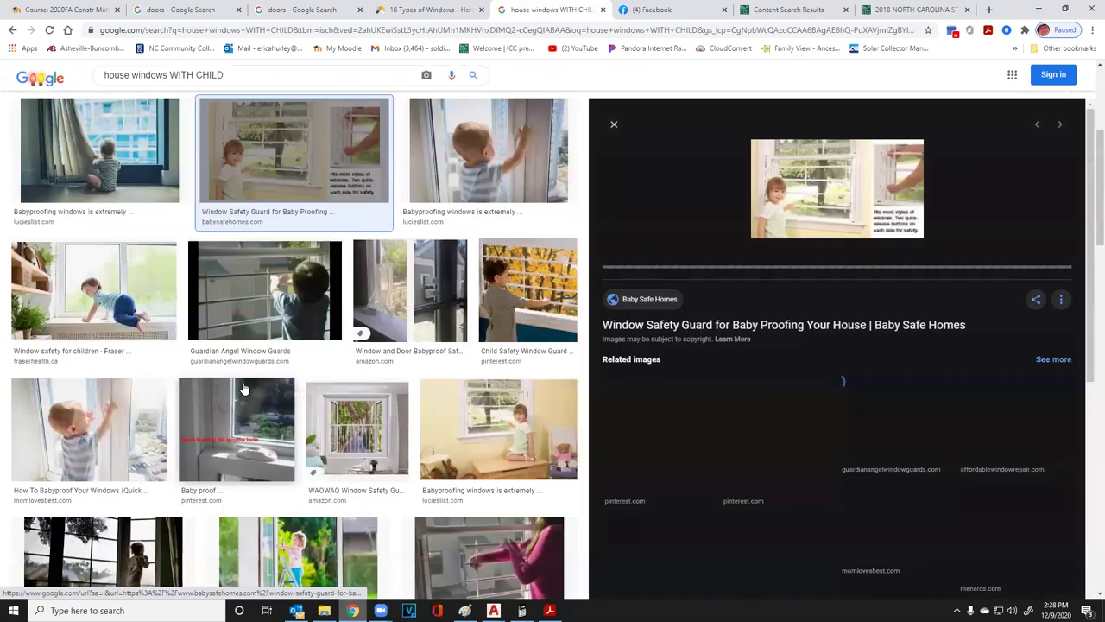
{"action": "right_click", "coordinate": [854, 194]}
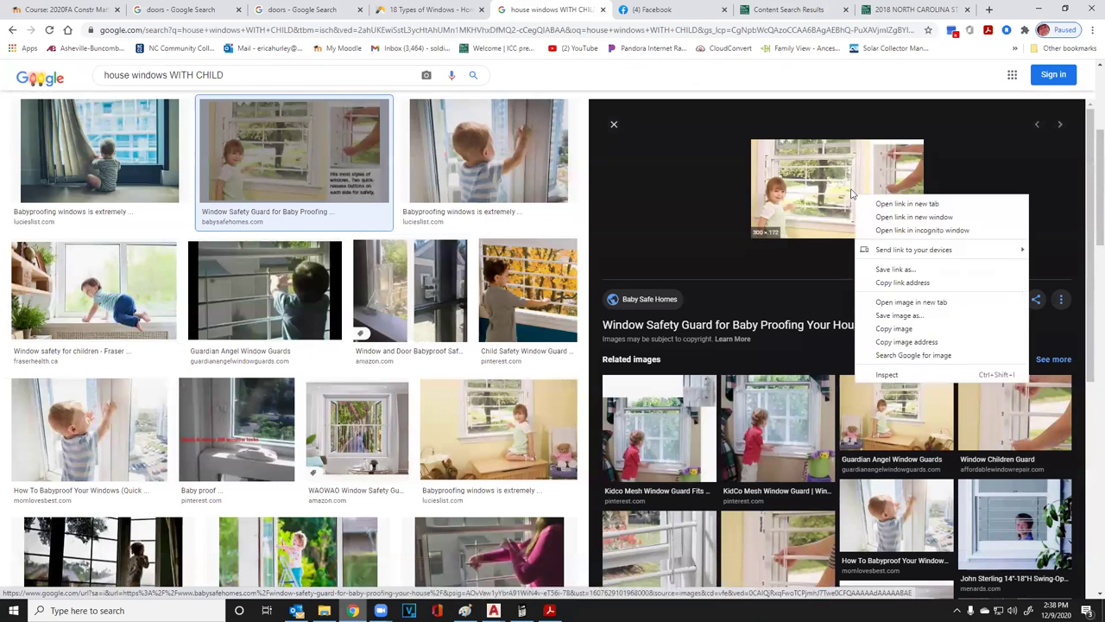
{"action": "left_click", "coordinate": [892, 302]}
{"action": "left_click", "coordinate": [600, 9]}
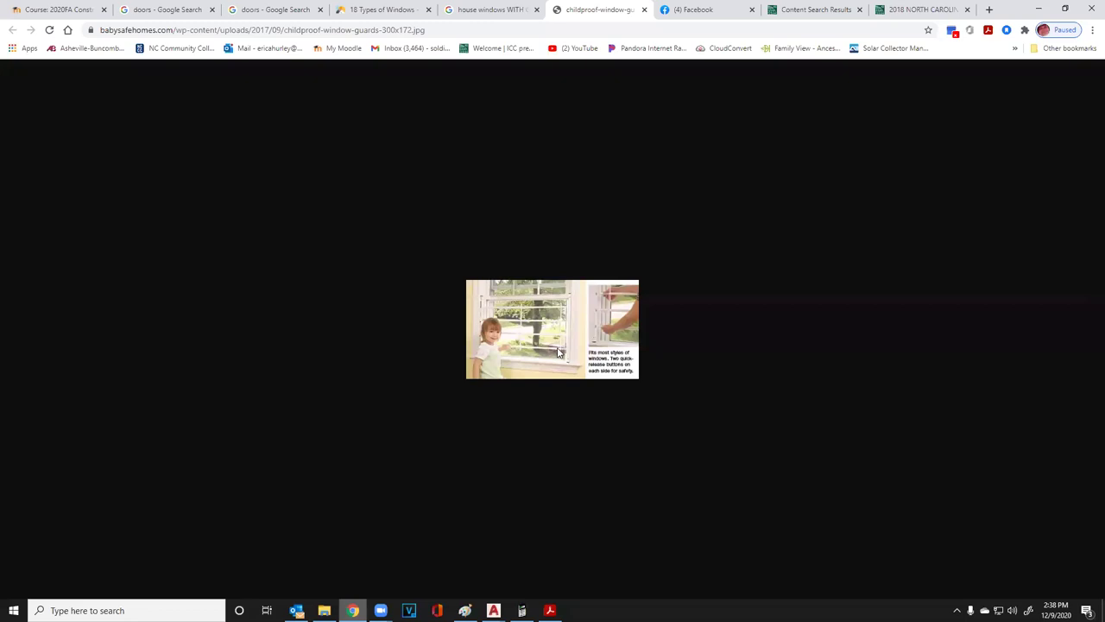
{"action": "scroll", "coordinate": [559, 352], "scroll_direction": "up", "scroll_amount": 7, "text": "ctrl"}
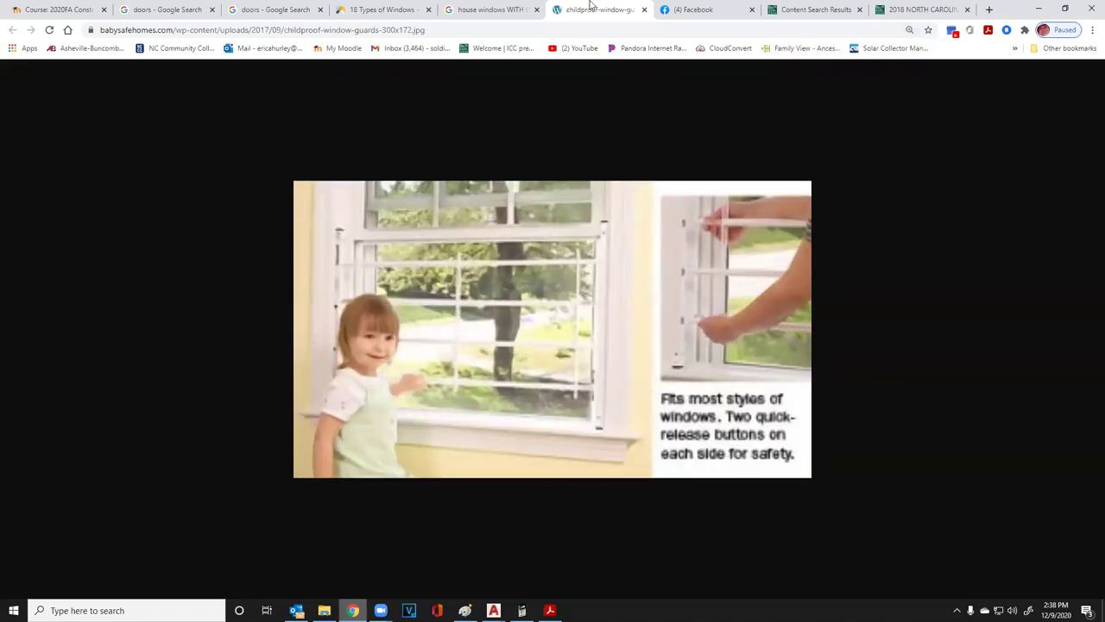
{"action": "left_click", "coordinate": [644, 9]}
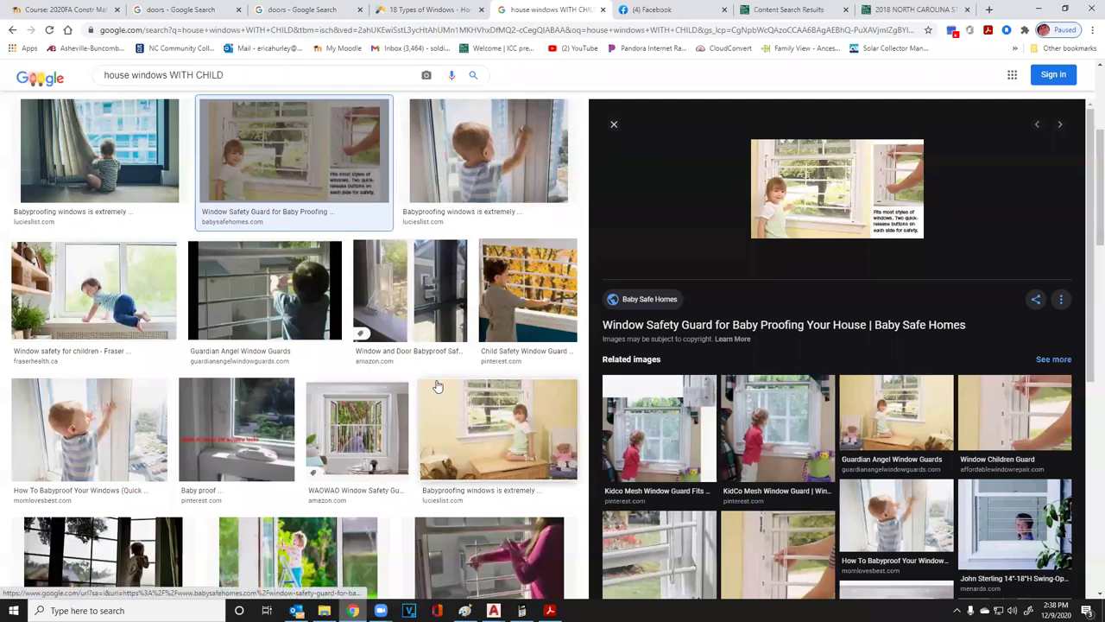
Scroll through more of the 'house windows WITH CHILD' image results
{"action": "scroll", "coordinate": [437, 386], "scroll_direction": "down", "scroll_amount": 3}
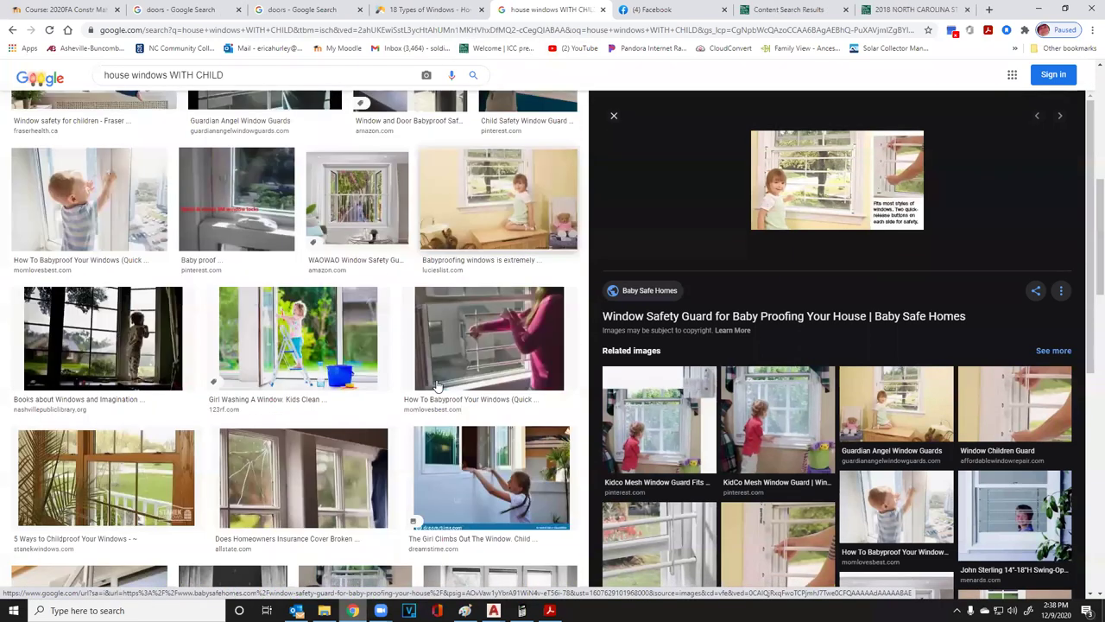
{"action": "scroll", "coordinate": [438, 386], "scroll_direction": "down", "scroll_amount": 3}
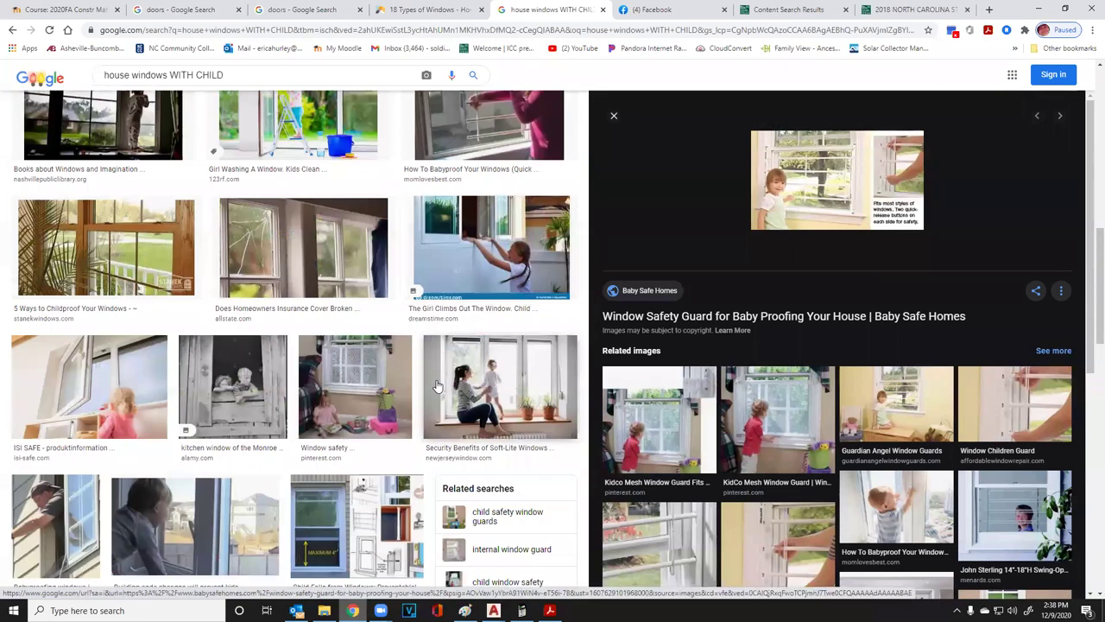
{"action": "scroll", "coordinate": [438, 386], "scroll_direction": "down", "scroll_amount": 3}
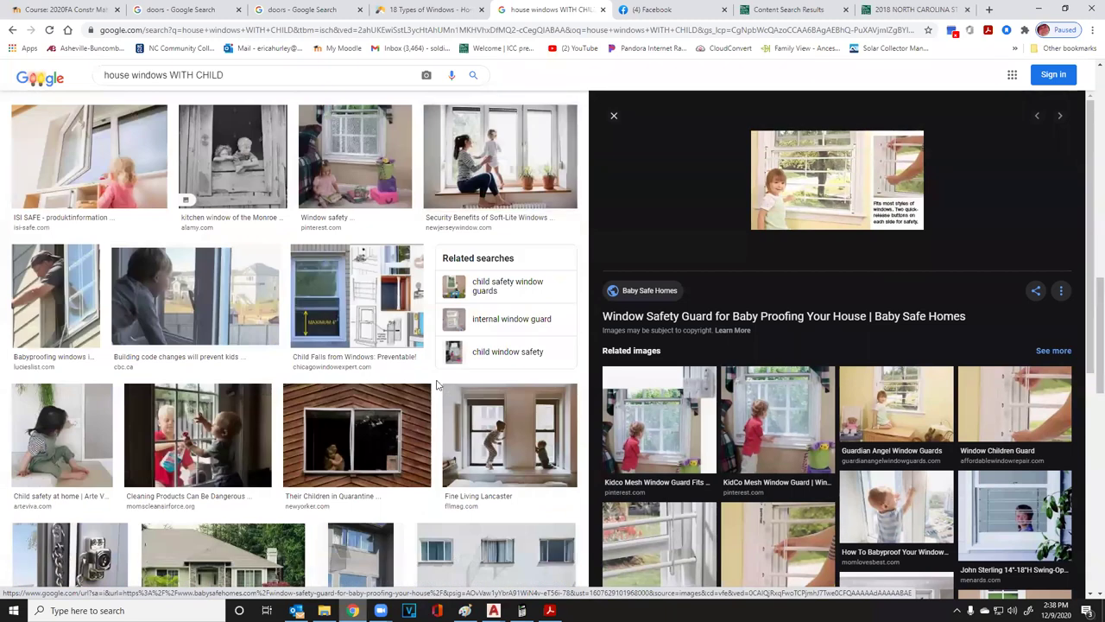
{"action": "scroll", "coordinate": [437, 386], "scroll_direction": "down", "scroll_amount": 5}
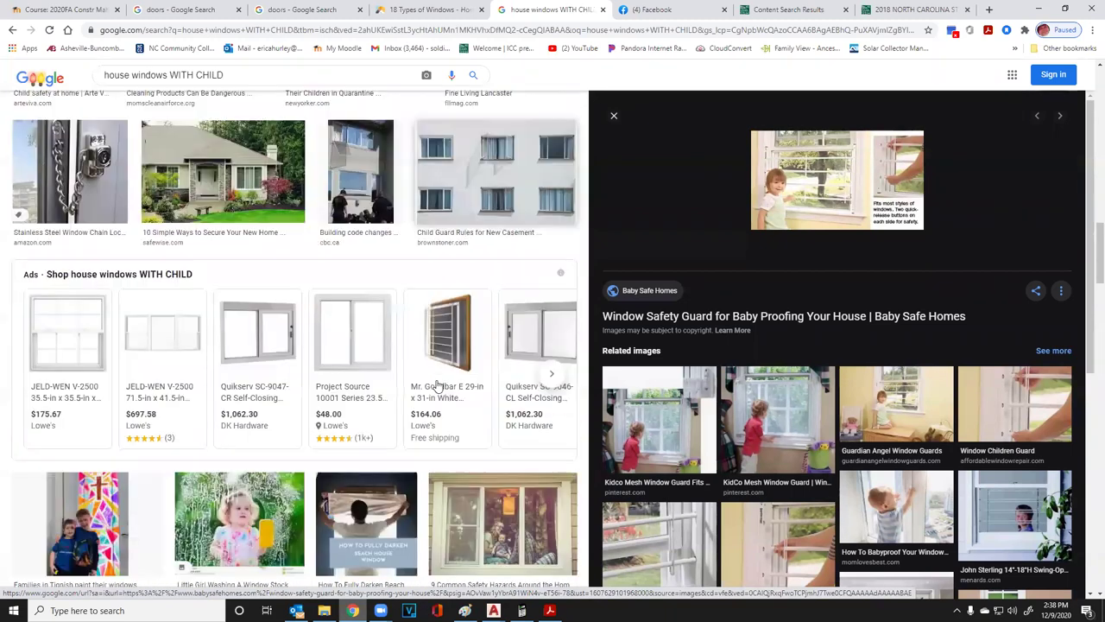
{"action": "scroll", "coordinate": [436, 407], "scroll_direction": "down", "scroll_amount": 3}
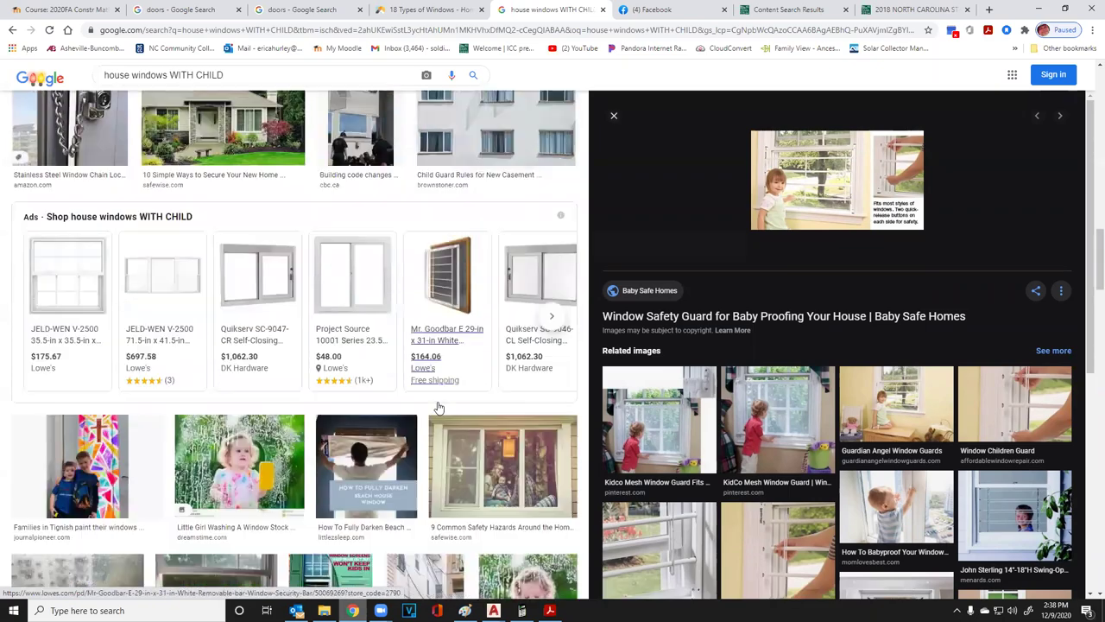
{"action": "scroll", "coordinate": [437, 406], "scroll_direction": "down", "scroll_amount": 4}
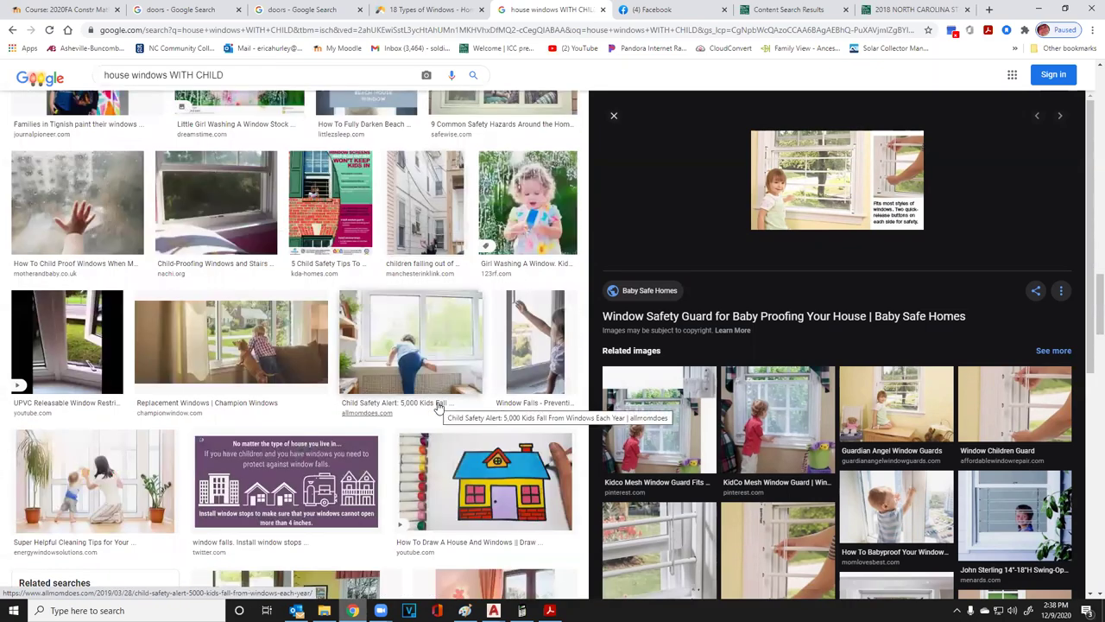
{"action": "scroll", "coordinate": [438, 407], "scroll_direction": "down", "scroll_amount": 1}
{"action": "scroll", "coordinate": [361, 418], "scroll_direction": "down", "scroll_amount": 3}
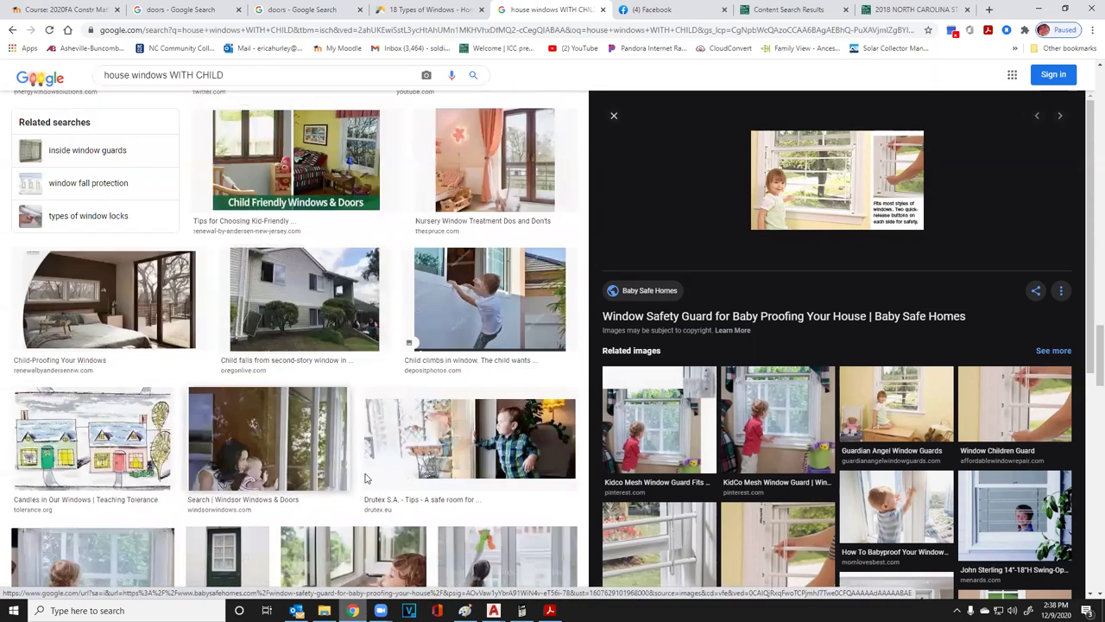
{"action": "scroll", "coordinate": [428, 414], "scroll_direction": "up", "scroll_amount": 5}
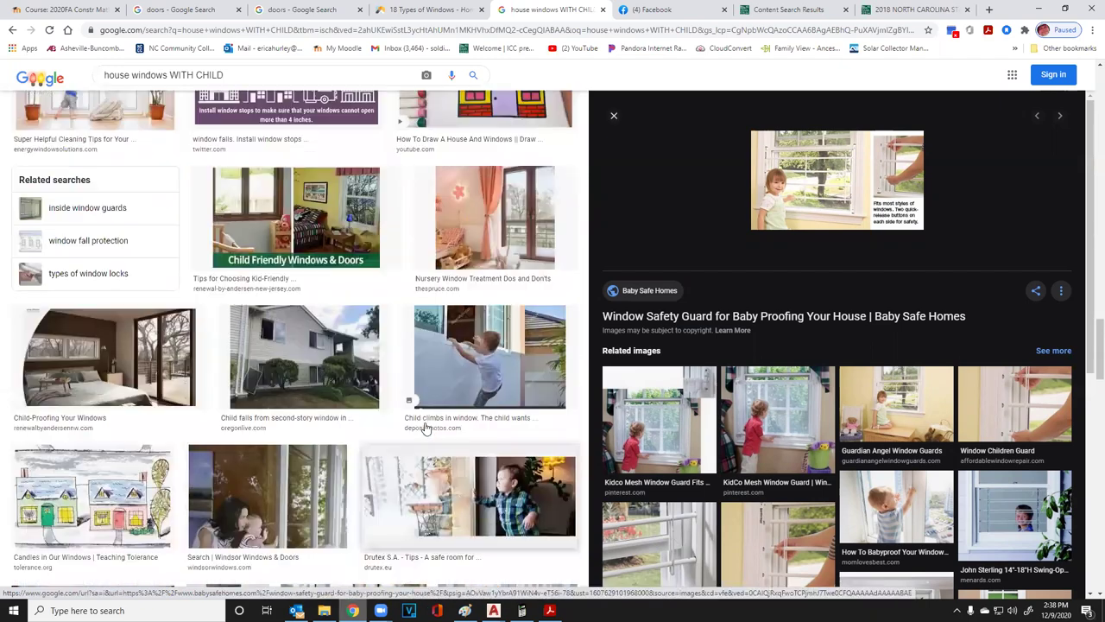
{"action": "scroll", "coordinate": [433, 404], "scroll_direction": "up", "scroll_amount": 10}
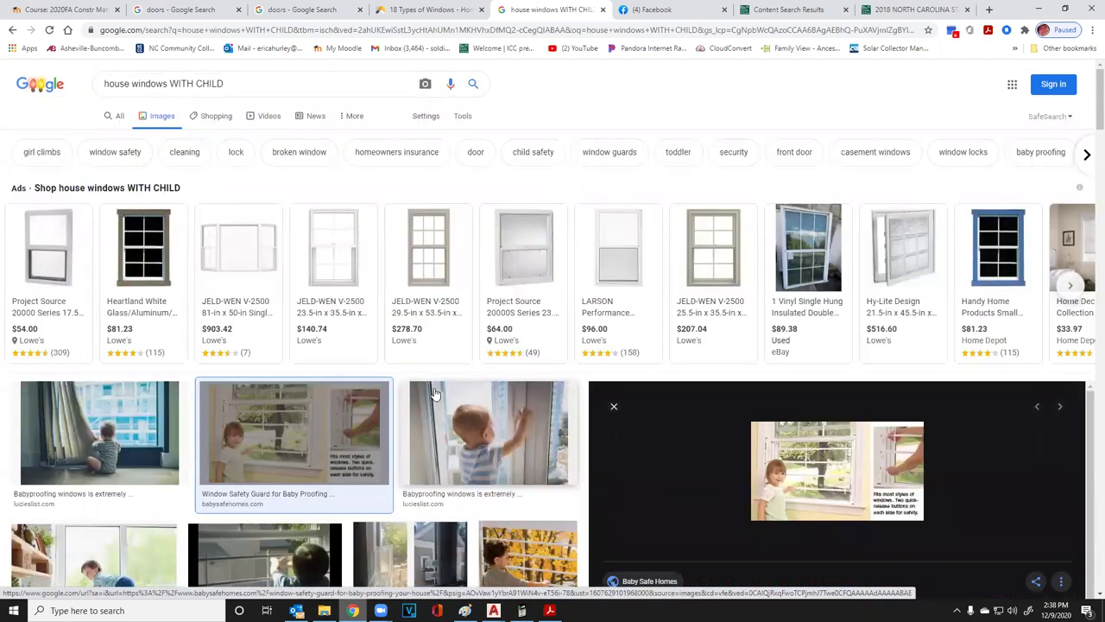